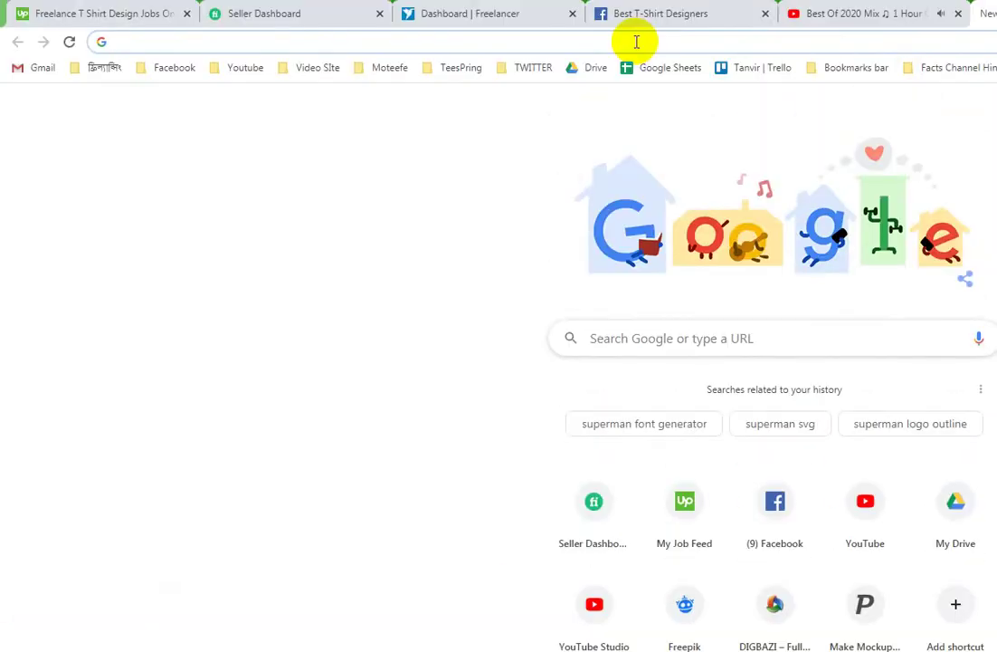
Step: Search Google Images for palm tree silhouettes and copy the palms-on-island image
type("pulm tr")
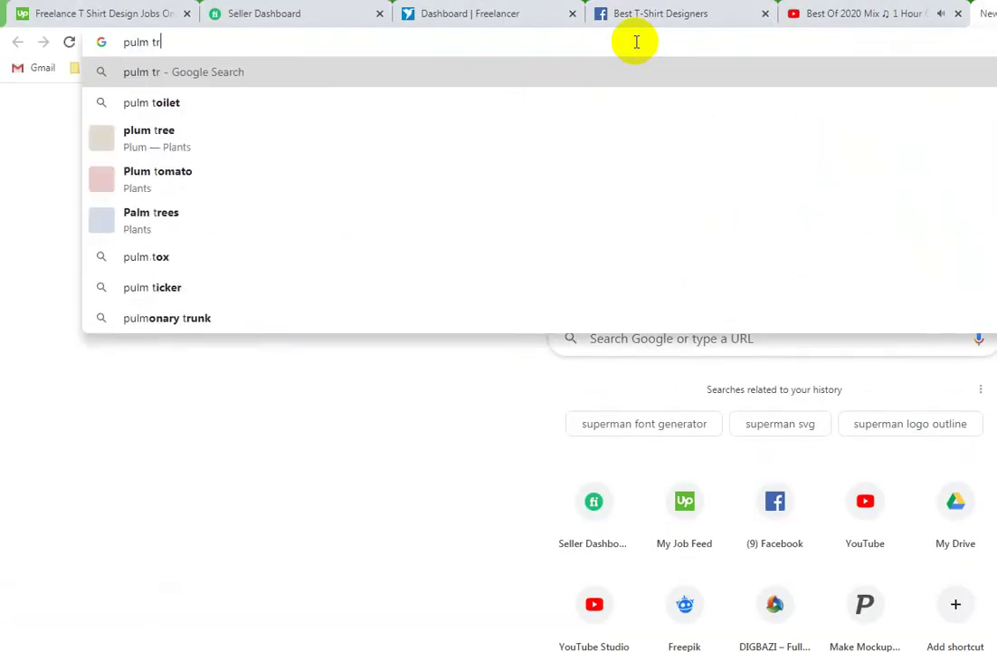
type("ee shilhoutte")
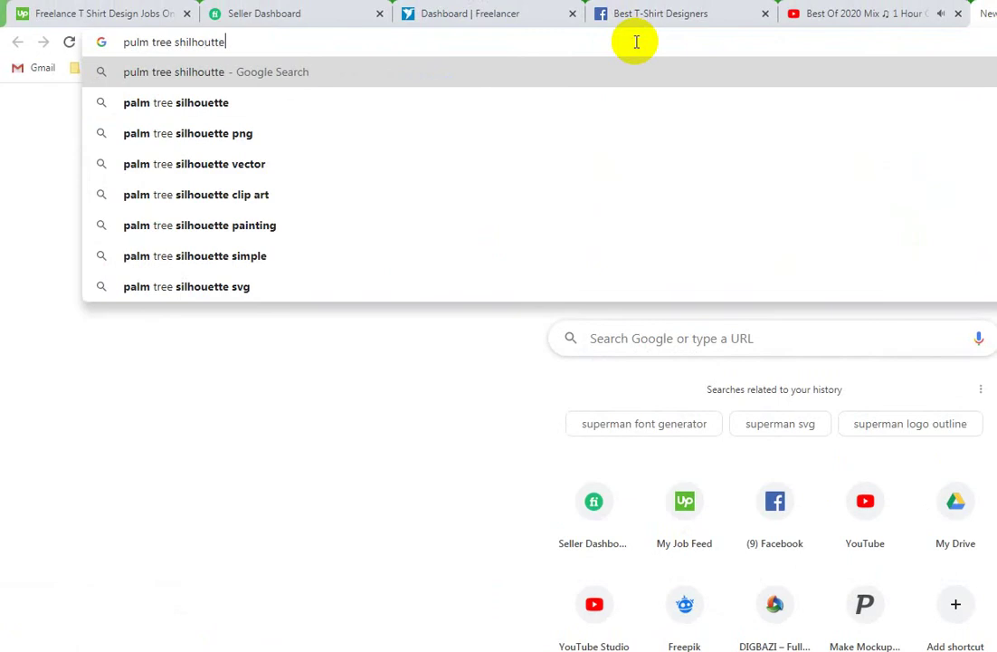
key("Return")
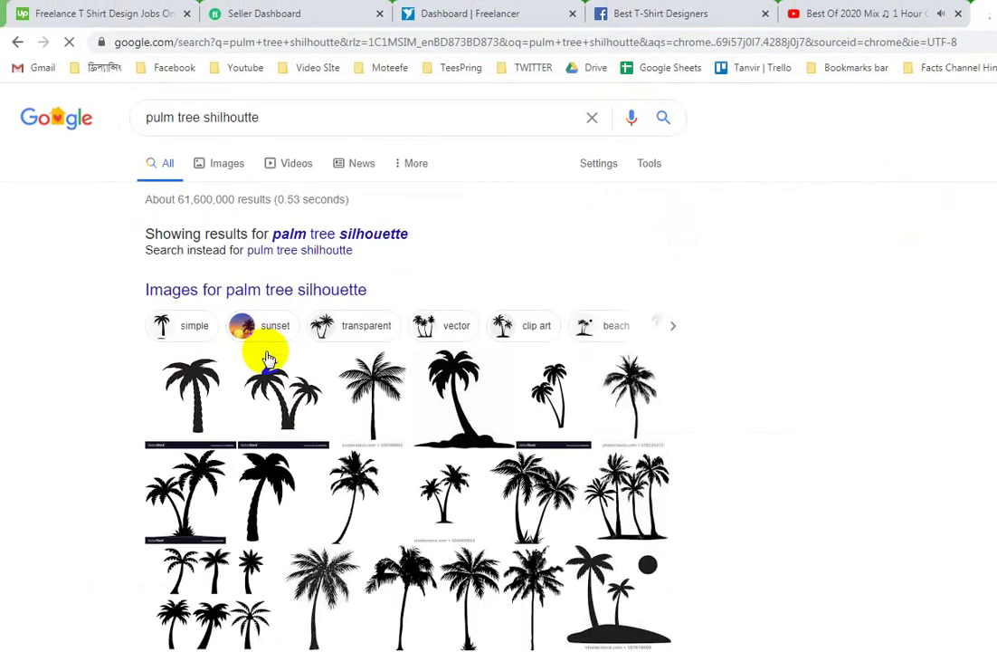
scroll(357, 461, "down", 1)
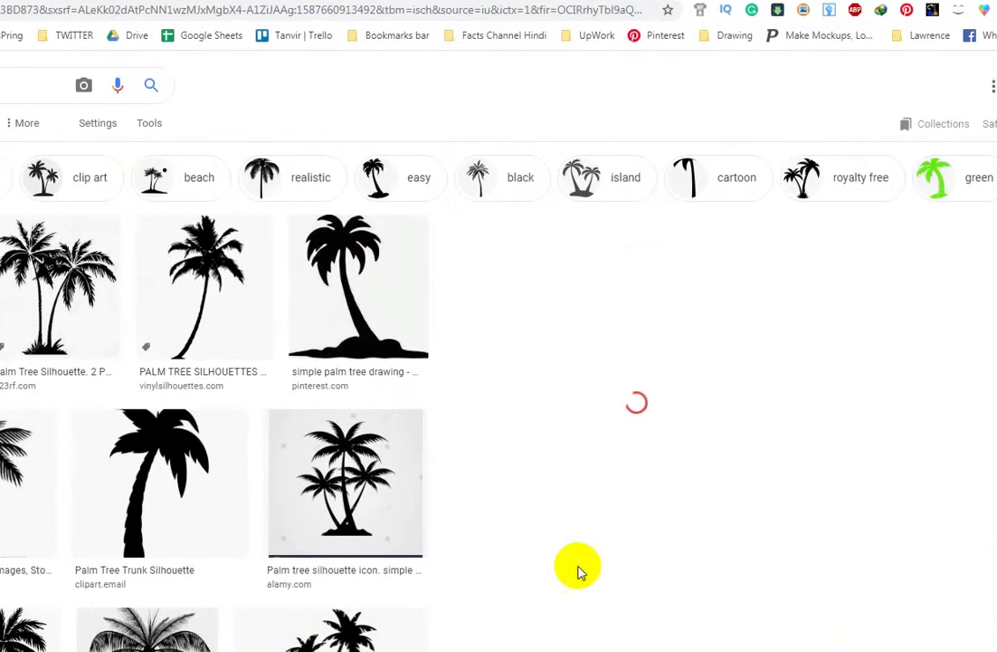
left_click(189, 600)
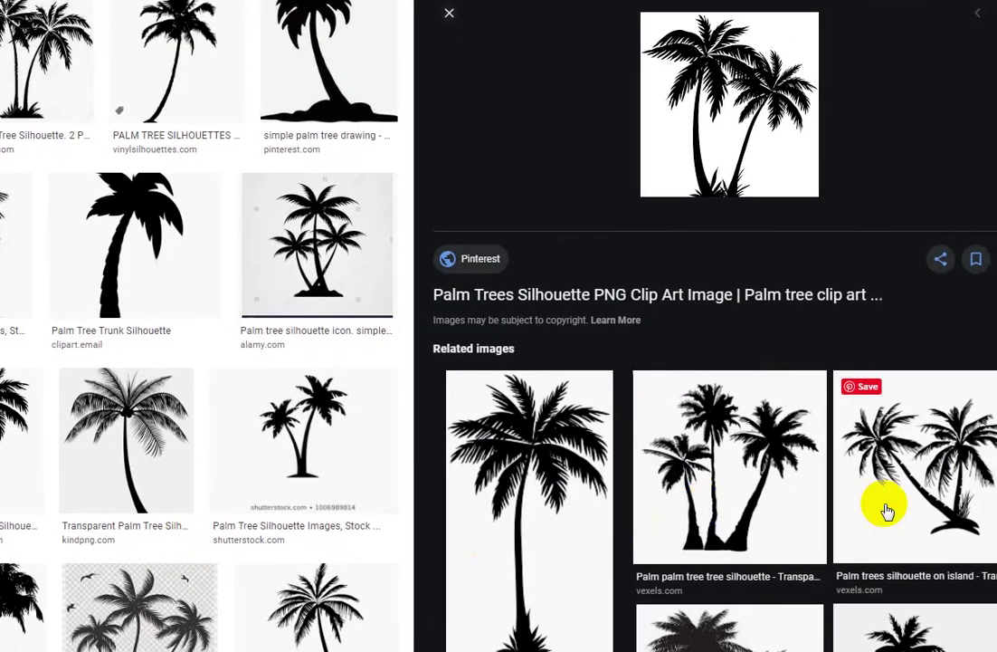
left_click(868, 507)
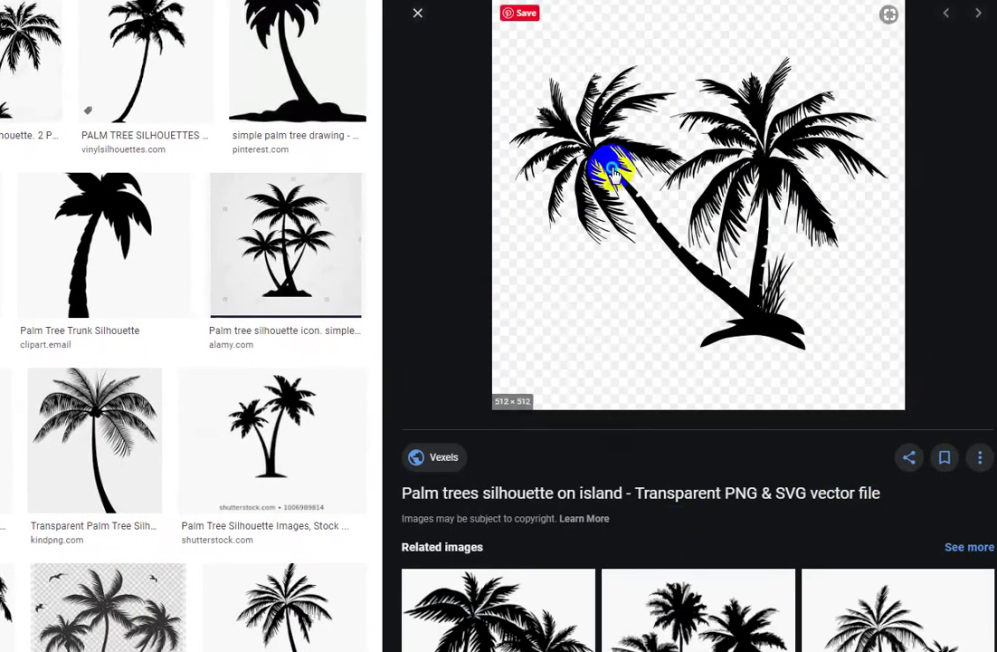
right_click(613, 171)
left_click(658, 329)
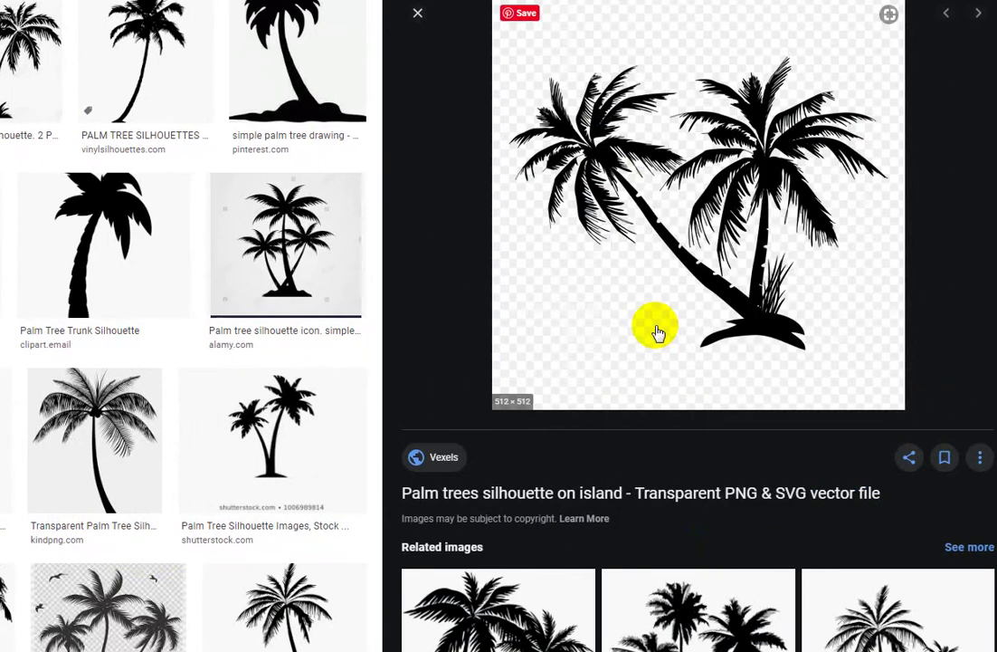
Step: Browse more palm results and copy the Pixabay palm tree silhouette instead
left_click(64, 633)
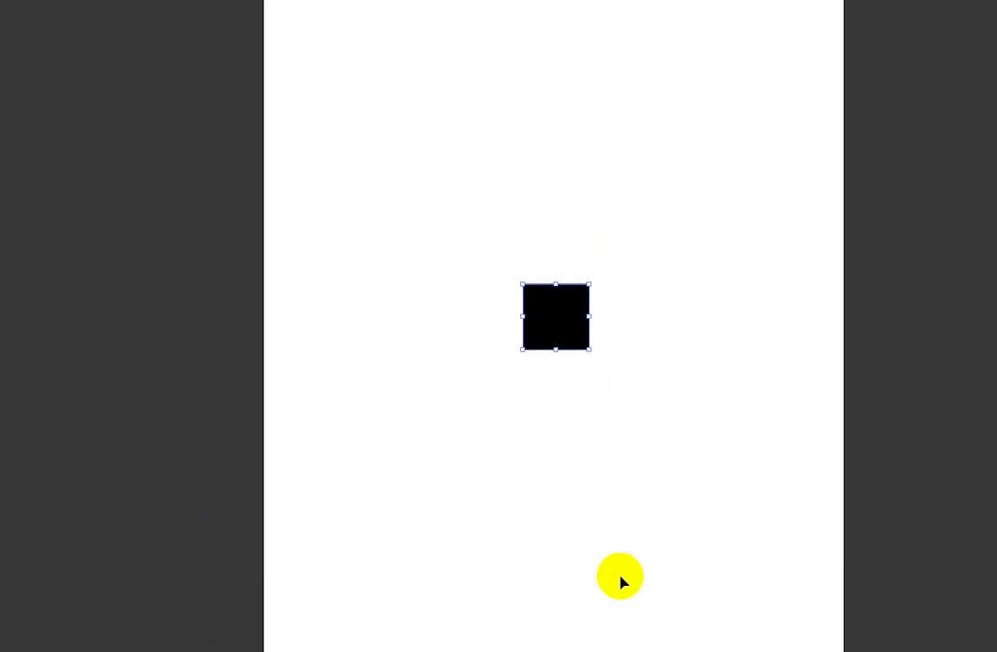
left_click(614, 633)
left_click(387, 615)
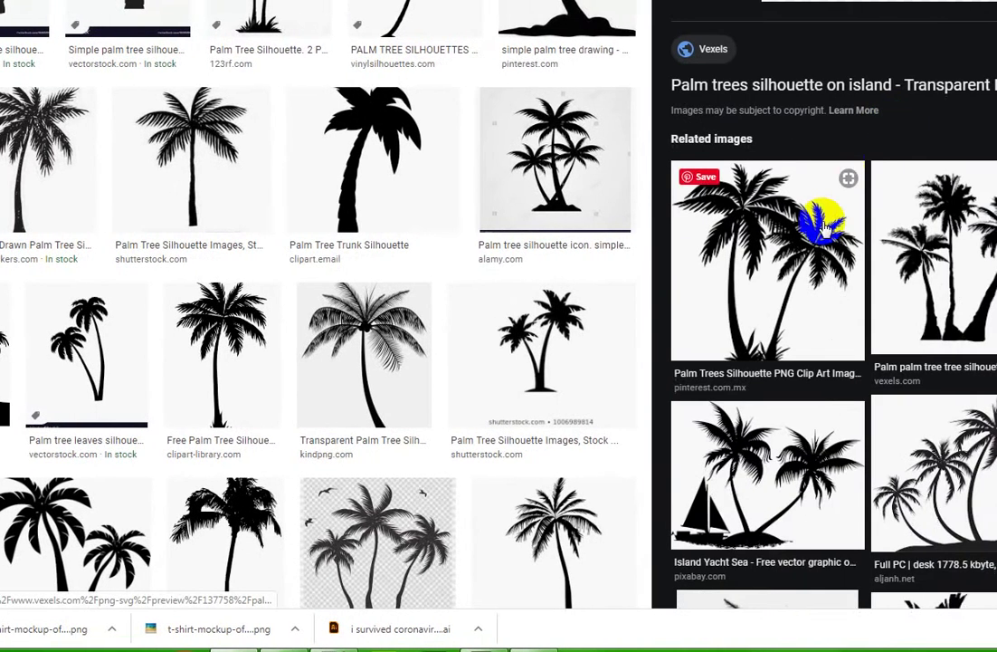
left_click(823, 226)
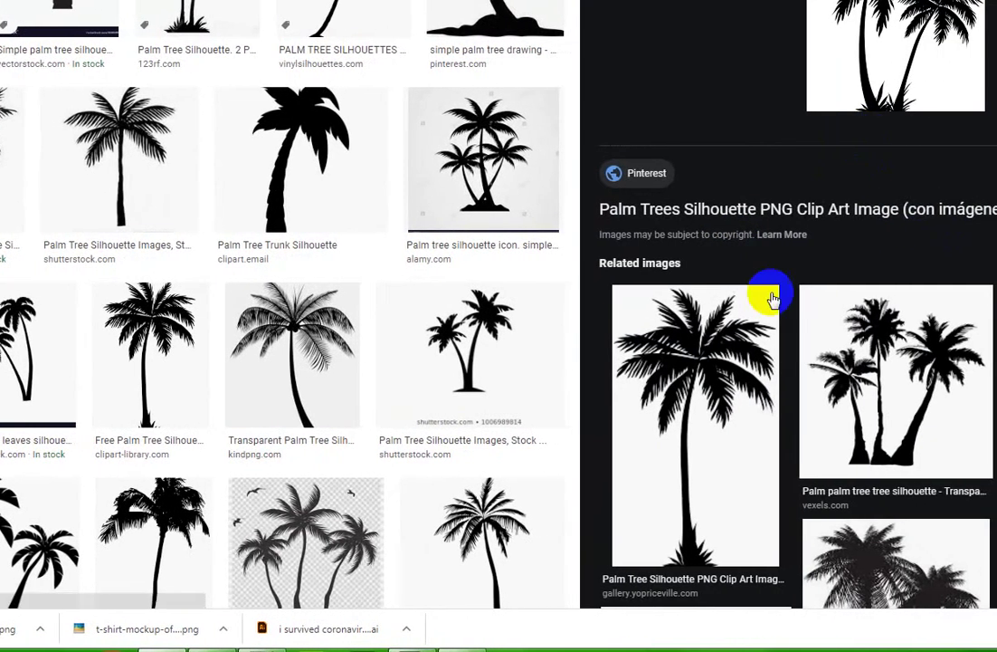
left_click(716, 401)
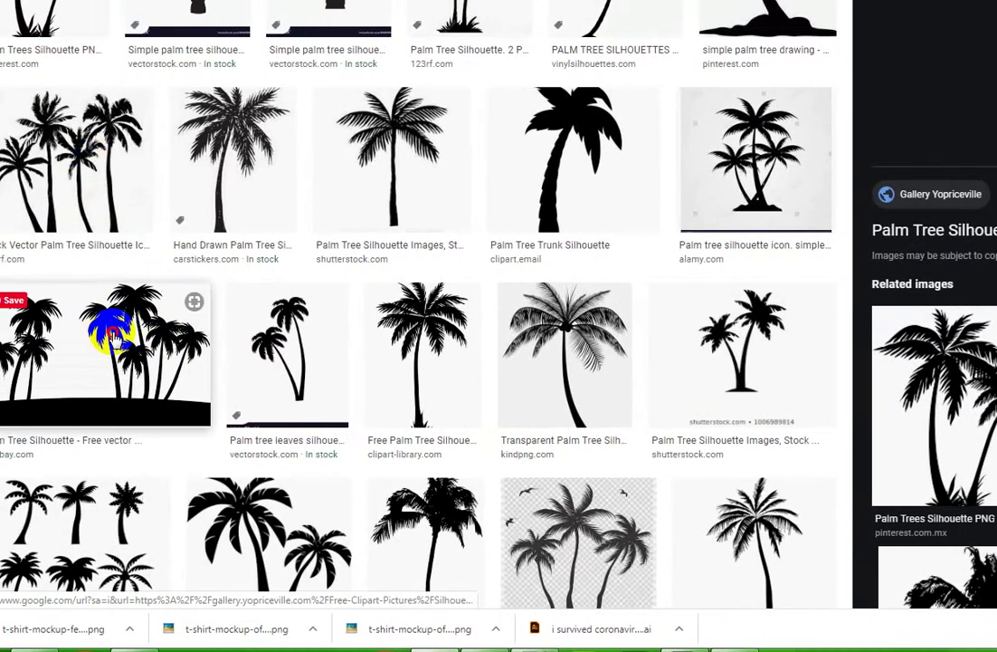
left_click(109, 335)
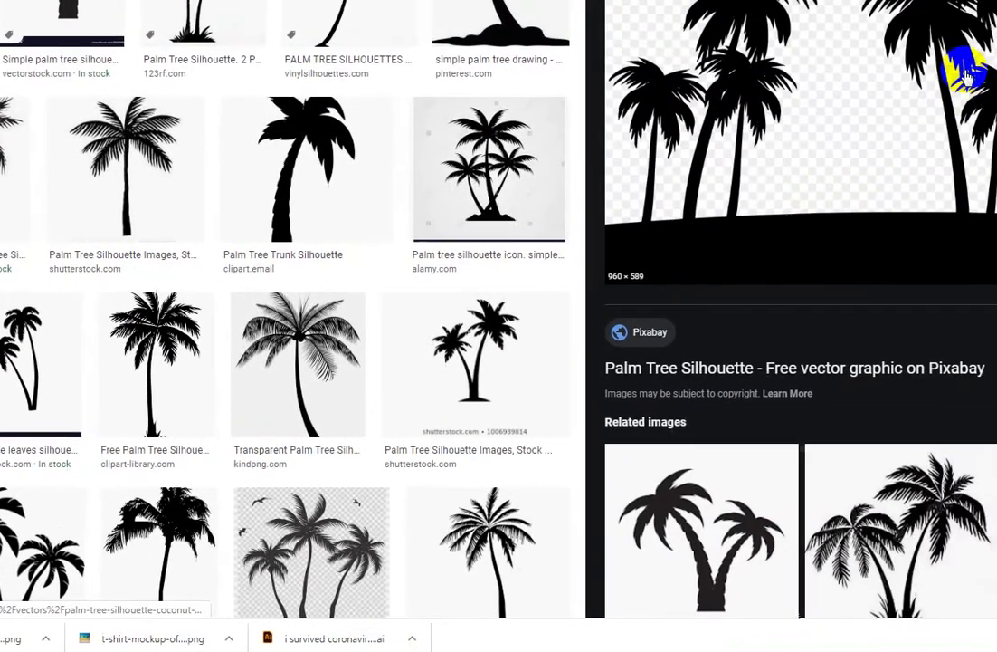
right_click(966, 77)
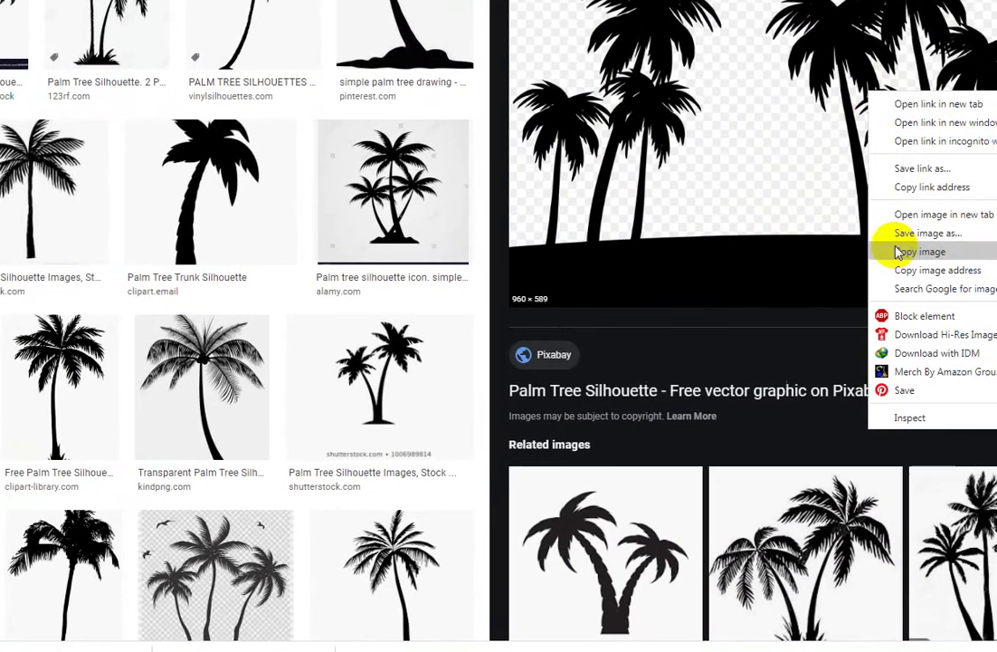
left_click(957, 227)
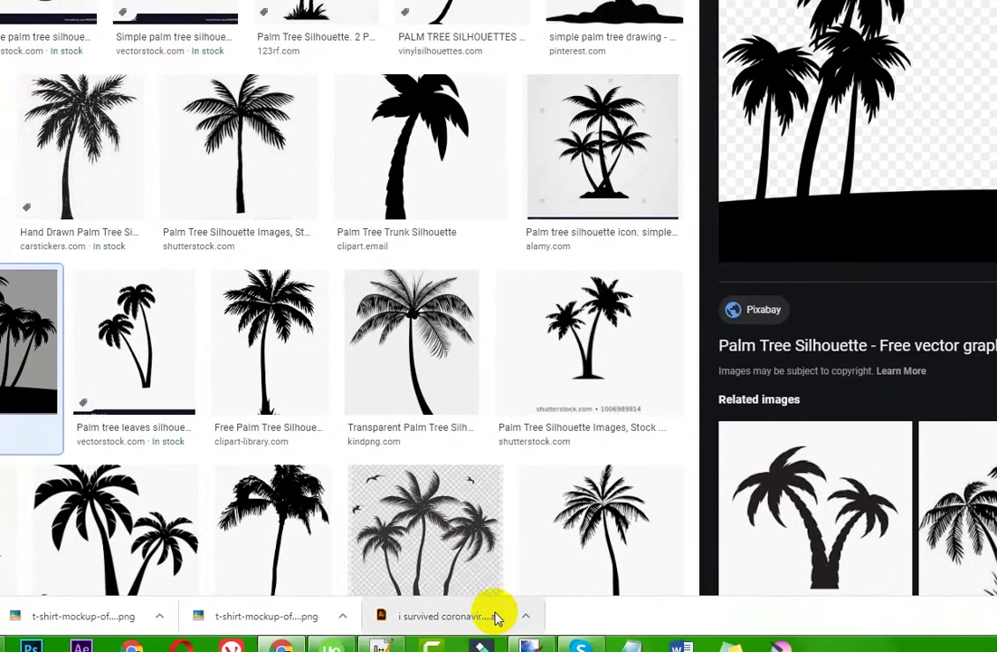
mouse_move(530, 554)
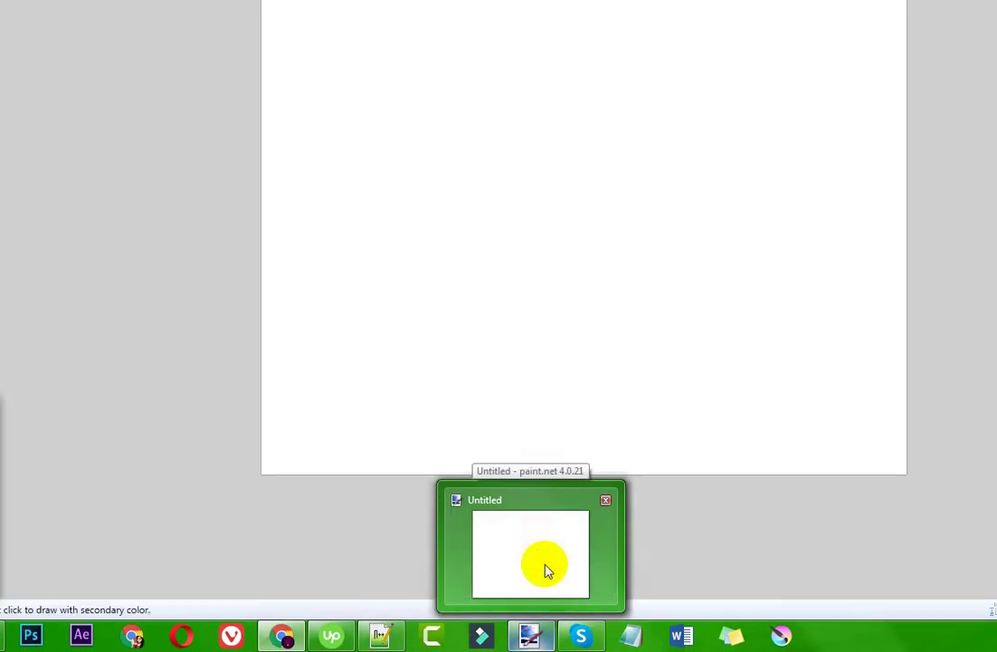
Step: Paste the Pixabay palm silhouette into Paint.NET, keeping canvas size, and scale it to fit
left_click(545, 570)
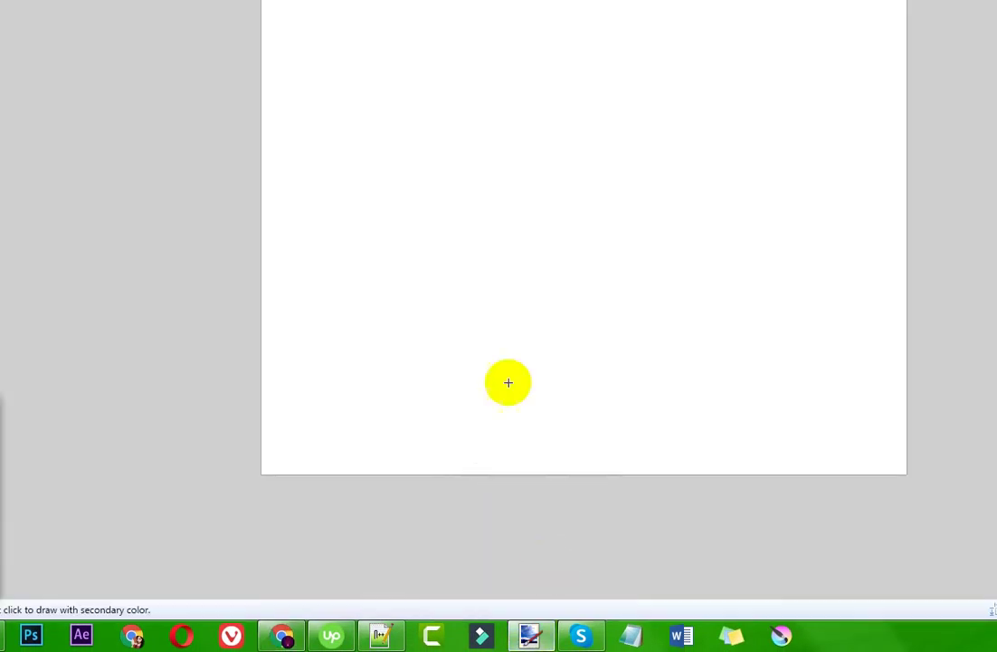
key("ctrl+v")
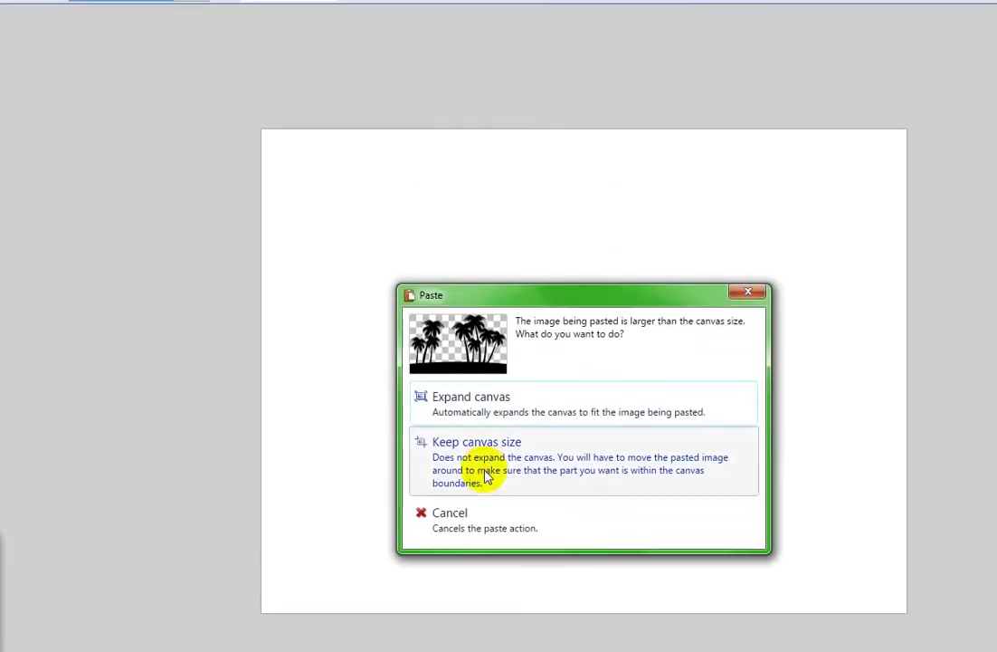
left_click(486, 477)
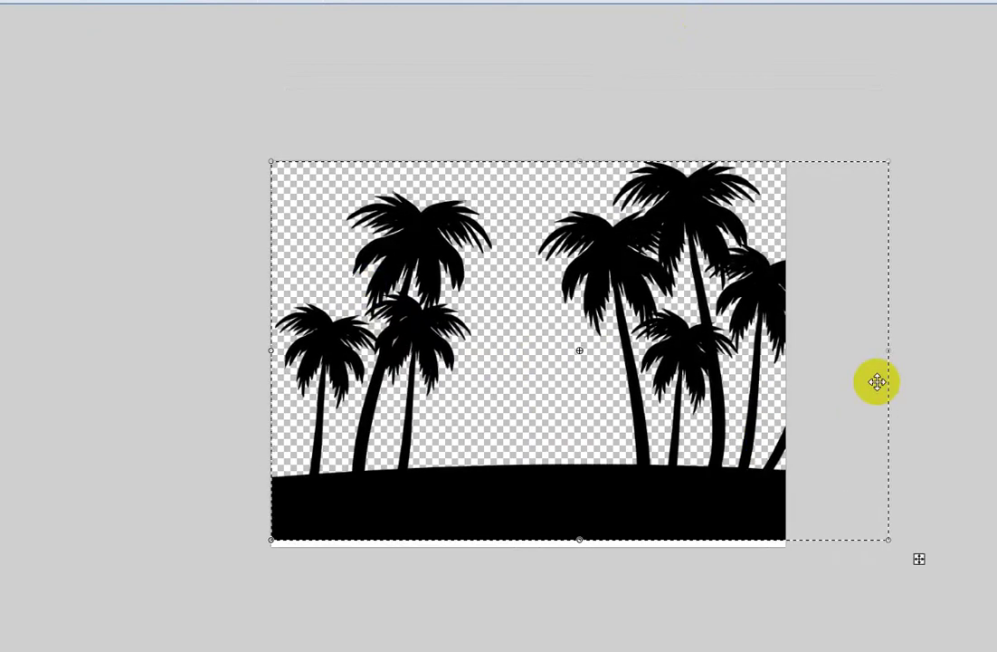
left_click_drag(877, 381, 729, 372)
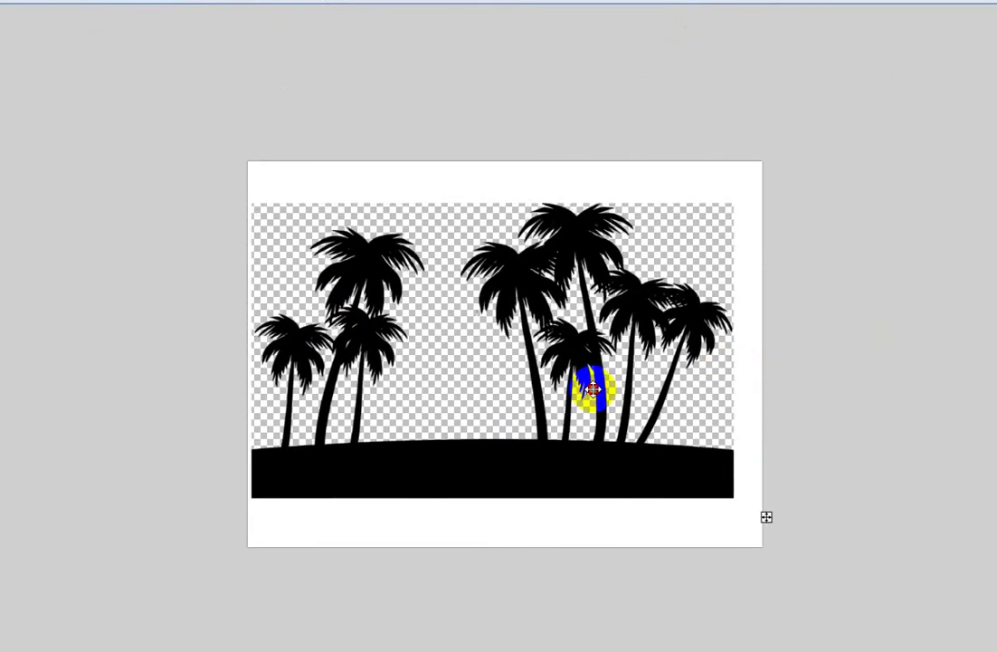
left_click_drag(592, 389, 595, 389)
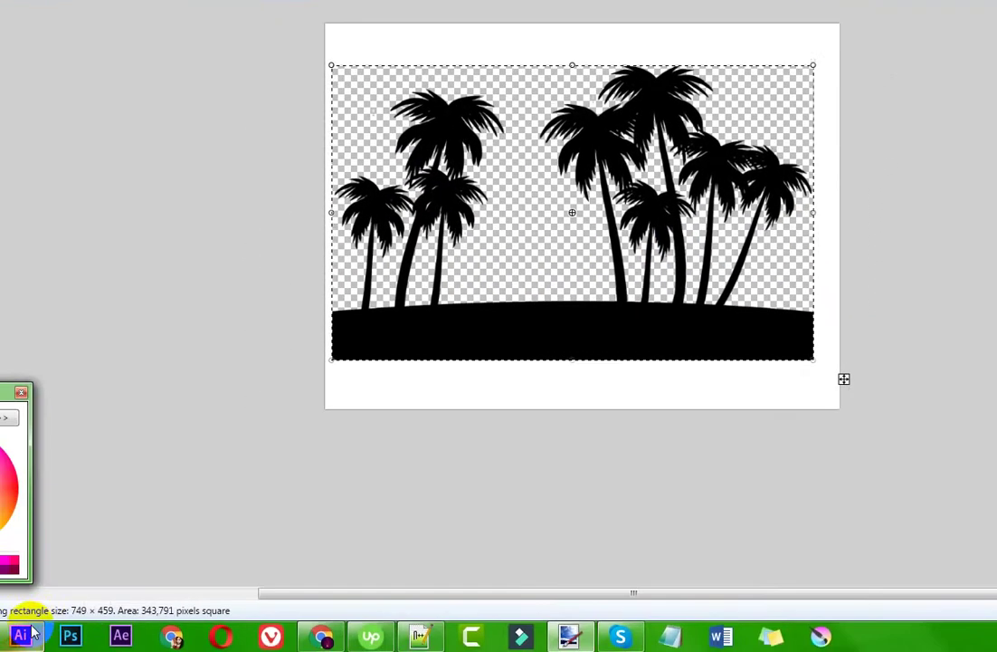
left_click(18, 630)
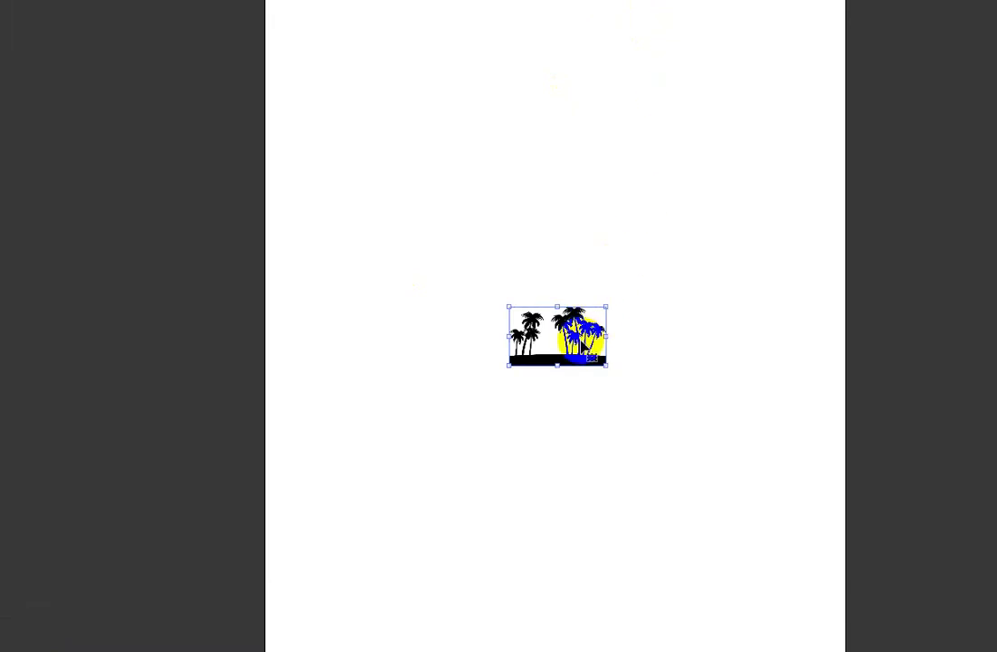
Step: Trace the palm island image with the Silhouettes preset and expand it into paths
scroll(584, 345, "up", 3)
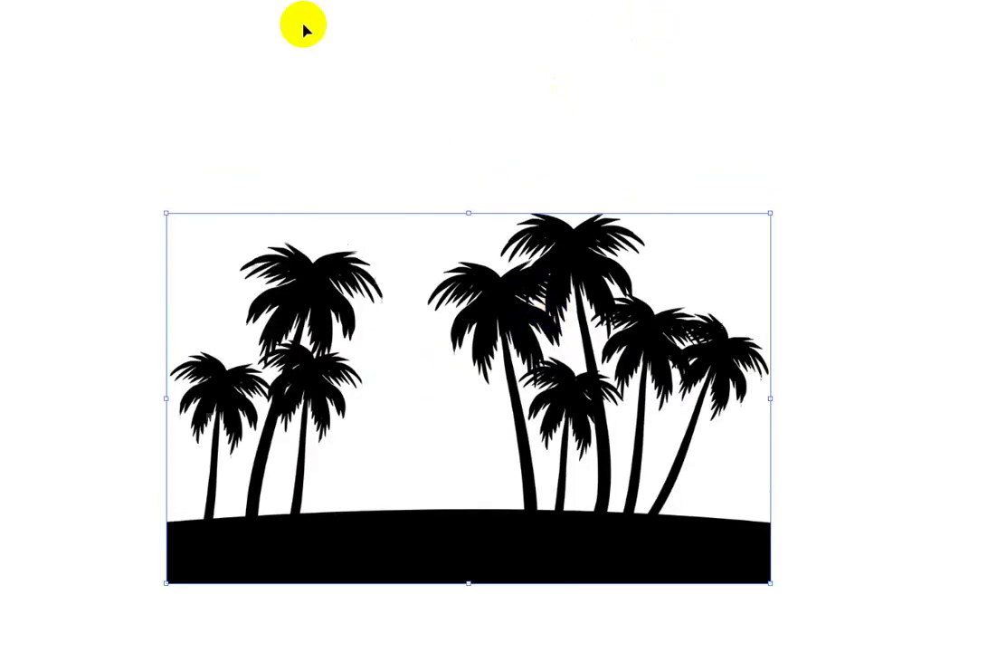
left_click(264, 40)
left_click(298, 237)
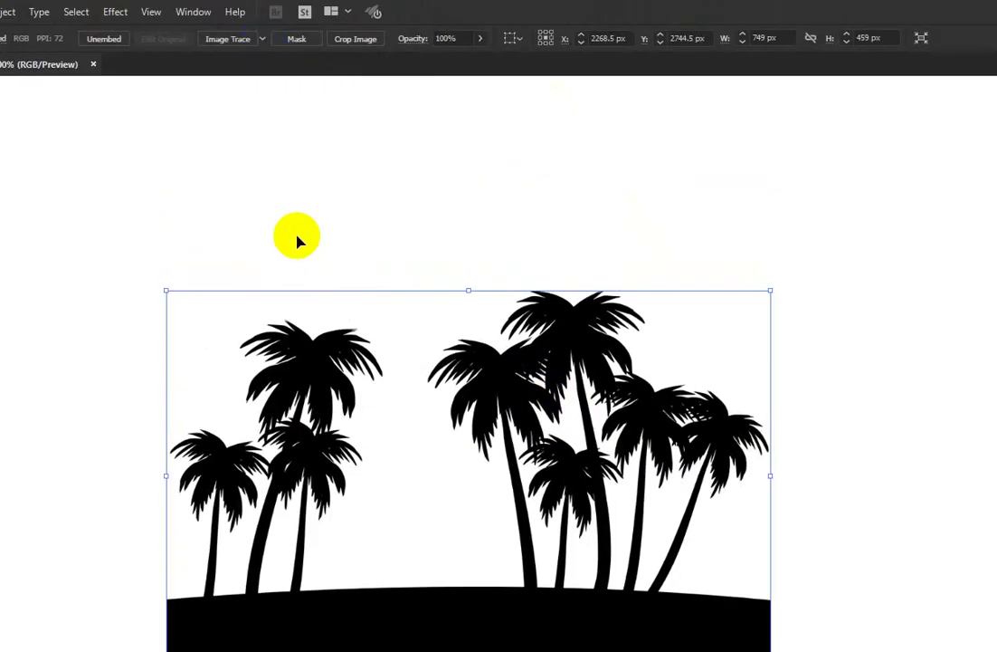
left_click(82, 38)
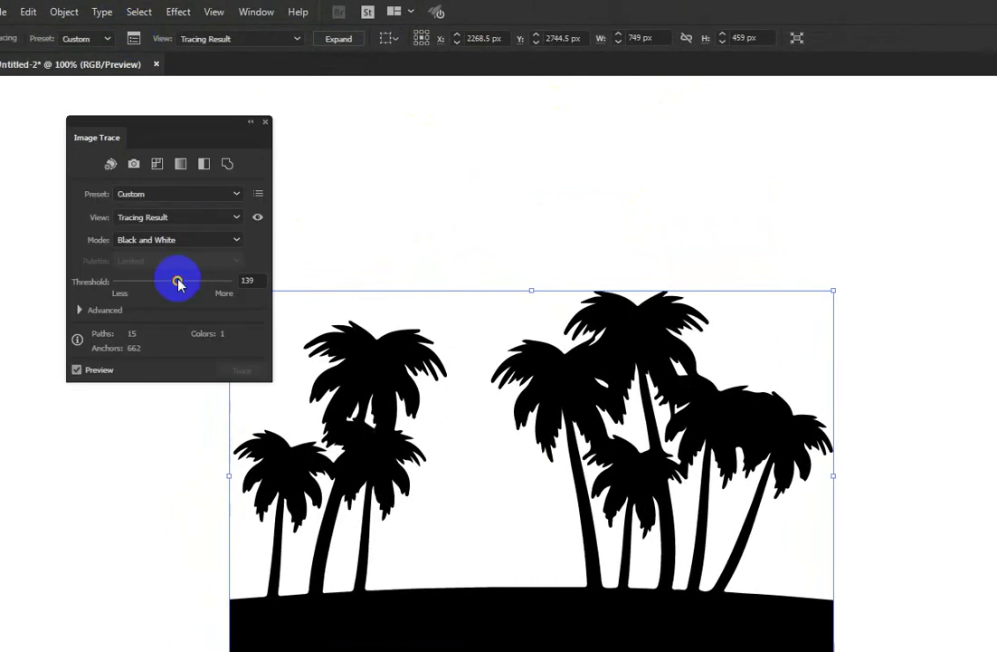
left_click(263, 122)
left_click(342, 40)
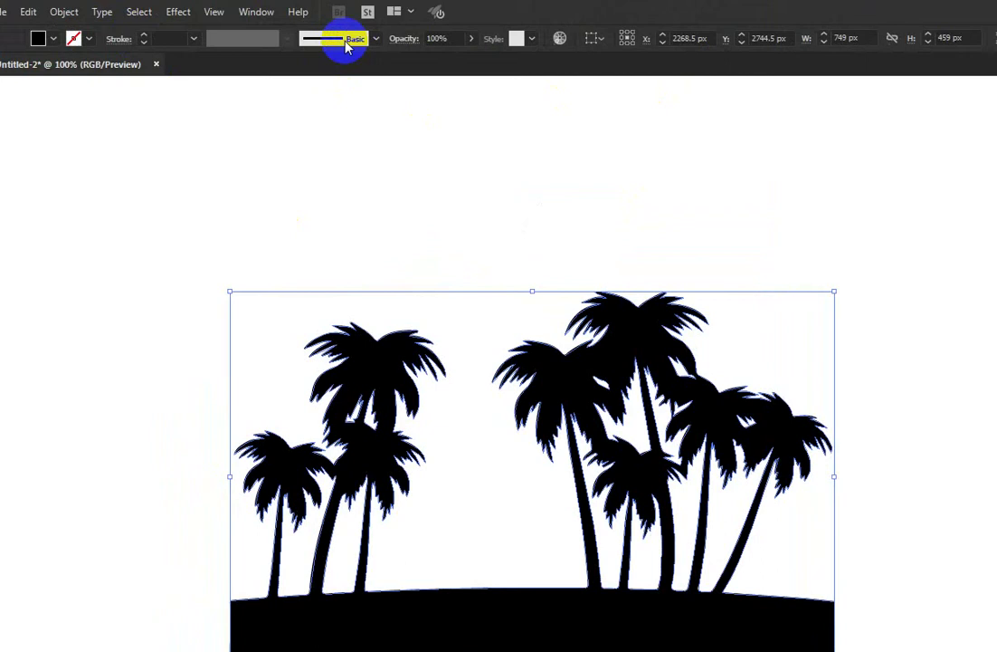
left_click(343, 179)
scroll(288, 291, "down", 1)
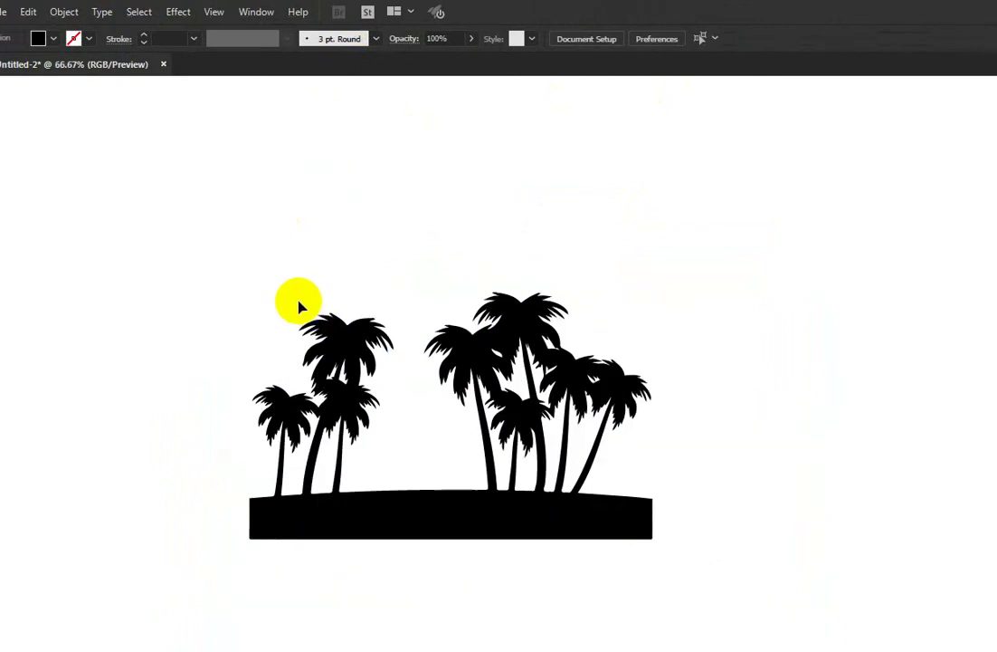
Step: In Chrome, open the alamy palm tree icon and save the image
left_click(423, 634)
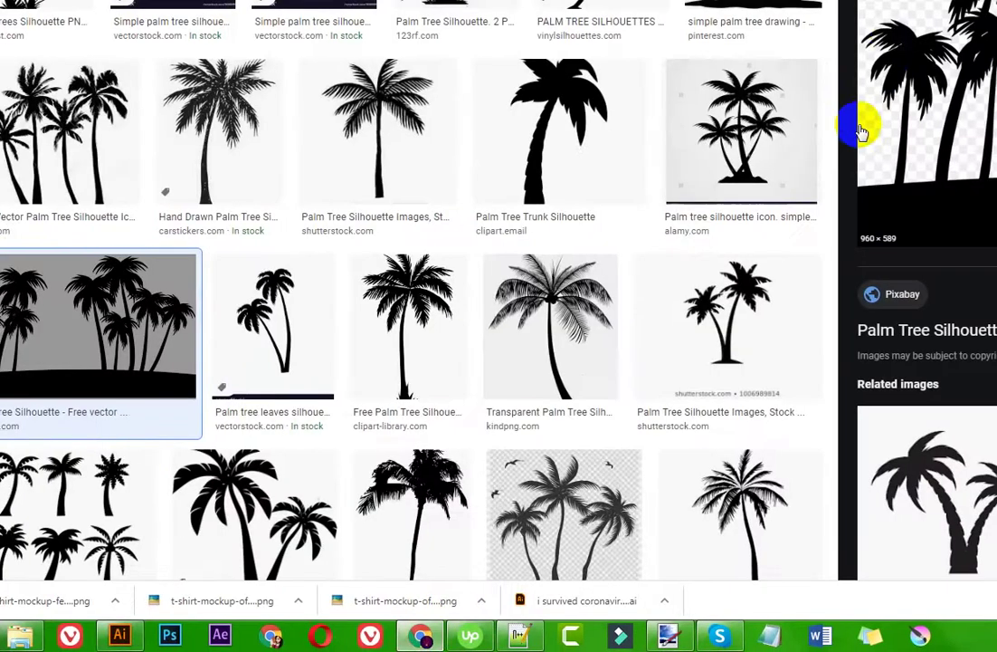
left_click(744, 127)
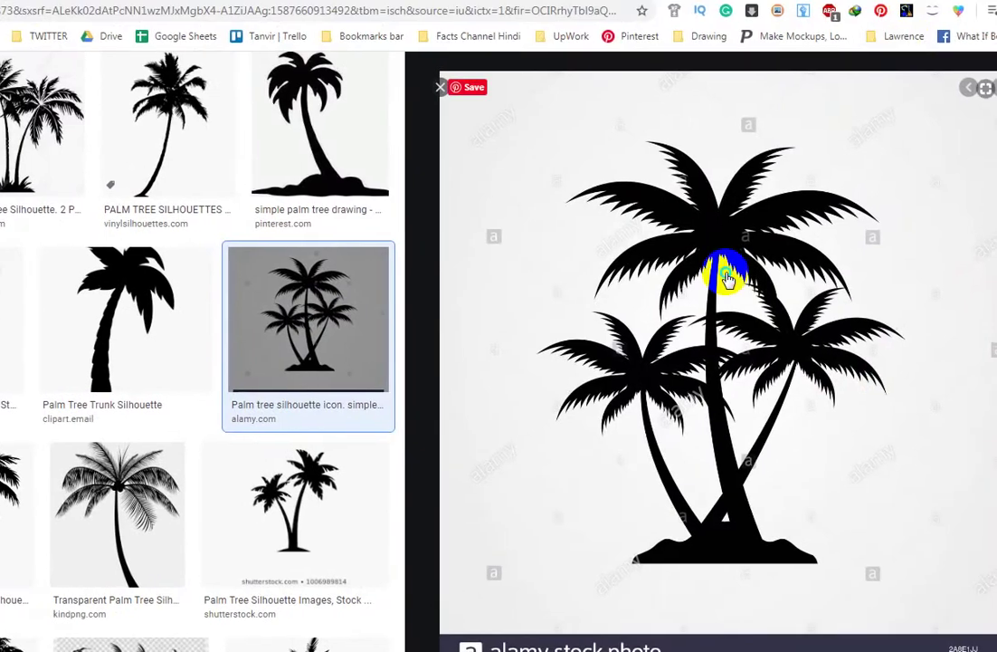
right_click(728, 275)
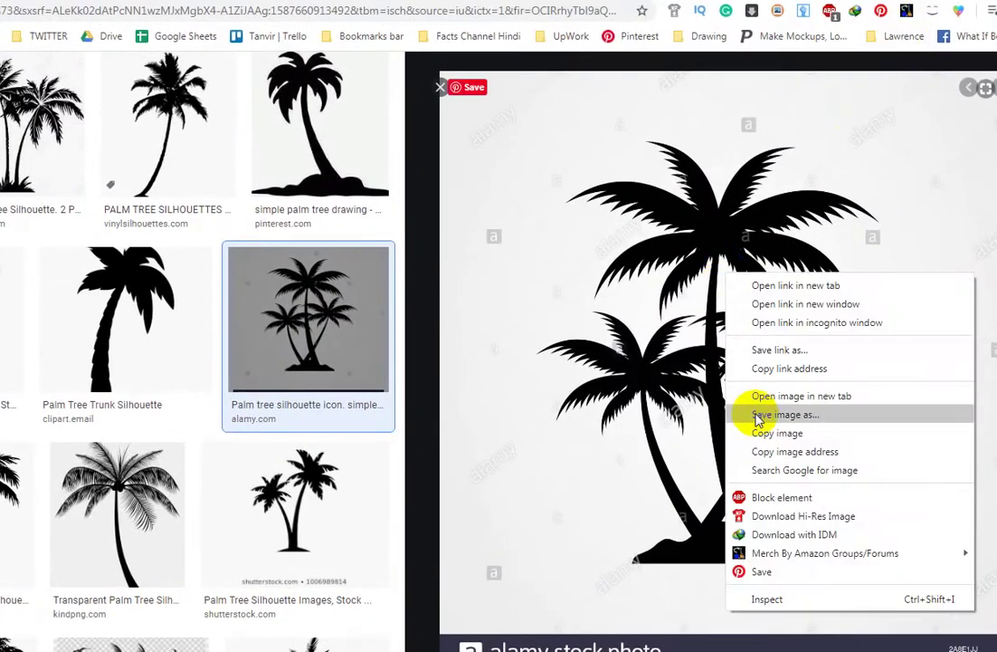
left_click(758, 419)
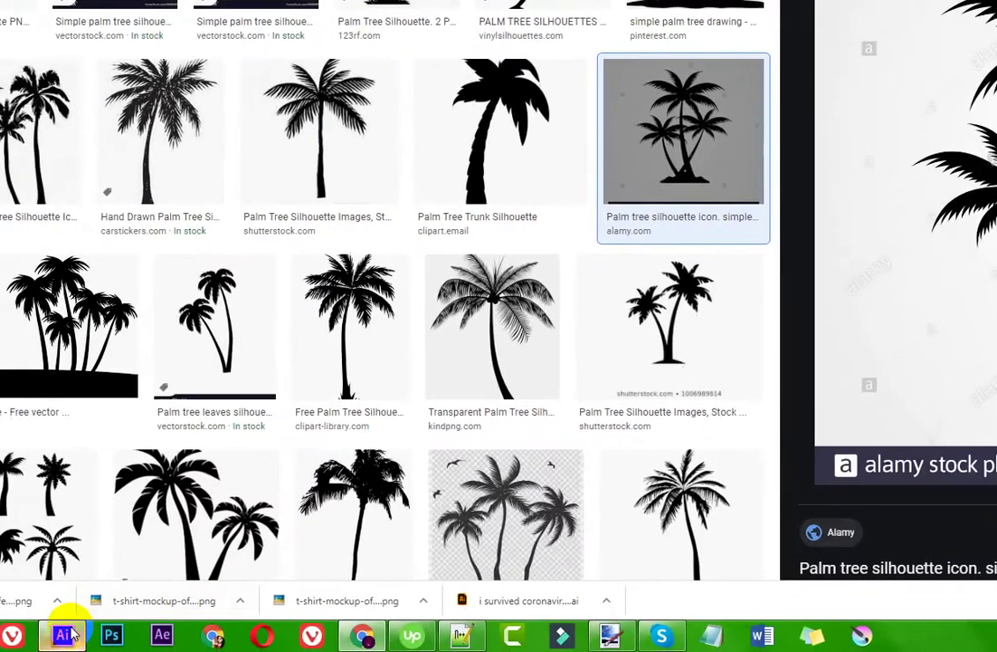
Step: Paste the alamy palm photo and trace it as Silhouettes, tuning the threshold
left_click(71, 635)
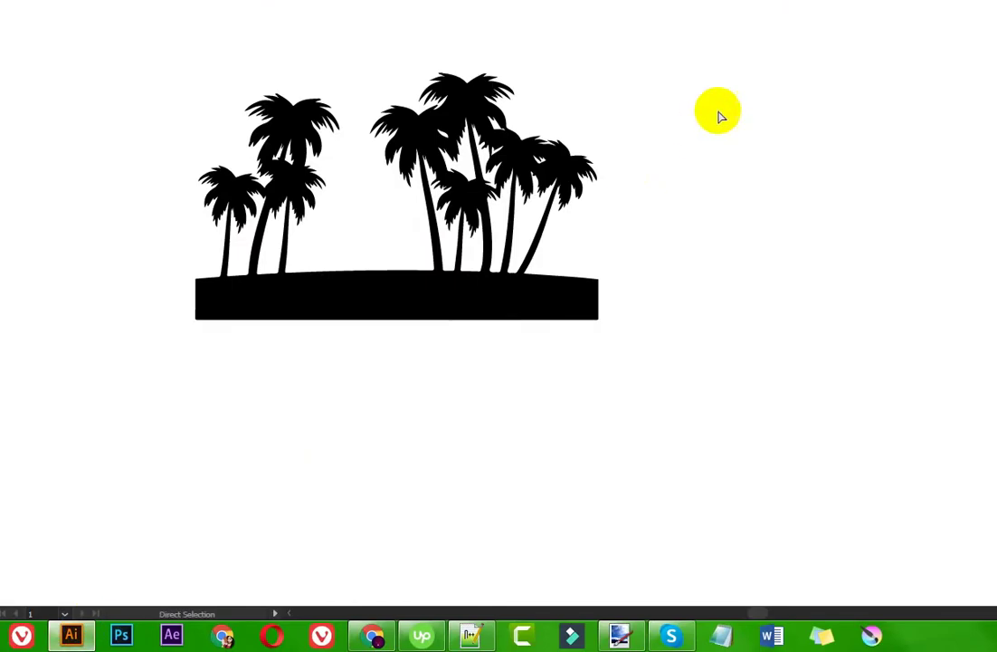
key("ctrl+v")
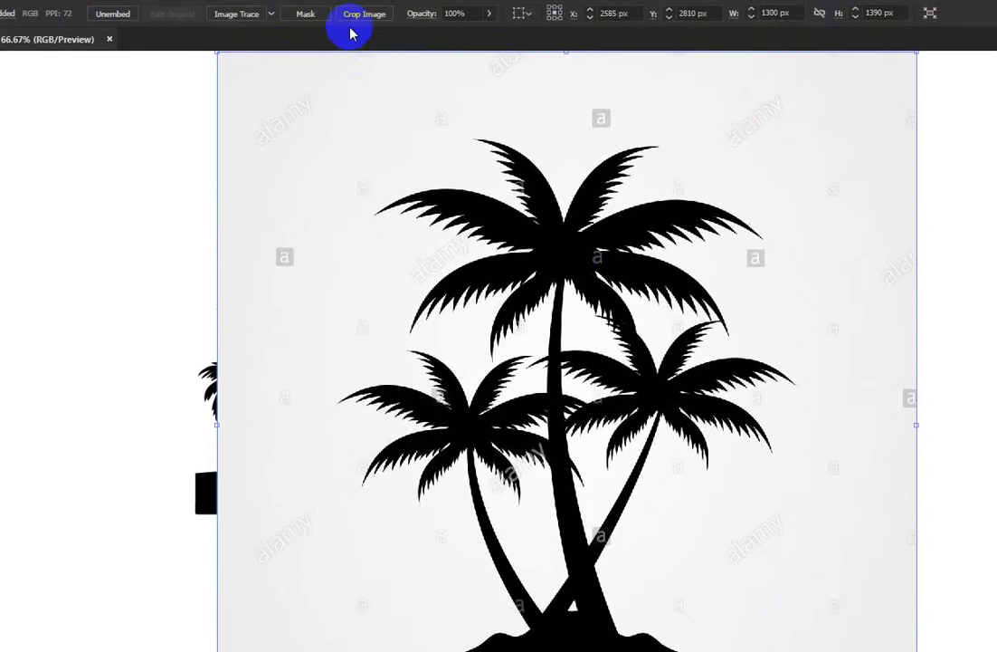
left_click(271, 13)
left_click(319, 238)
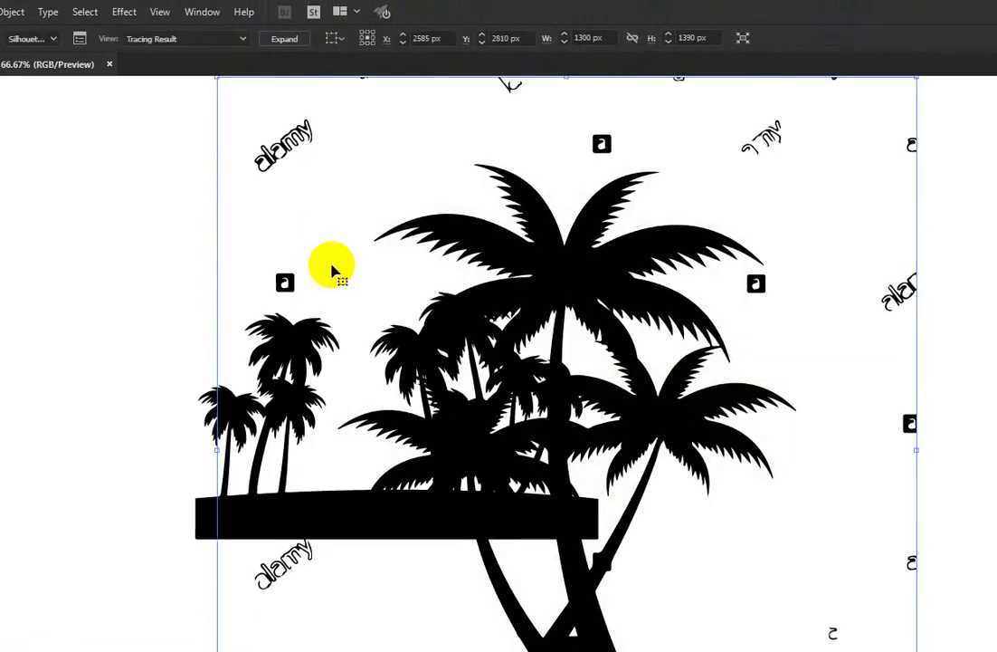
left_click(125, 40)
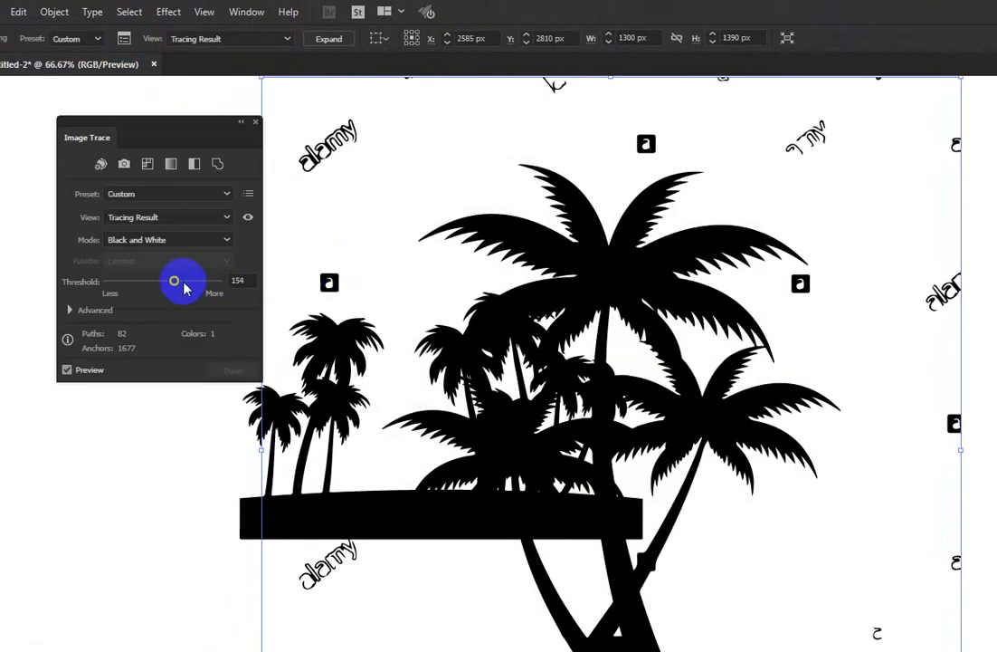
left_click_drag(186, 289, 188, 290)
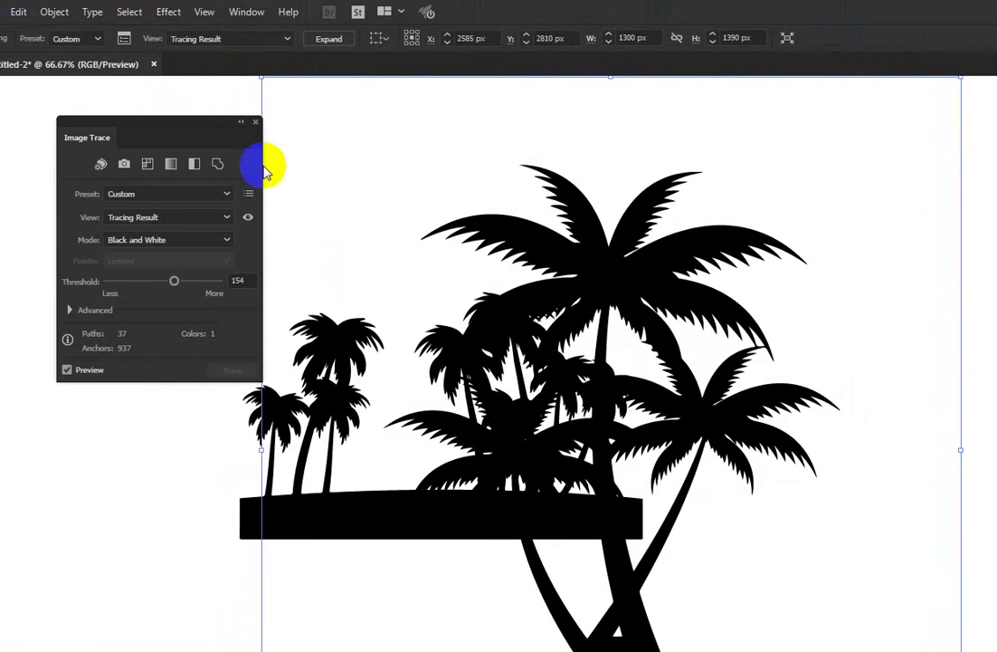
left_click(256, 123)
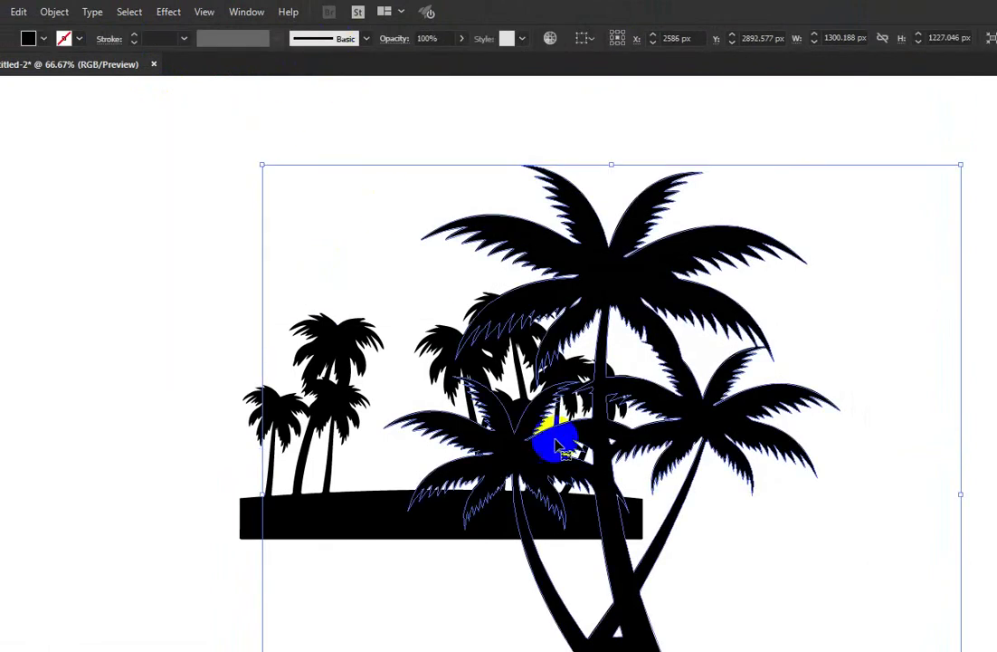
Step: Shrink and reposition the traced palms, then delete the watermark bar and old island artwork
left_click_drag(612, 166, 668, 329)
left_click_drag(612, 406, 740, 328)
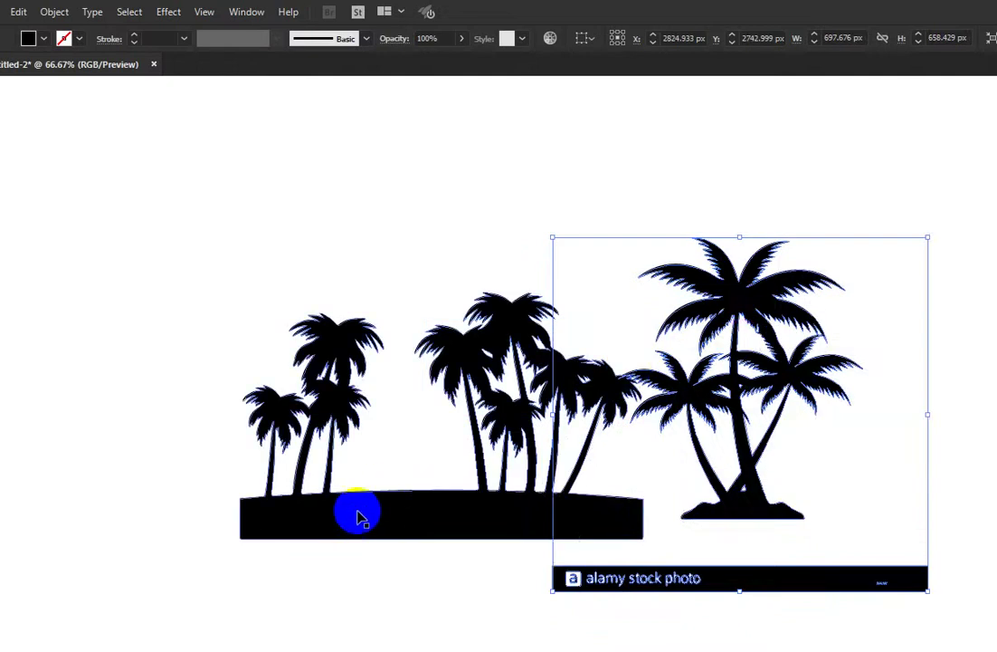
left_click_drag(357, 517, 141, 480)
left_click(740, 477)
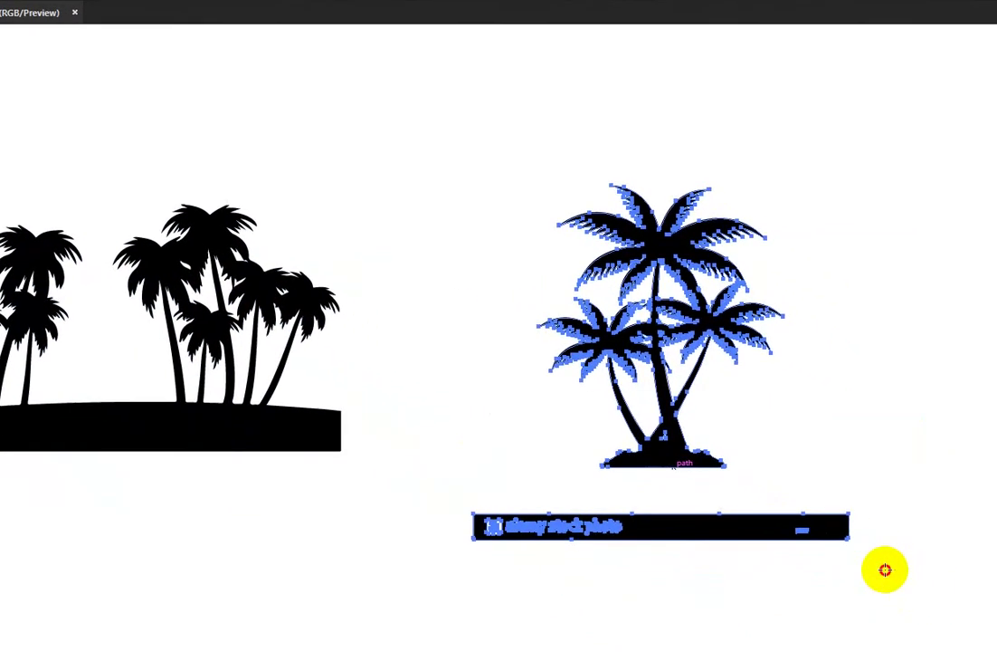
left_click_drag(895, 570, 453, 489)
key("v")
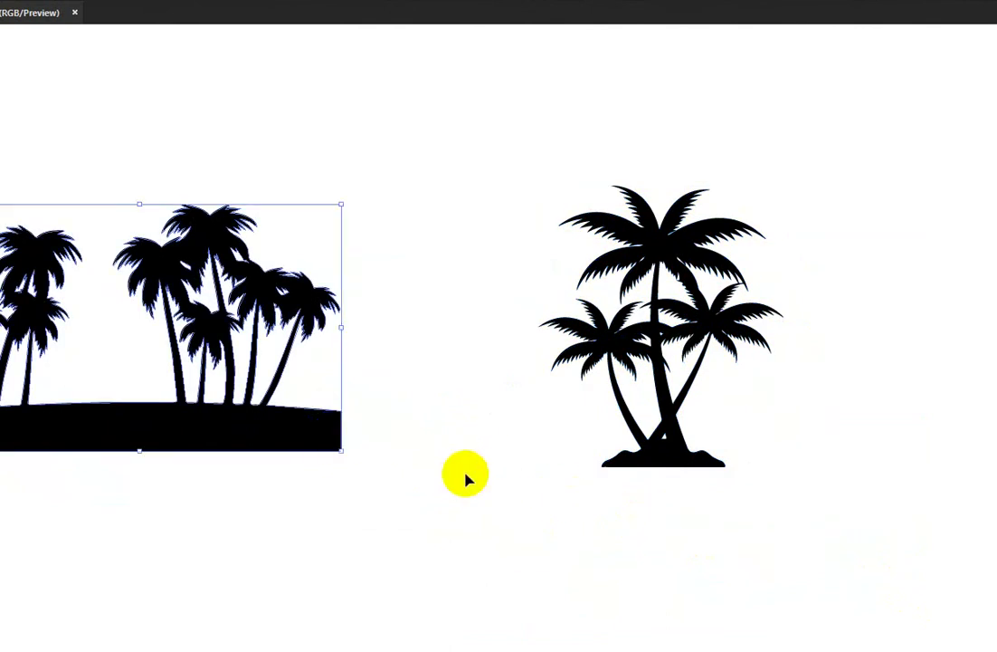
key("Delete")
Step: Search Google Images for 'vector mask'
left_click(329, 634)
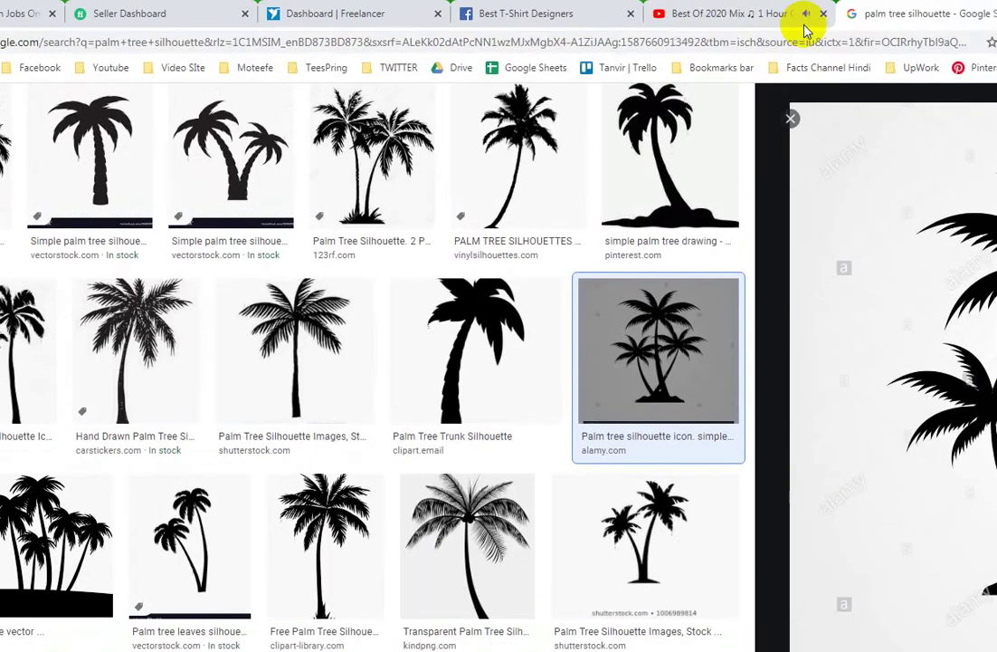
left_click(700, 40)
type("ve")
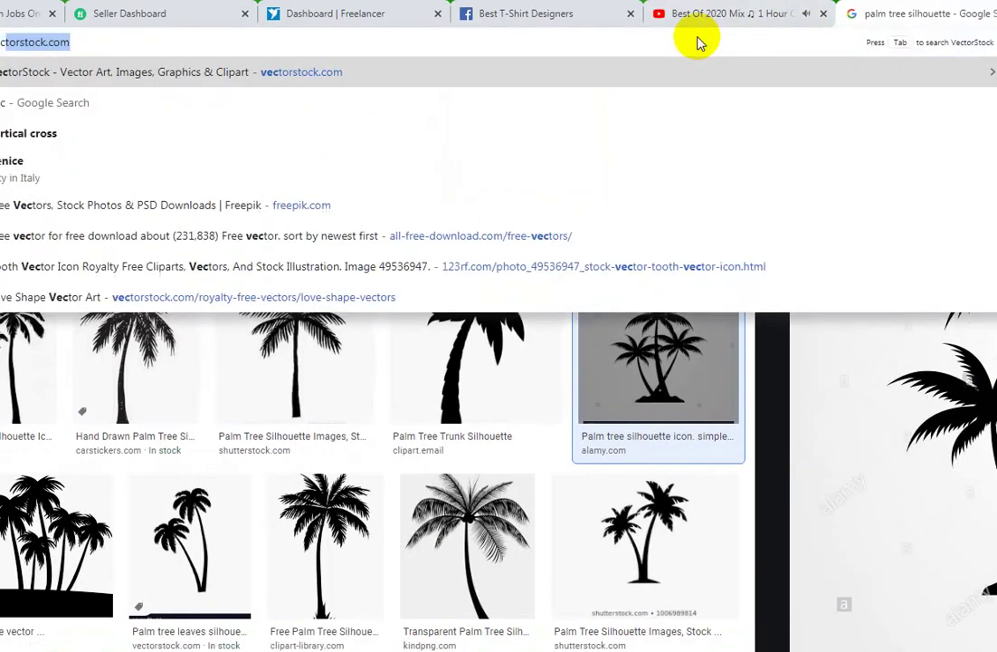
type("ctor mask")
key("Return")
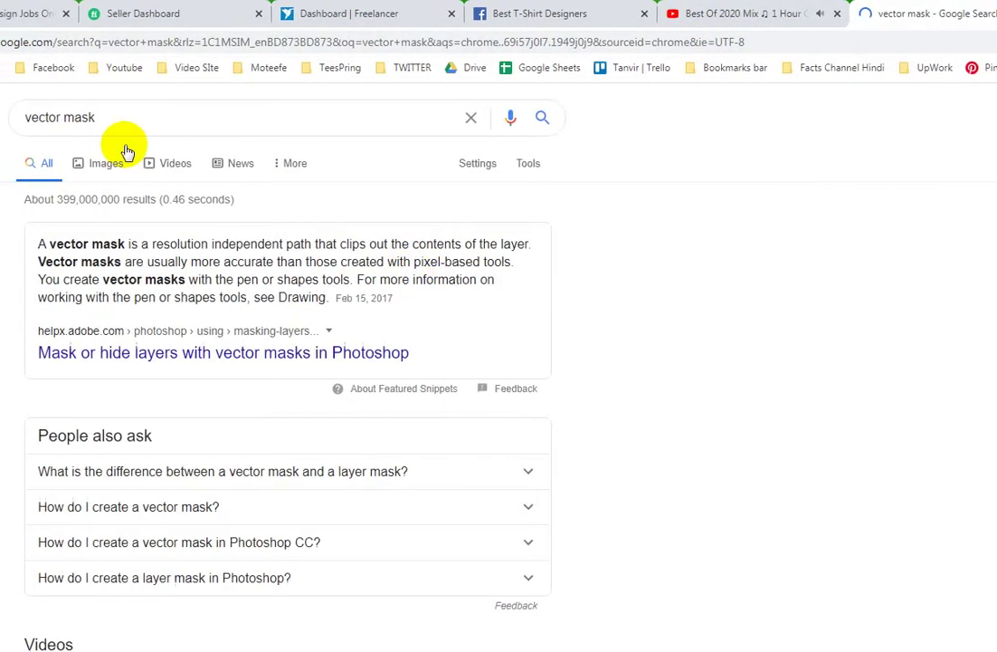
left_click(134, 171)
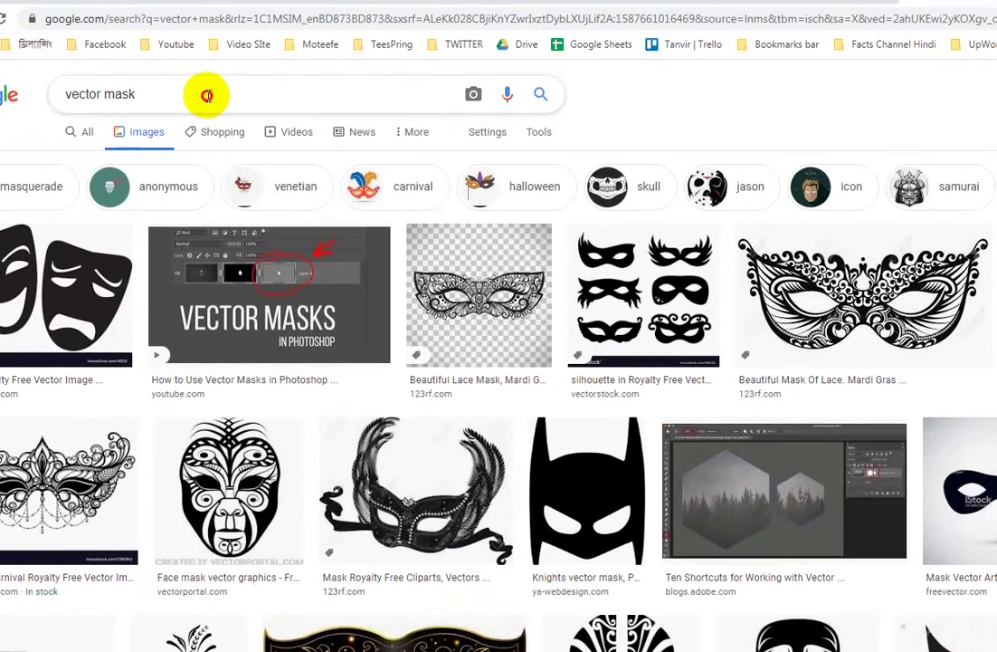
Step: Search 'grunge mask' images and copy a solid black grunge brush image
triple_click(208, 117)
type("grung")
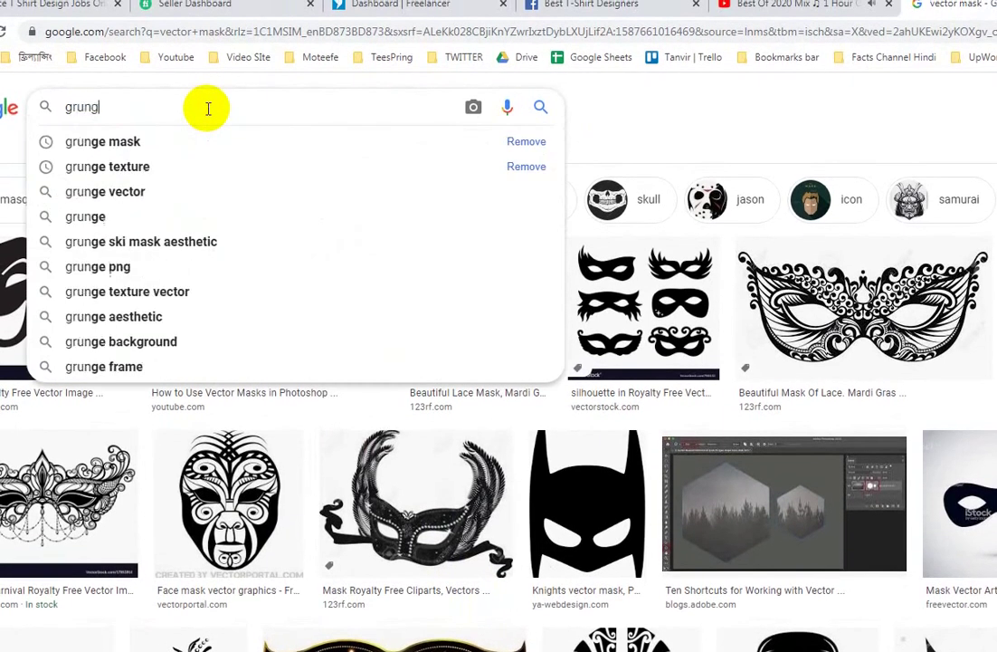
key("Return")
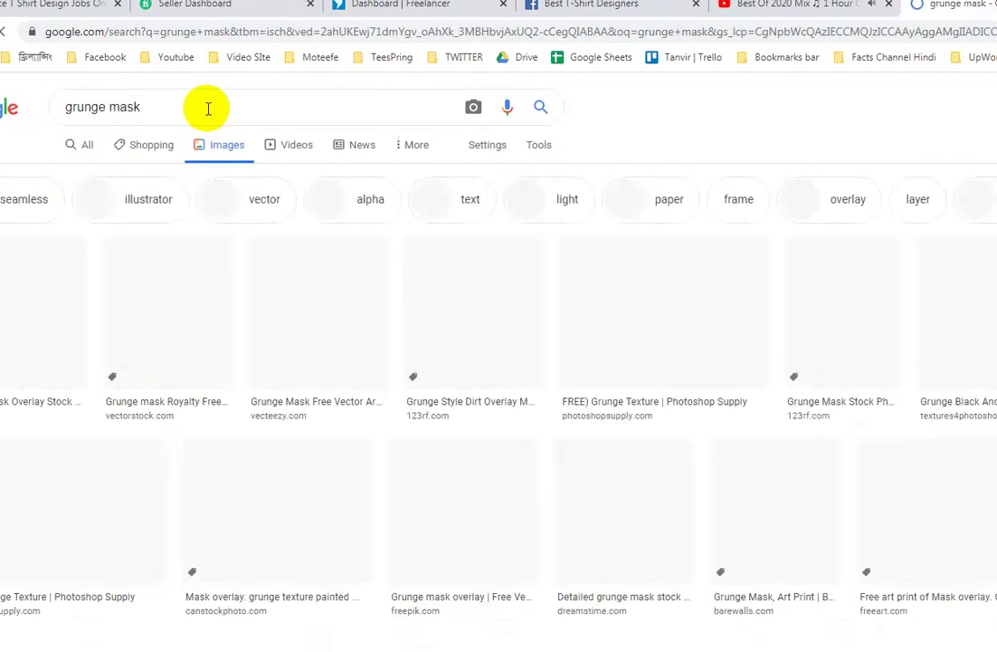
scroll(443, 547, "down", 3)
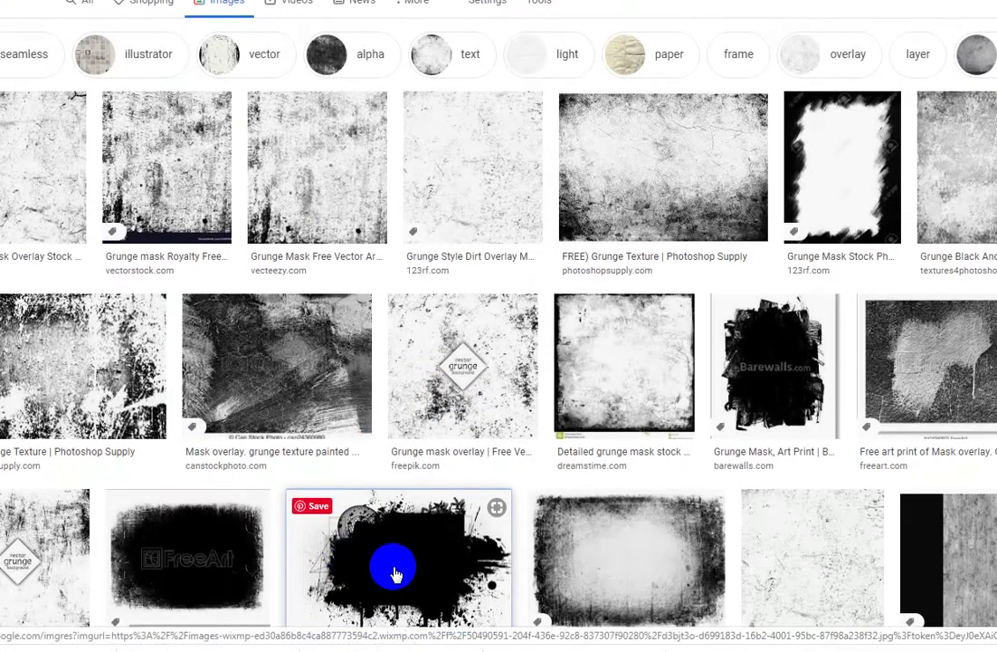
left_click(395, 572)
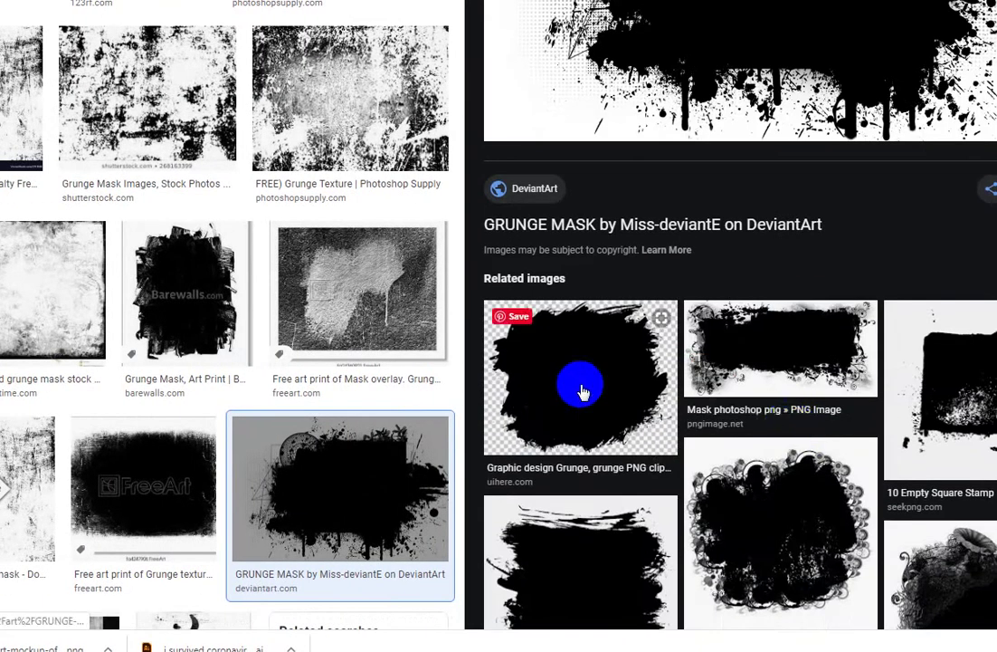
left_click(583, 391)
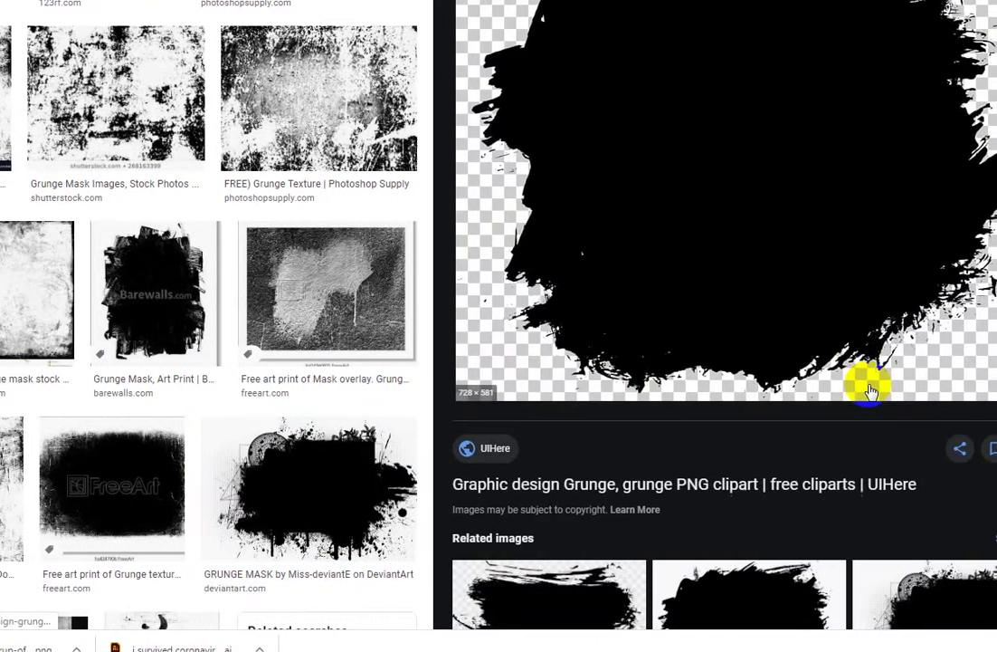
right_click(669, 169)
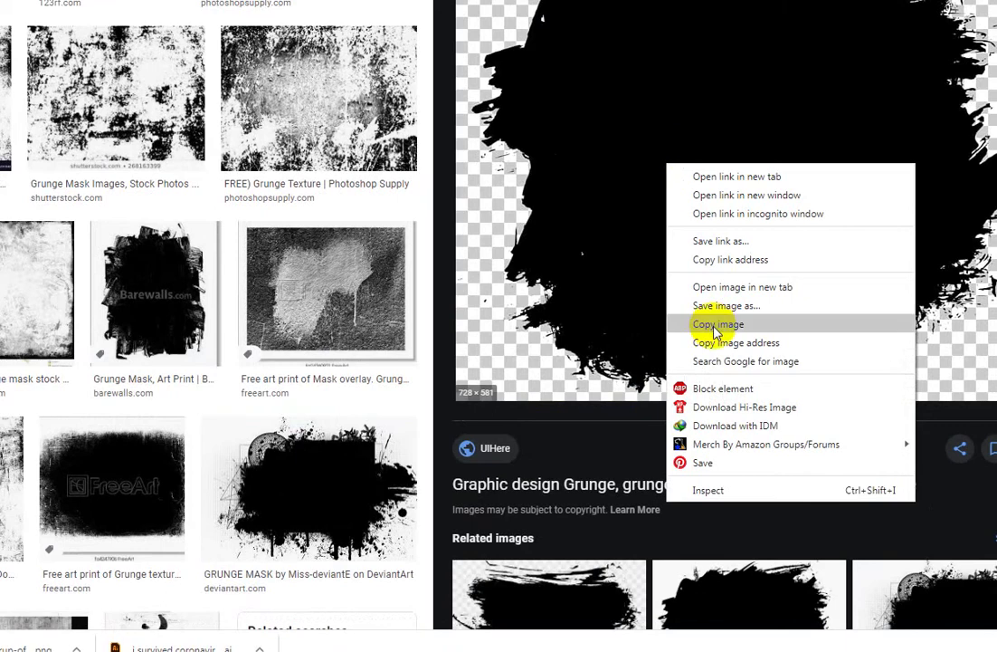
left_click(706, 324)
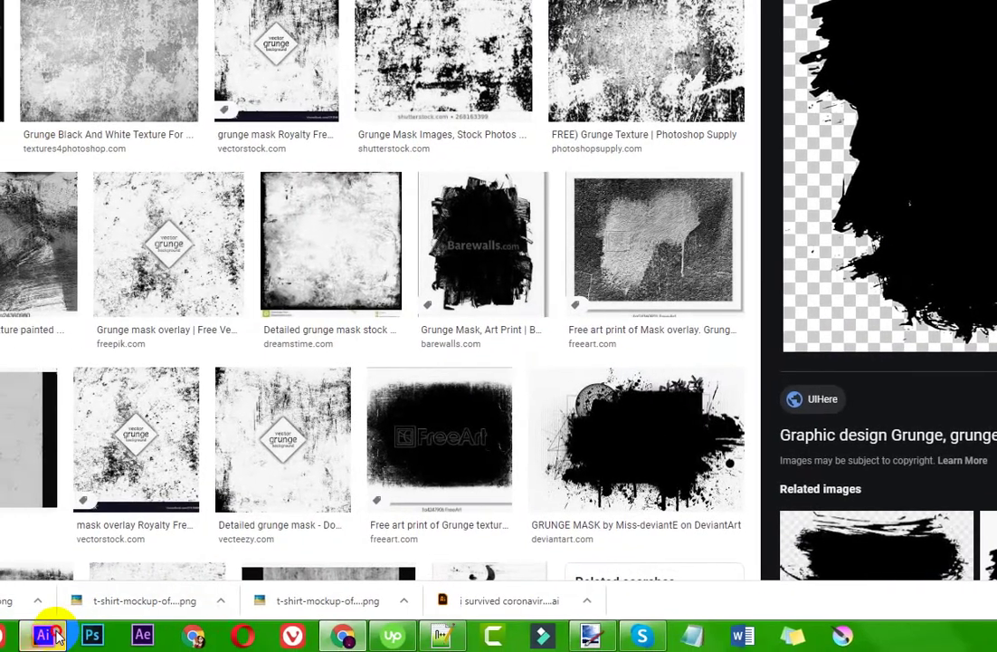
Step: Paste the grunge image left of the palms and trace it as Silhouettes at threshold 121, expanded
left_click(54, 635)
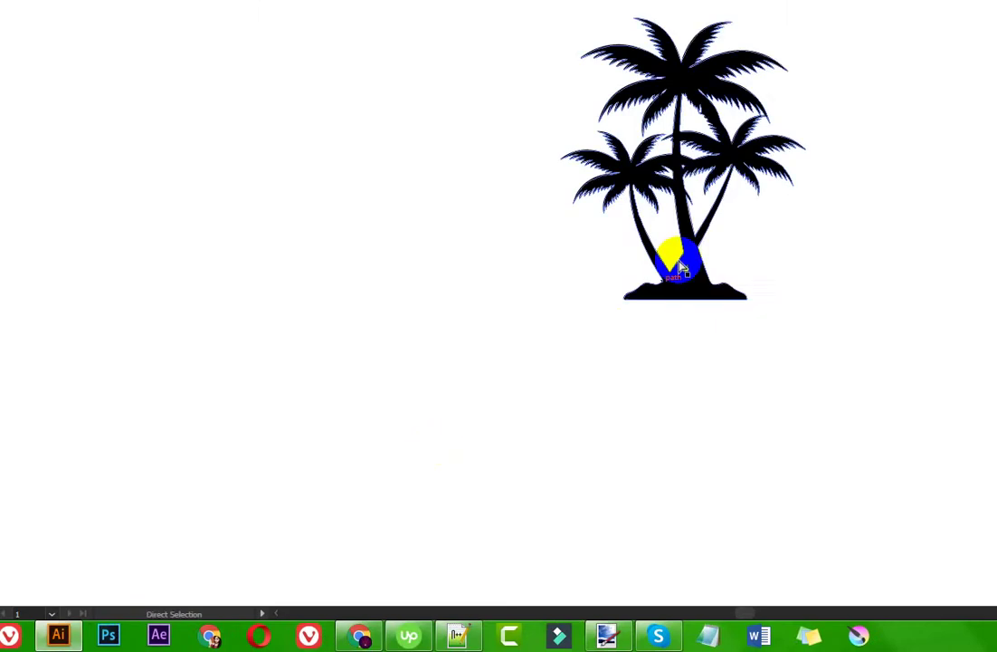
key("ctrl+v")
left_click_drag(614, 262, 403, 260)
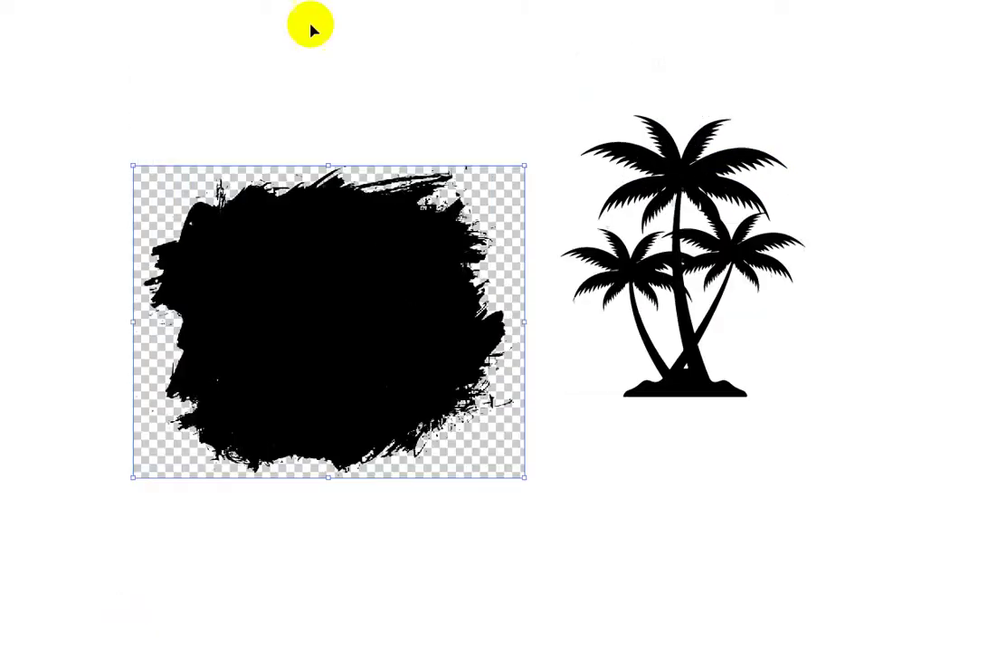
left_click(258, 39)
left_click(280, 231)
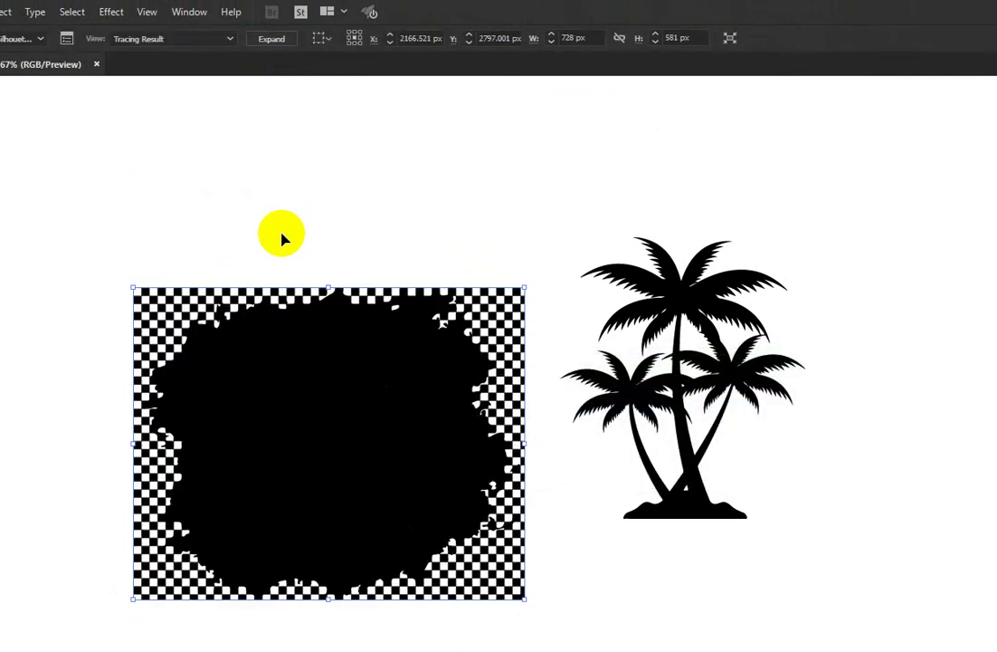
left_click(67, 38)
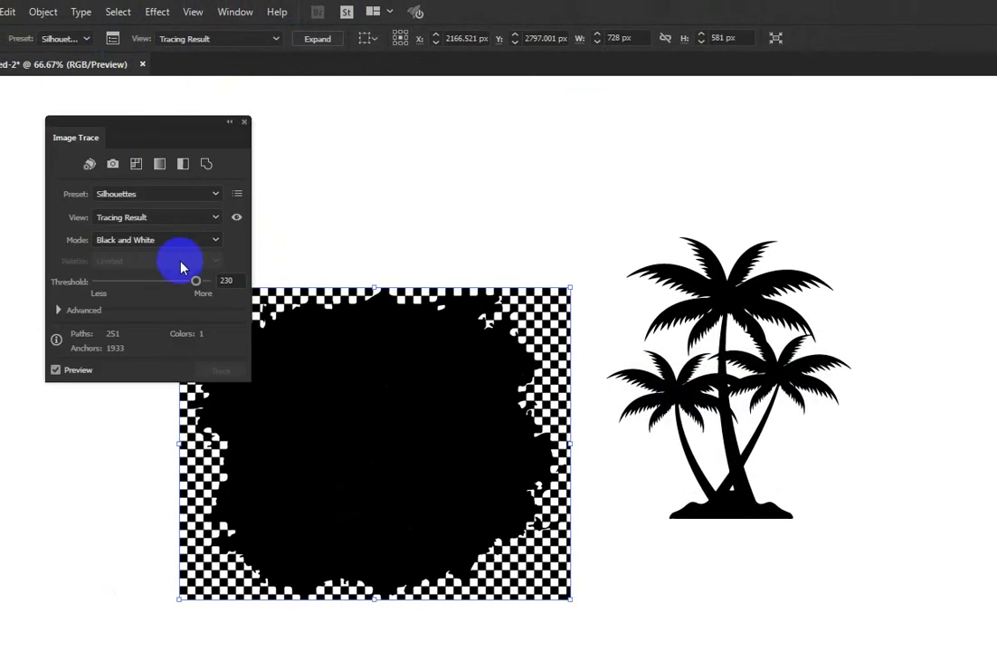
left_click_drag(146, 281, 160, 281)
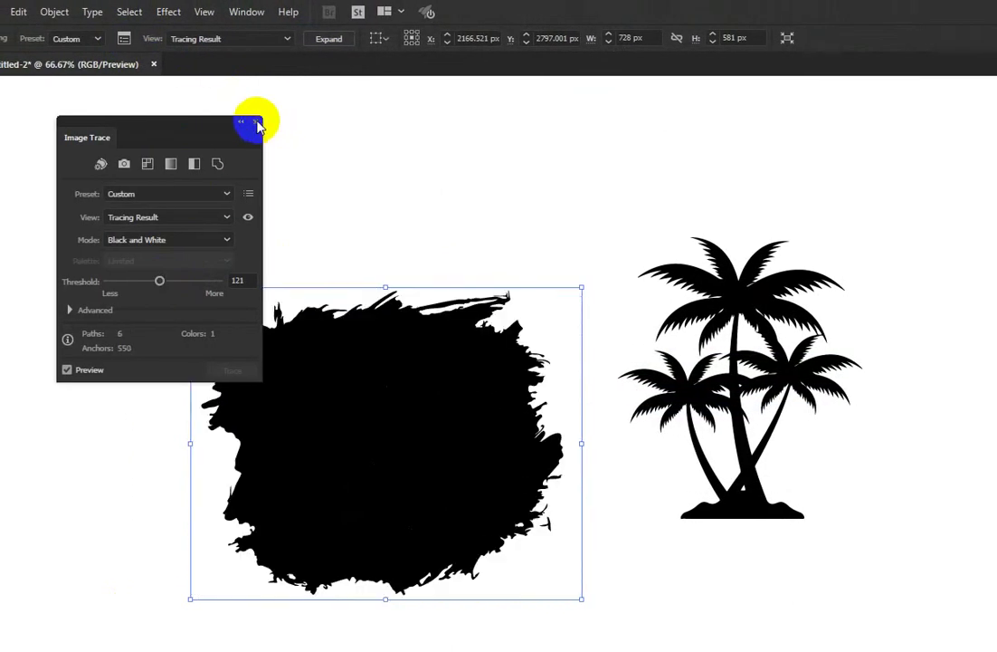
left_click(257, 122)
left_click(347, 40)
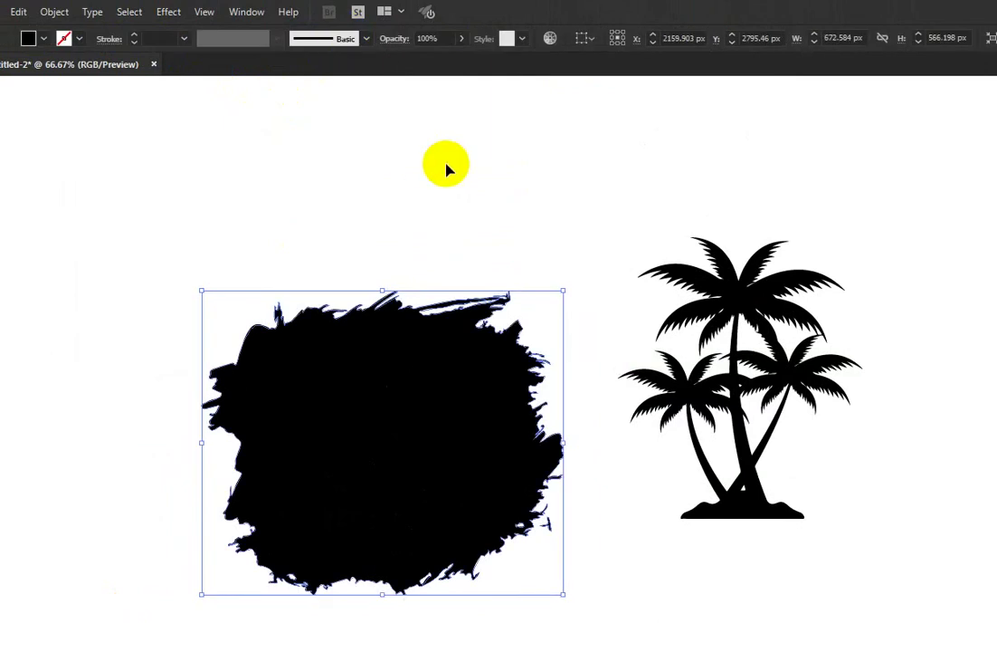
left_click(446, 169)
Step: Duplicate the brush-stroke shape to the left and select it together with the palm trees
scroll(463, 349, "down", 3)
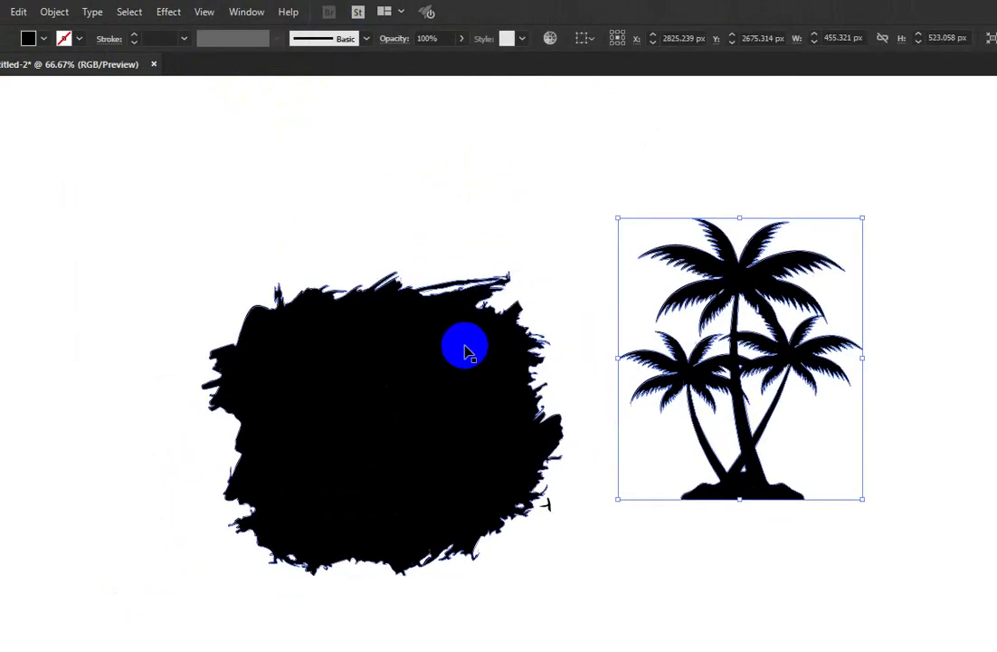
left_click(508, 380)
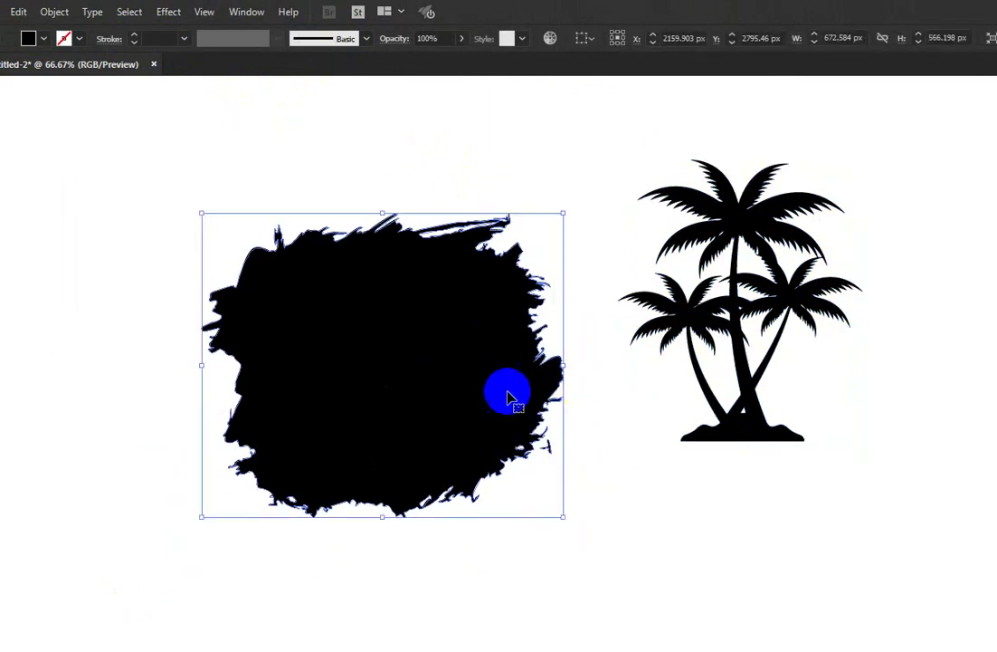
scroll(605, 407, "down", 2)
left_click_drag(219, 381, 163, 381)
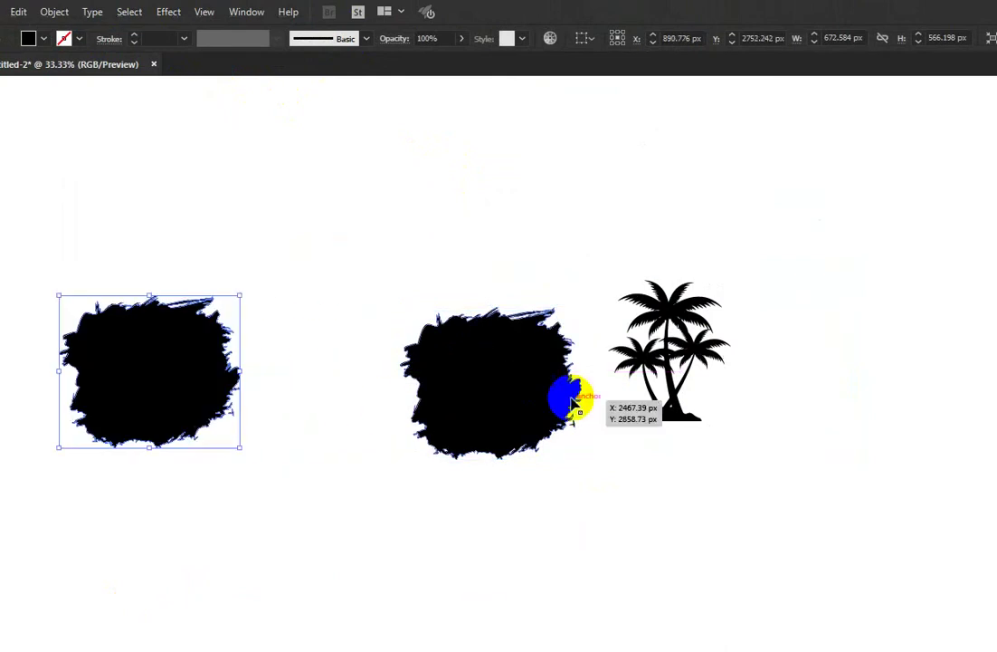
scroll(548, 369, "up", 2)
left_click(749, 389)
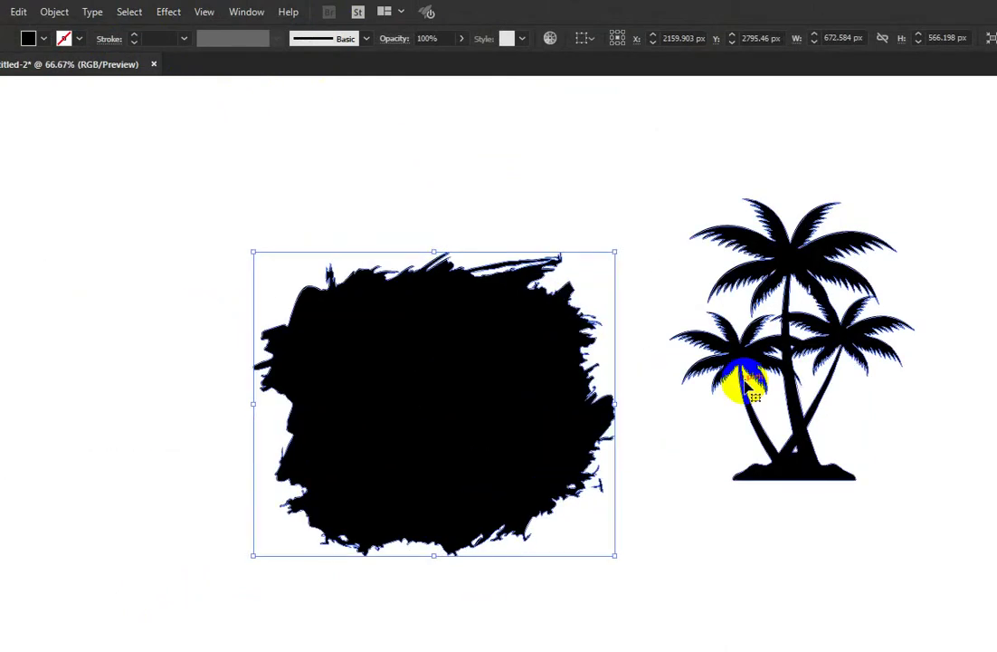
left_click_drag(781, 396, 604, 481)
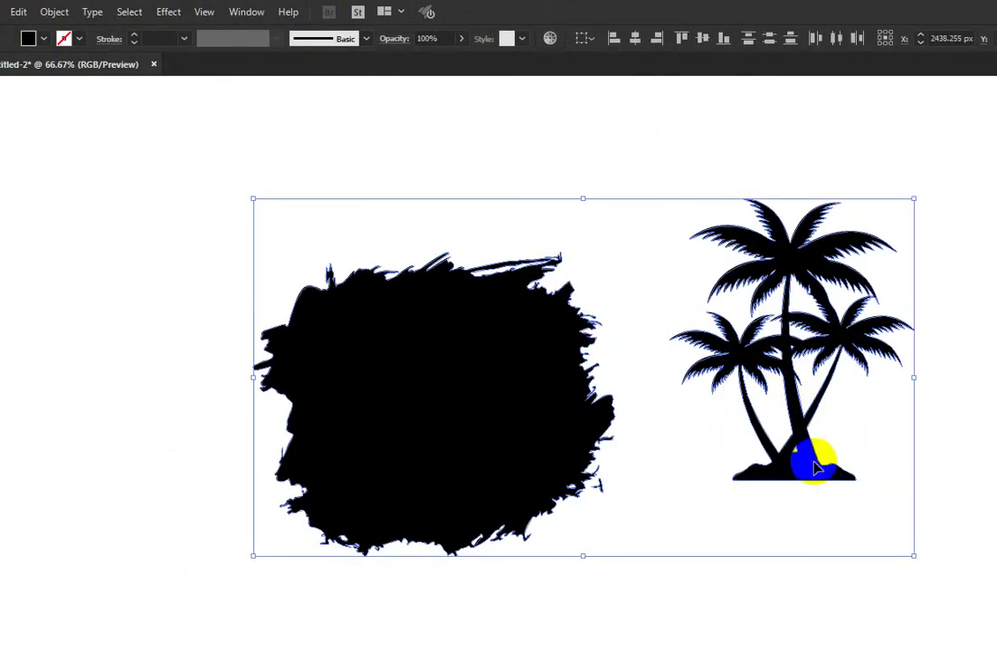
Step: Move a palm tree onto the brush shape and keep a duplicate set aside to the right
left_click(802, 446)
left_click_drag(806, 443, 602, 562)
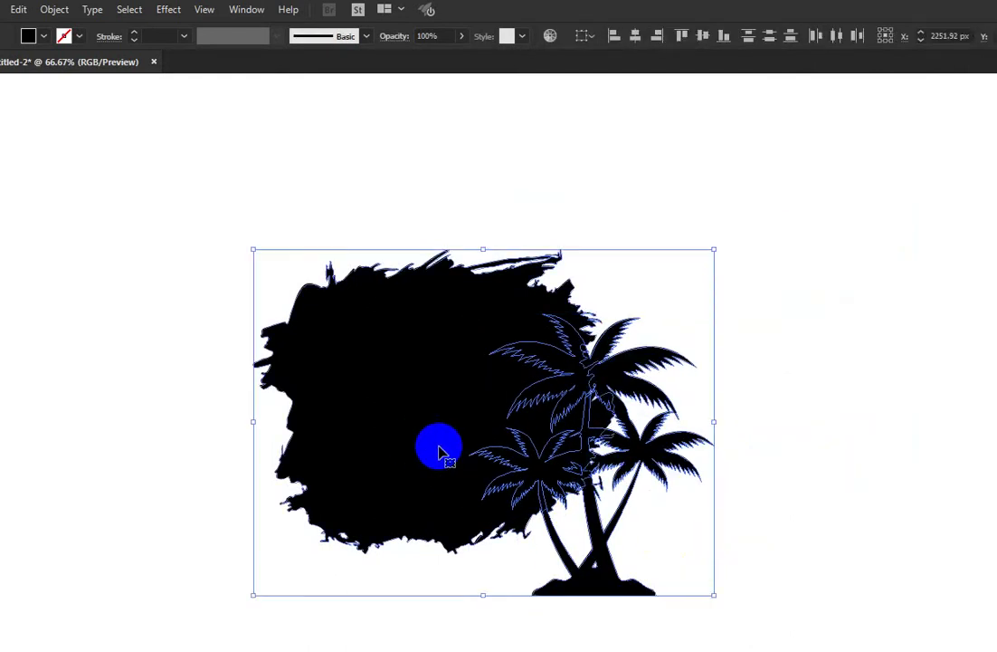
left_click(379, 547)
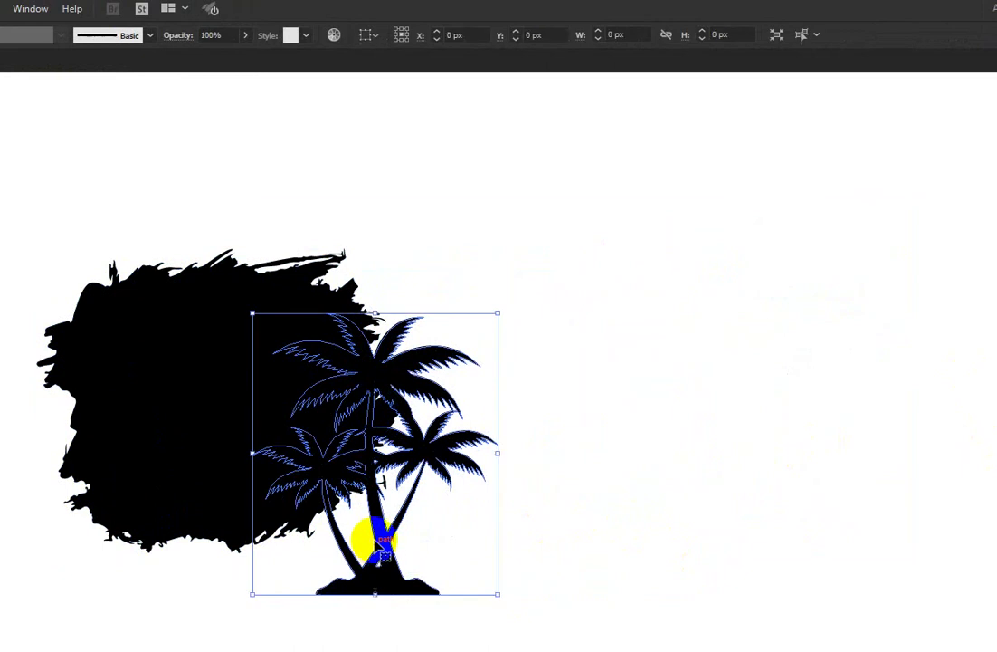
left_click_drag(380, 523, 746, 484)
left_click(210, 455, "shift")
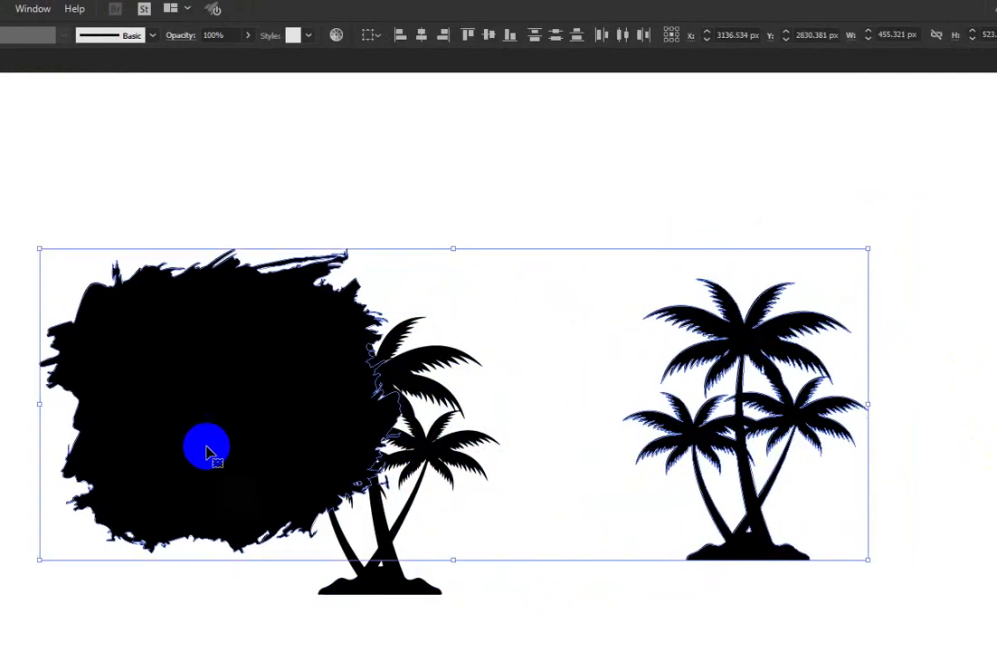
left_click(524, 543)
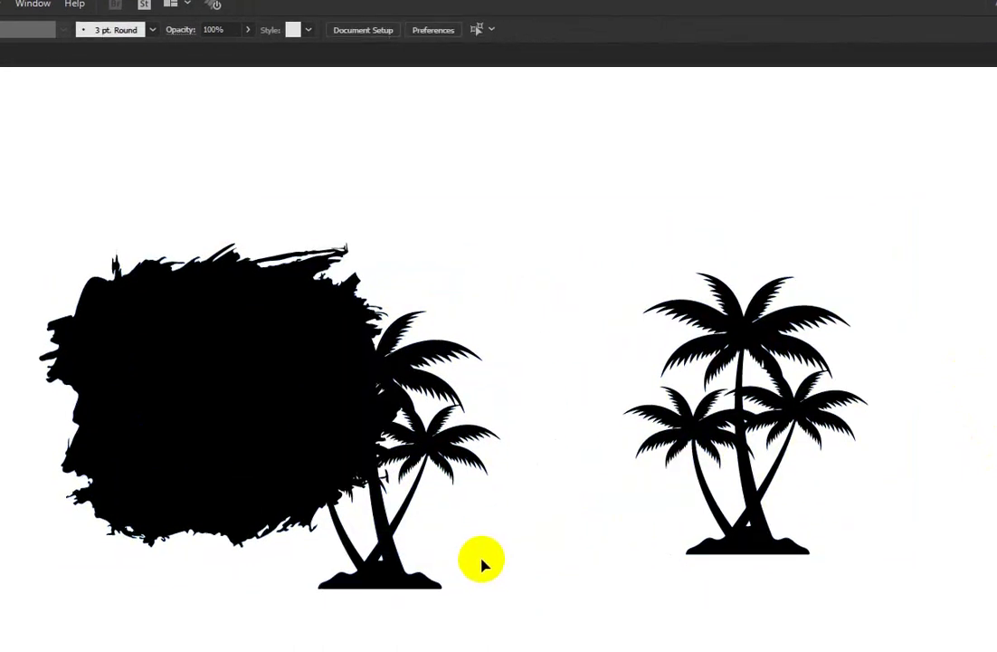
left_click_drag(483, 556, 233, 430)
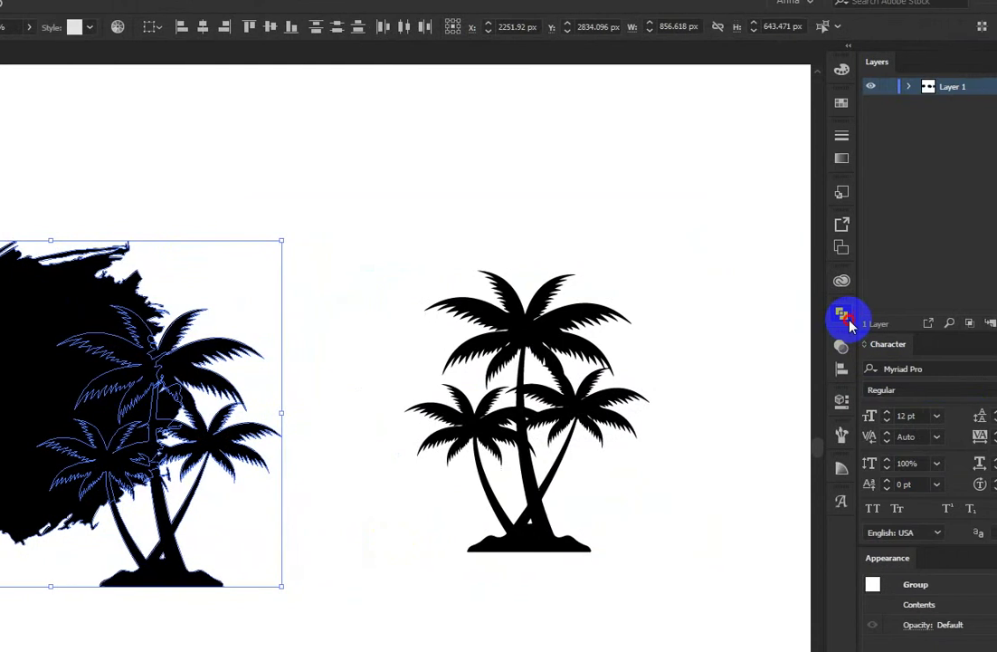
Step: Try Pathfinder Minus Front and Intersect, undo, and delete the overlapping palm tree
left_click(851, 371)
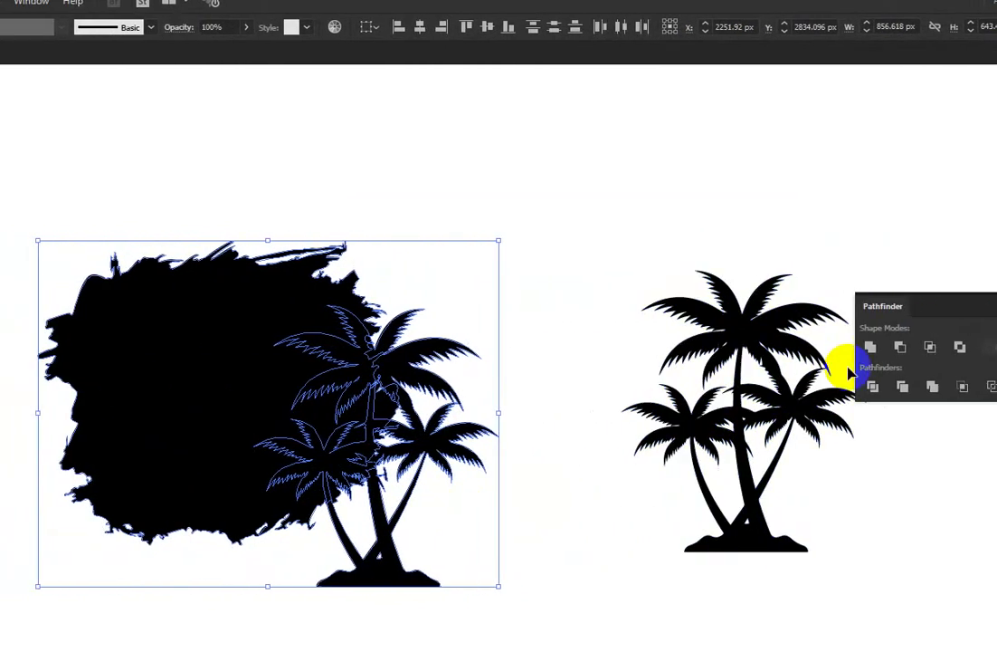
left_click(899, 347)
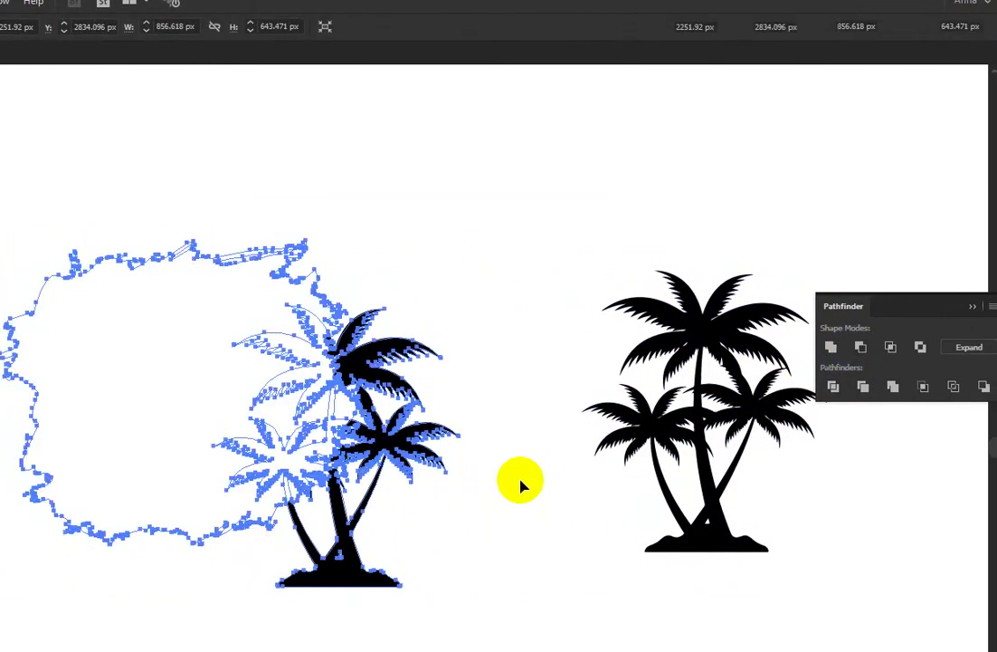
left_click(487, 483)
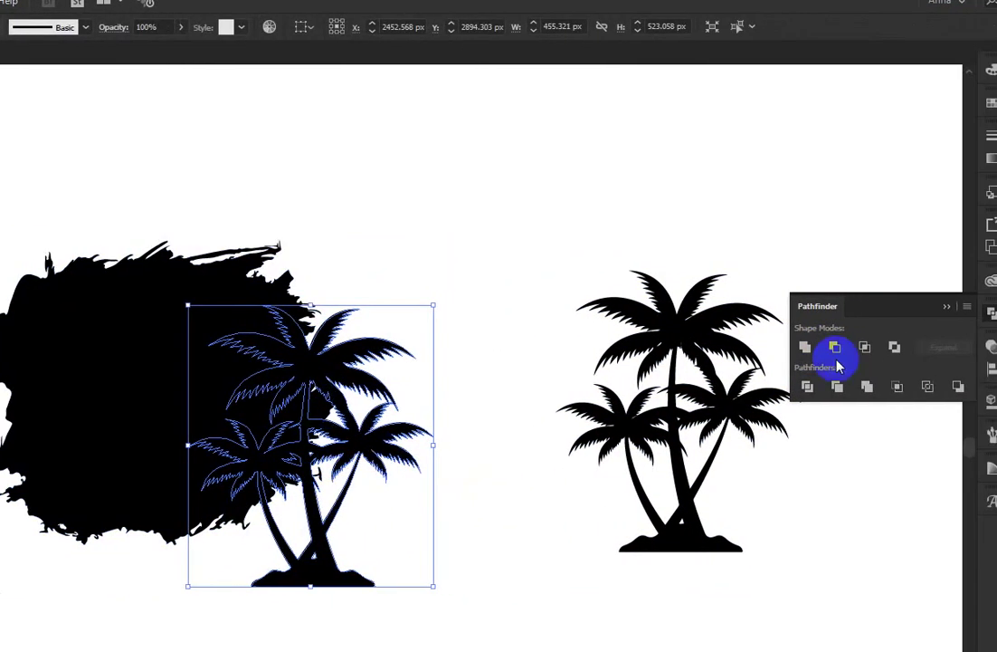
left_click(155, 434, "shift")
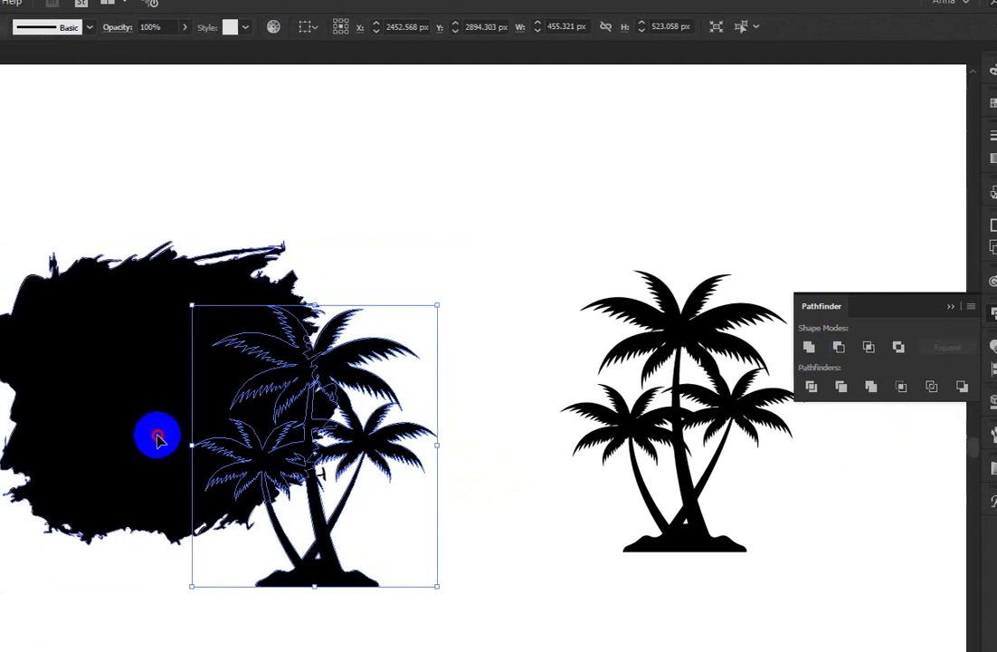
left_click(835, 349)
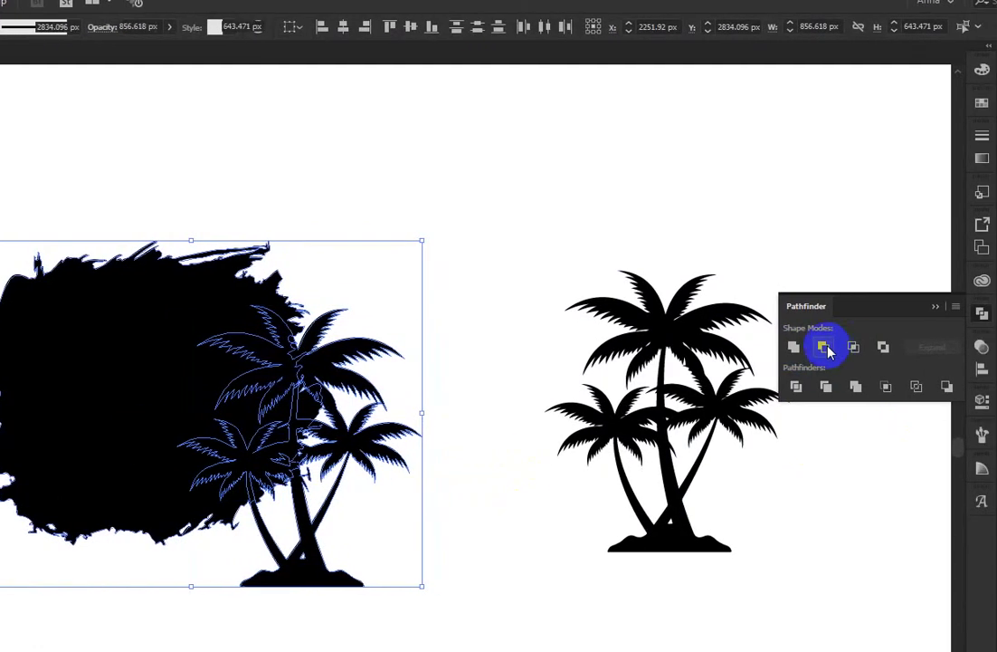
left_click(845, 349)
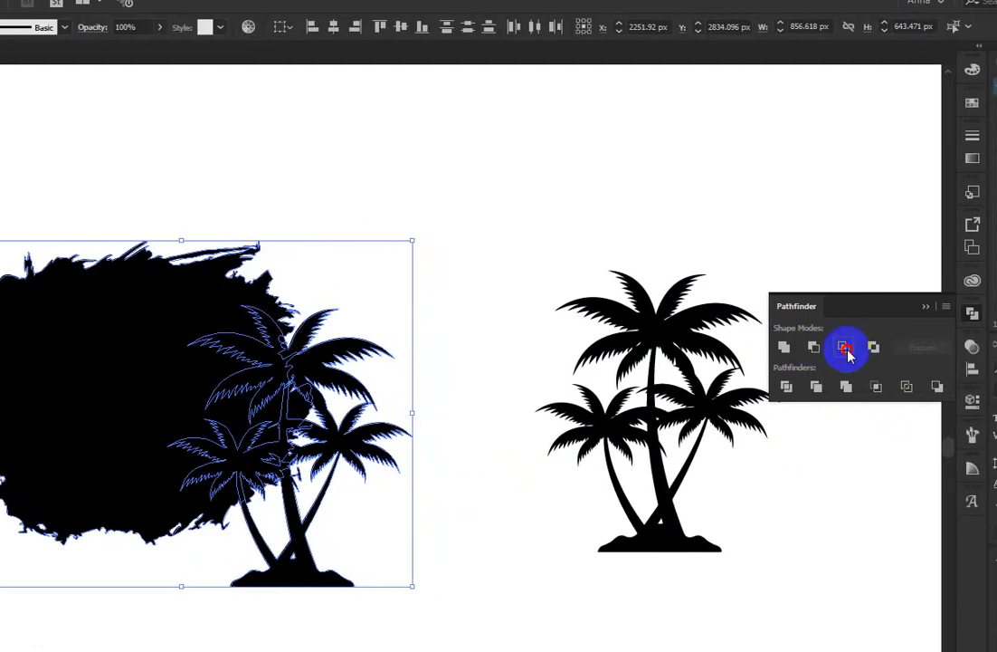
key("ctrl+z")
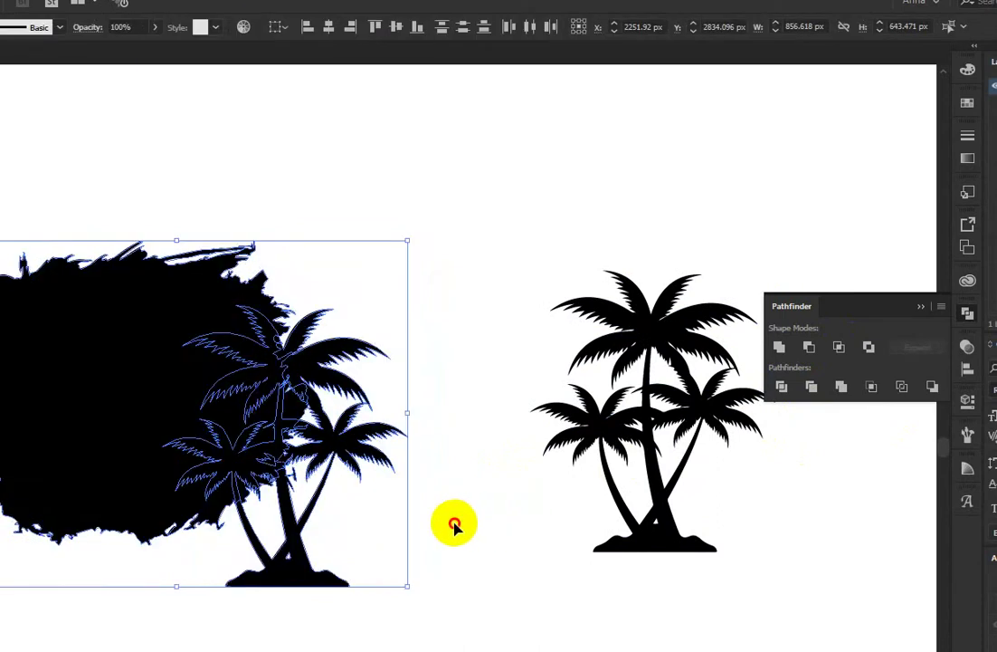
left_click(455, 525)
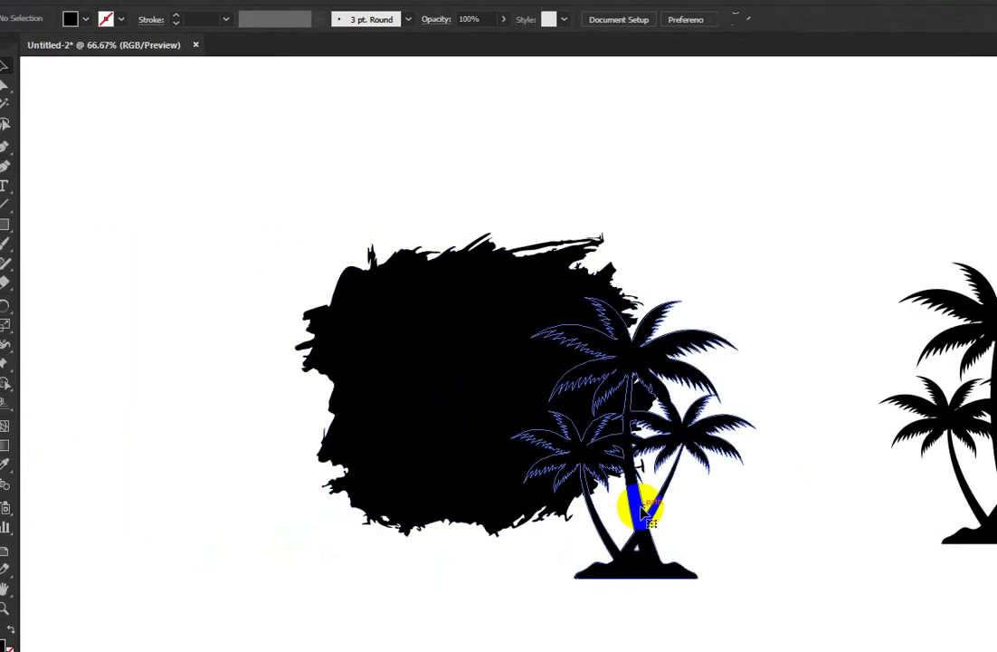
key("Delete")
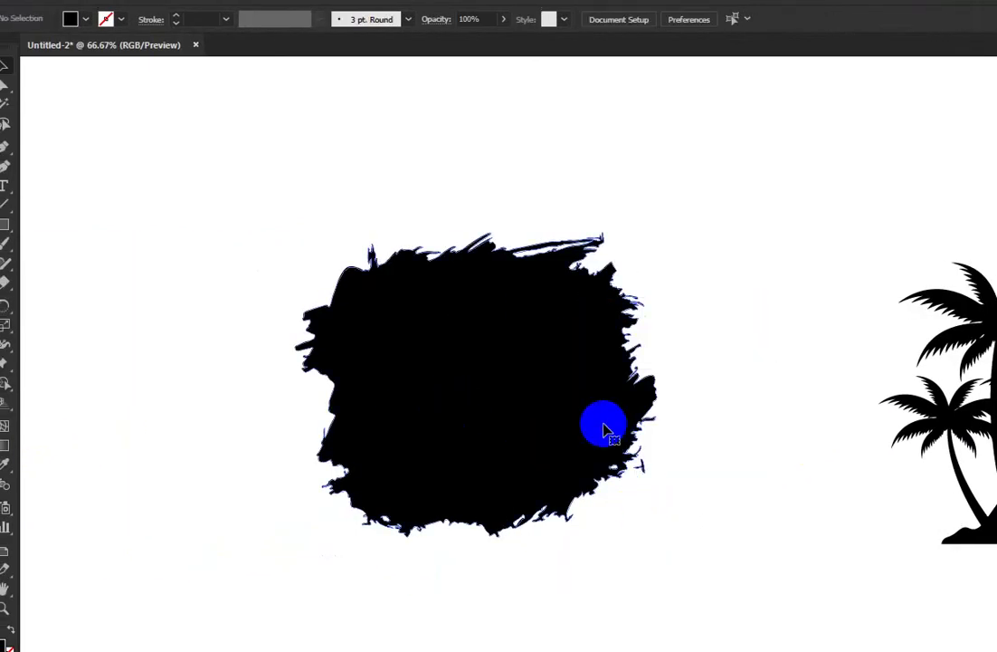
Step: Give the black brush blob an opacity mask with the palm tree pasted into it
left_click(604, 430)
left_click(950, 339)
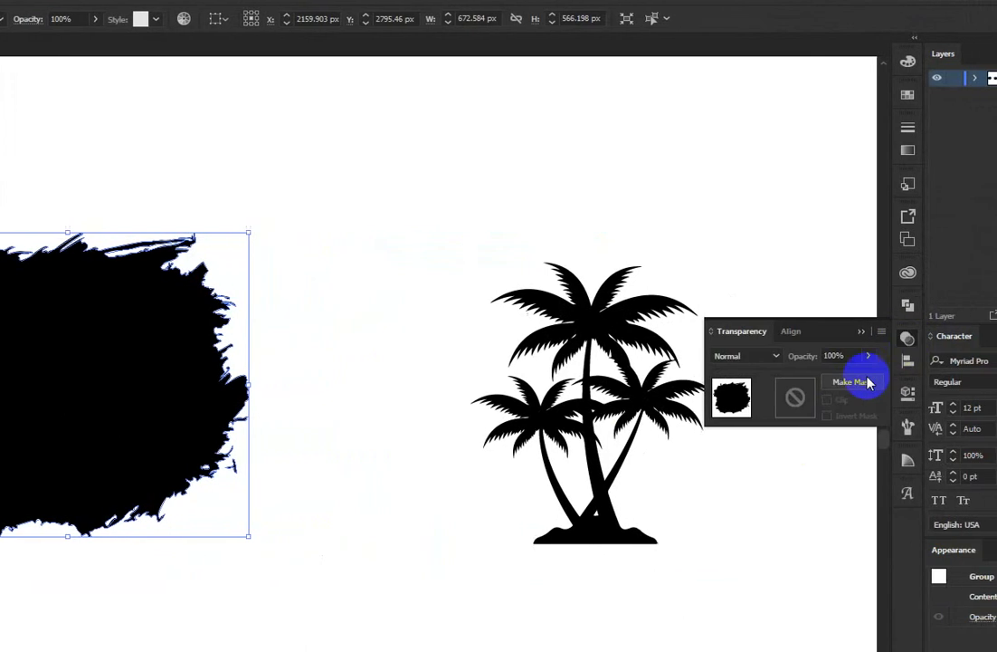
left_click(793, 397)
left_click(826, 399)
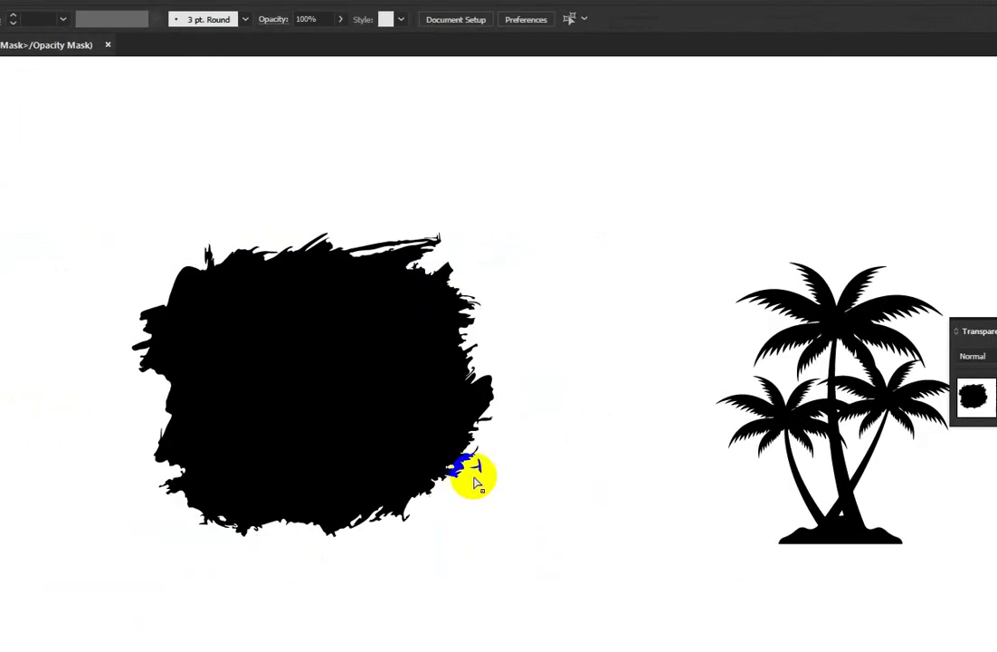
key("ctrl+f")
left_click(840, 396)
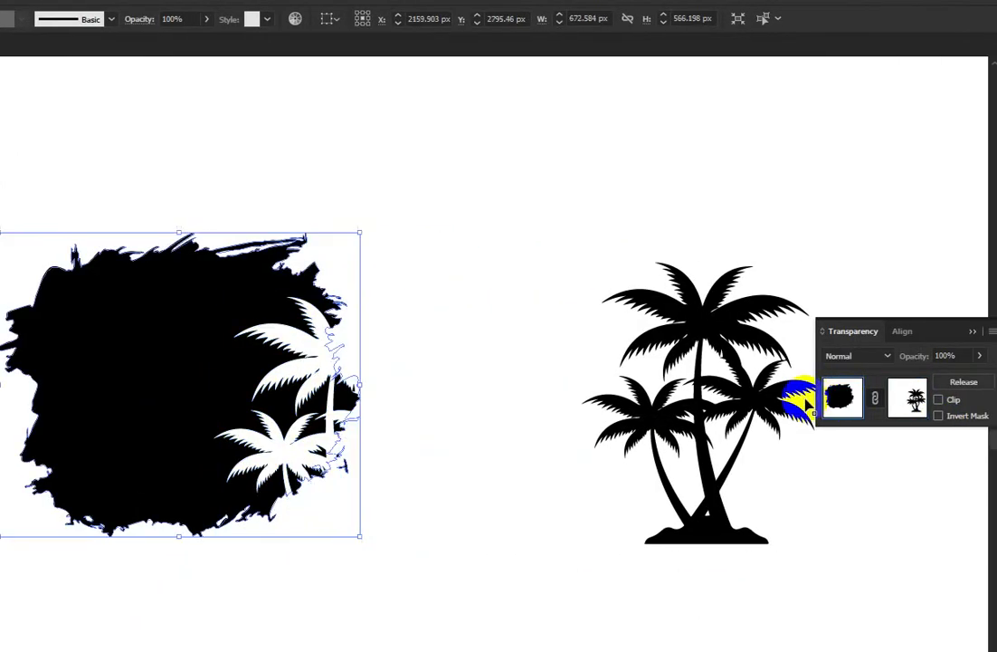
left_click(511, 495)
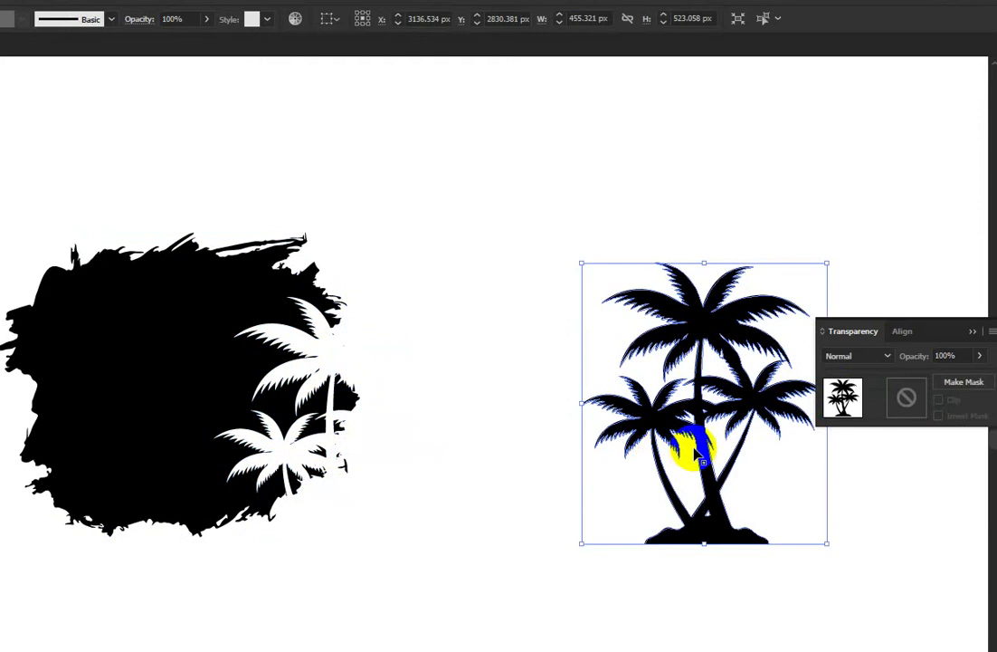
Step: Place a palm tree copy inside the mask on the blob's left side and exit mask editing
left_click_drag(701, 457, 25, 476)
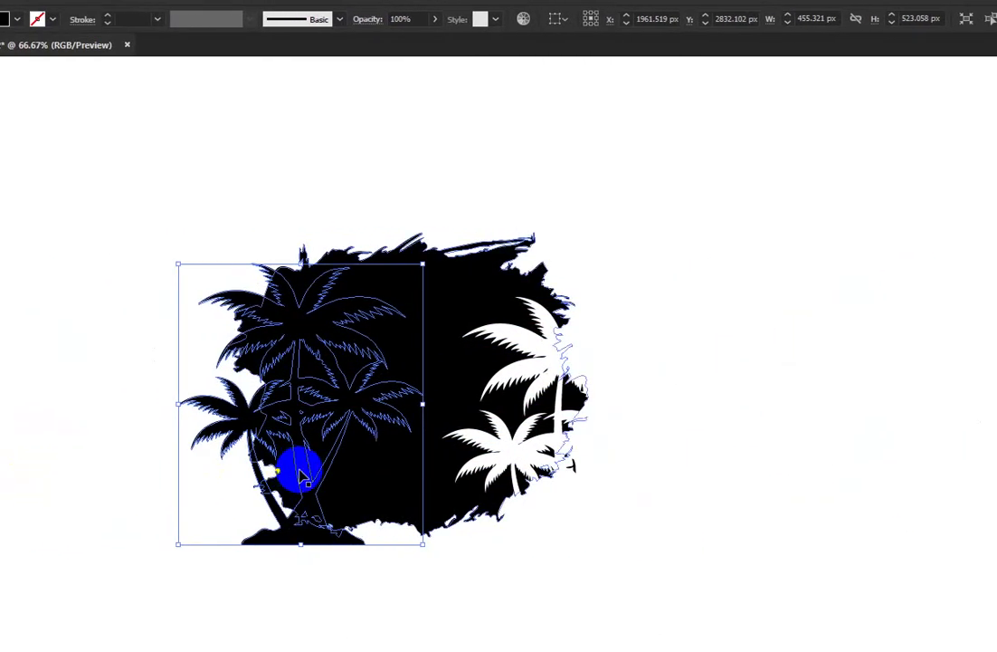
left_click_drag(302, 475, 299, 480)
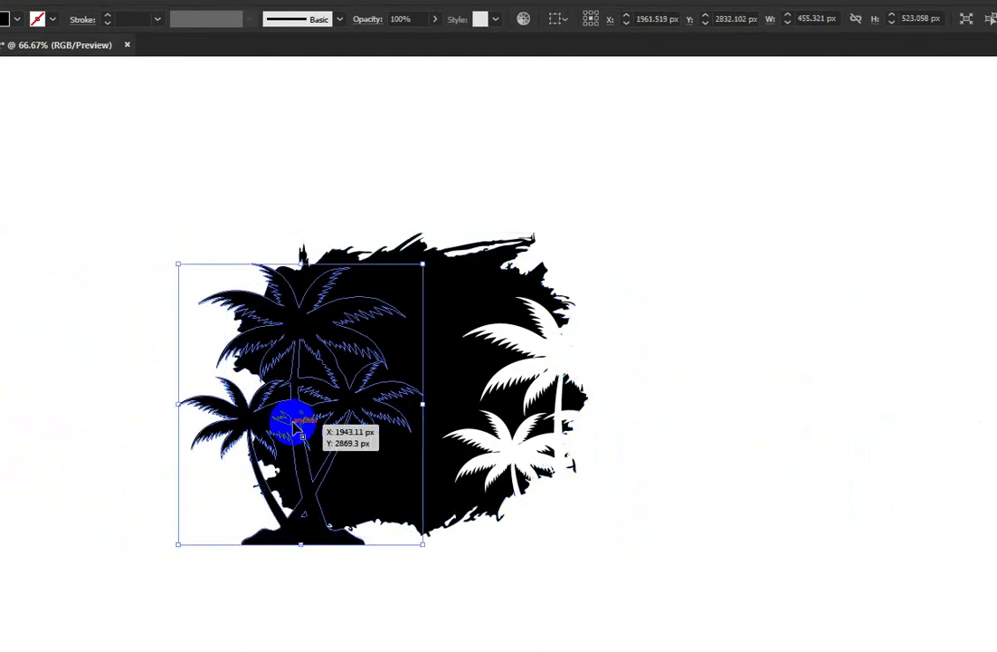
left_click_drag(295, 425, 293, 426)
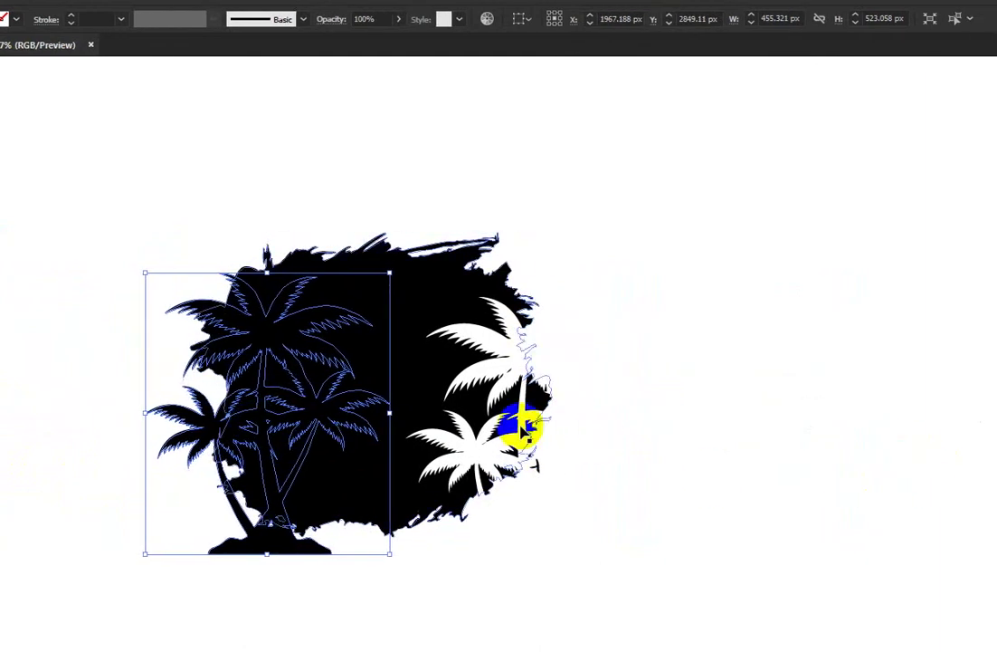
key("Delete")
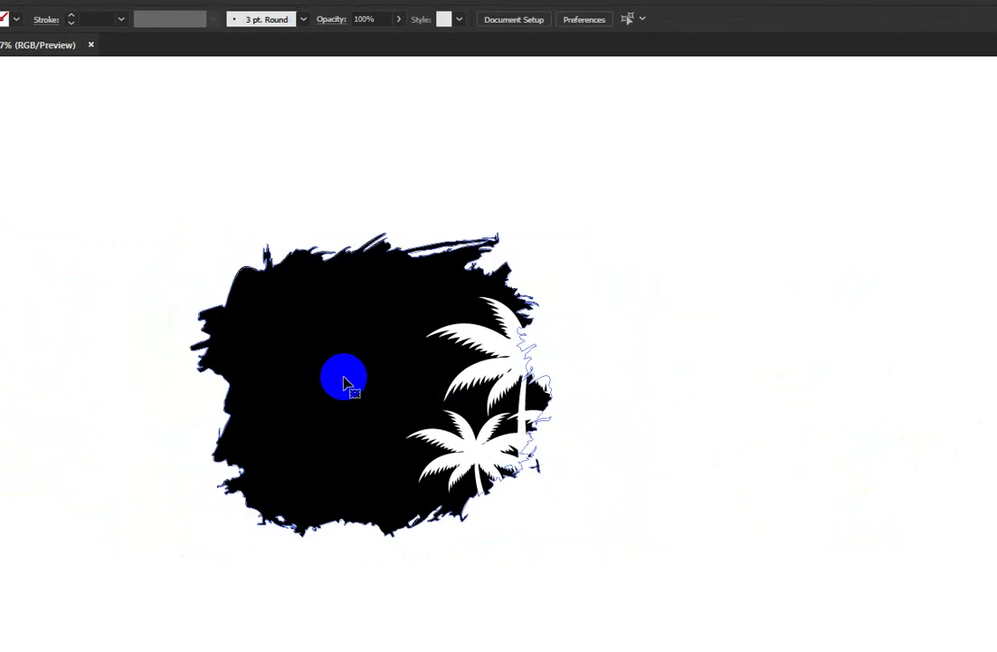
left_click(971, 396)
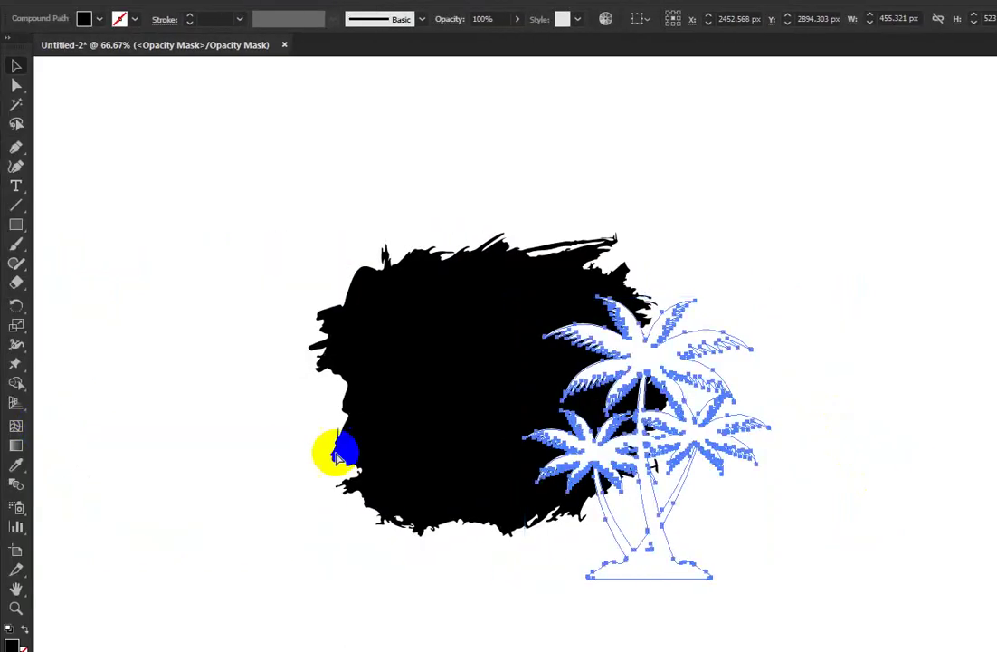
left_click_drag(336, 457, 356, 456)
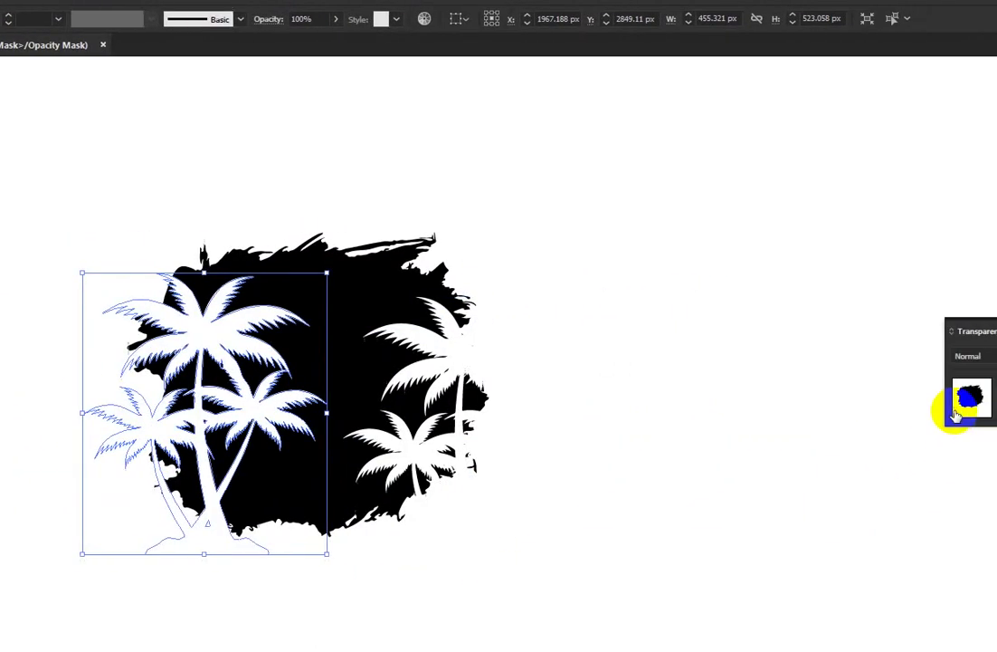
left_click(956, 407)
left_click(569, 536)
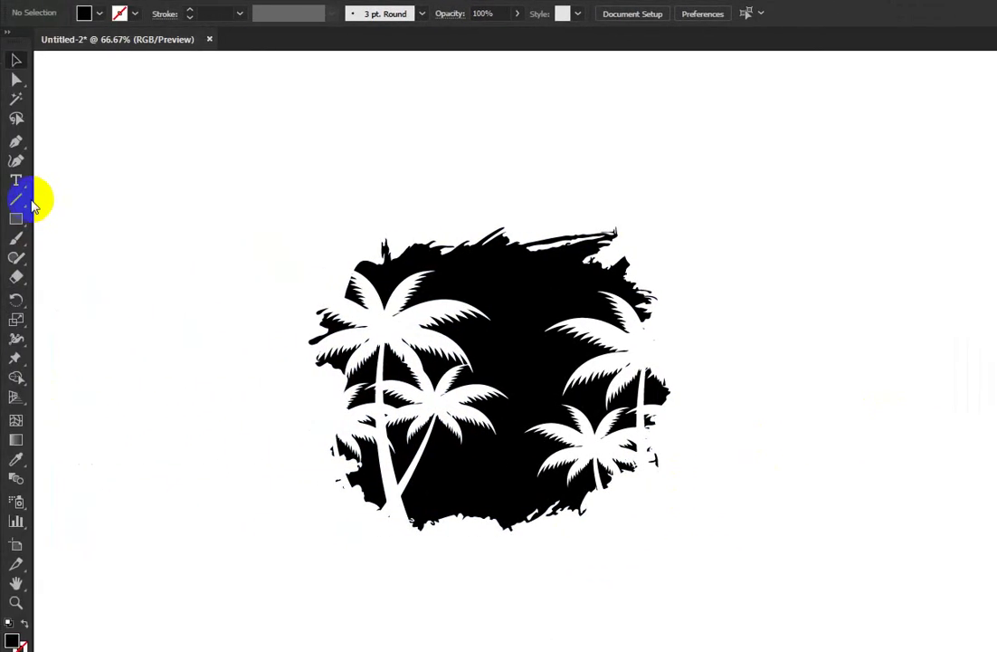
Step: Set the colour to none and draw a horizontal cutting line across the palm artwork
left_click(119, 13)
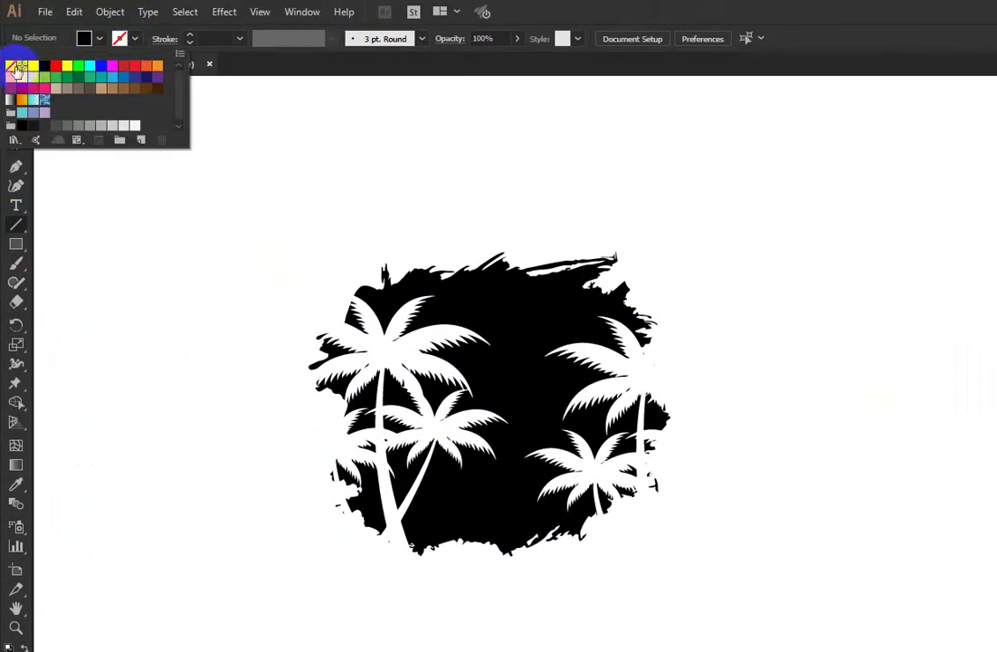
left_click(615, 346)
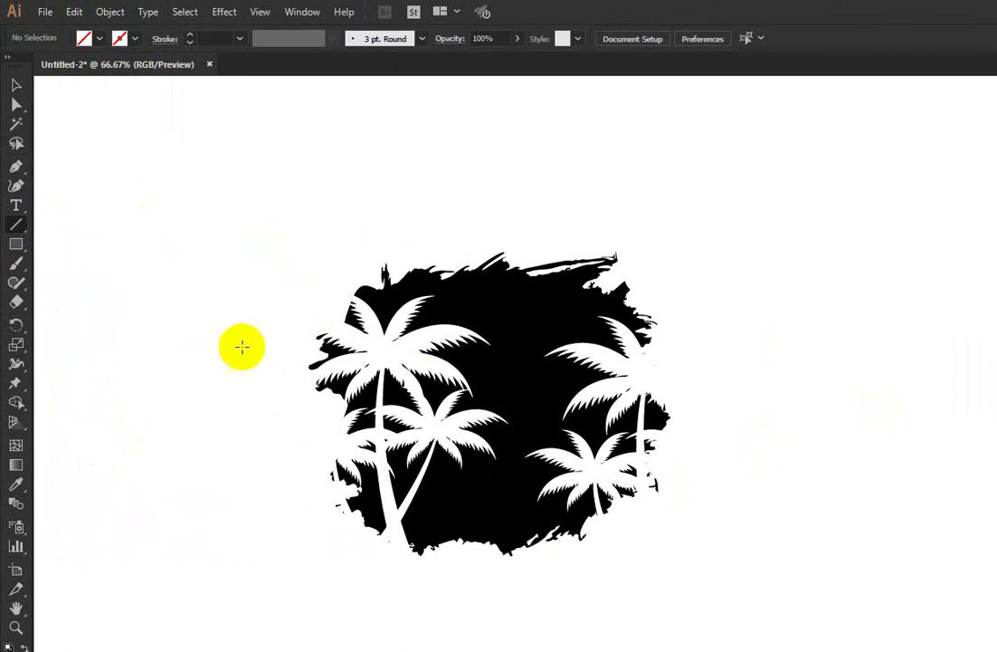
left_click_drag(217, 344, 822, 335)
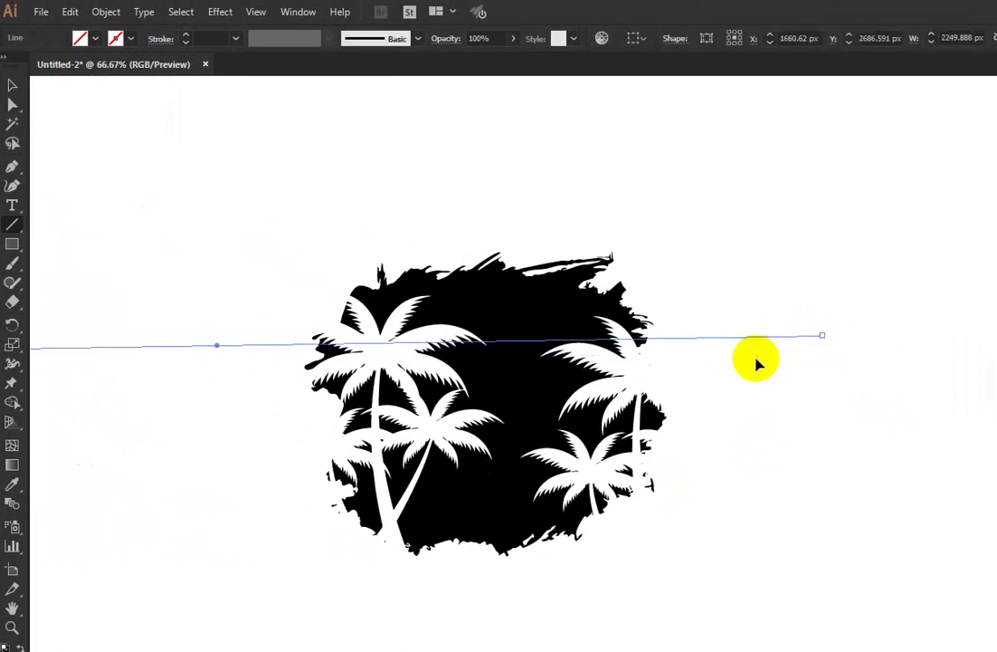
left_click(15, 246)
mouse_move(86, 337)
left_mouse_down()
mouse_move(818, 358)
mouse_move(834, 334)
left_mouse_up()
left_click_drag(256, 355, 858, 354)
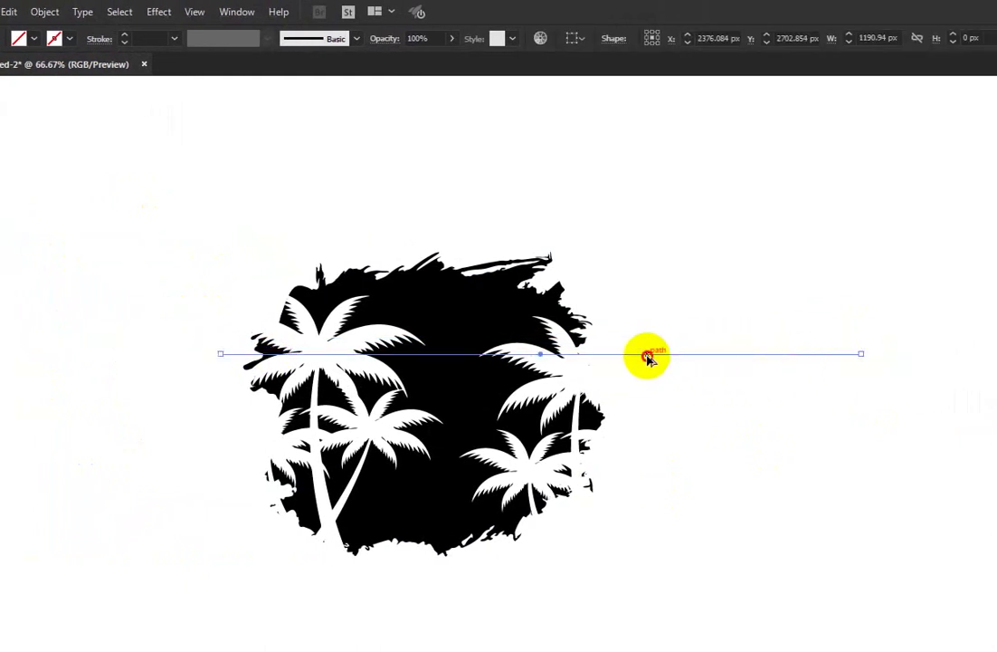
left_click_drag(648, 357, 557, 462)
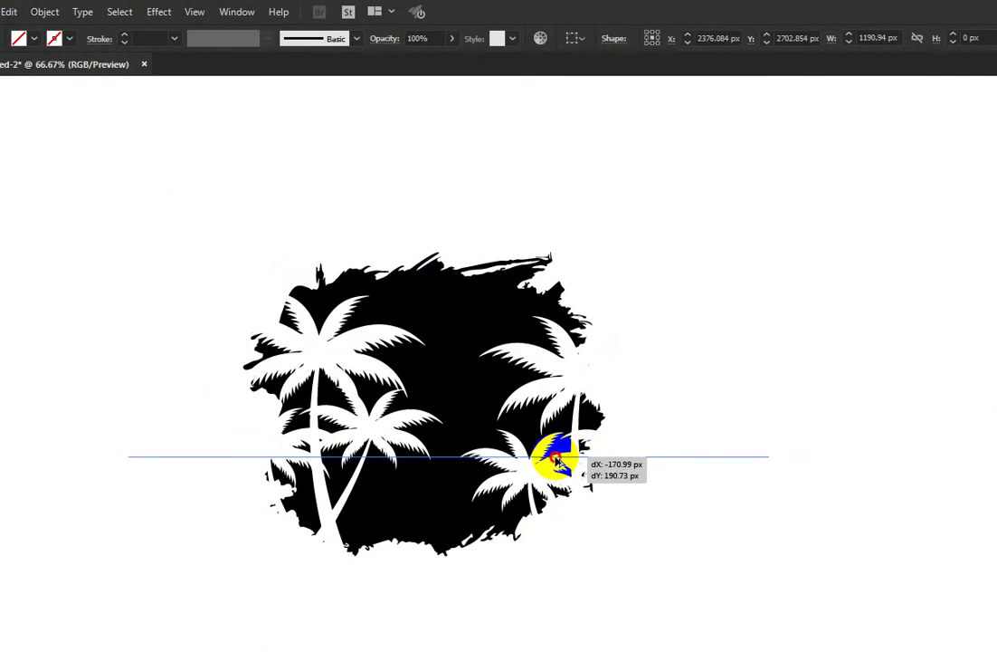
Step: Use Shape Builder to fill the blob's lower band black and erase stray line pieces
left_click_drag(151, 189, 640, 582)
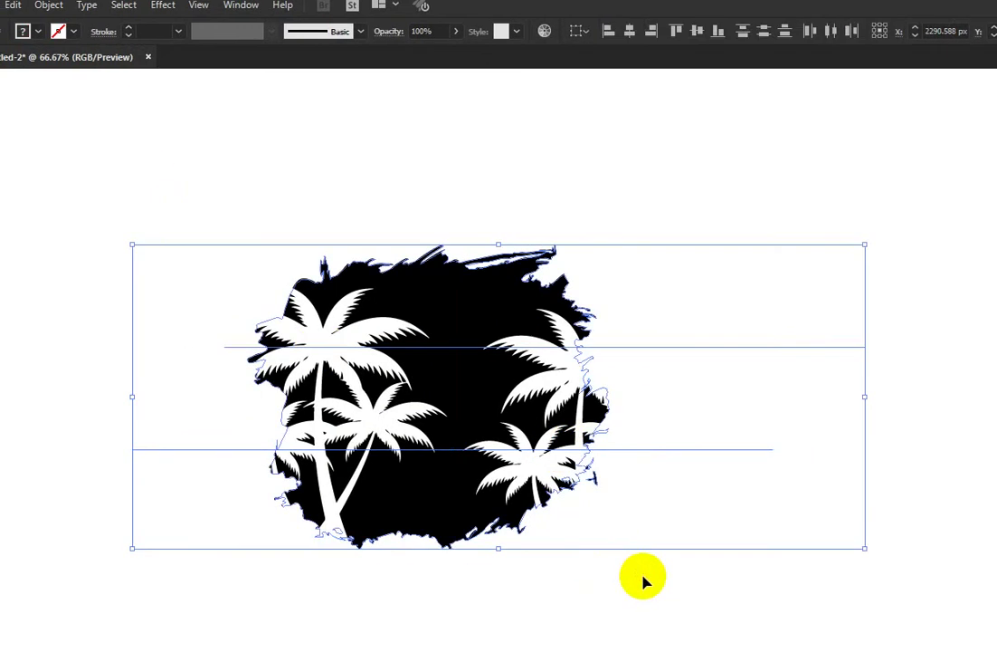
key("shift+m")
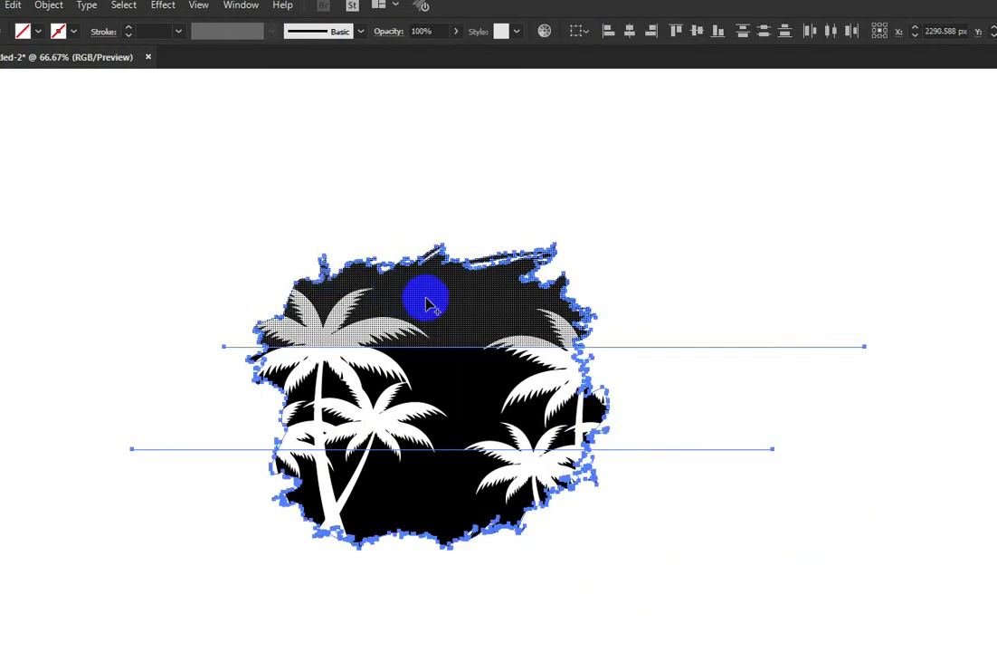
left_click(91, 38)
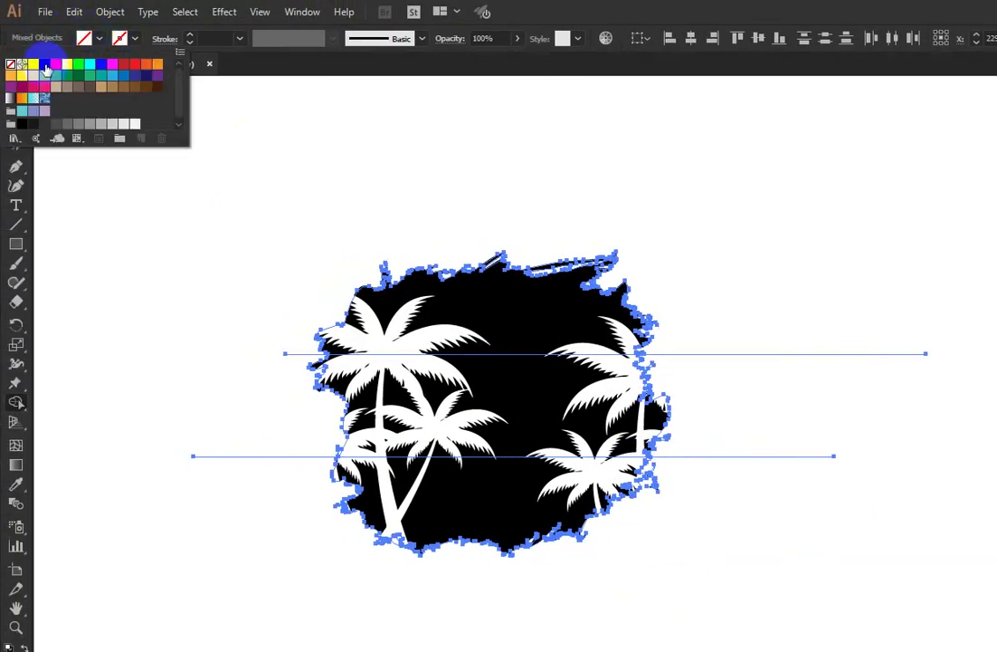
left_click(587, 388)
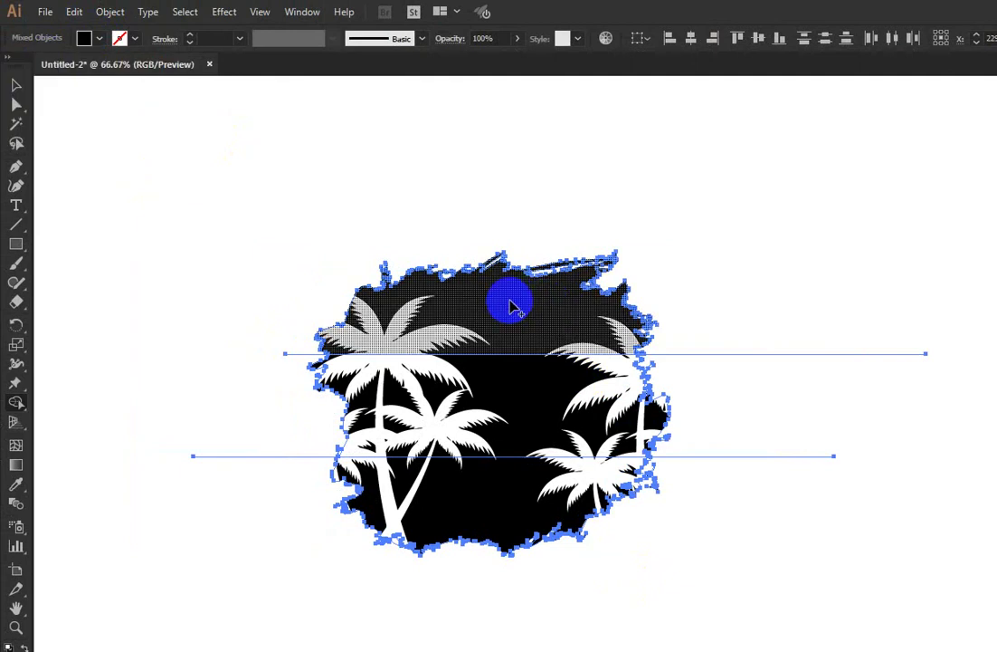
left_click(509, 510)
left_click_drag(726, 532, 745, 323)
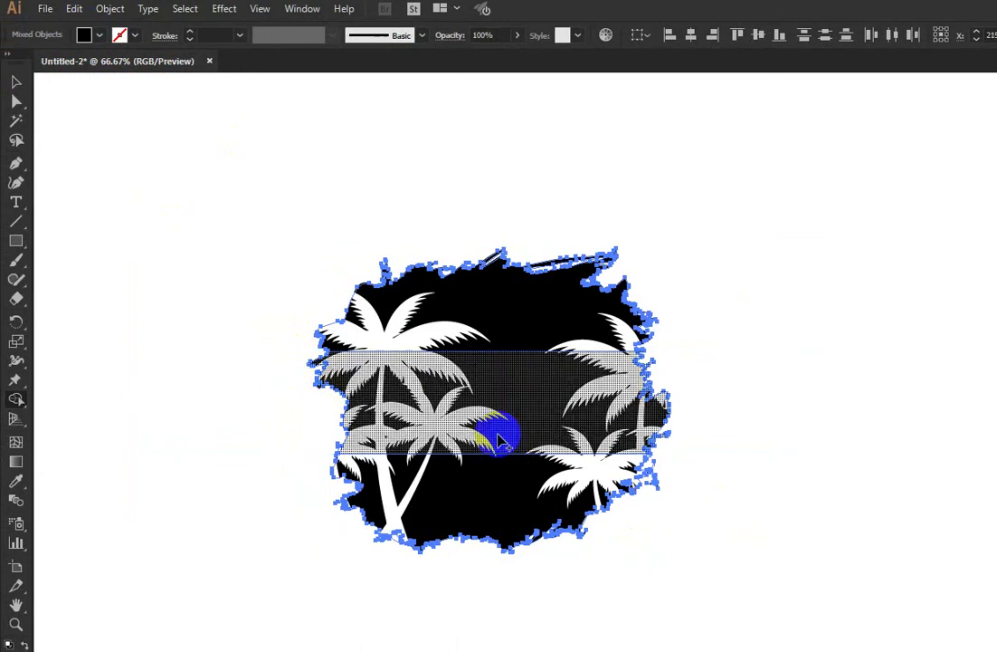
Step: Deselect the finished palm artwork and bring the browser back to the front
key("b")
key("v")
left_click(751, 474)
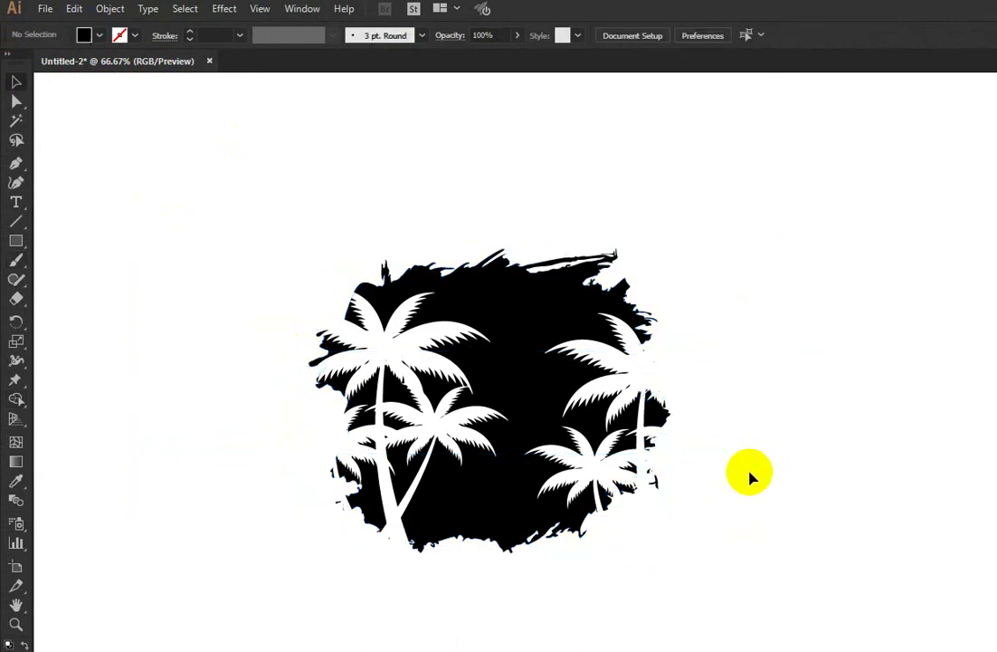
scroll(445, 350, "down", 1)
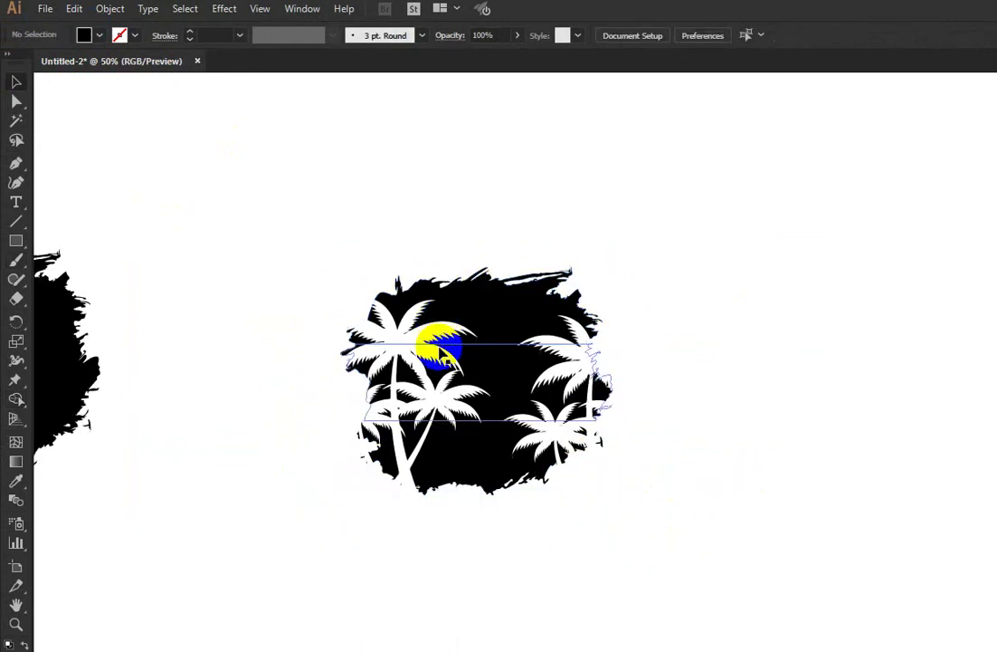
scroll(457, 422, "up", 1)
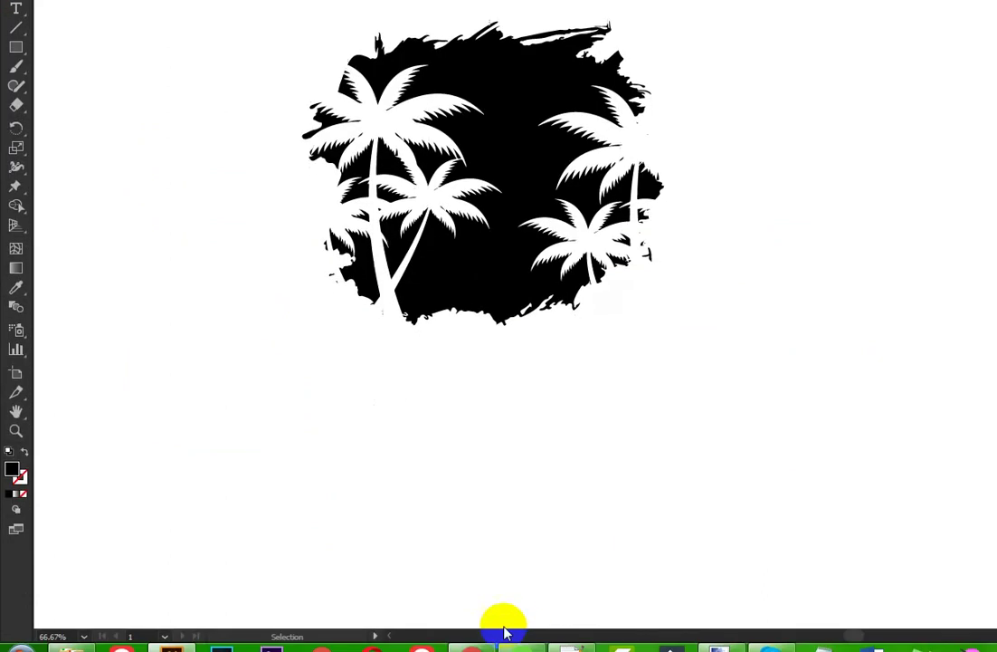
left_click(475, 634)
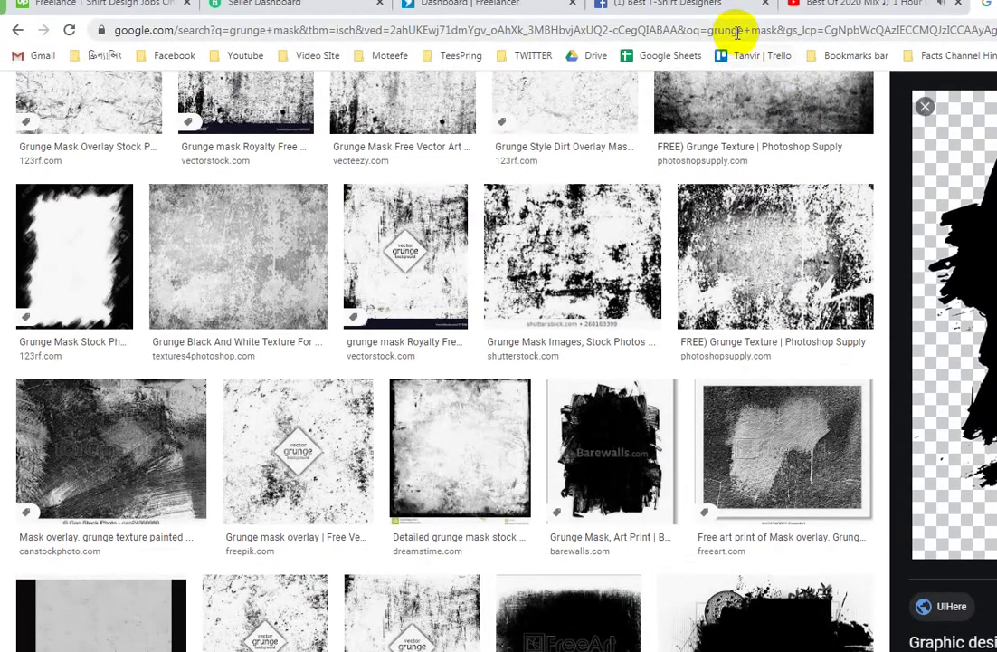
Step: Search Google Images for 'surfboard vector'
left_click(737, 33)
type("s")
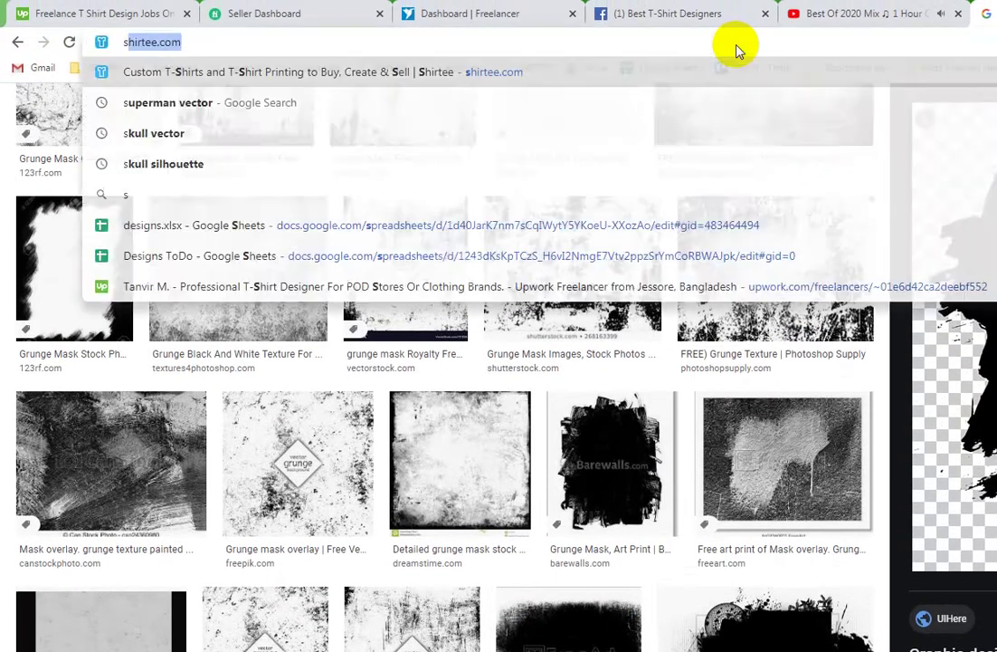
type("ufr")
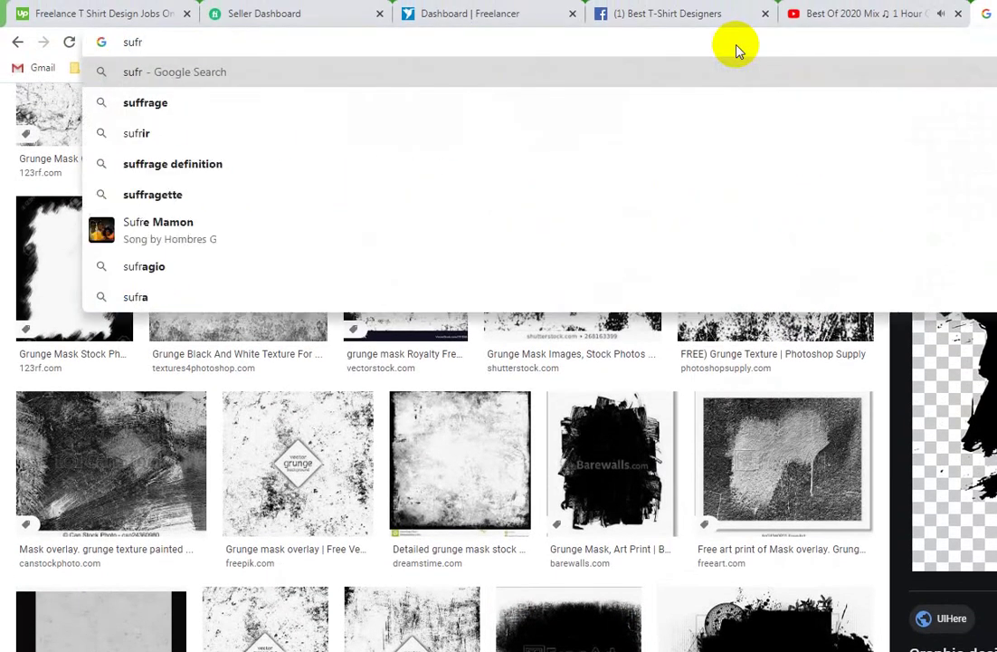
key("BackSpace")
key("BackSpace")
type("rf")
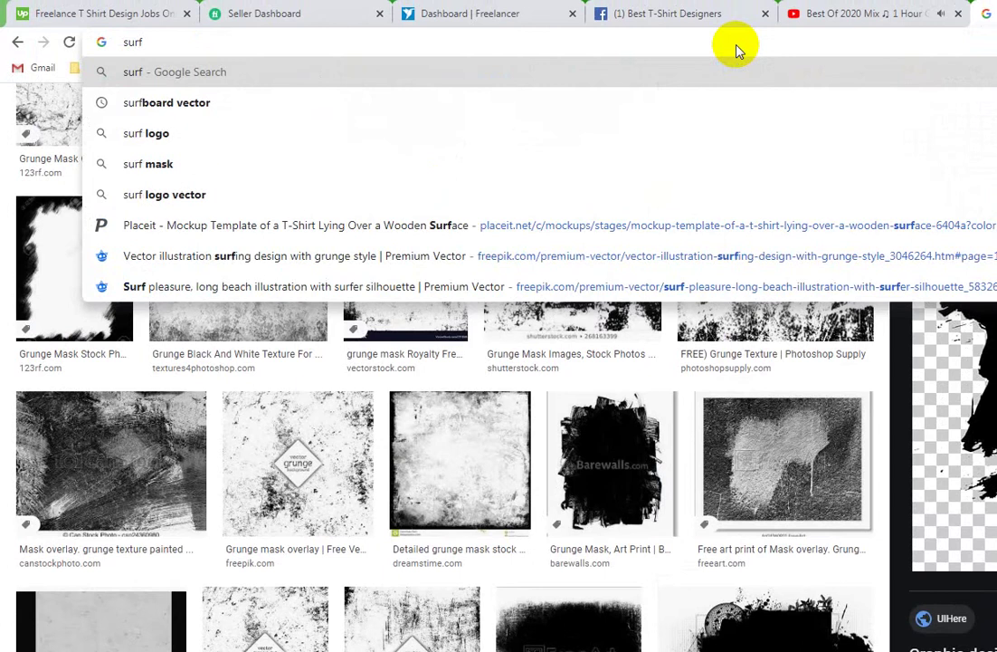
key("Down")
key("Return")
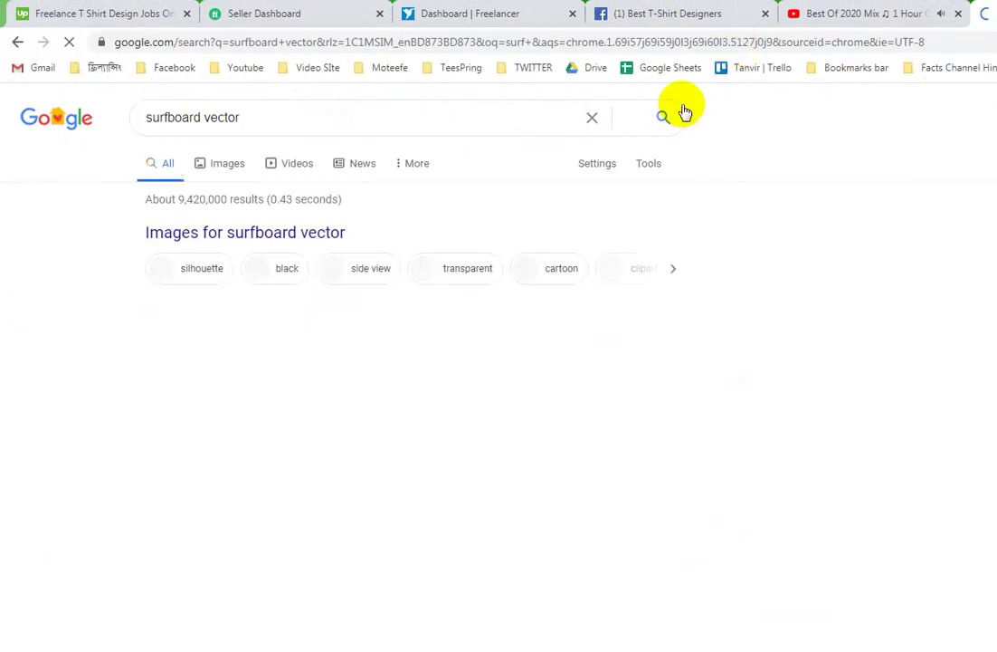
left_click(230, 169)
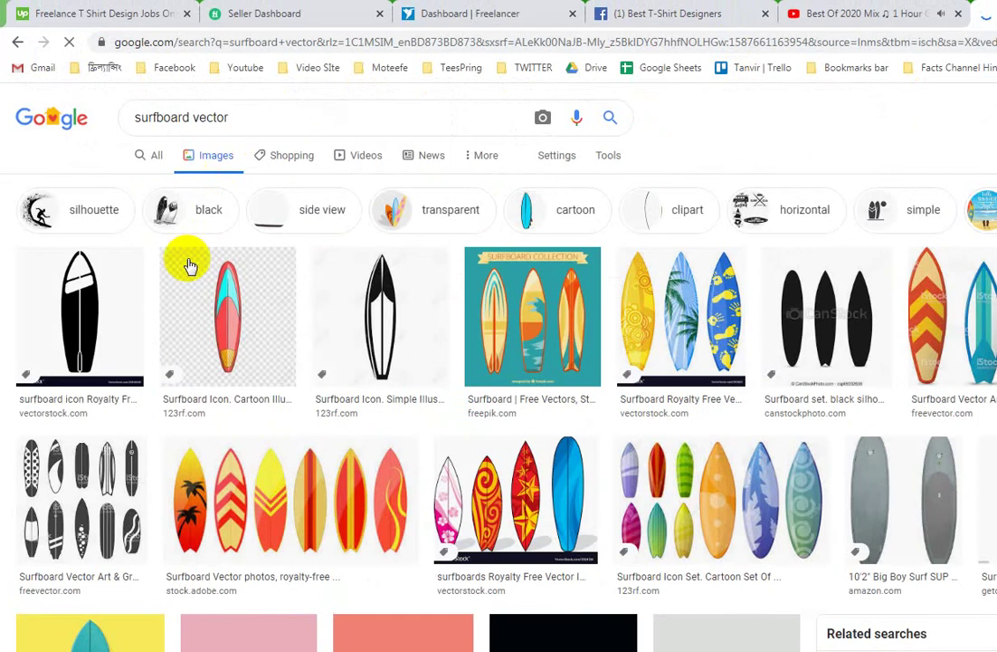
Step: Screenshot the black VectorStock surfboard silhouette and copy it to the clipboard
left_click(93, 307)
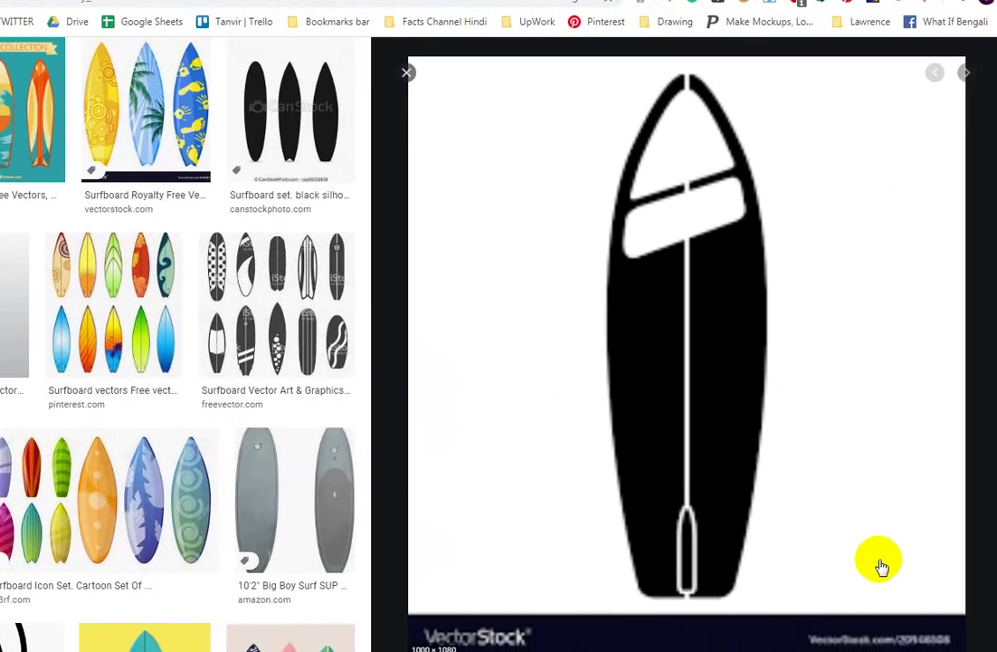
key("Print")
mouse_move(516, 53)
left_mouse_down()
mouse_move(812, 622)
mouse_move(813, 610)
left_mouse_up()
key("ctrl+c")
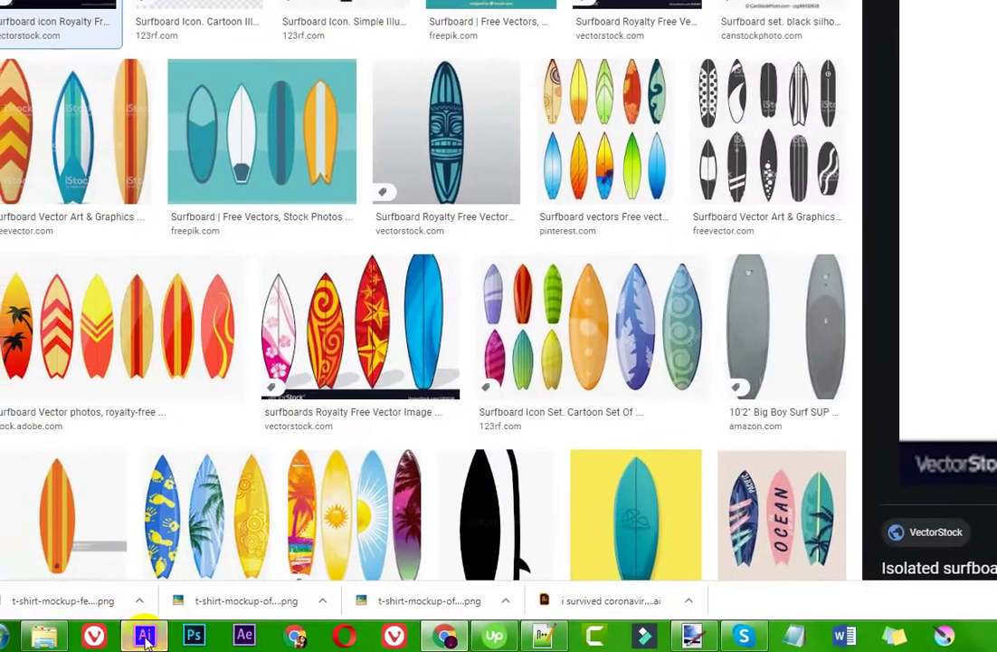
left_click(124, 648)
Step: Paste the surfboard image, trace it with the Silhouettes preset at threshold 161, and expand it to paths
key("ctrl+v")
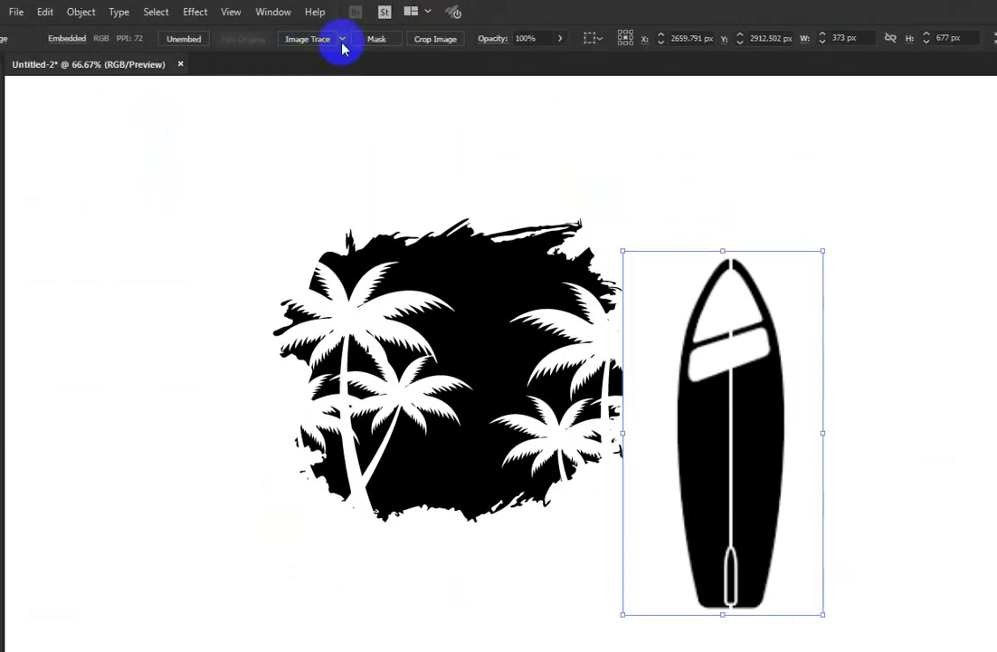
left_click(342, 39)
left_click(379, 242)
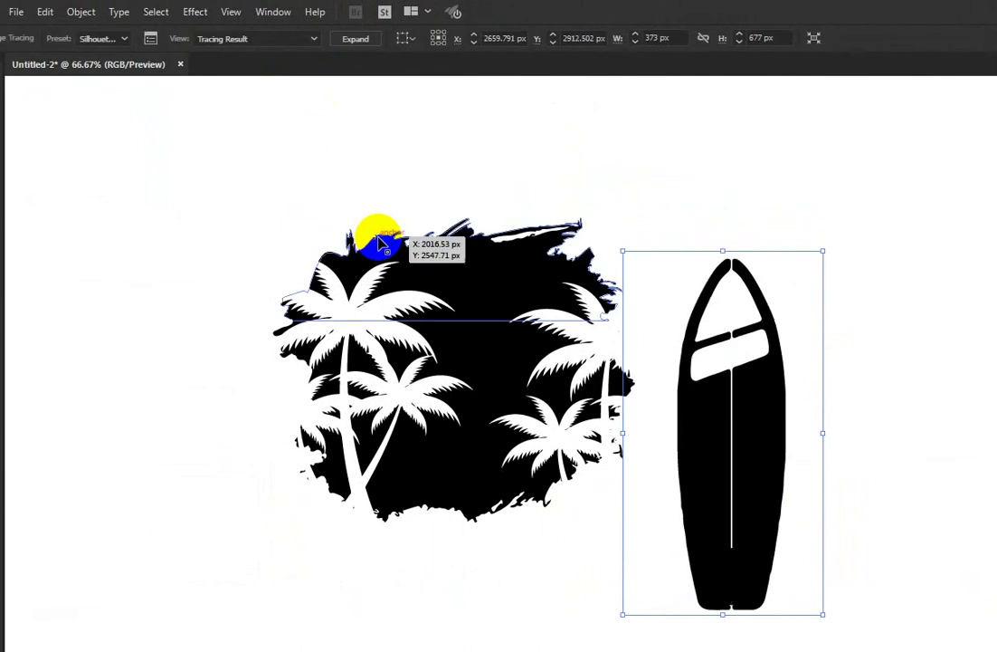
left_click(175, 42)
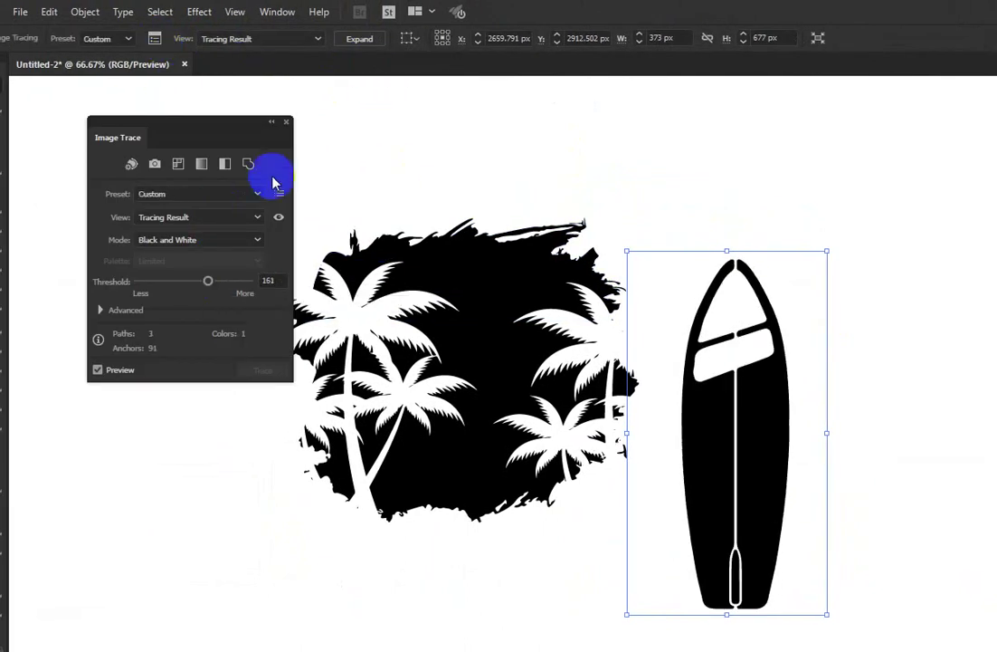
left_click(287, 124)
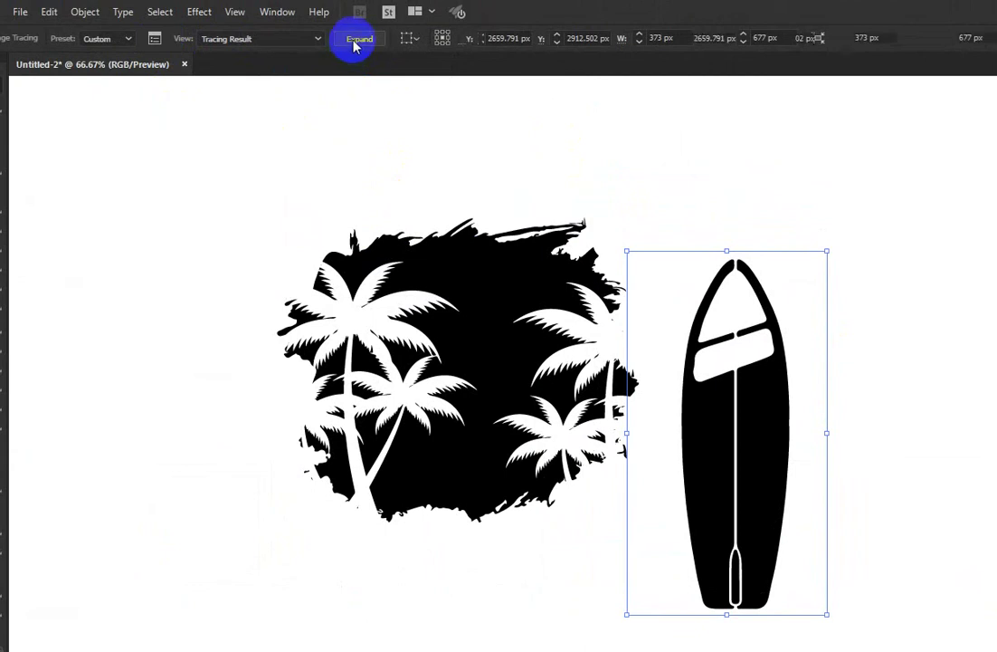
left_click(354, 45)
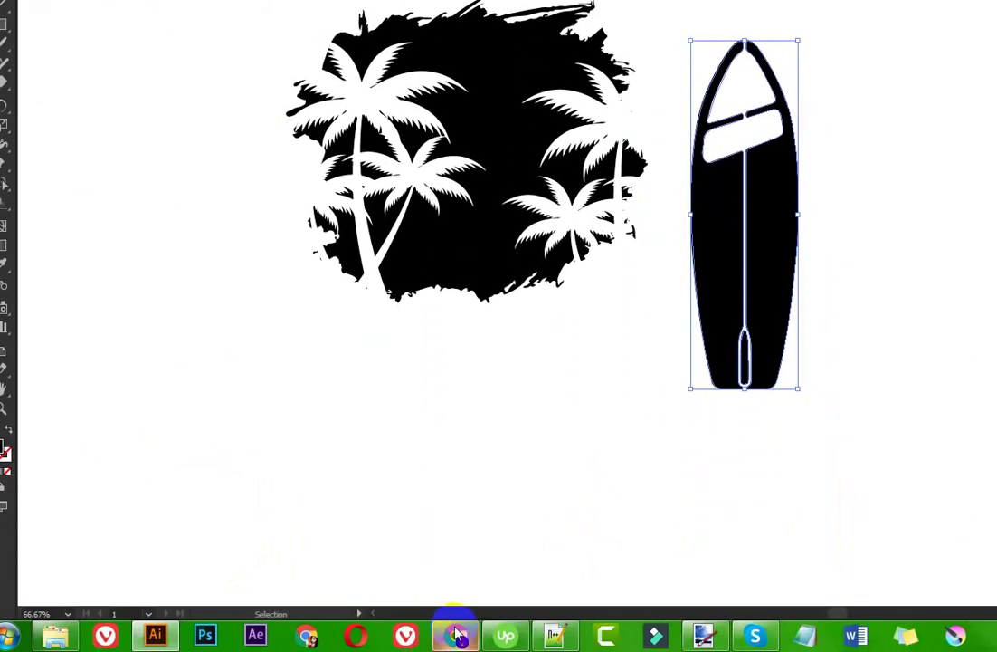
left_click(457, 633)
Step: Search Google Images for 'girls on beach vector' and browse the results
left_click(645, 38)
type("g")
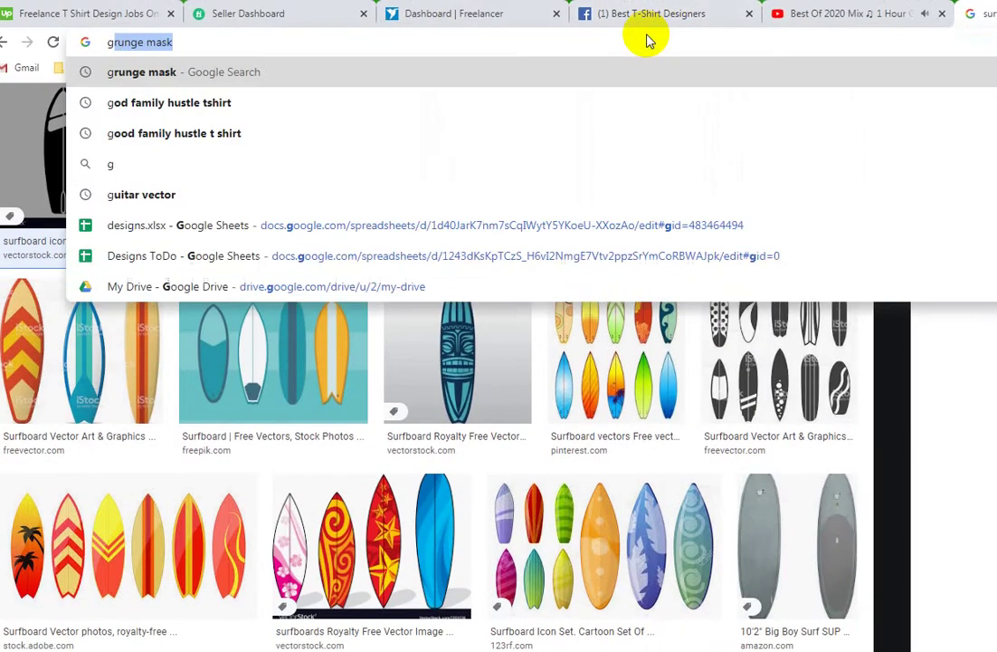
type("irls on")
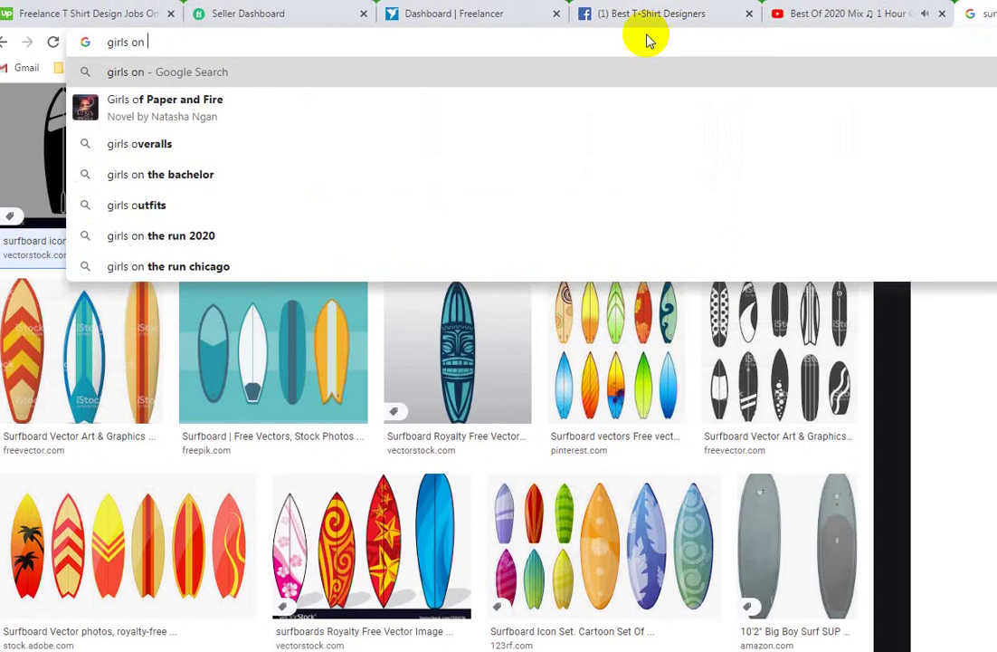
type(" beach vector")
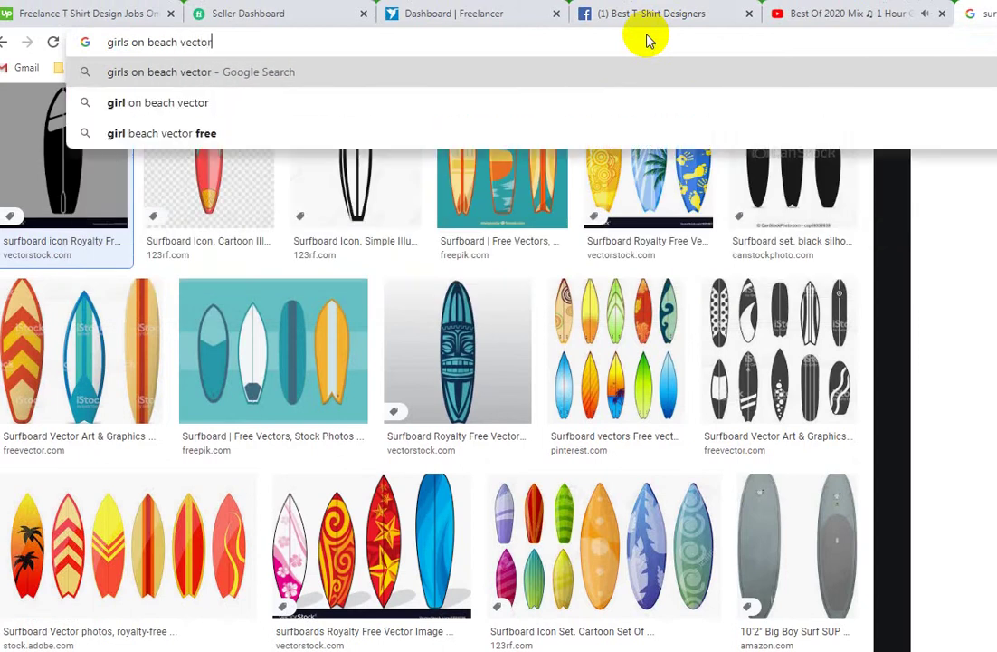
key("Return")
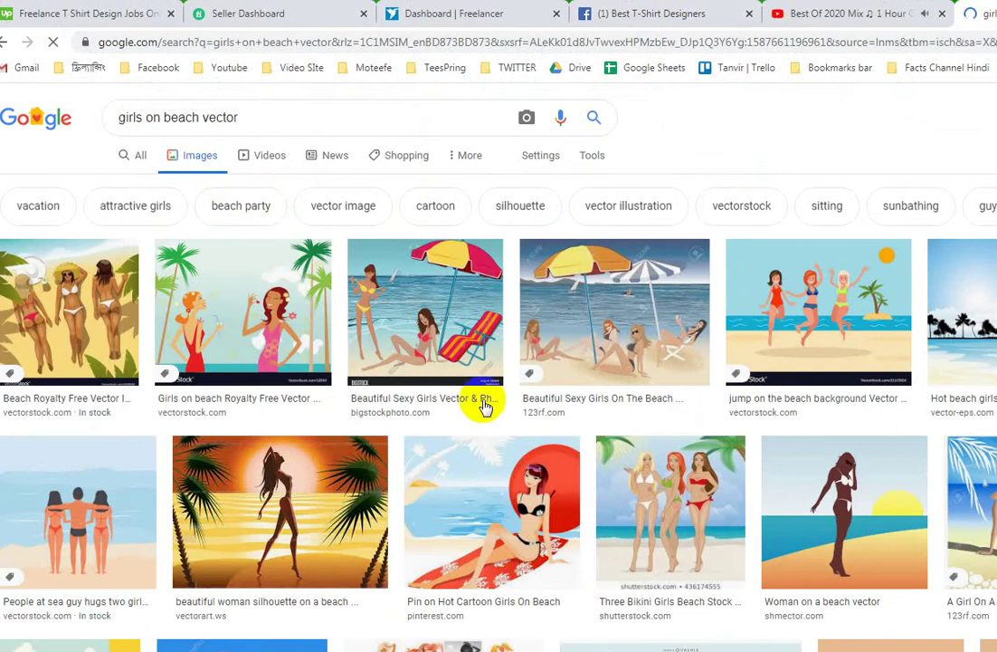
scroll(760, 552, "down", 5)
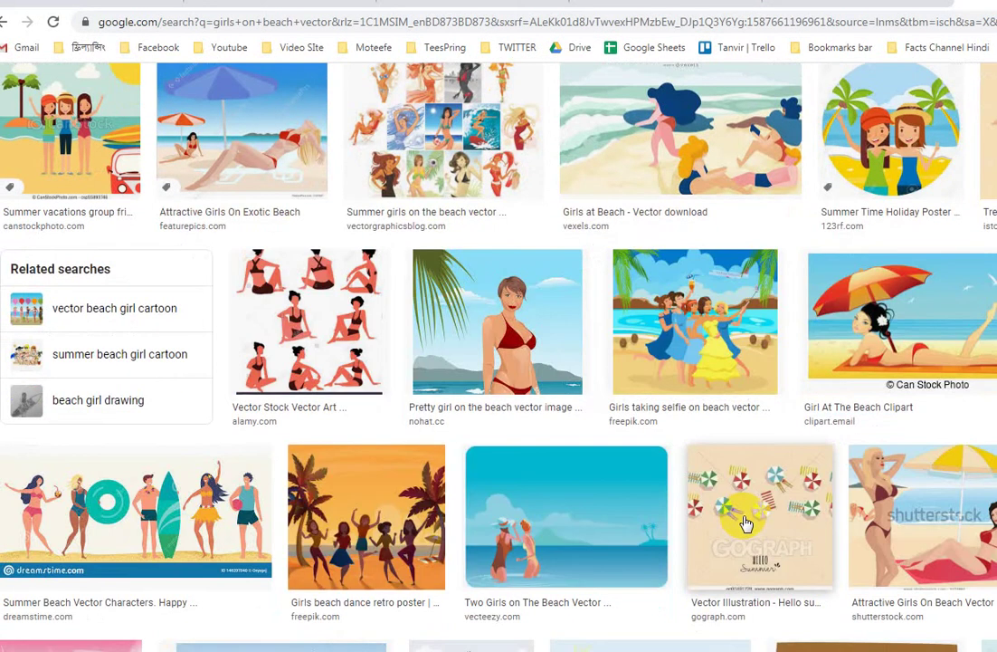
scroll(744, 523, "down", 3)
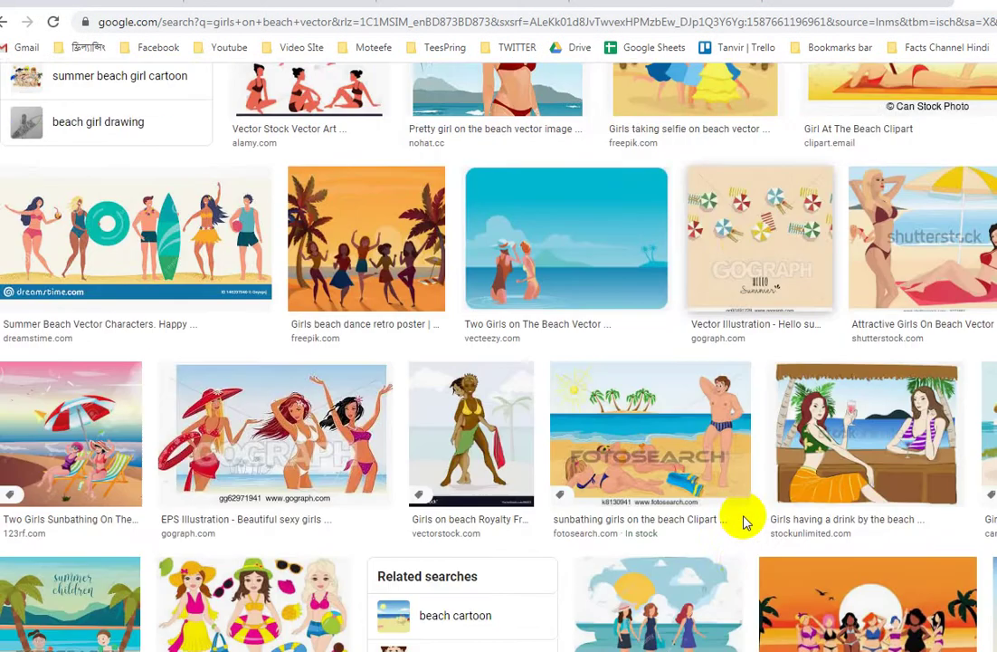
scroll(744, 523, "down", 4)
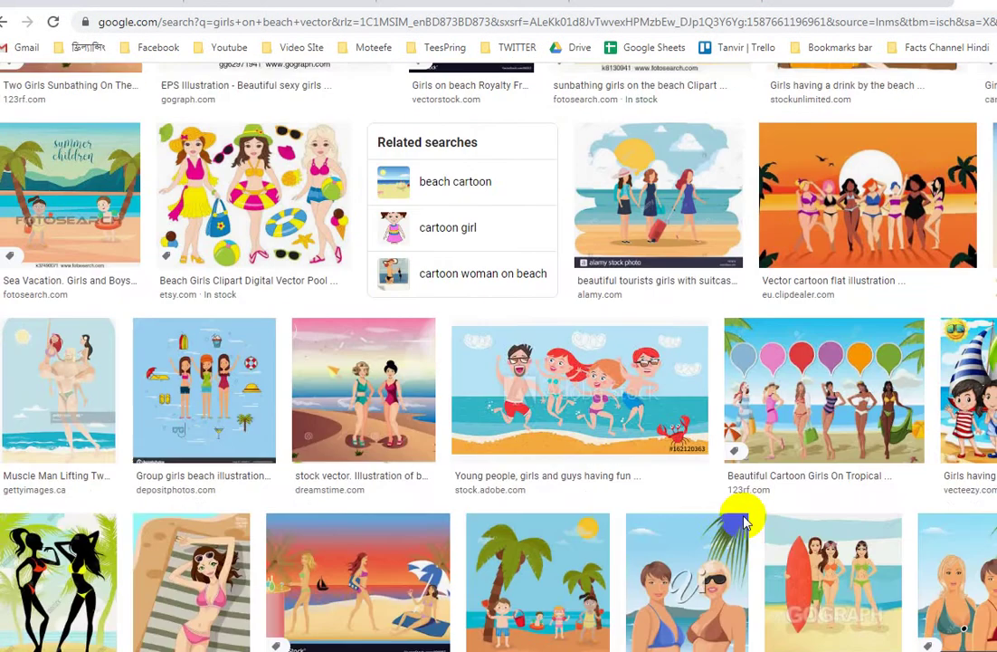
scroll(744, 523, "down", 3)
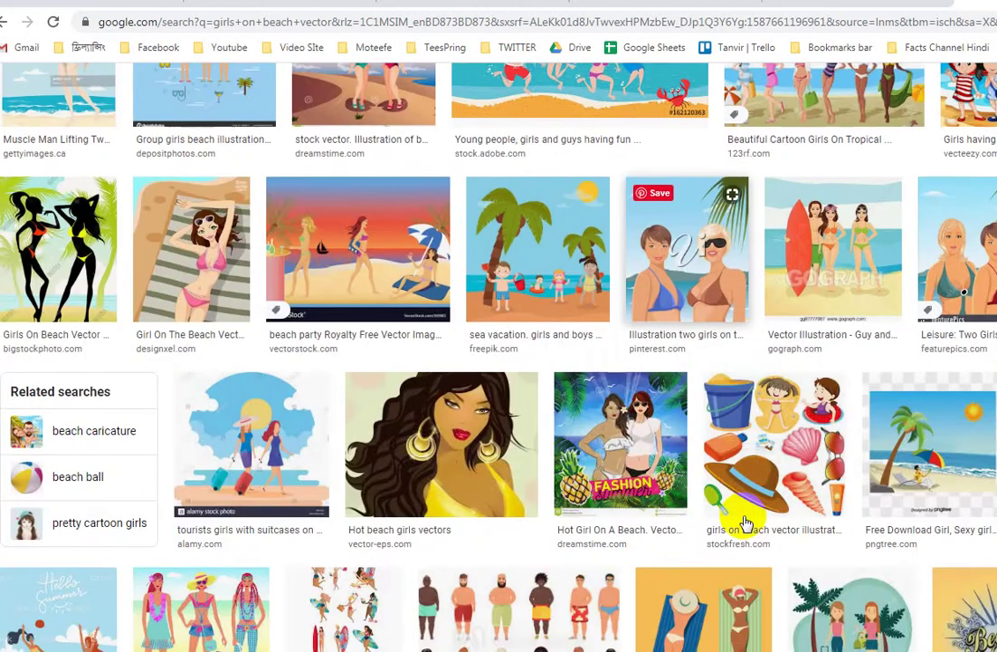
scroll(744, 523, "up", 6)
scroll(744, 523, "up", 5)
scroll(744, 523, "up", 3)
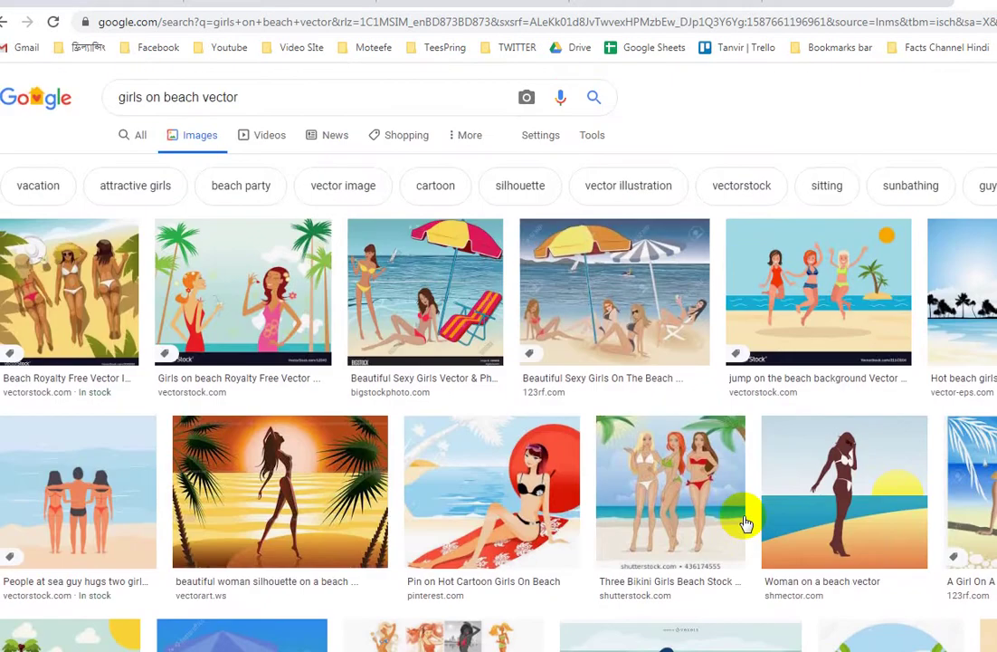
Step: Change the query to 'girls on beach silhouette' and scroll through the silhouette results
double_click(238, 108)
type("s")
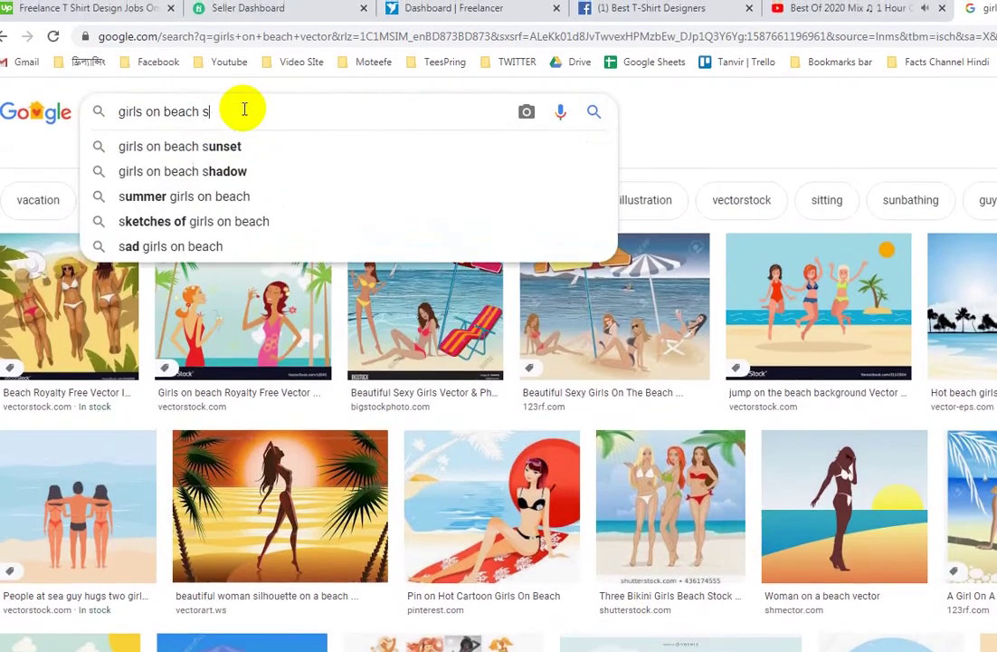
type("ilhoutte")
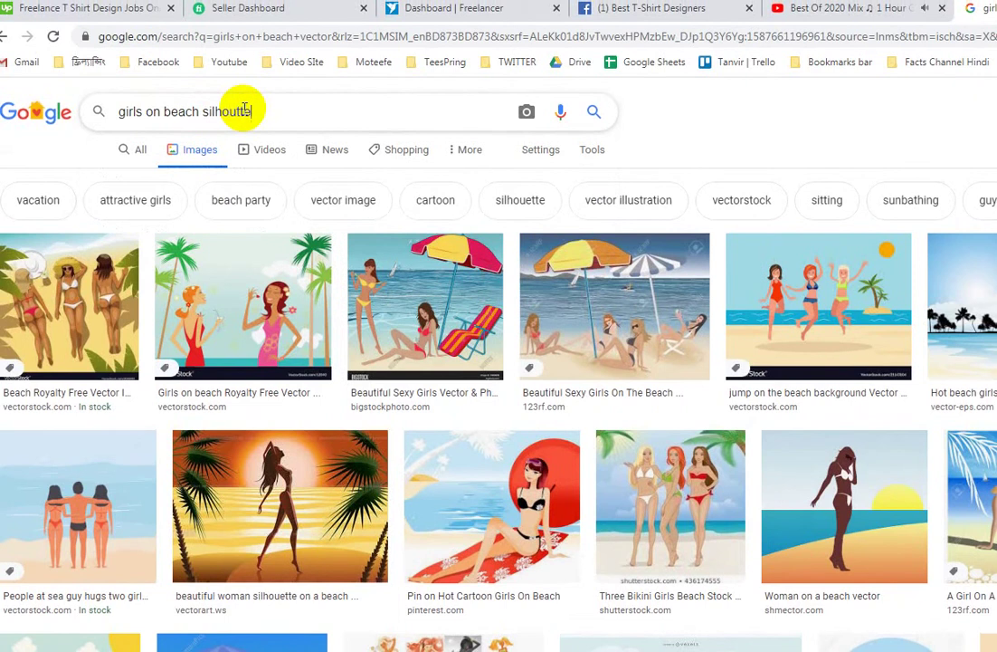
key("Return")
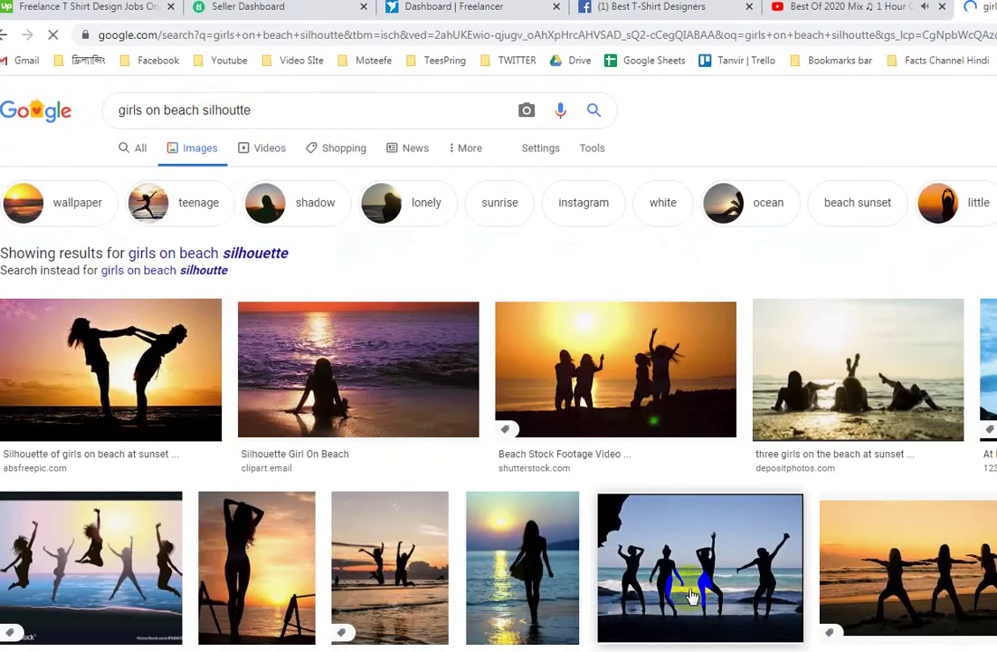
scroll(715, 596, "down", 5)
scroll(717, 595, "down", 1)
scroll(716, 595, "down", 1)
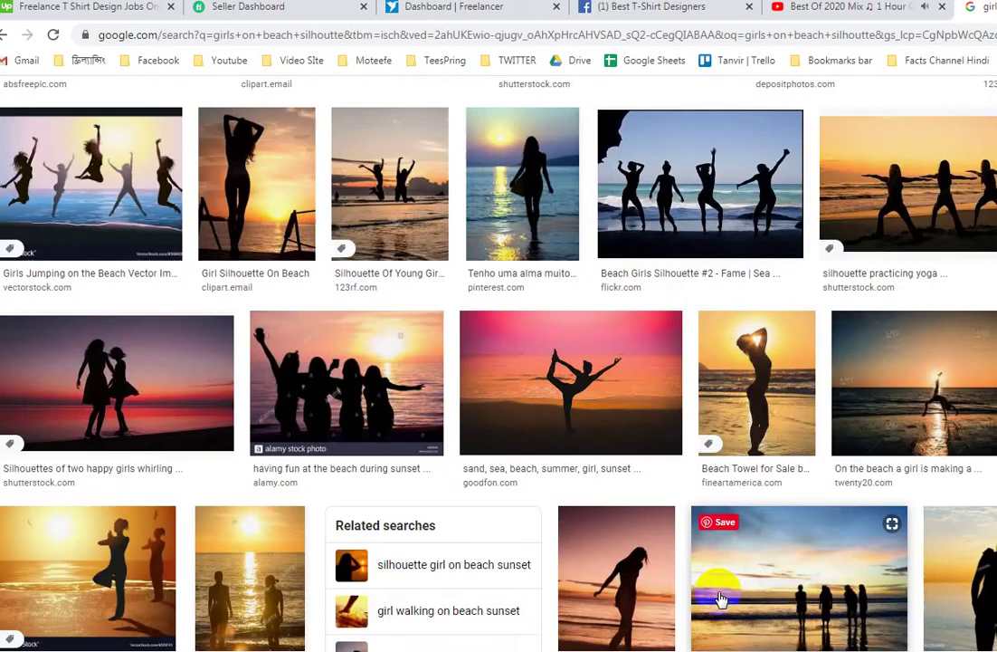
scroll(717, 597, "down", 4)
scroll(721, 599, "down", 4)
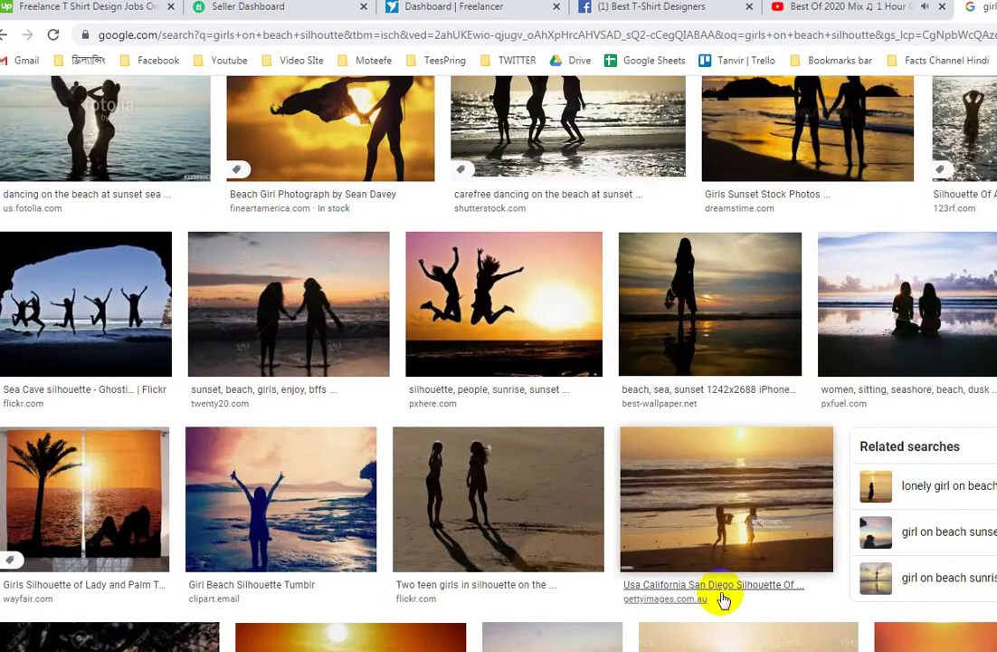
scroll(724, 597, "down", 3)
scroll(724, 597, "down", 4)
Step: Search Google Images for 'girl with surfboard silhouette'
scroll(365, 130, "up", 20)
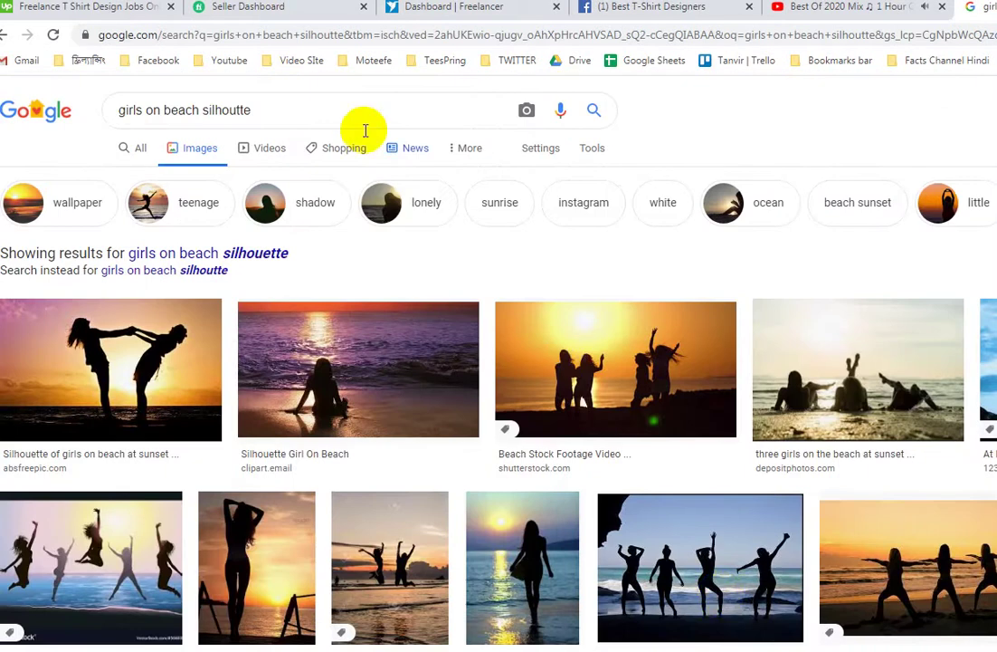
left_click(294, 115)
type("gi")
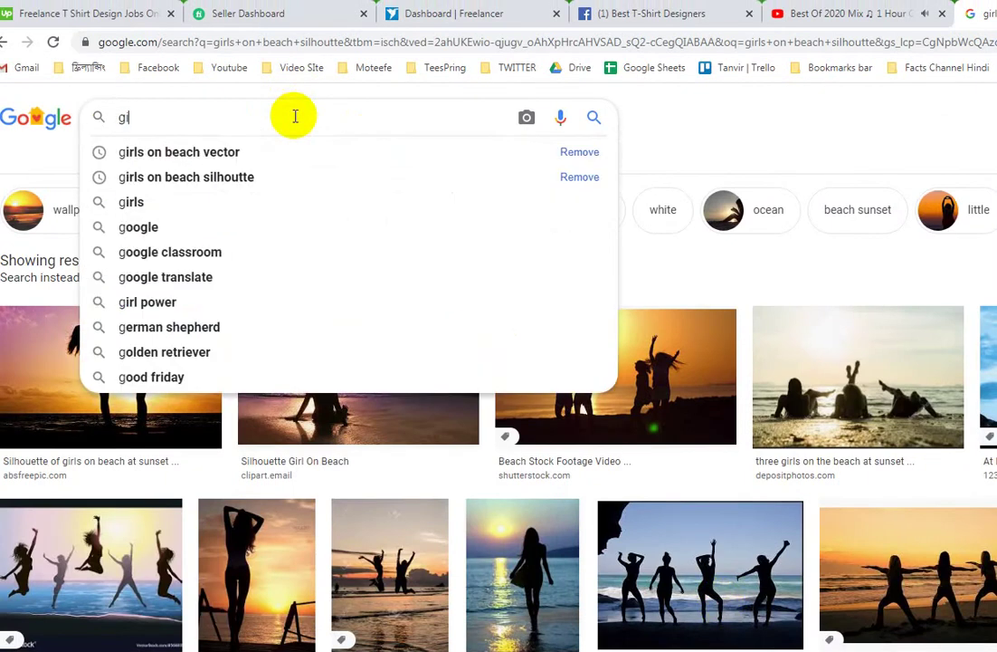
type("rl with sur")
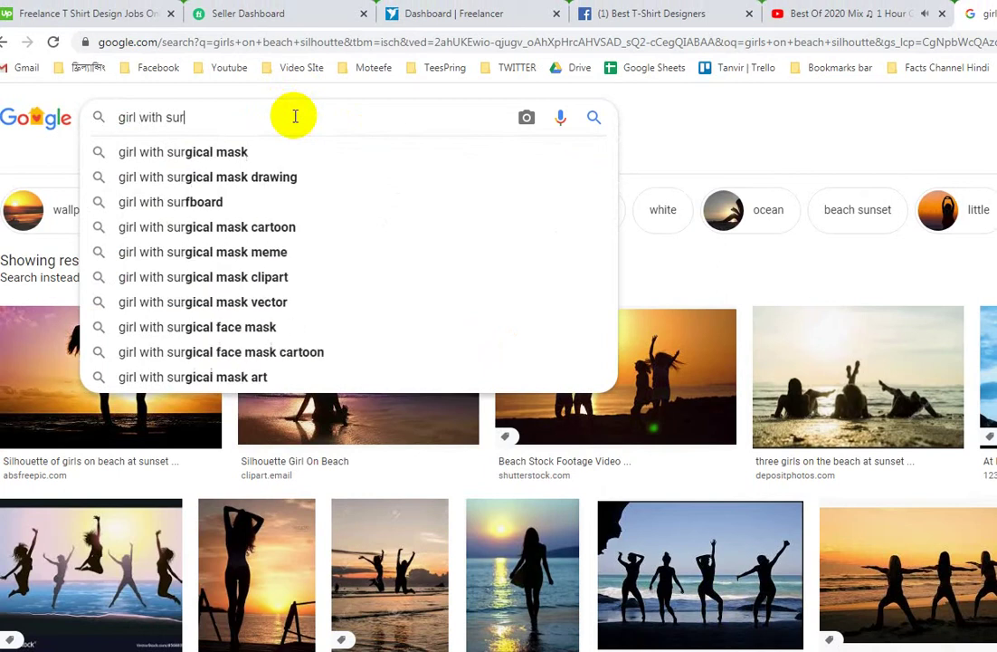
type("fboard")
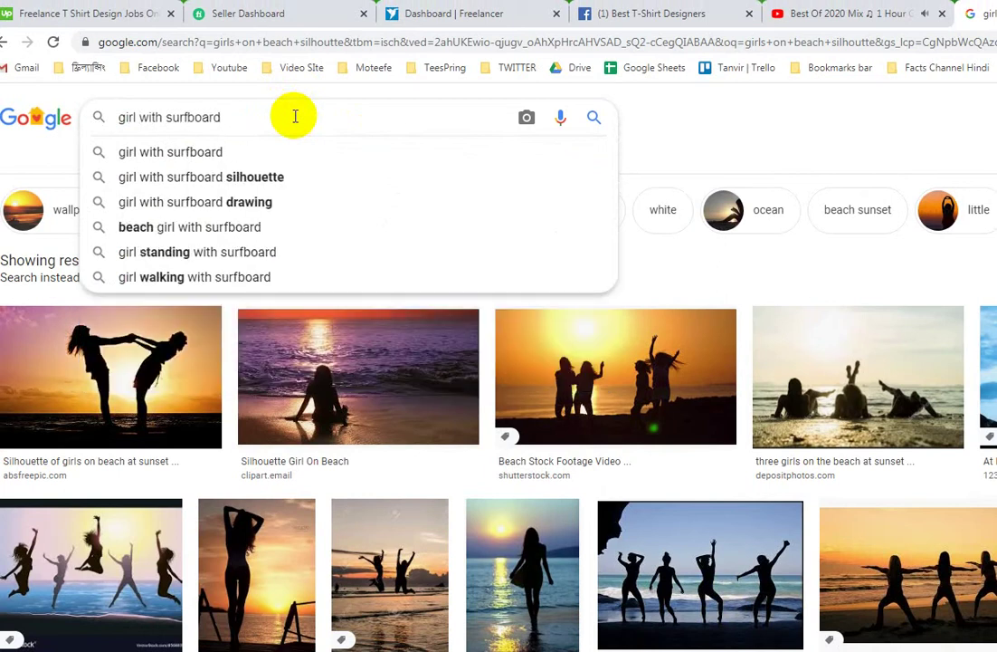
key("Down")
key("Down")
key("Return")
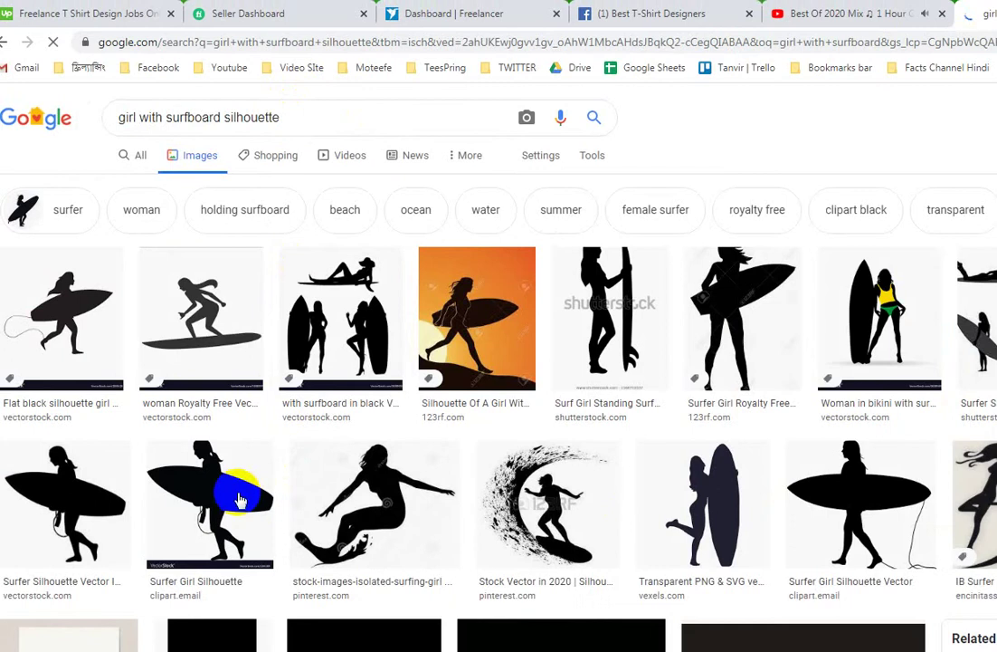
Step: Preview and copy the Silhouette Surfer Girl Clipart image of a surfer on a wave
left_click(720, 503)
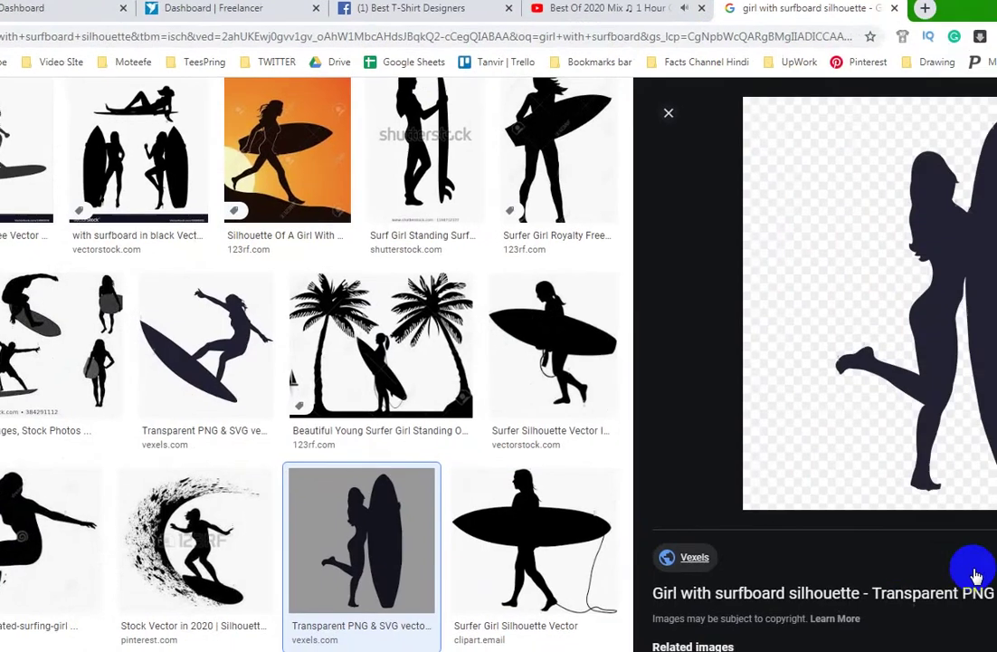
scroll(905, 453, "down", 3)
scroll(359, 466, "down", 5)
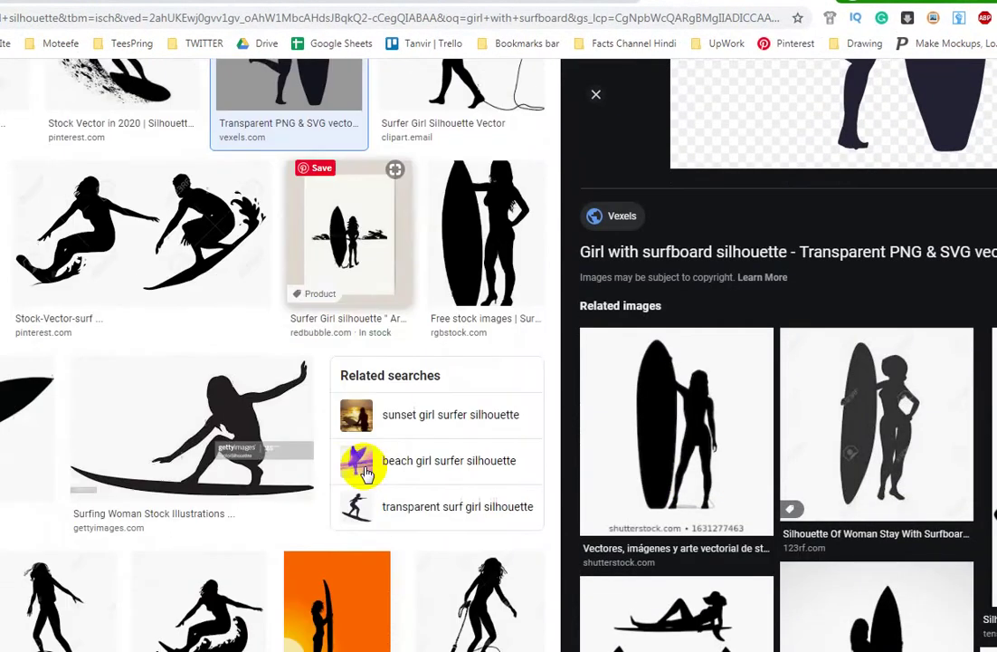
scroll(779, 625, "down", 1)
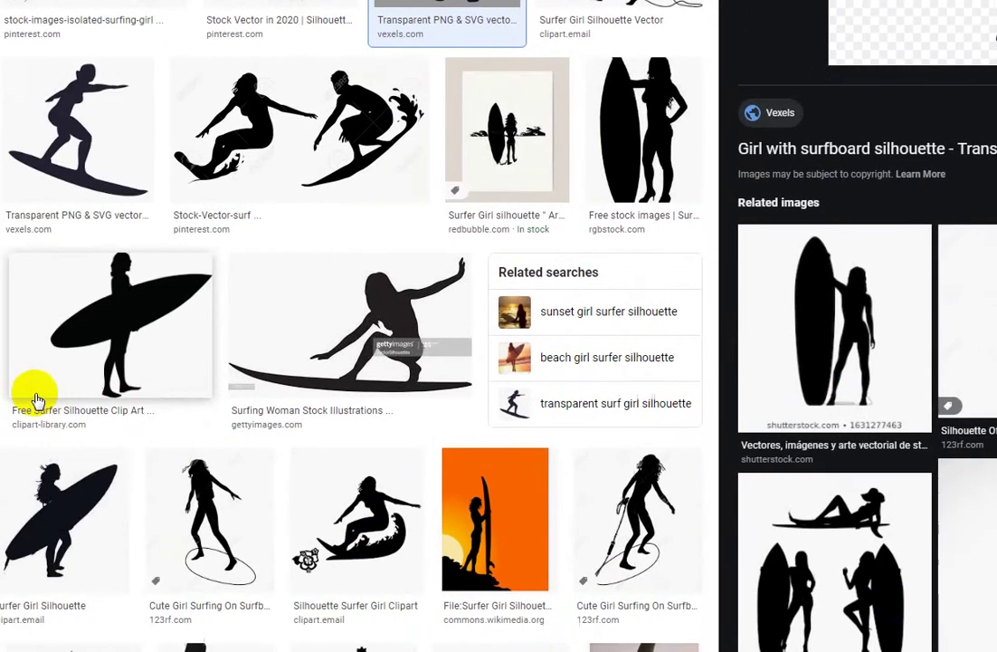
left_click(380, 512)
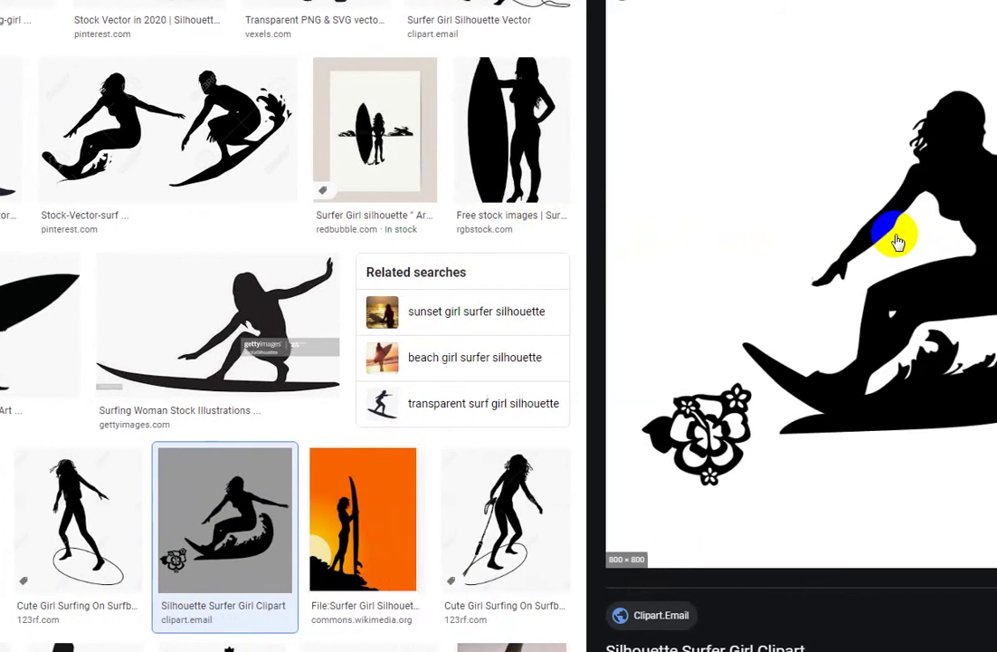
right_click(895, 239)
left_click(828, 383)
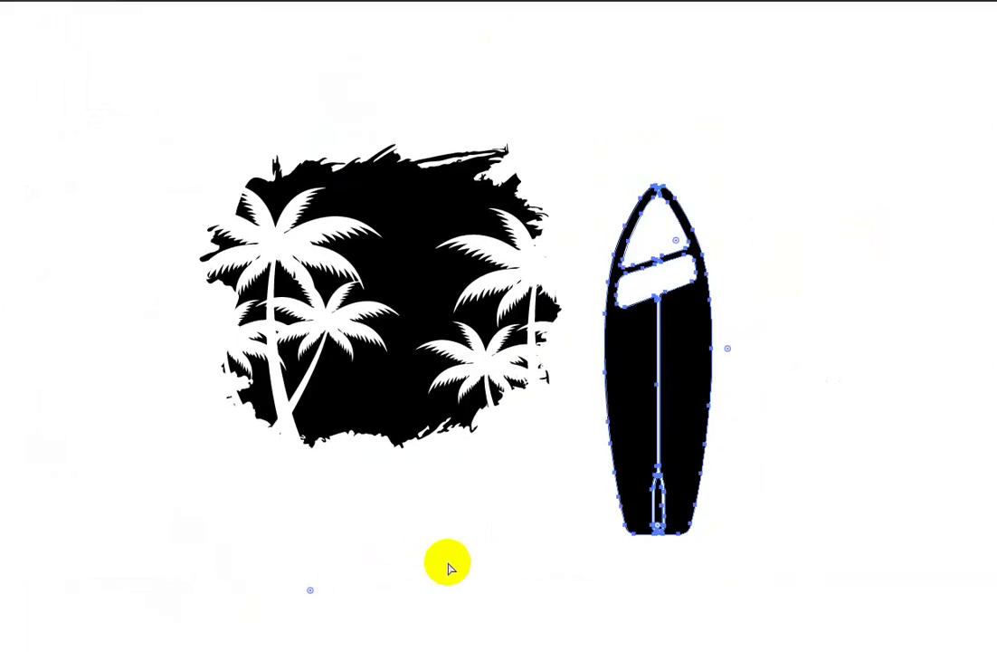
Step: Trace the pasted surfer image as a Silhouette, expand it, and delete the stray hibiscus fragment
mouse_move(32, 636)
left_mouse_down()
mouse_move(523, 491)
mouse_move(342, 584)
left_mouse_up()
scroll(441, 262, "down", 4)
left_click_drag(440, 250, 453, 349)
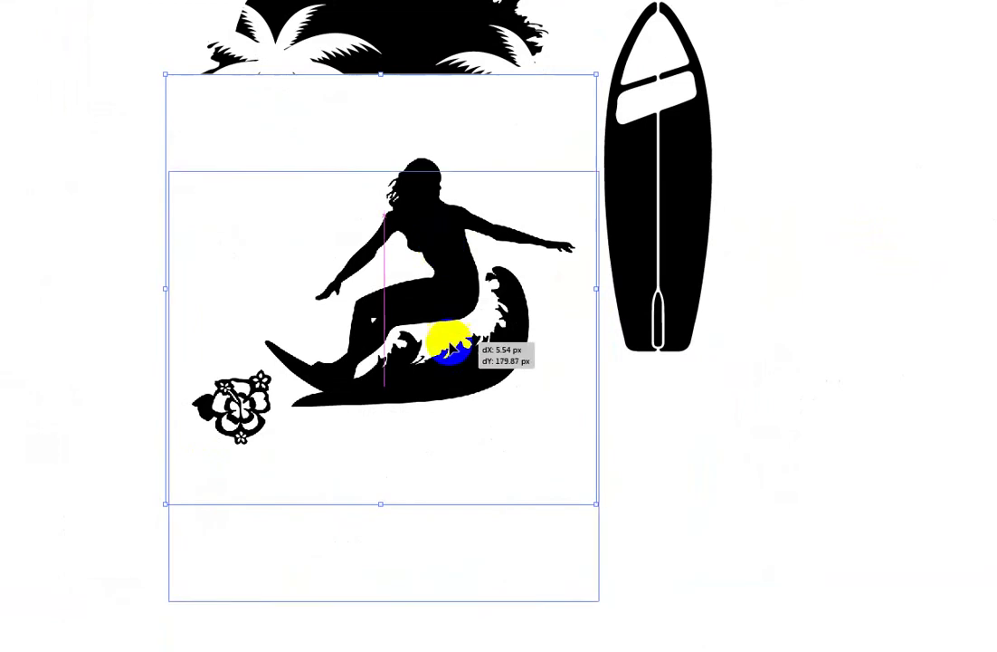
left_click(270, 39)
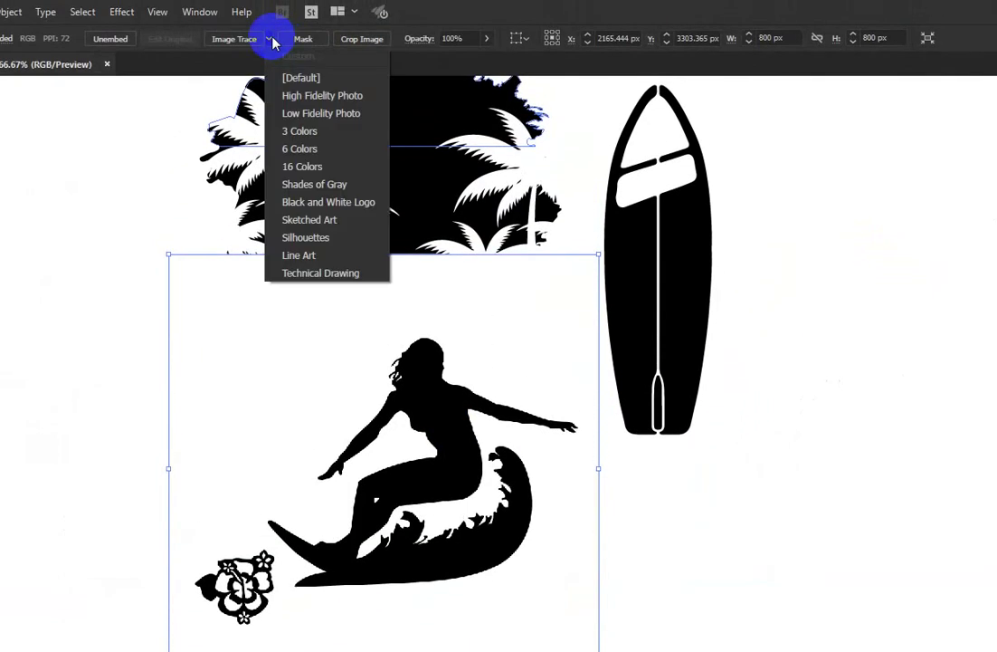
left_click(307, 239)
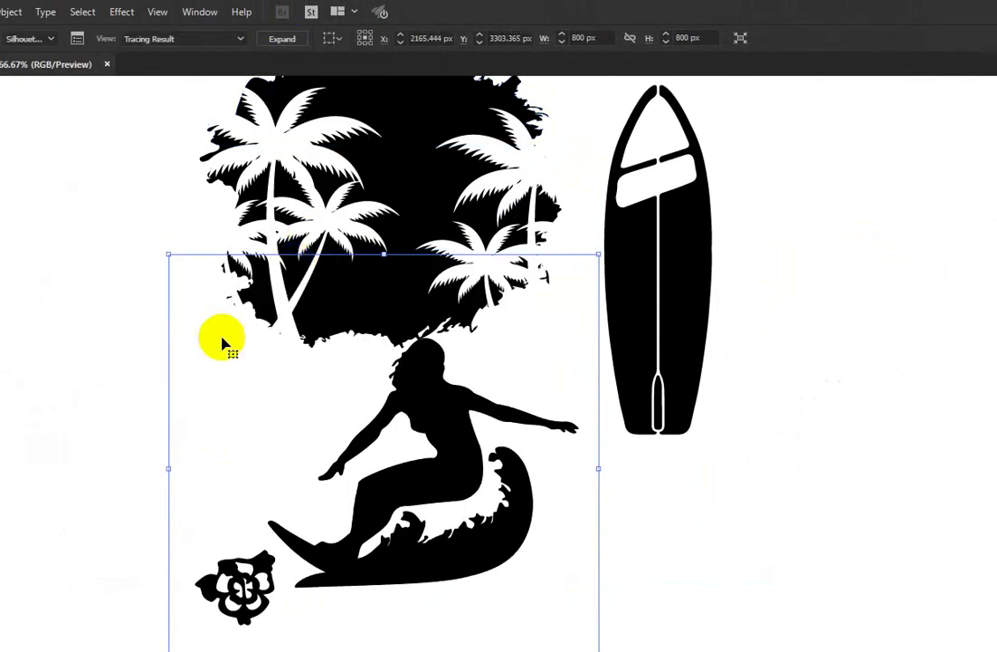
left_click(269, 41)
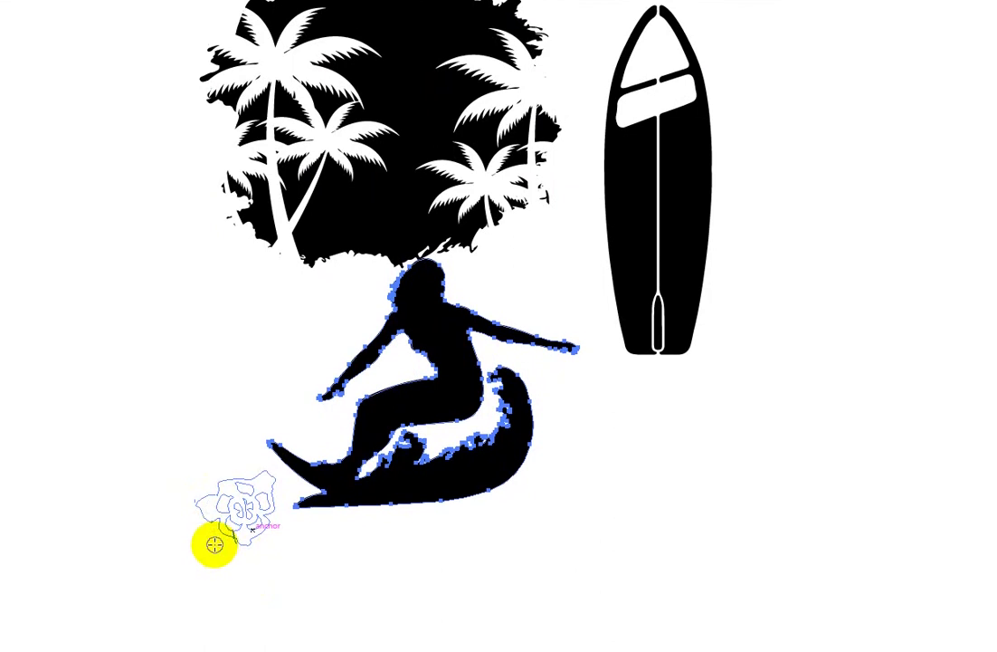
key("Delete")
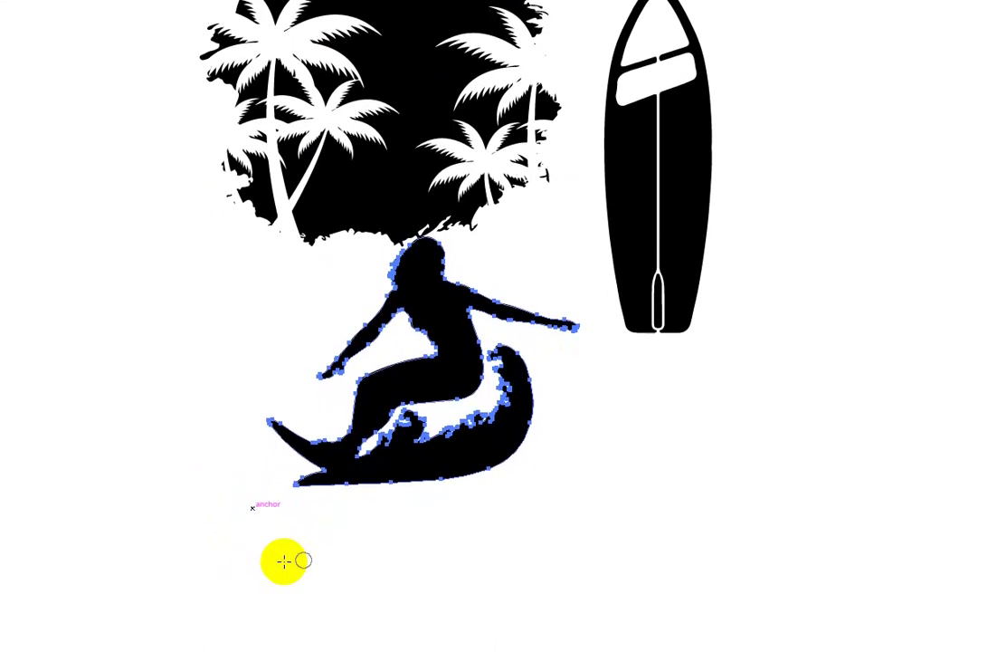
Step: Shrink the surfer and position her over the lower middle of the palm blob
key("v")
left_click(405, 519)
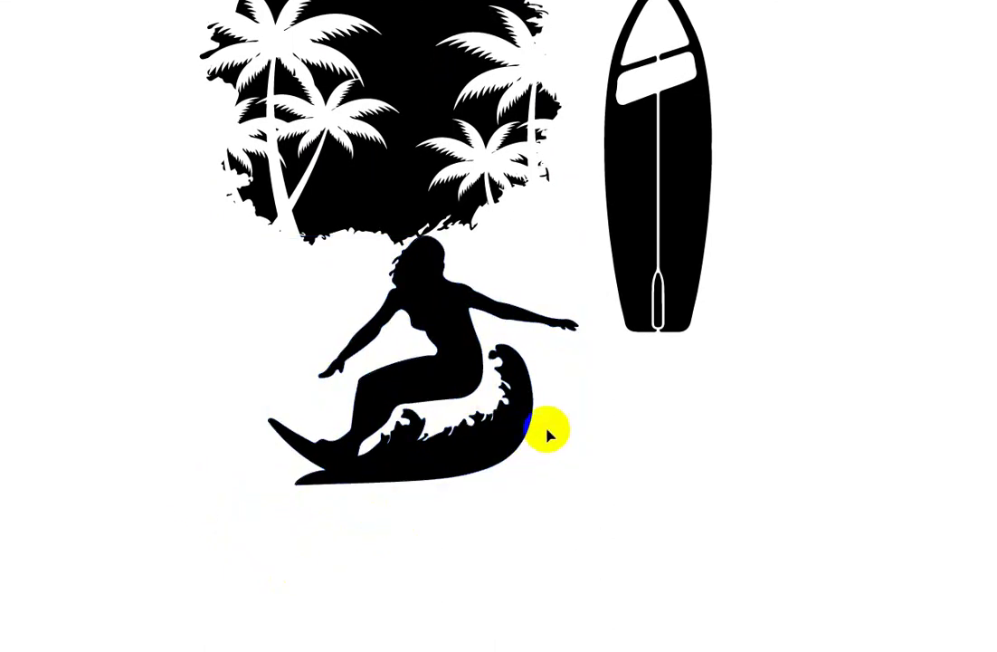
left_click_drag(580, 367, 539, 363)
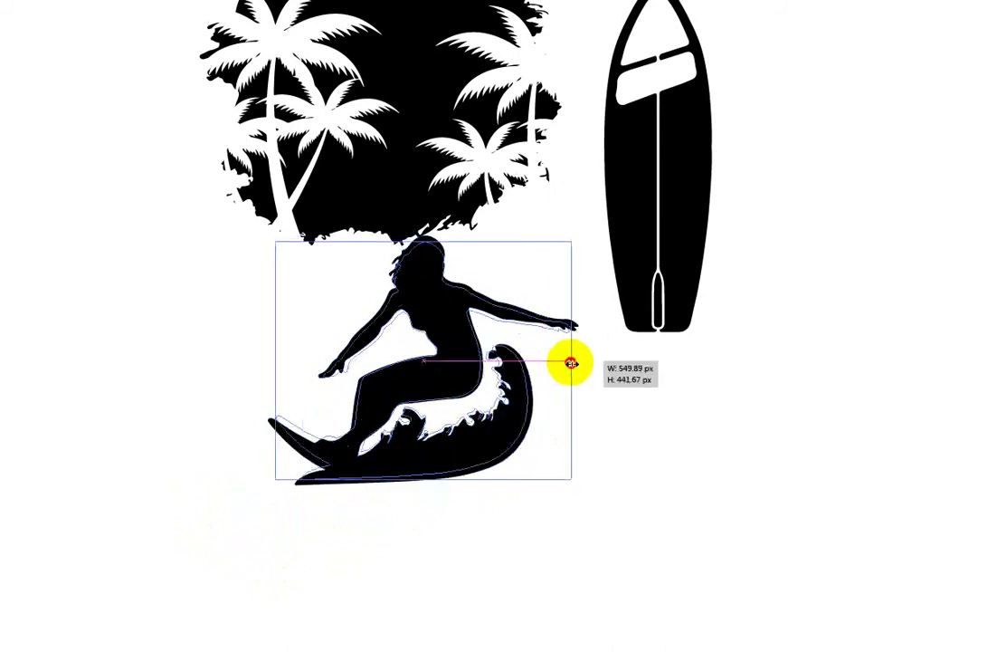
left_click_drag(456, 338, 423, 152)
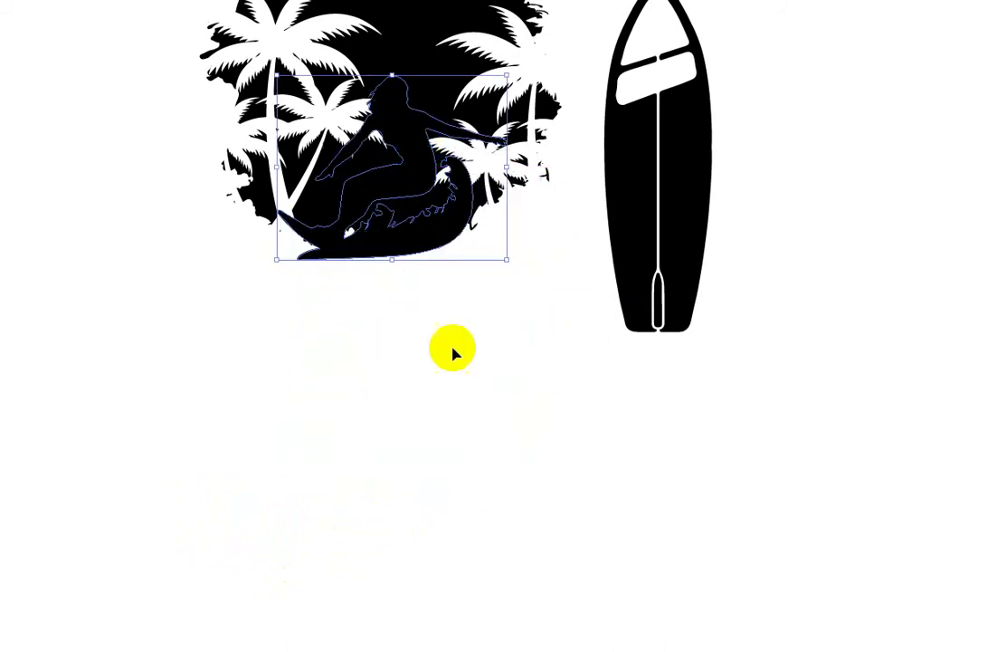
scroll(439, 411, "up", 3)
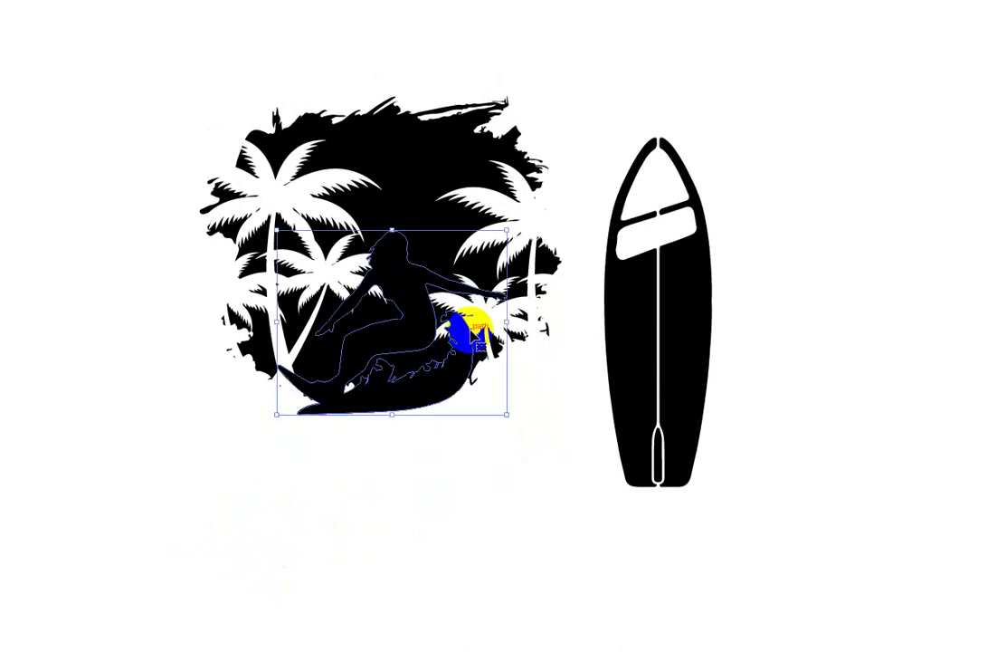
left_click_drag(503, 324, 470, 323)
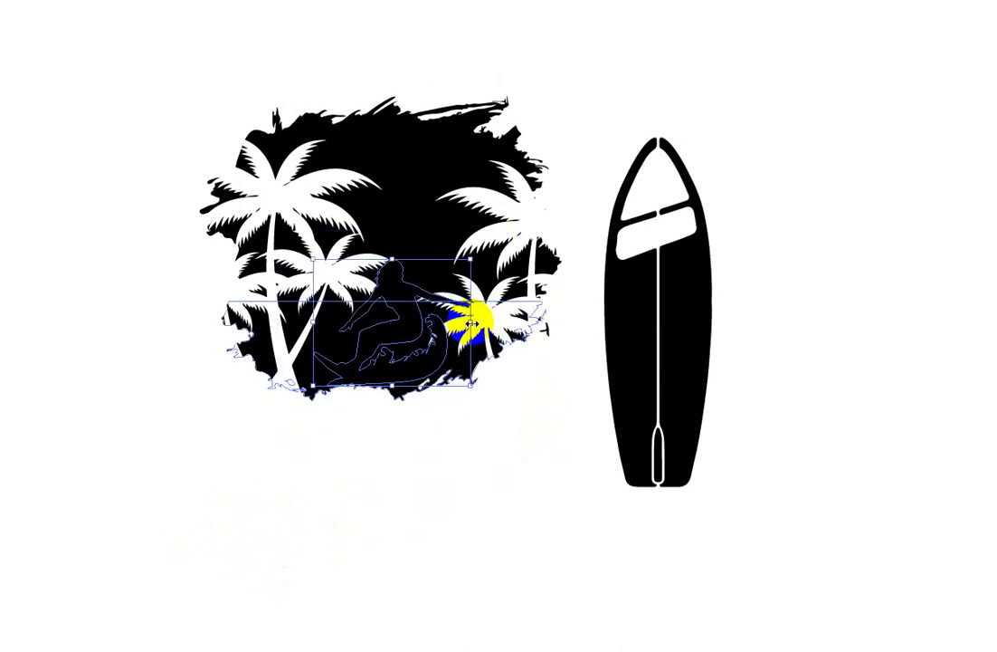
left_click_drag(401, 373, 398, 387)
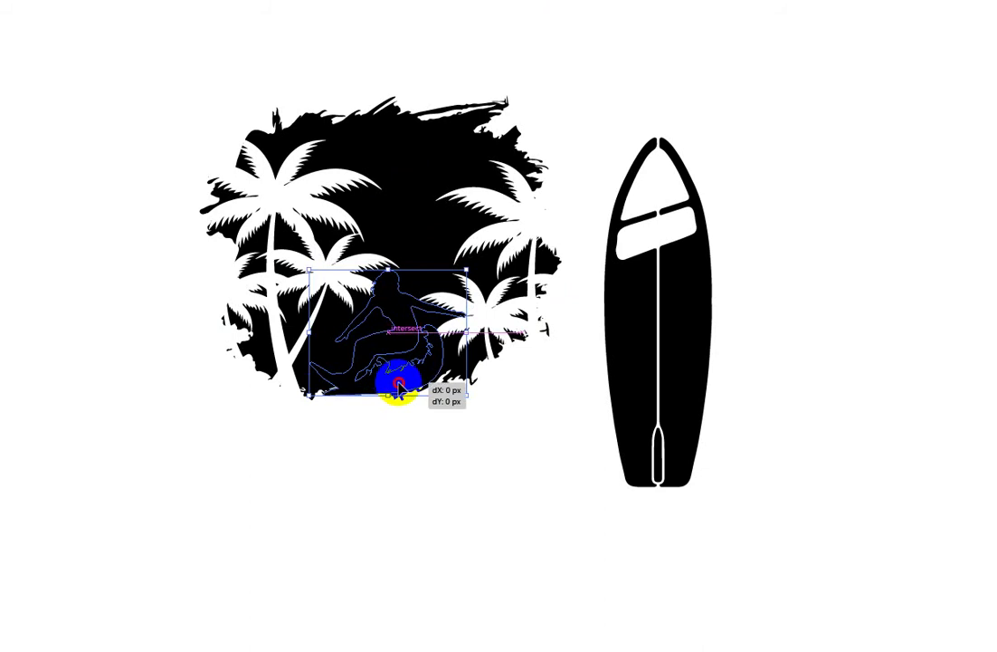
left_click_drag(399, 387, 401, 388)
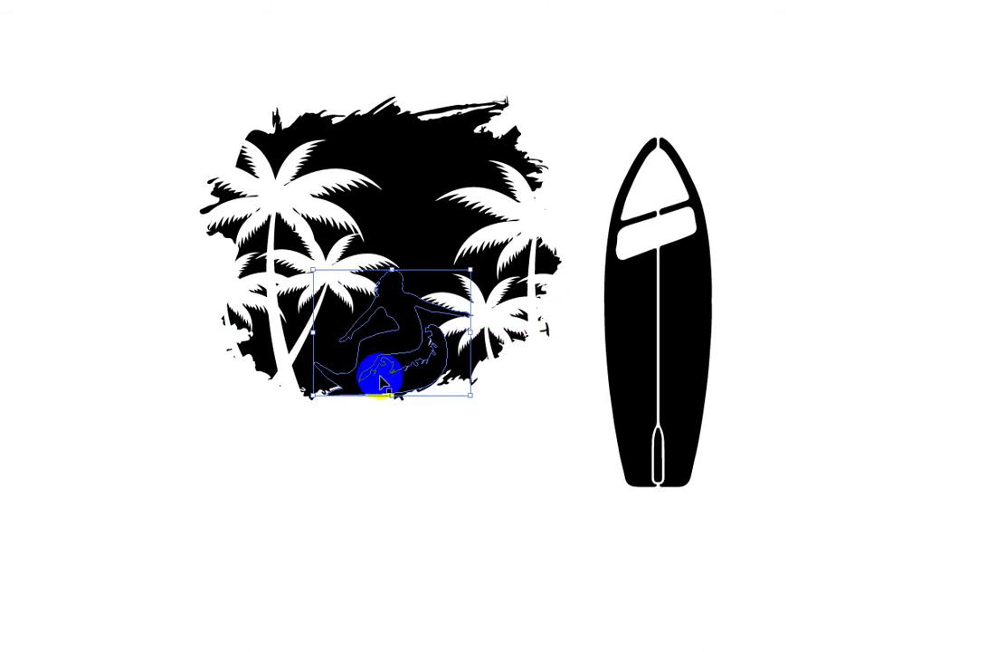
Step: Select only the surfer silhouette and bring up the Object menu
scroll(384, 384, "up", 1)
left_click_drag(190, 72, 552, 503)
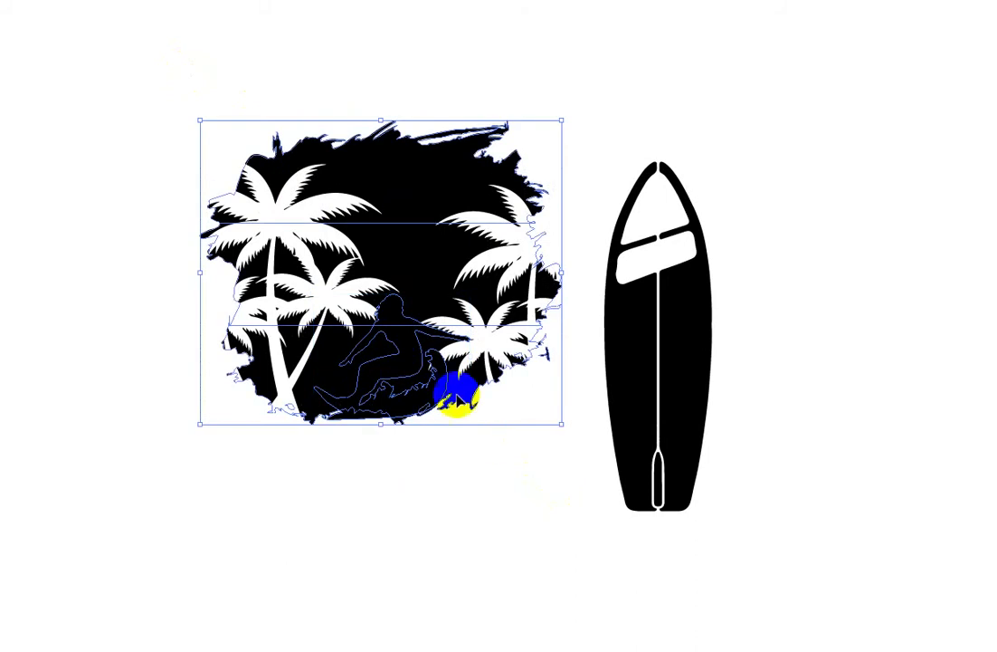
left_click(457, 396)
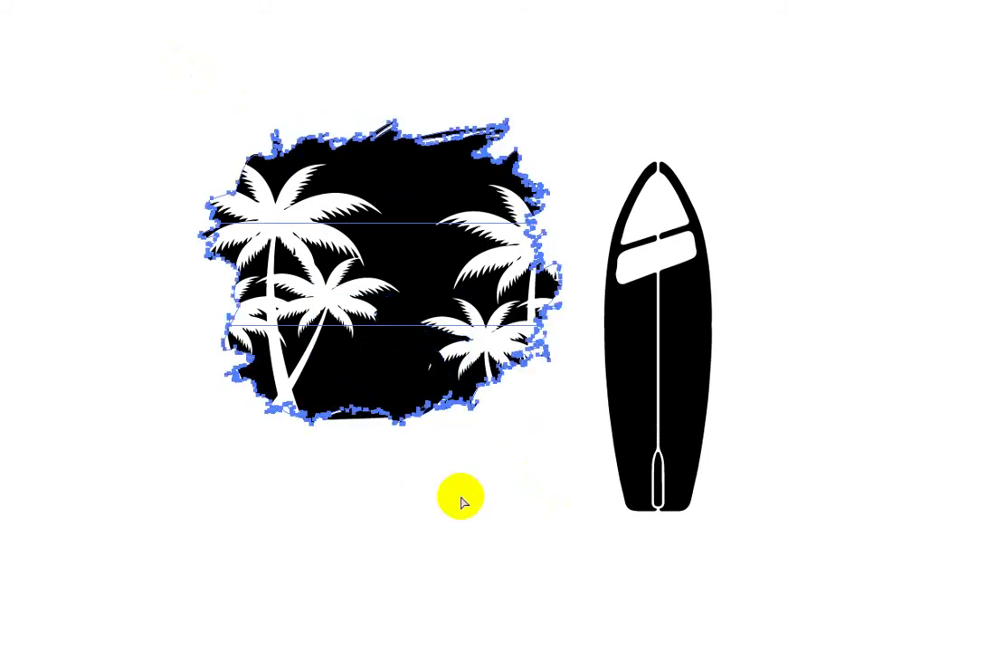
left_click(390, 436)
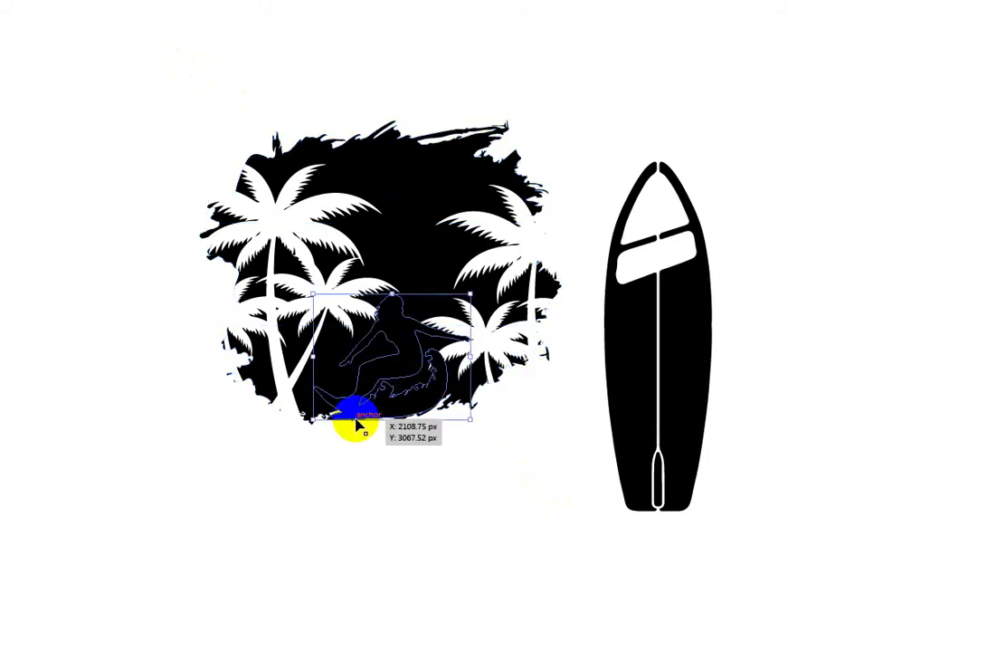
left_click(110, 12)
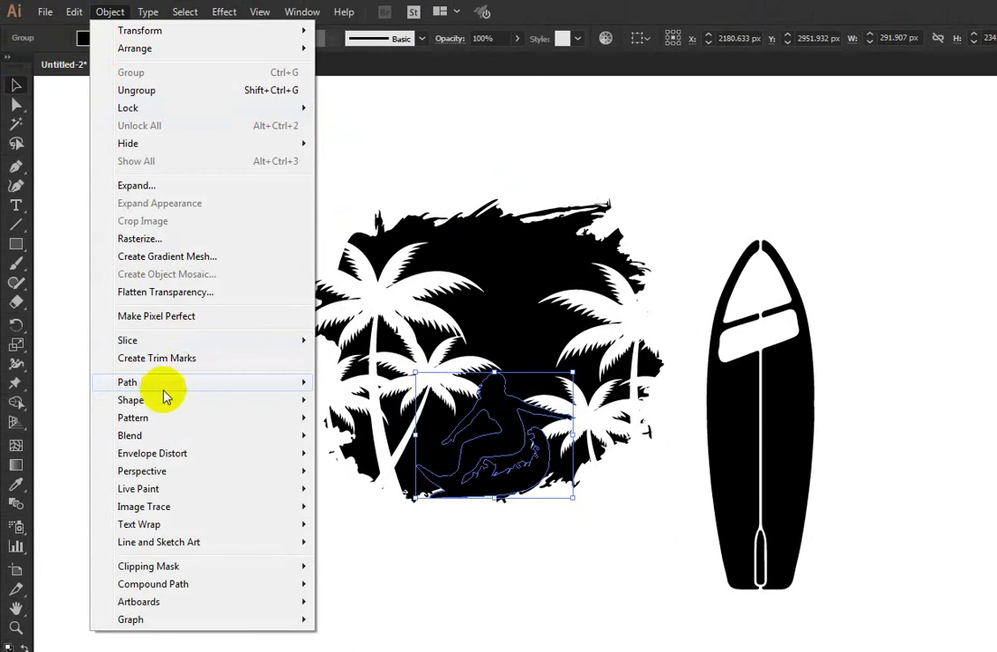
Step: Add a 4 px Offset Path around the surfer silhouette
mouse_move(127, 382)
left_click(366, 441)
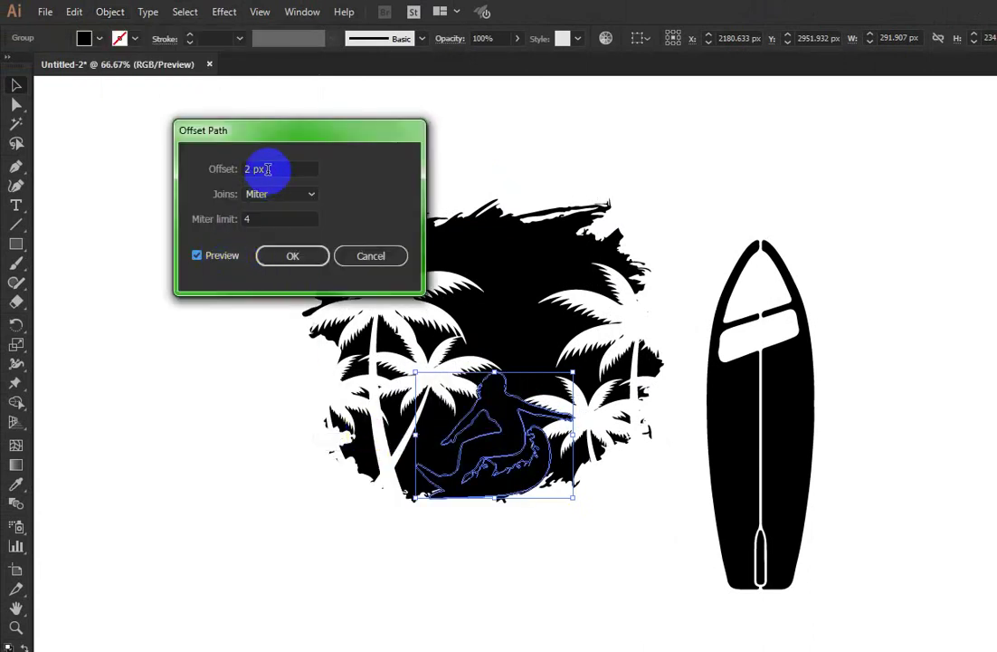
type("10")
key("Tab")
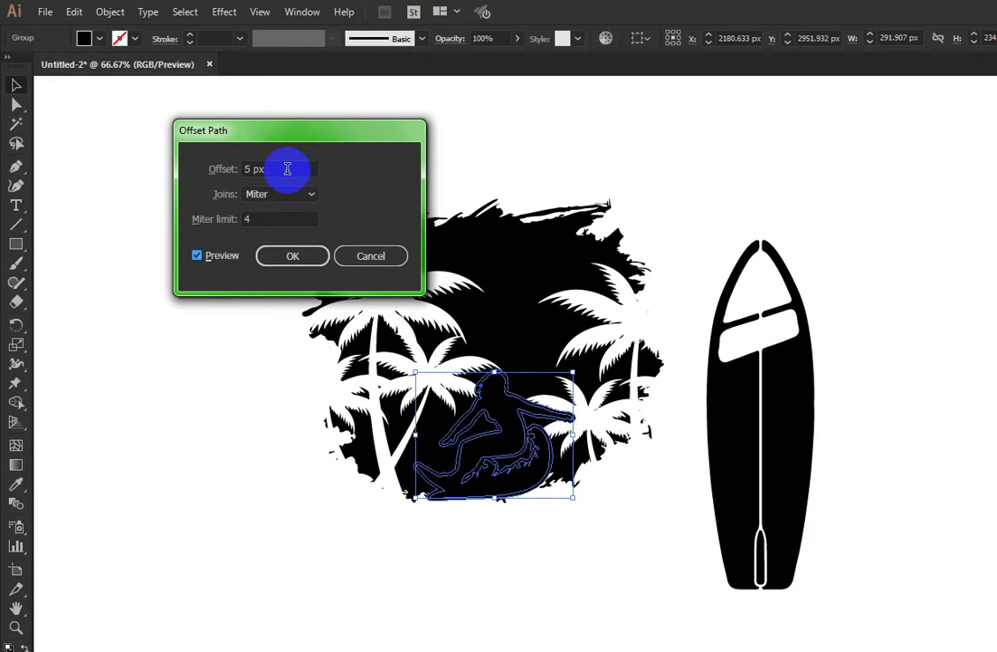
left_click(291, 255)
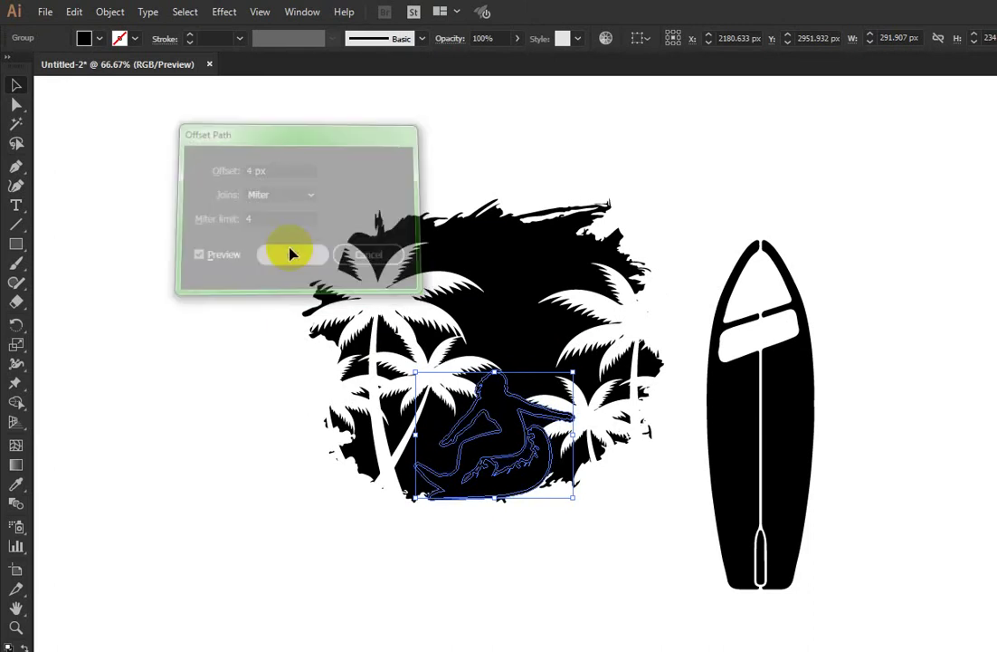
Step: Give the palm artwork an opacity mask containing the pasted surfer outline
left_click(512, 330)
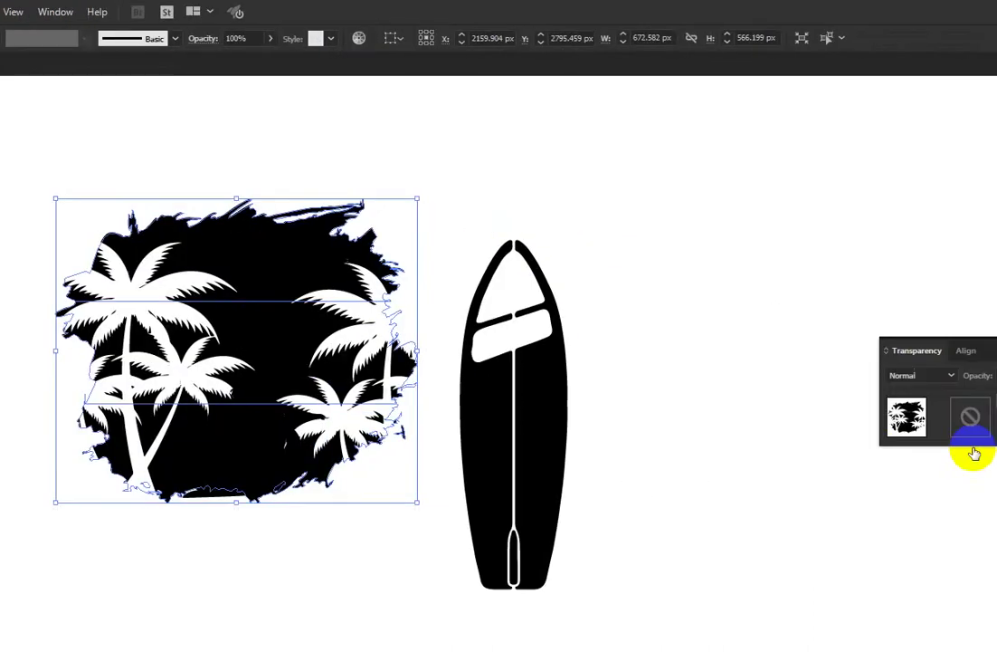
left_click(846, 415)
left_click(877, 418)
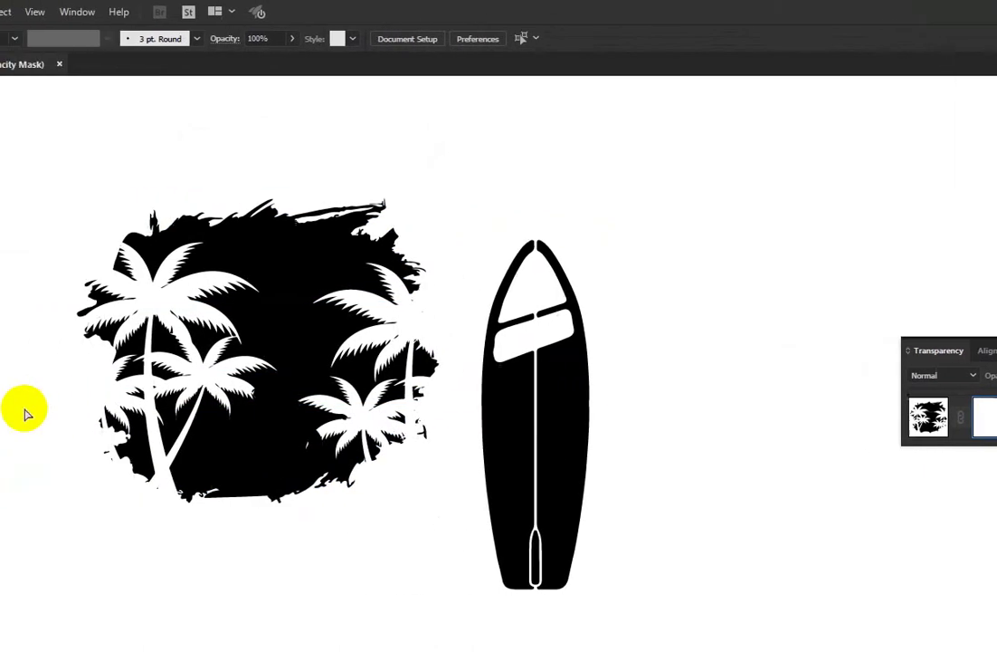
key("ctrl+f")
left_click(919, 416)
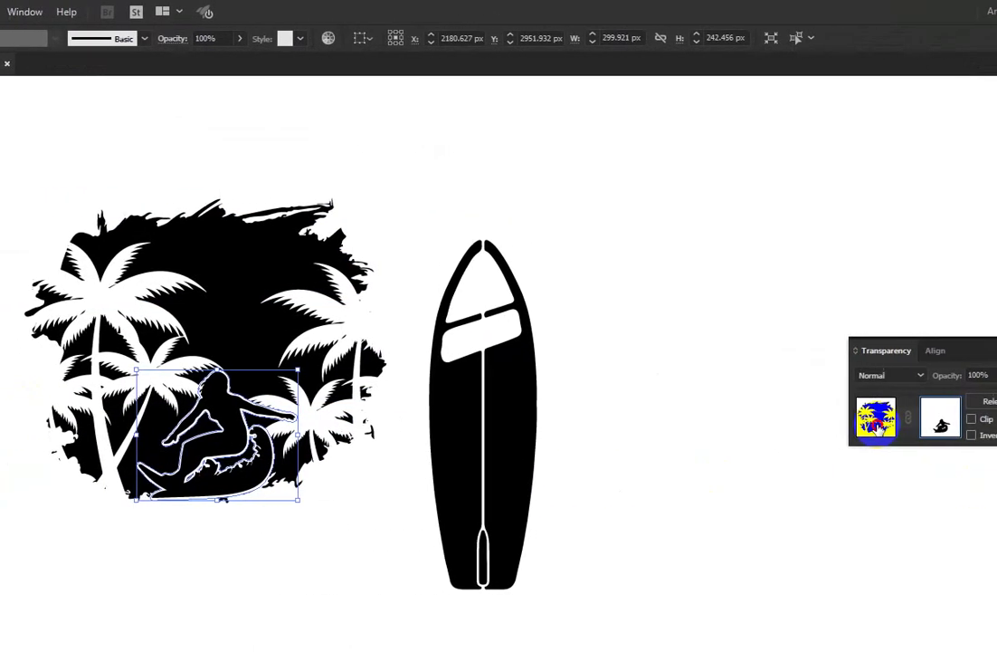
left_click(26, 535)
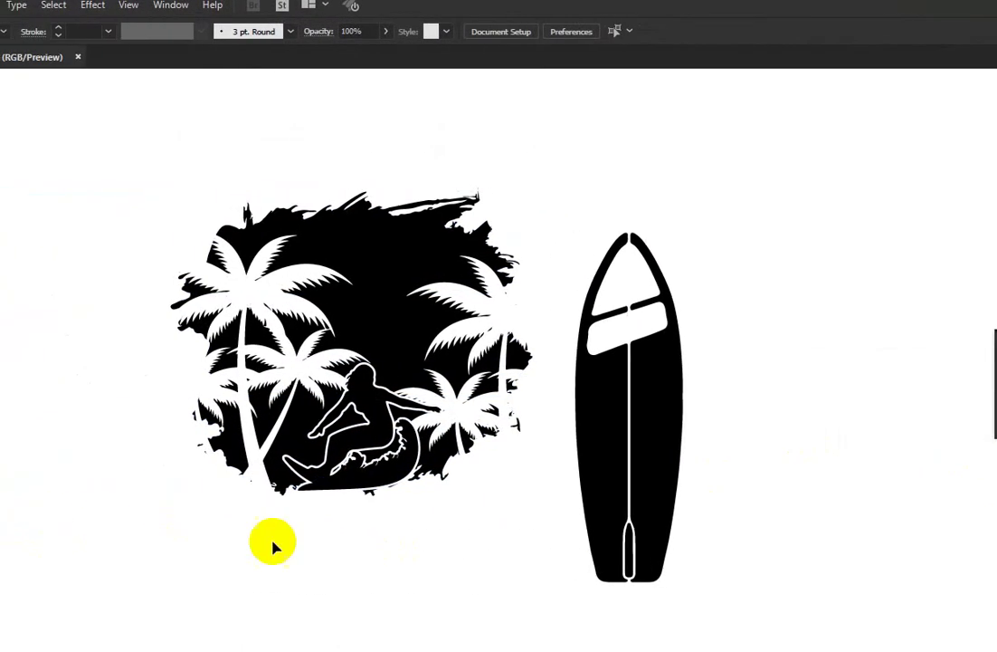
Step: Smooth the jagged bottom edge of the palm blob's outer path
left_click(438, 467)
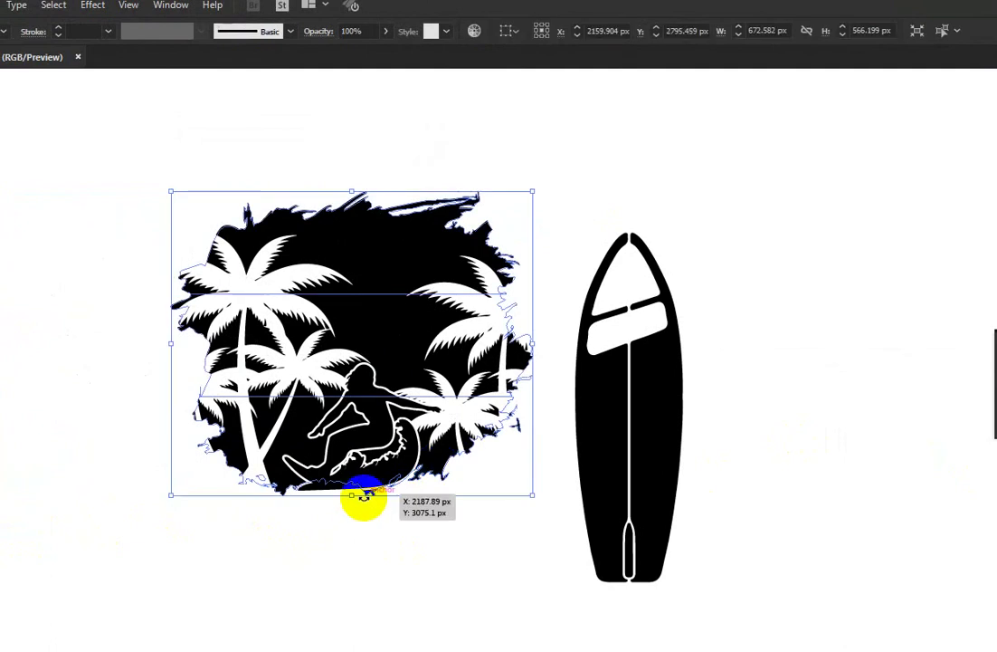
scroll(360, 502, "up", 3)
scroll(380, 505, "up", 4)
left_click_drag(427, 482, 373, 481)
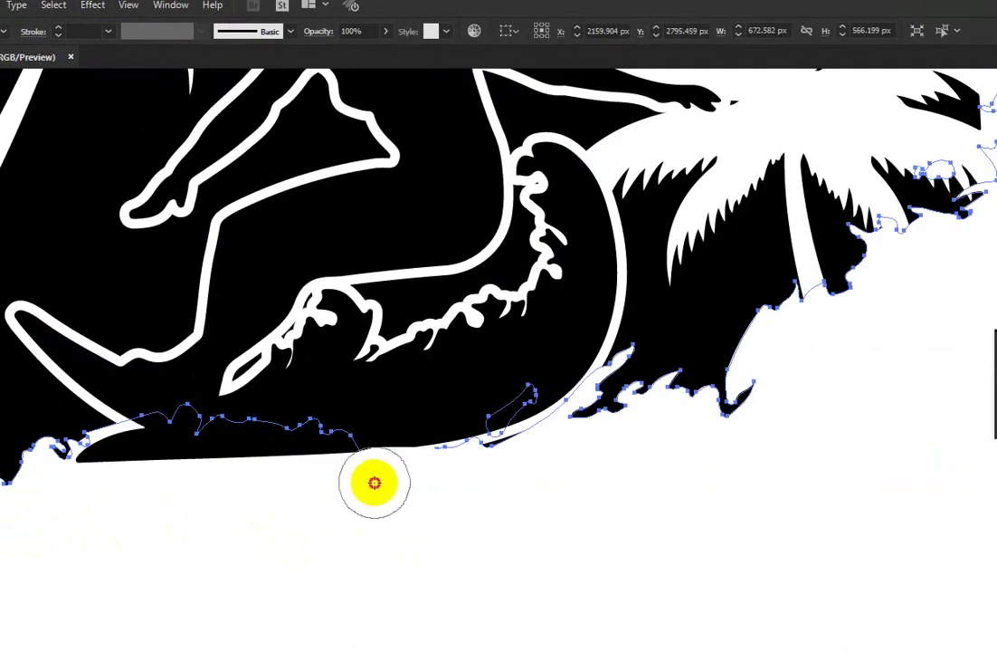
left_click_drag(484, 470, 509, 441)
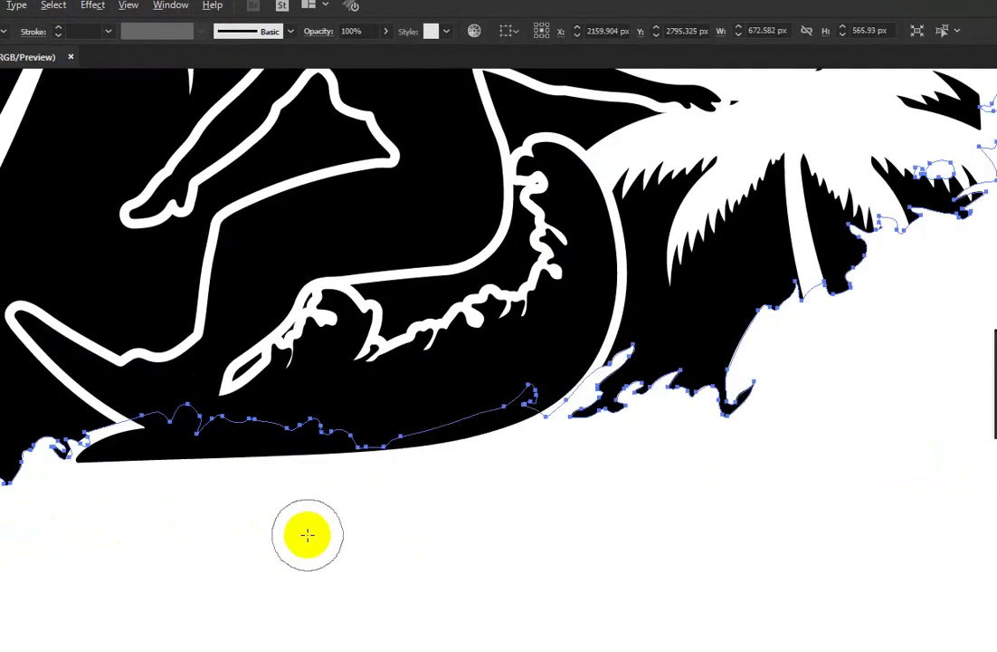
scroll(307, 534, "down", 5)
left_click(405, 548)
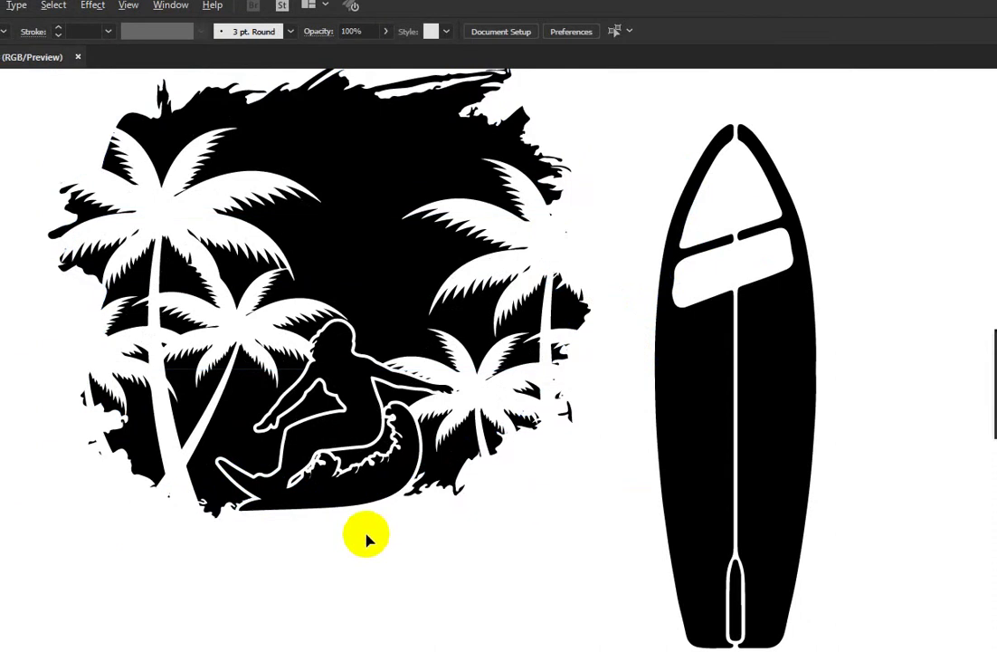
scroll(368, 534, "down", 4)
scroll(391, 337, "down", 1)
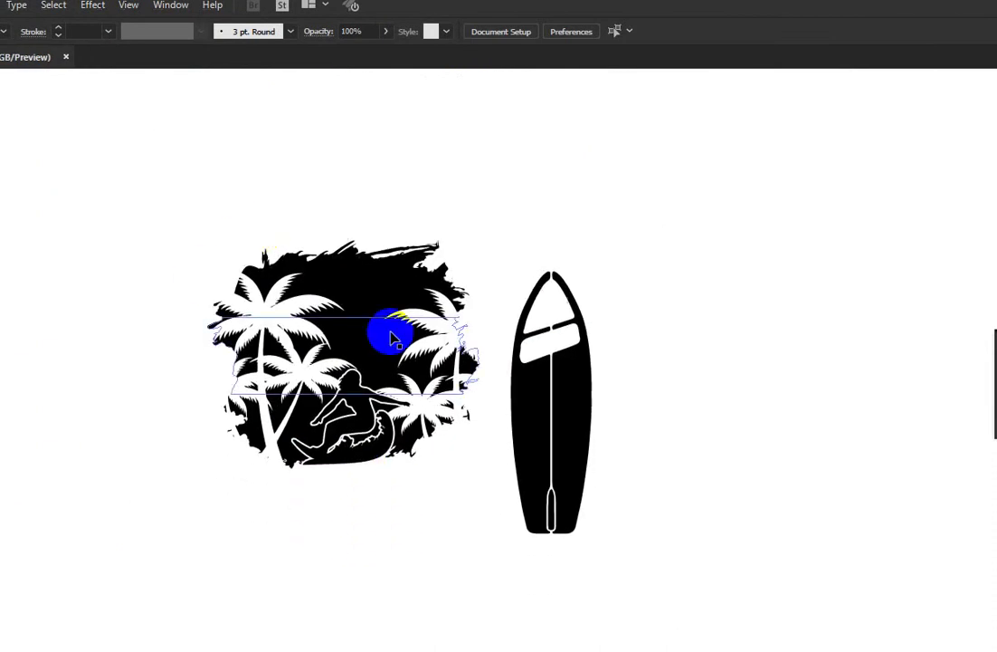
Step: Shrink the surfboard, tilt it, and move it beside the surfer's legs
left_click(536, 414)
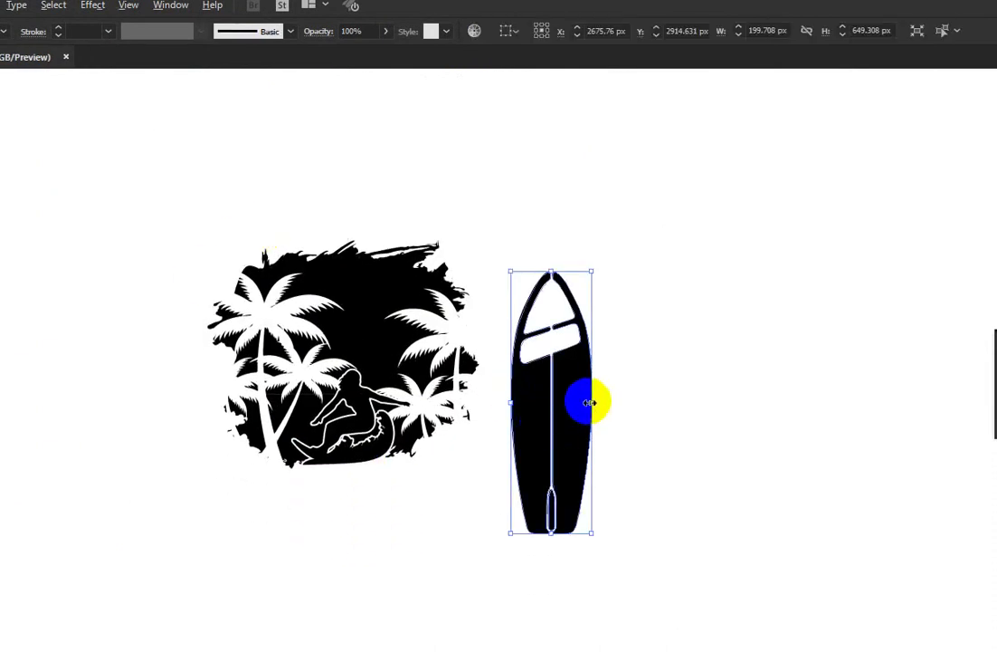
mouse_move(590, 401)
left_mouse_down()
mouse_move(566, 405)
mouse_move(367, 312)
mouse_move(391, 313)
mouse_move(364, 398)
mouse_move(397, 397)
mouse_move(280, 450)
mouse_move(329, 452)
left_mouse_up()
scroll(392, 472, "up", 2)
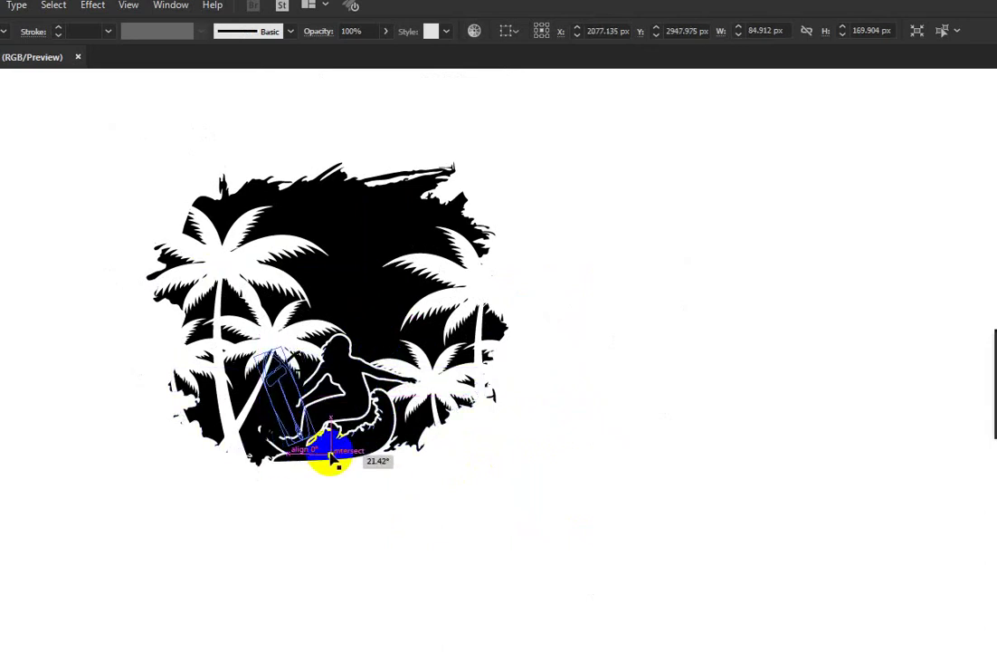
left_click_drag(288, 393, 282, 420)
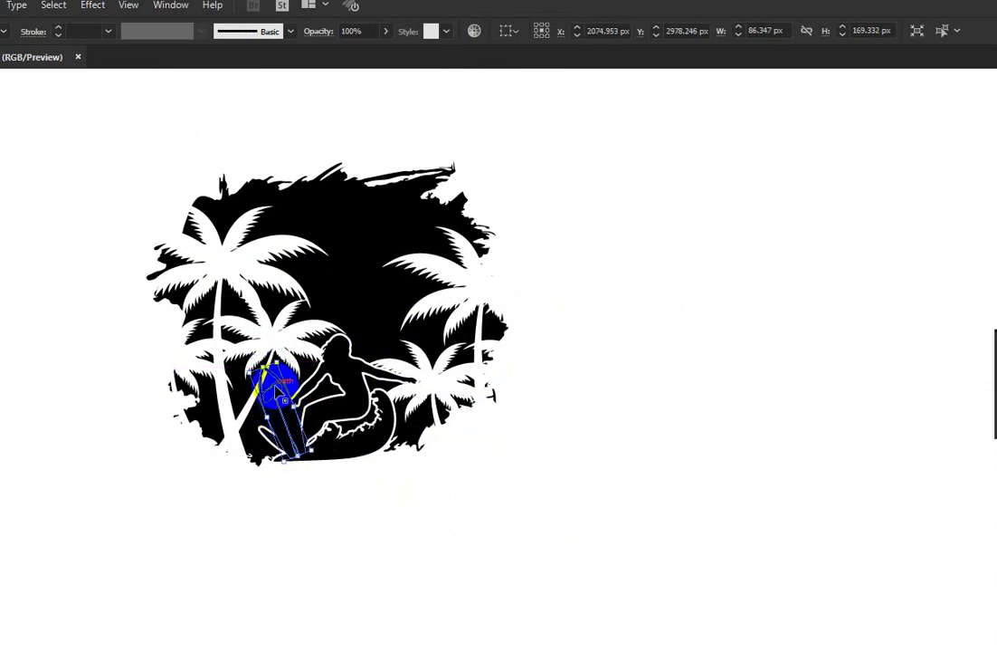
left_click_drag(285, 376, 321, 403)
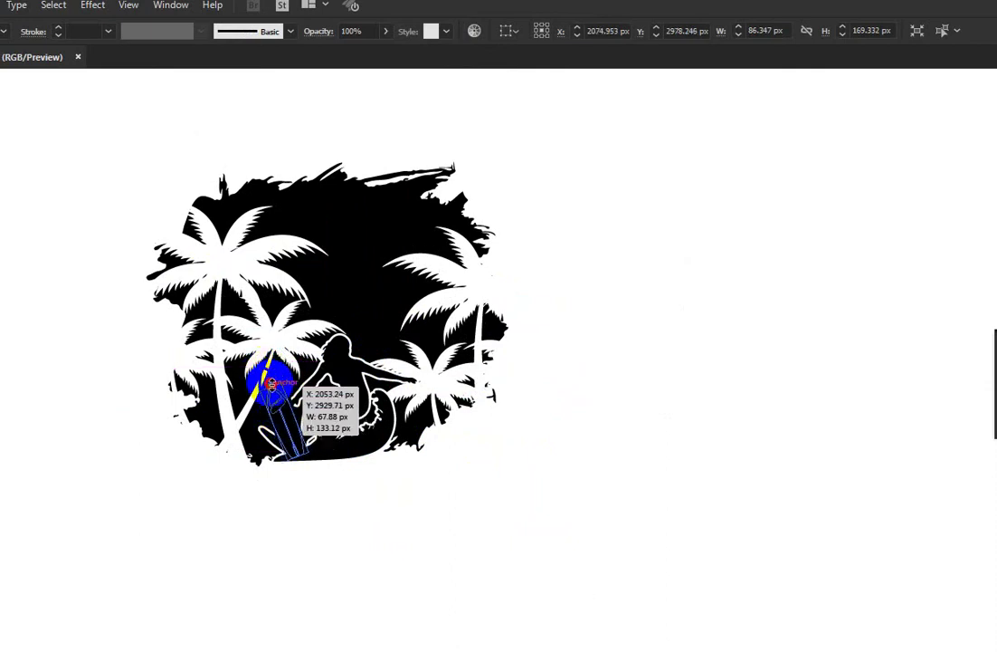
Step: Check the surfboard placement and recentre the artwork in view
left_click(327, 519)
left_click(283, 429)
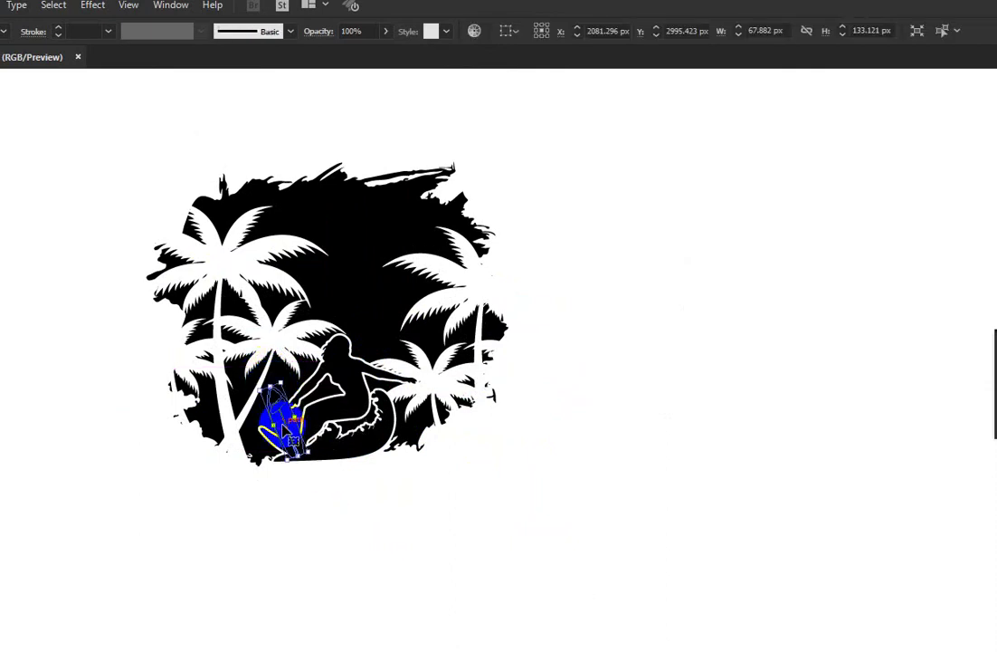
scroll(283, 407, "up", 3)
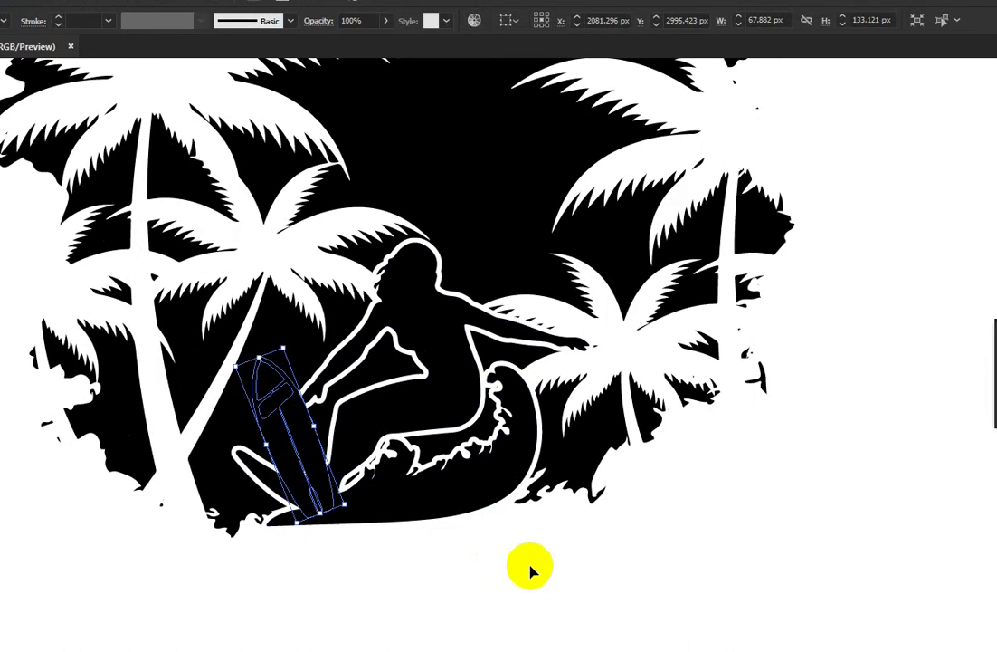
left_click(532, 568)
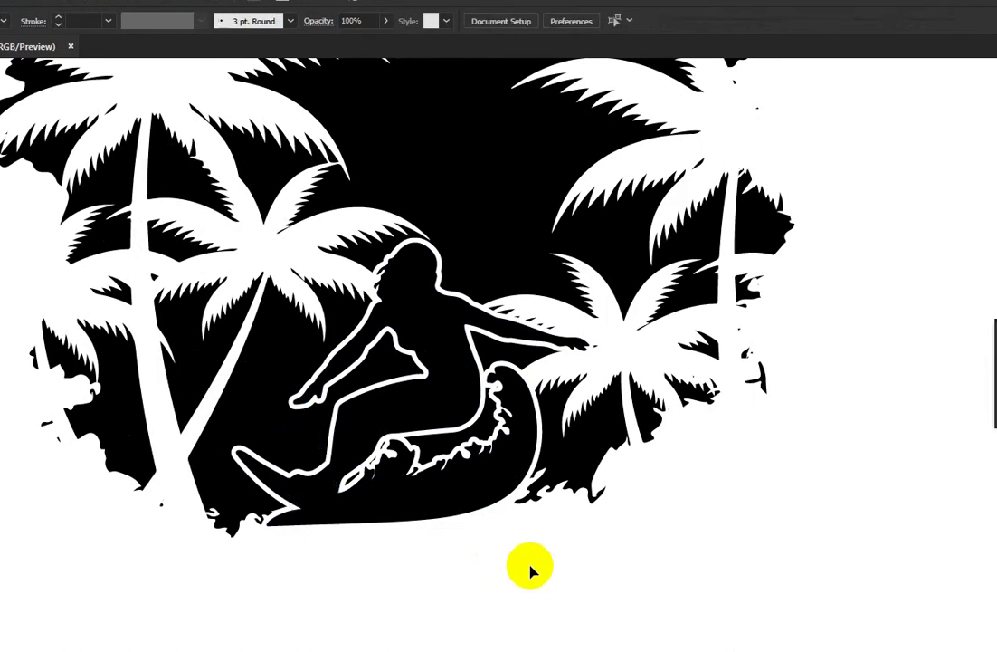
scroll(445, 579, "down", 5)
left_click(409, 463)
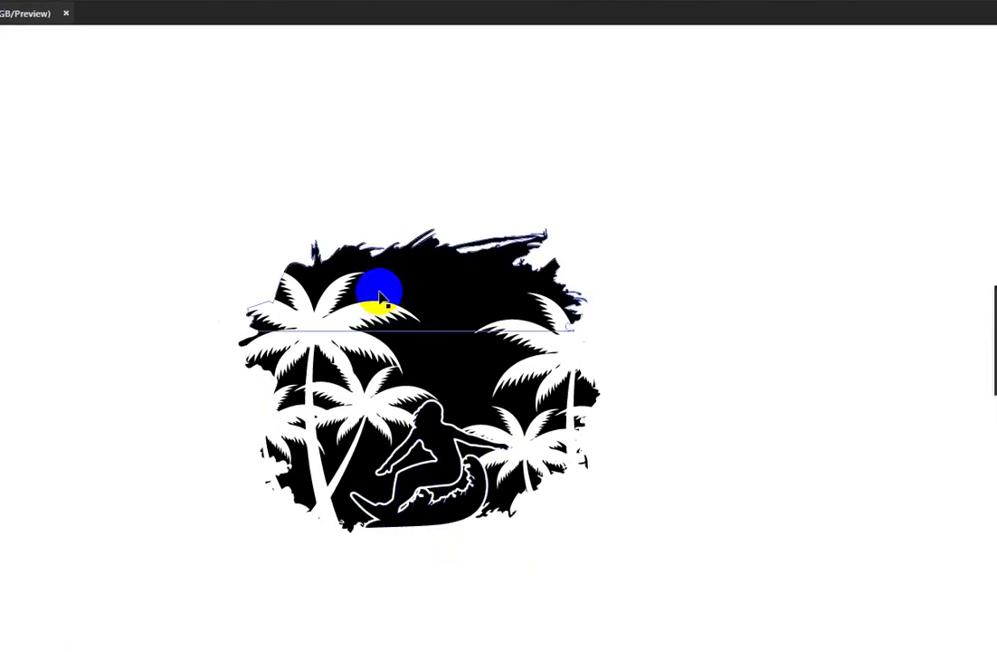
scroll(378, 285, "down", 2)
scroll(412, 344, "up", 2)
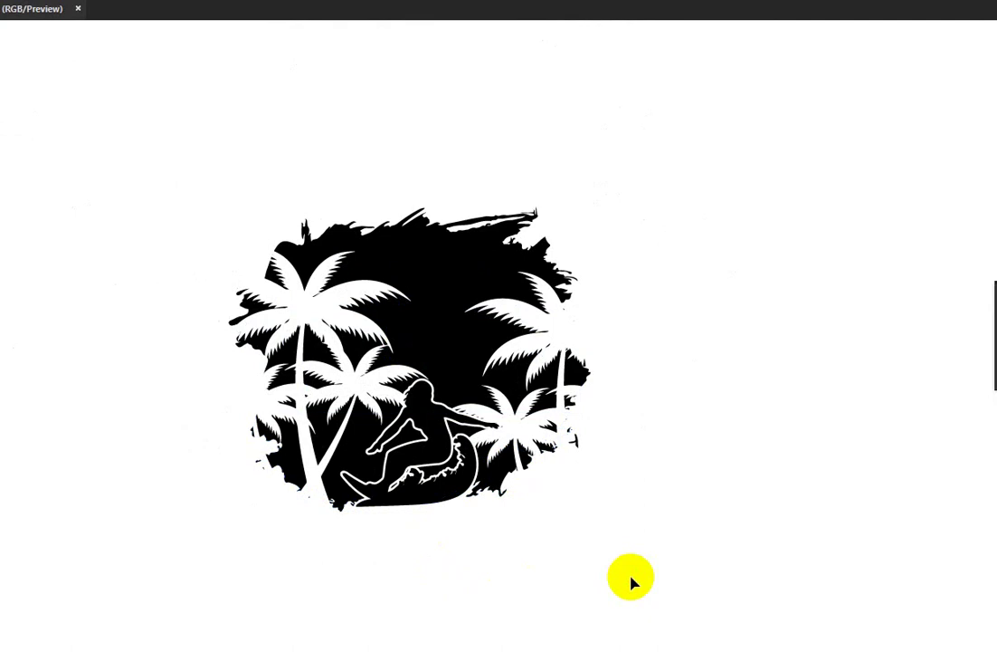
left_click_drag(456, 467, 454, 374)
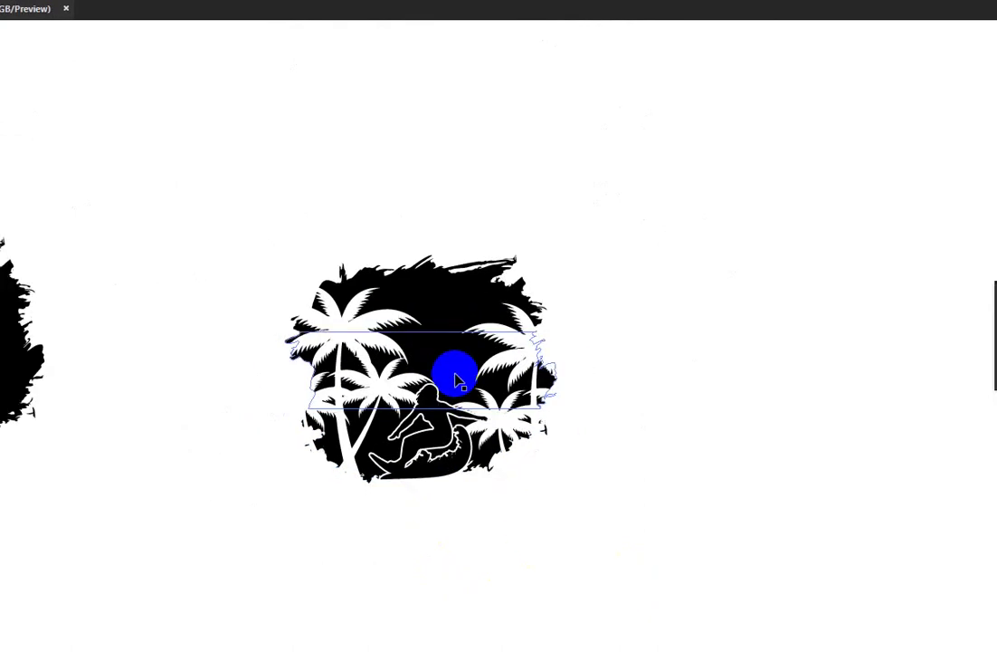
Step: Run a web search for 'californi quote' in the browser
left_click(340, 634)
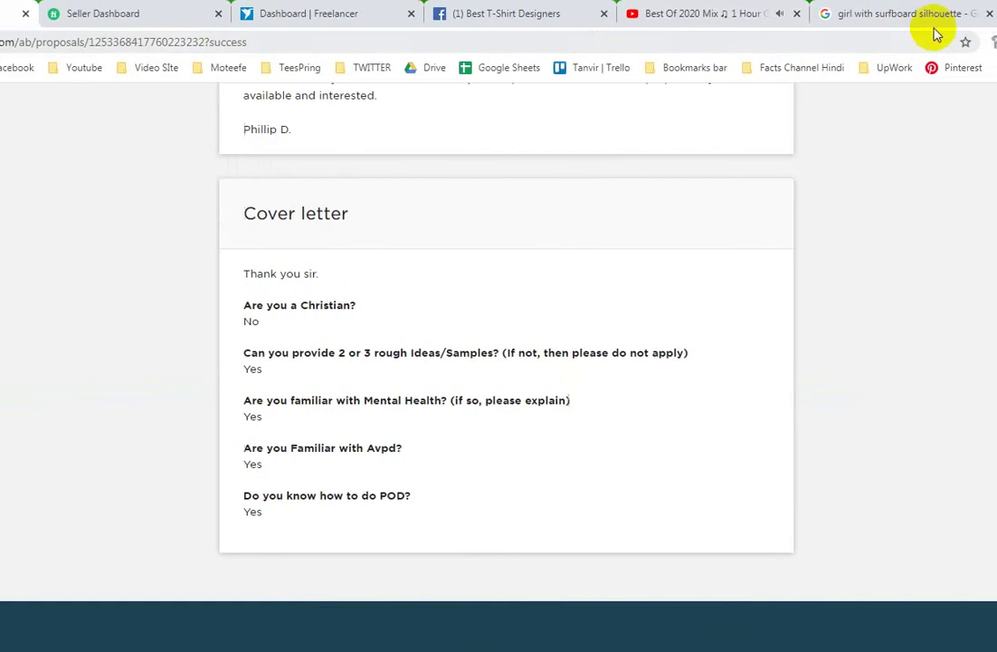
left_click(918, 14)
left_click(782, 46)
type("cal")
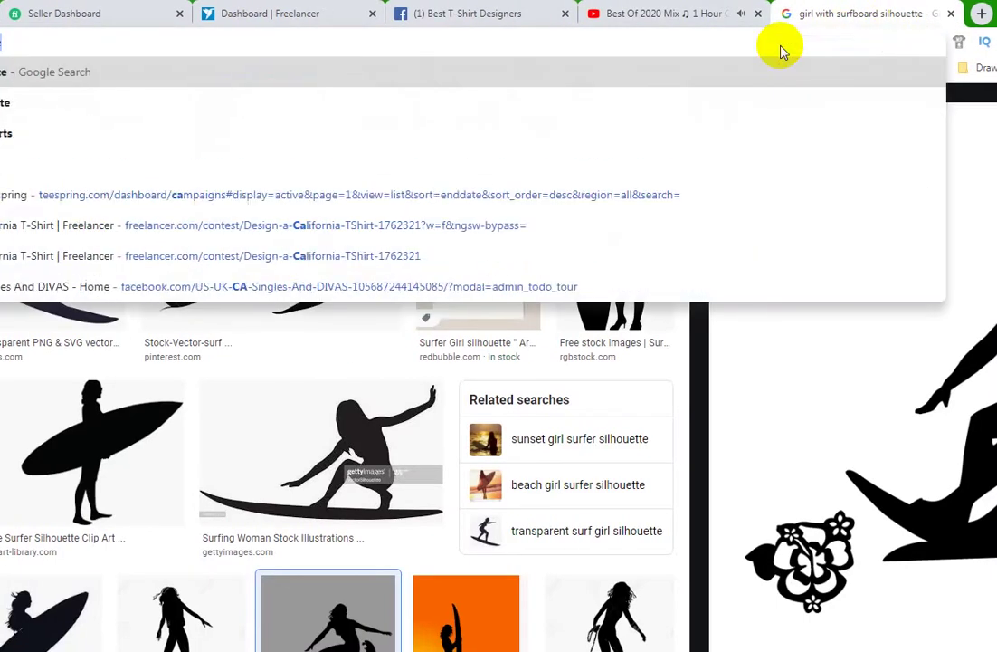
type("iforni")
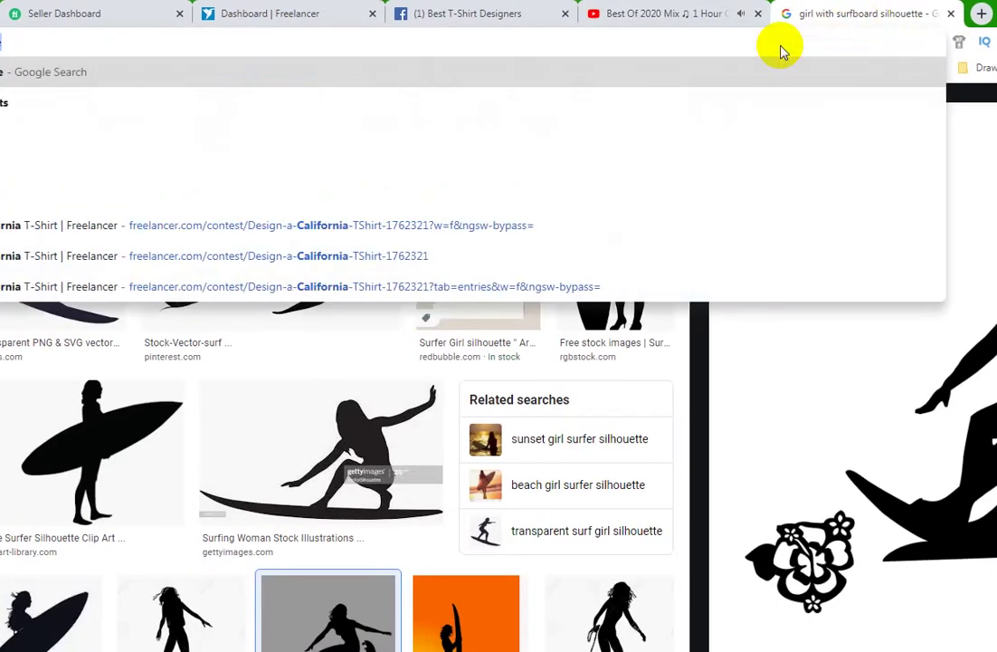
type(" quote")
key("Return")
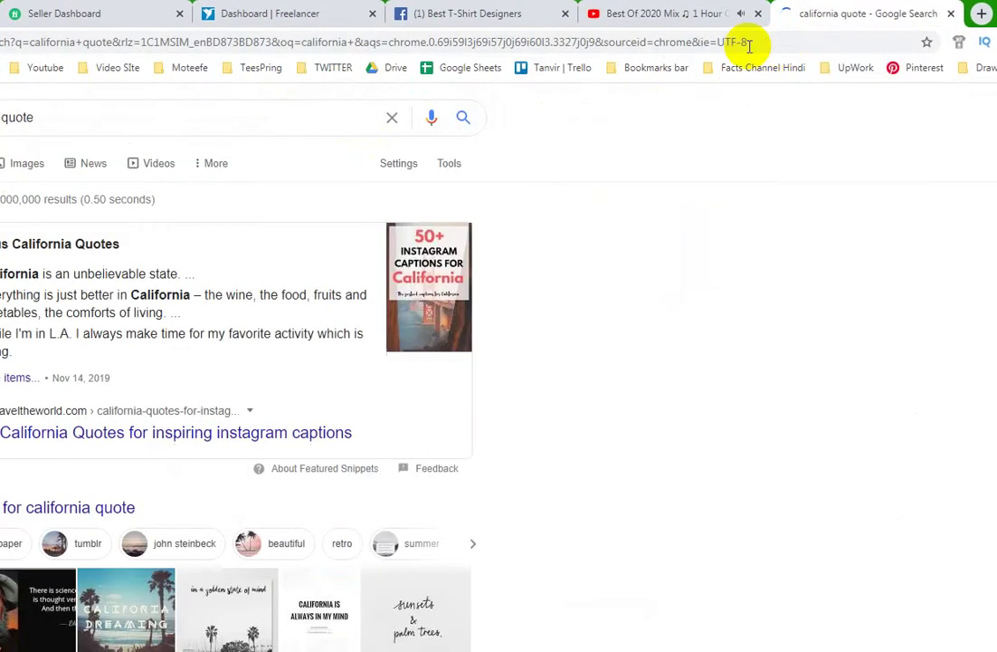
Step: Search 'california text vector' and browse the image results
double_click(245, 113)
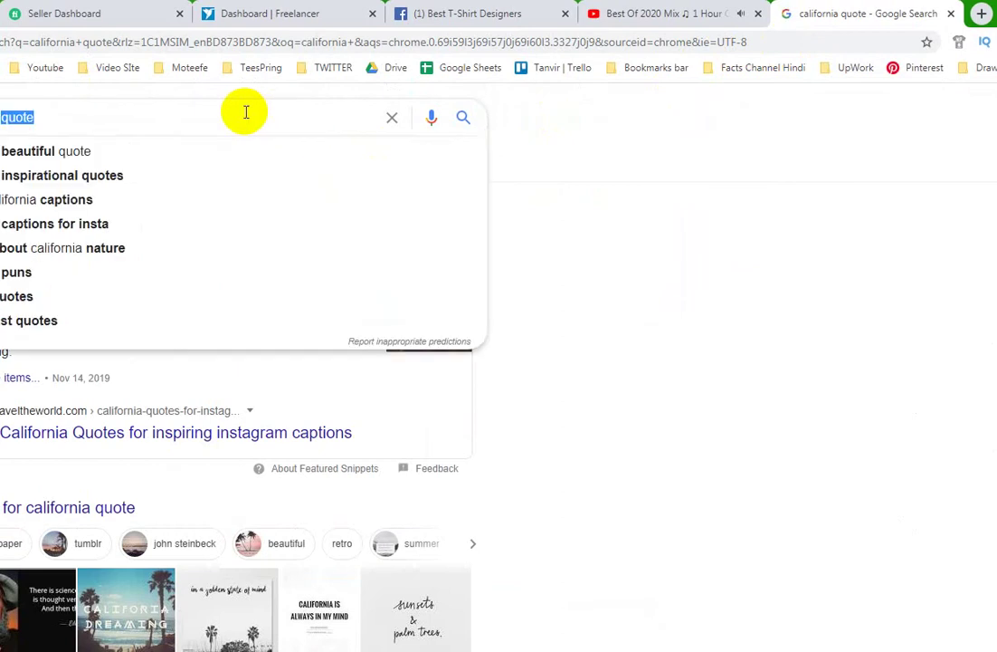
type("text vector")
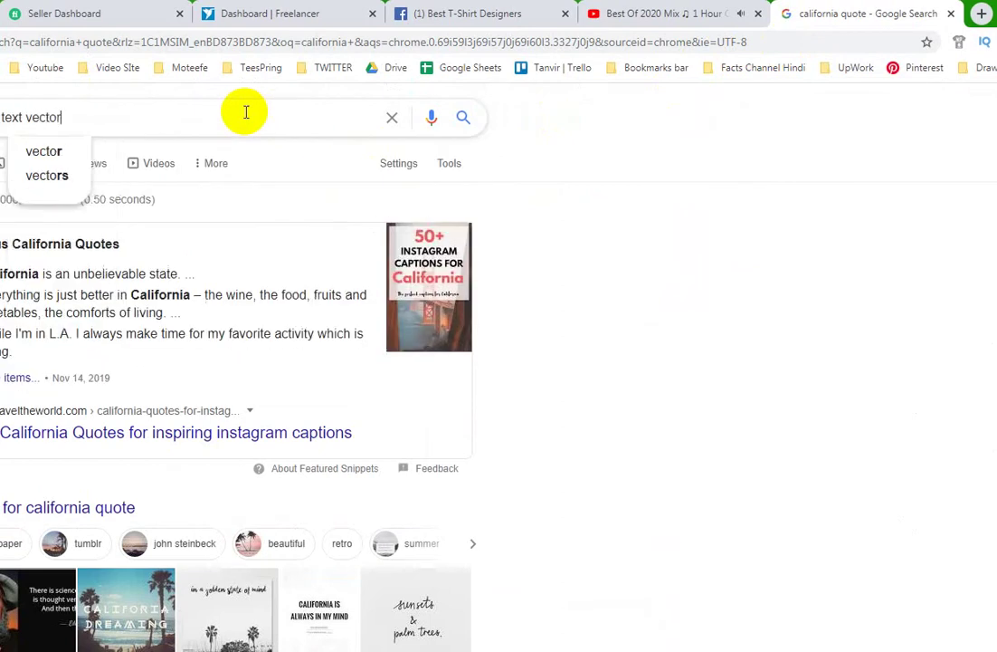
key("Return")
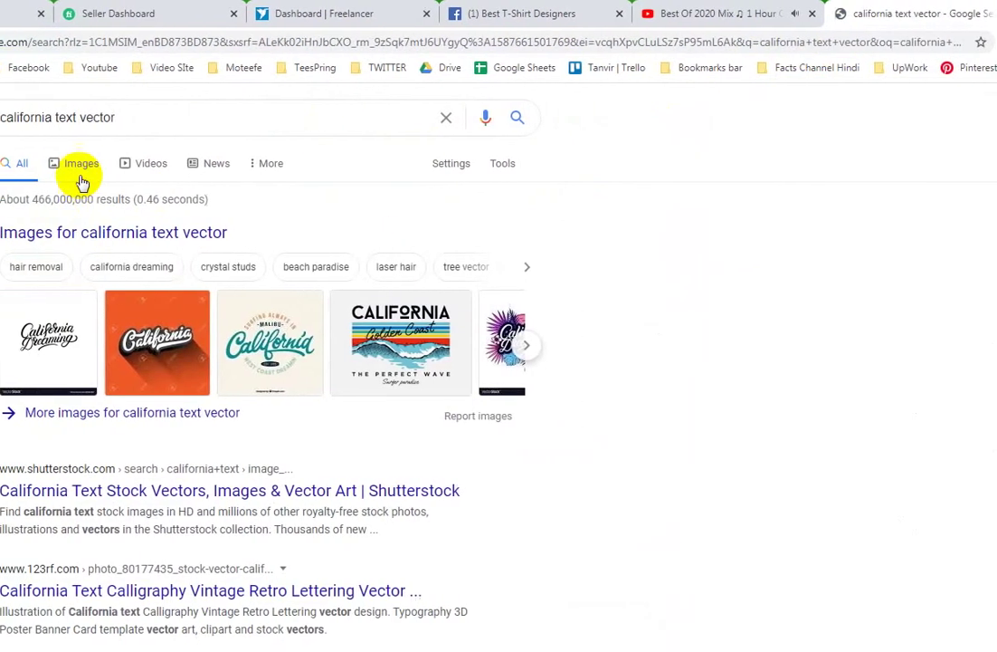
left_click(81, 181)
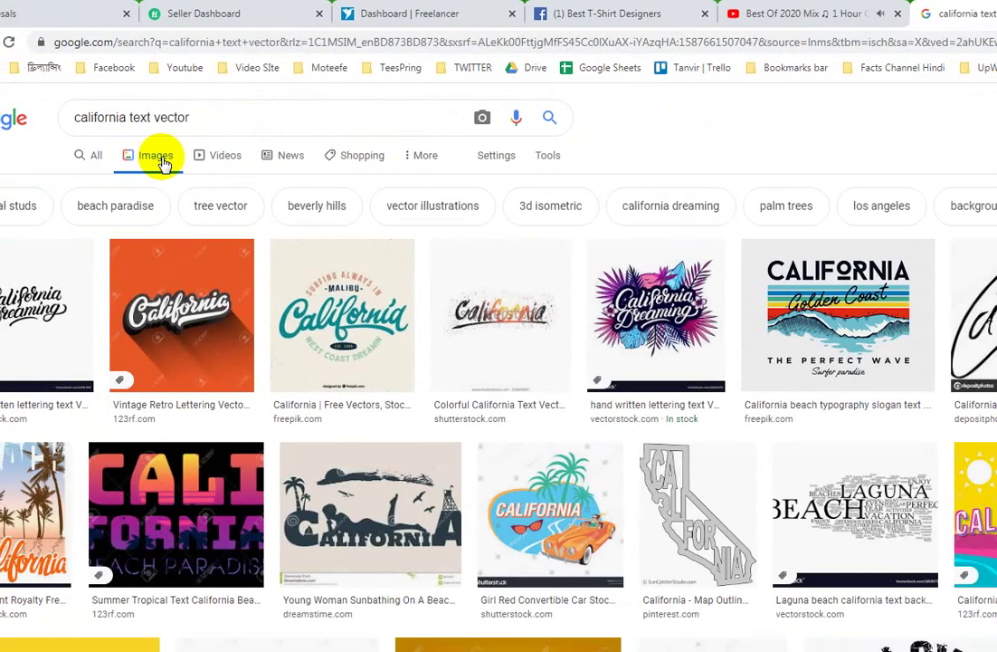
scroll(707, 456, "down", 3)
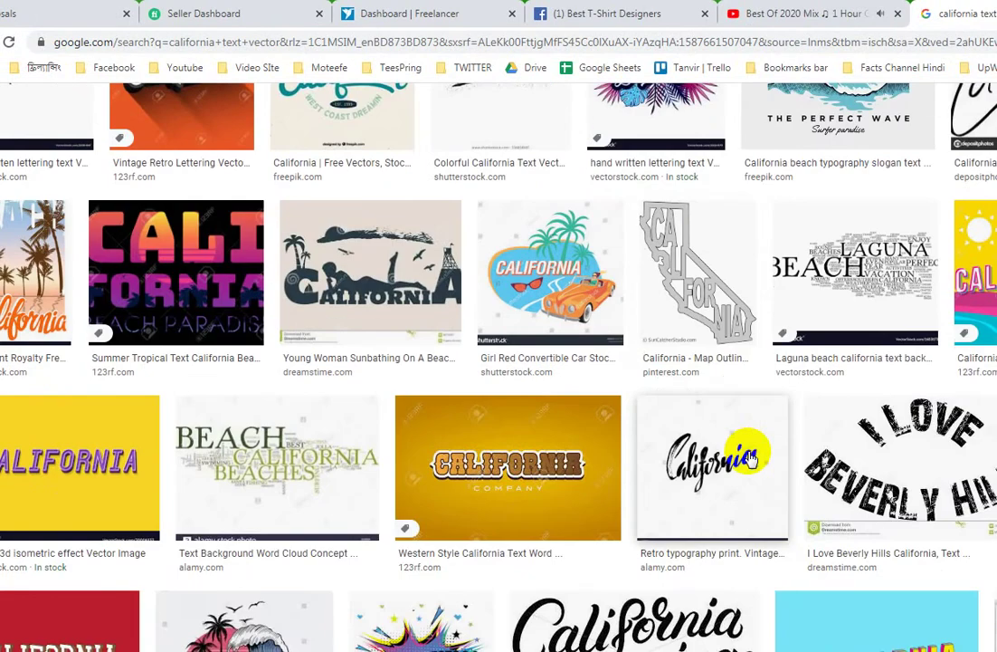
scroll(749, 457, "down", 1)
scroll(750, 457, "down", 1)
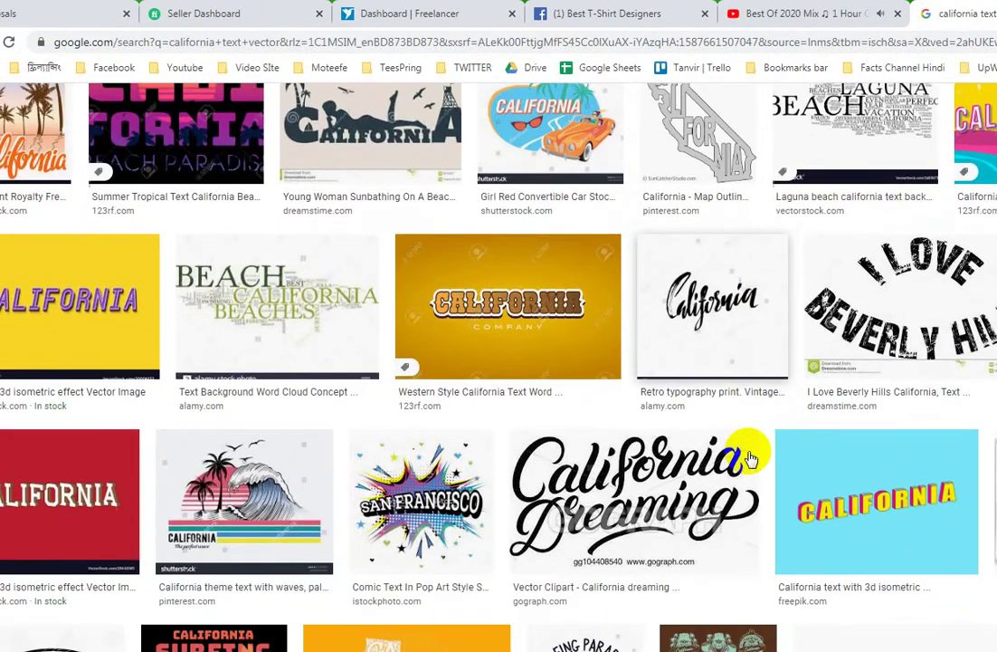
scroll(749, 457, "down", 2)
scroll(750, 457, "down", 2)
scroll(750, 457, "down", 2)
scroll(749, 457, "down", 2)
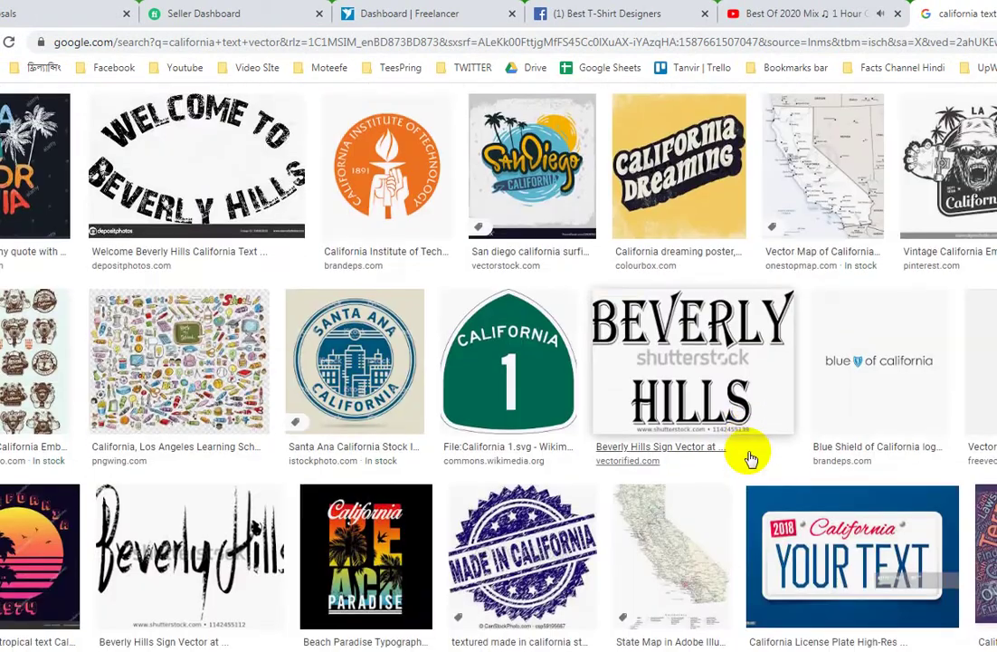
scroll(749, 457, "up", 2)
scroll(749, 457, "up", 6)
scroll(724, 448, "up", 5)
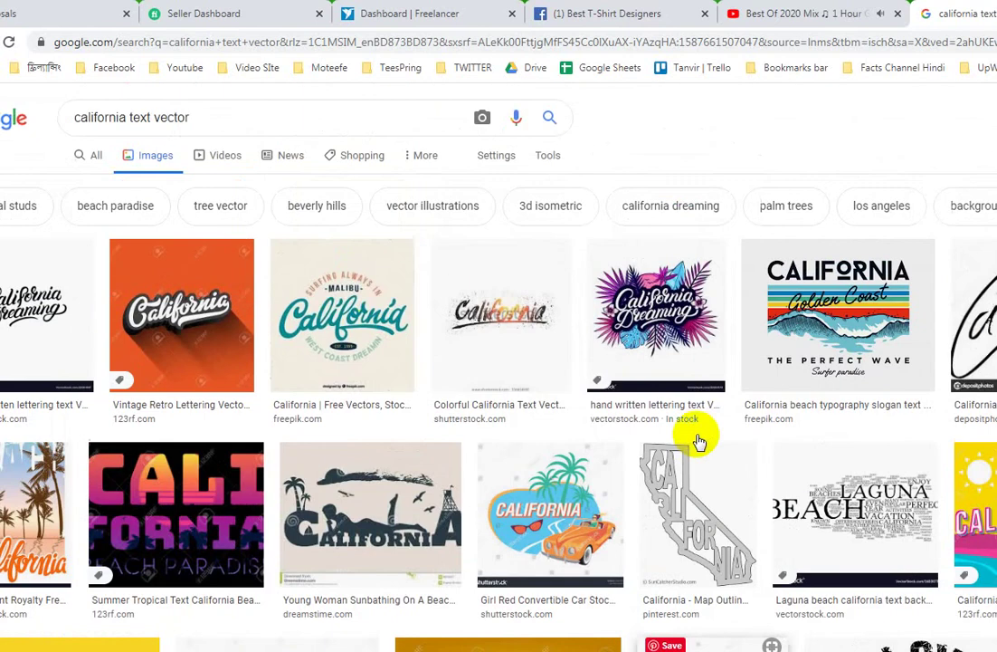
Step: Preview the Surfing Always in Malibu California lettering and copy the image
left_click(367, 297)
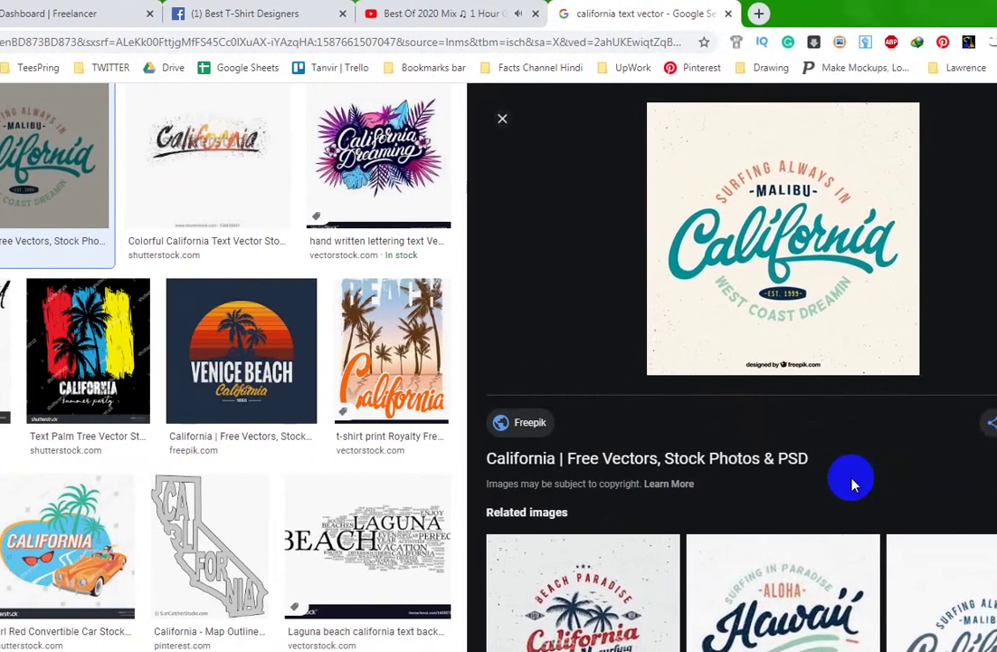
left_click(878, 554)
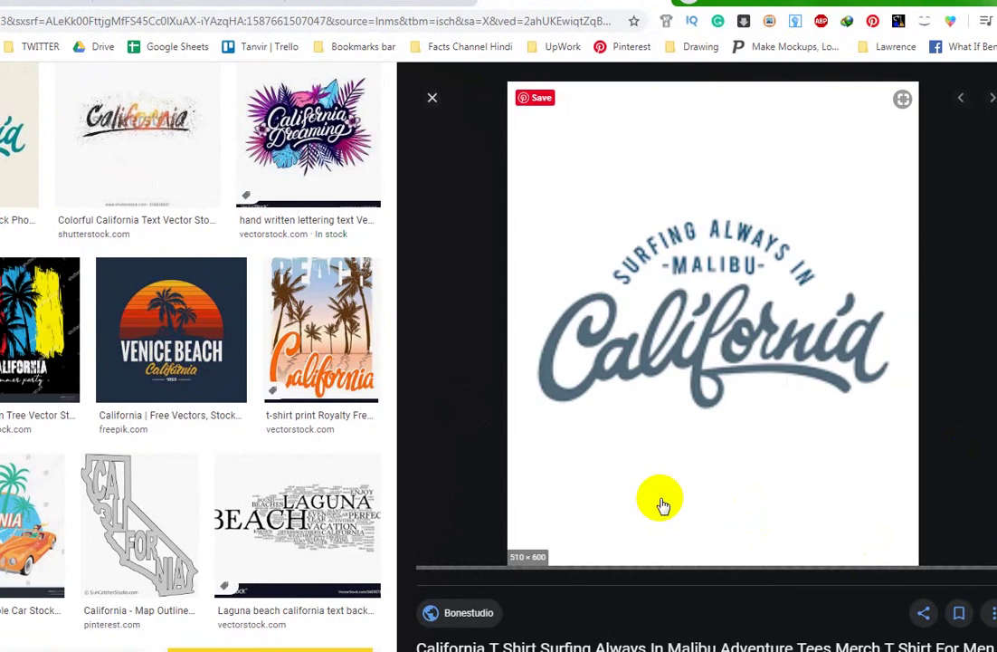
right_click(648, 357)
left_click(689, 508)
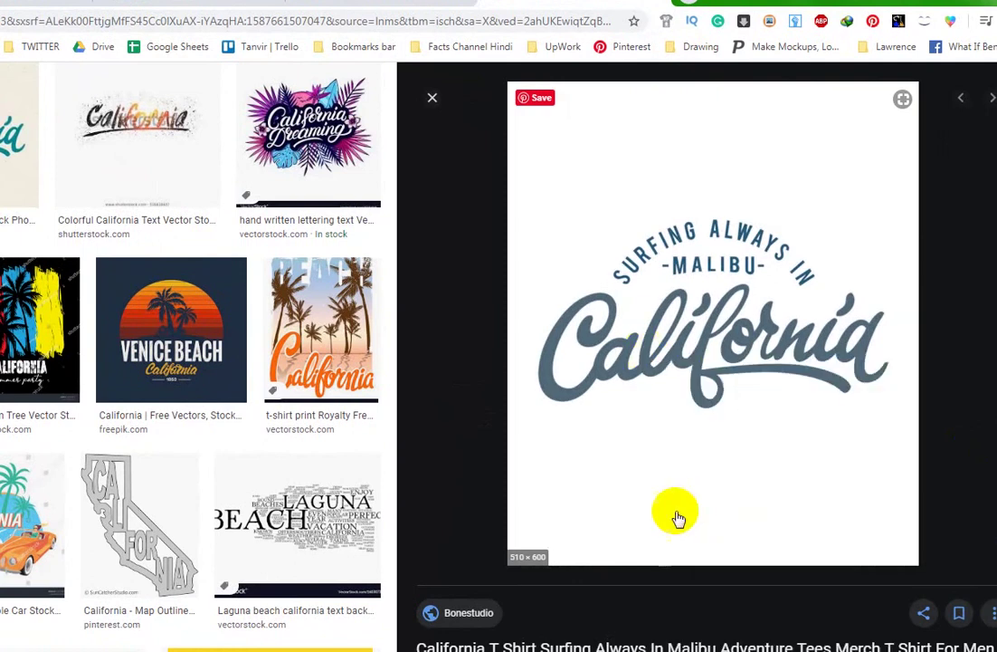
left_click(70, 637)
Step: Paste the California lettering image to the right of the palm-tree surfer graphic
left_click(427, 241)
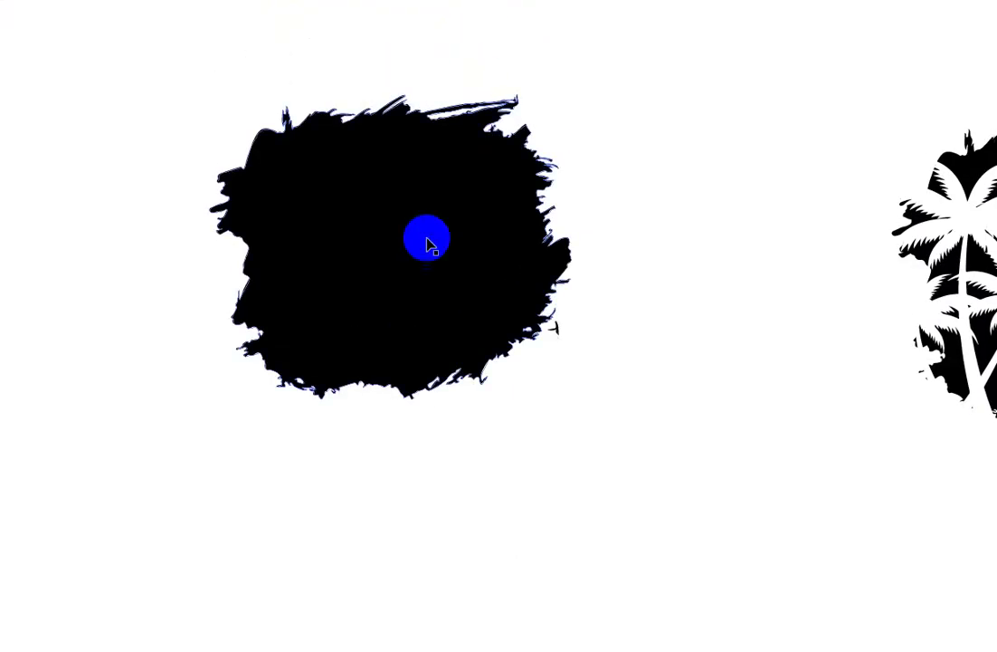
left_click(779, 427)
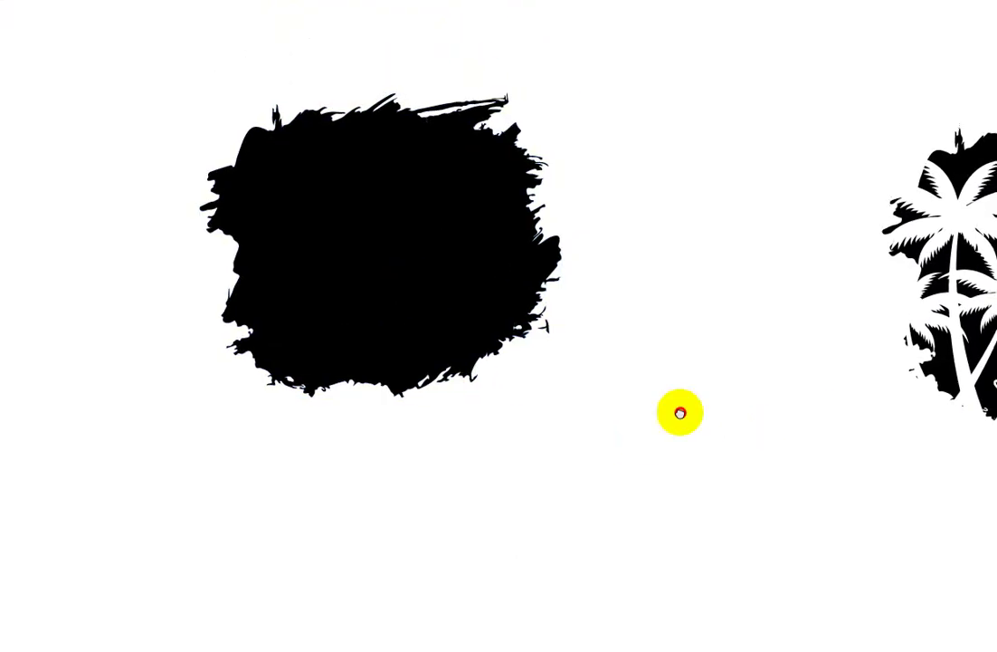
mouse_move(679, 411)
left_mouse_down()
mouse_move(528, 441)
mouse_move(426, 489)
left_mouse_up()
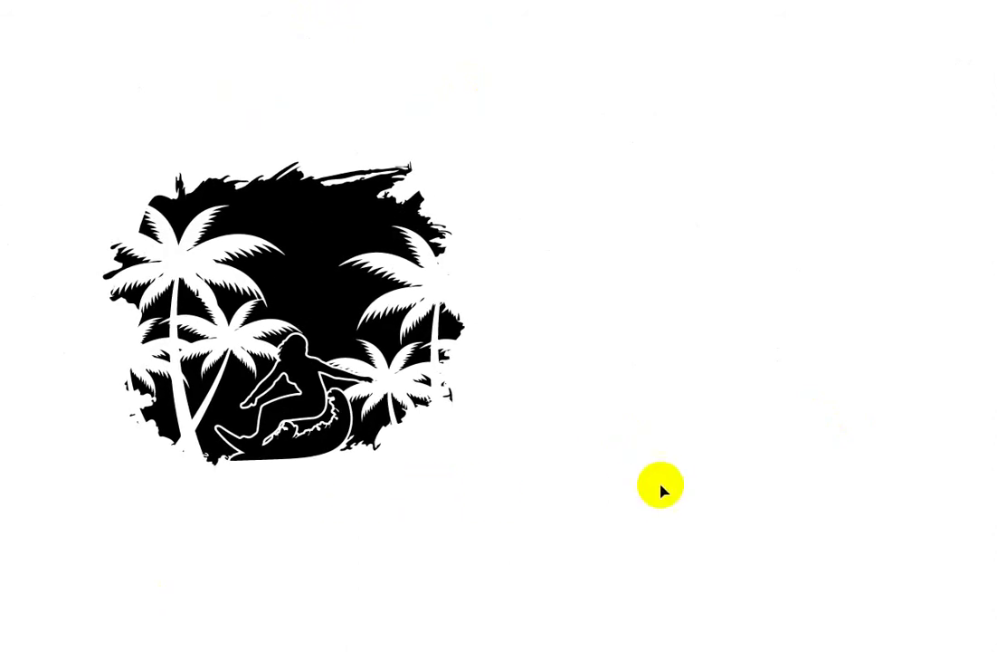
key("ctrl+v")
left_click_drag(645, 412, 713, 412)
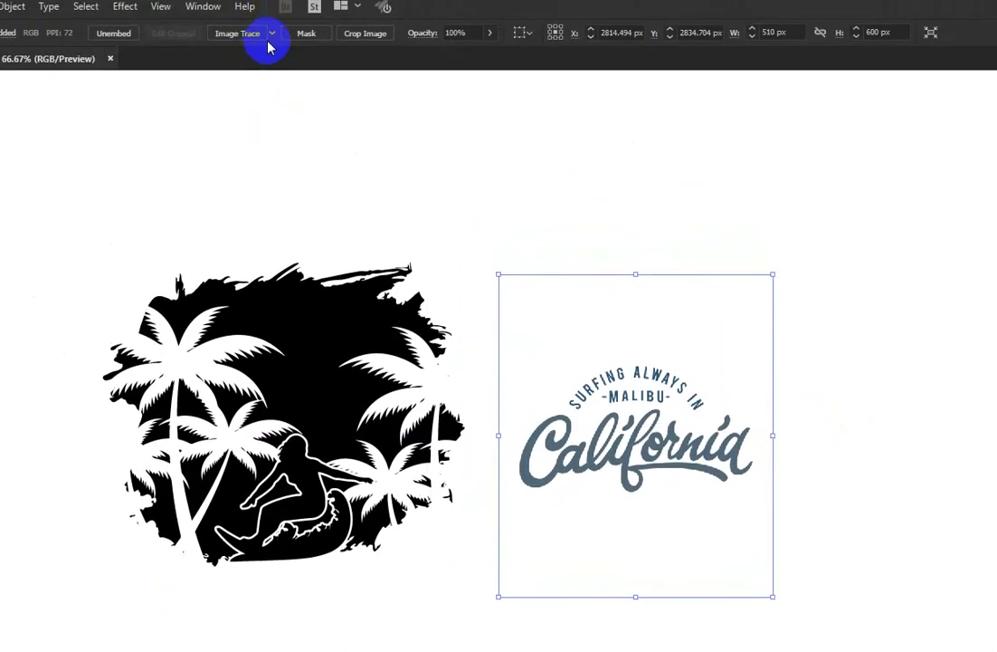
left_click(271, 35)
Step: Trace the lettering with the Silhouettes preset and expand it to vector paths
left_click(316, 238)
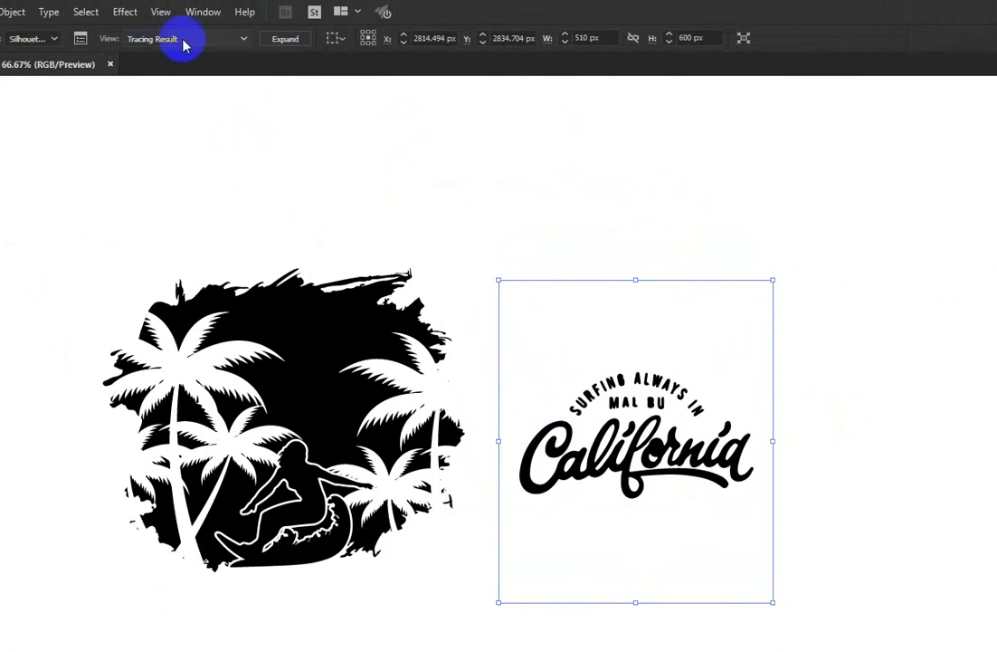
left_click(81, 38)
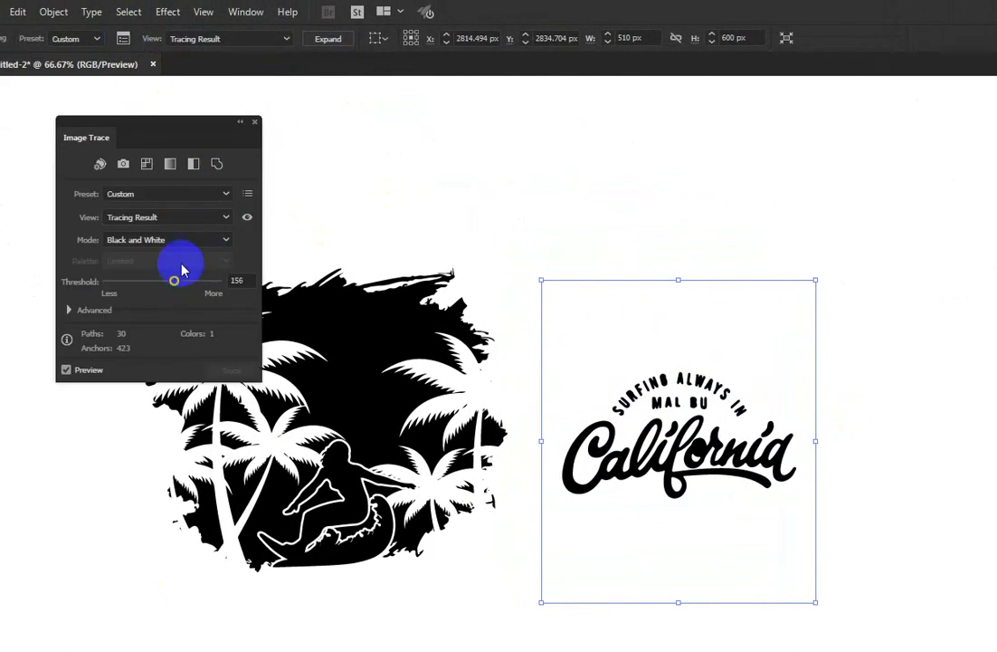
left_click(255, 122)
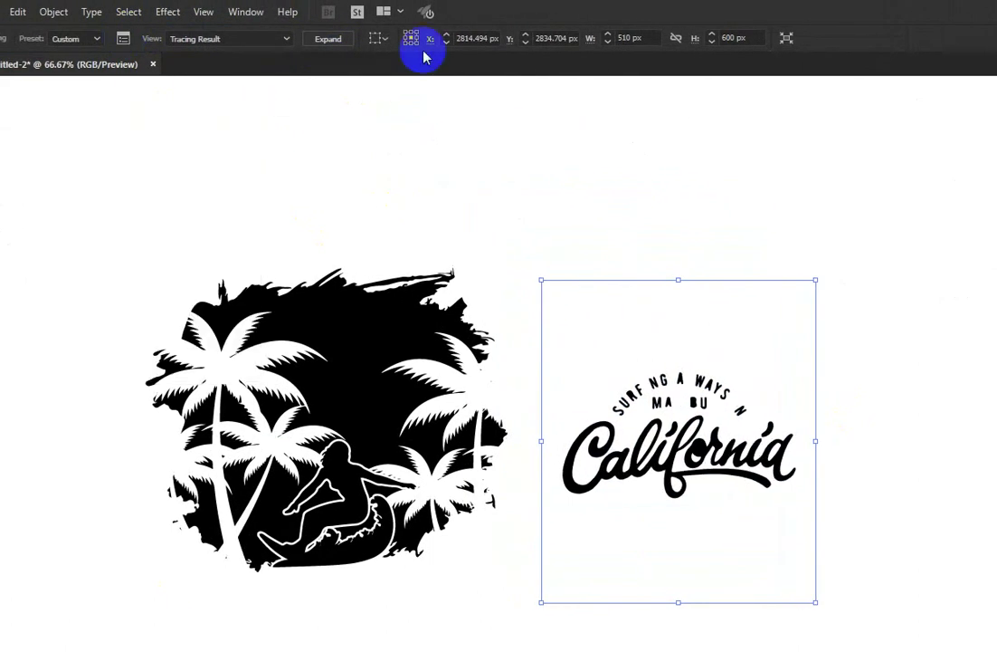
left_click(341, 38)
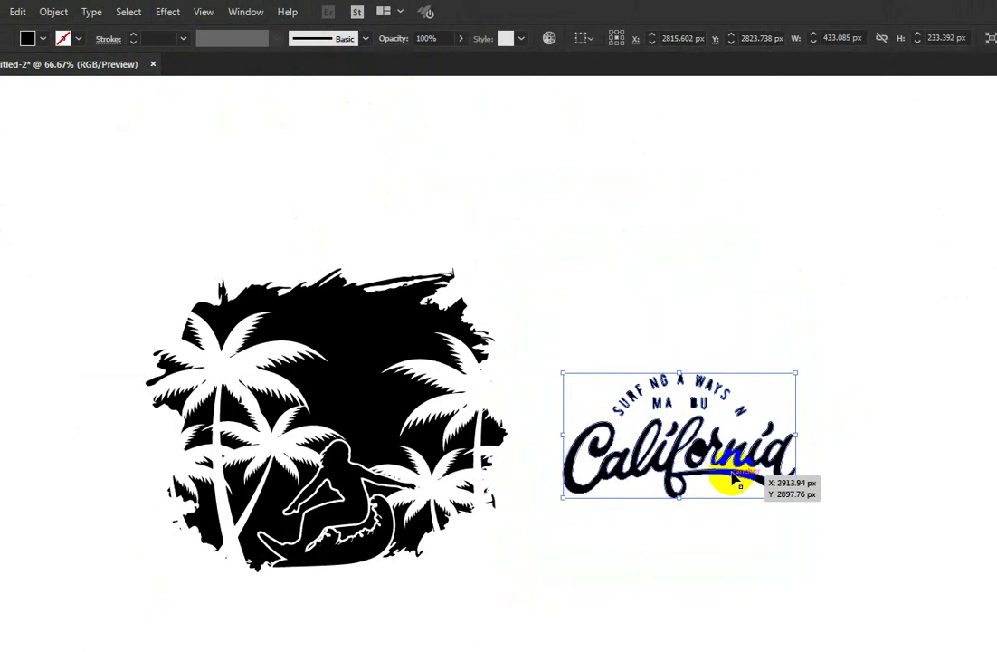
Step: Erase the small SURFING ALWAYS MALIBU text, leaving only the California script
scroll(735, 400, "up", 1)
scroll(751, 416, "up", 4)
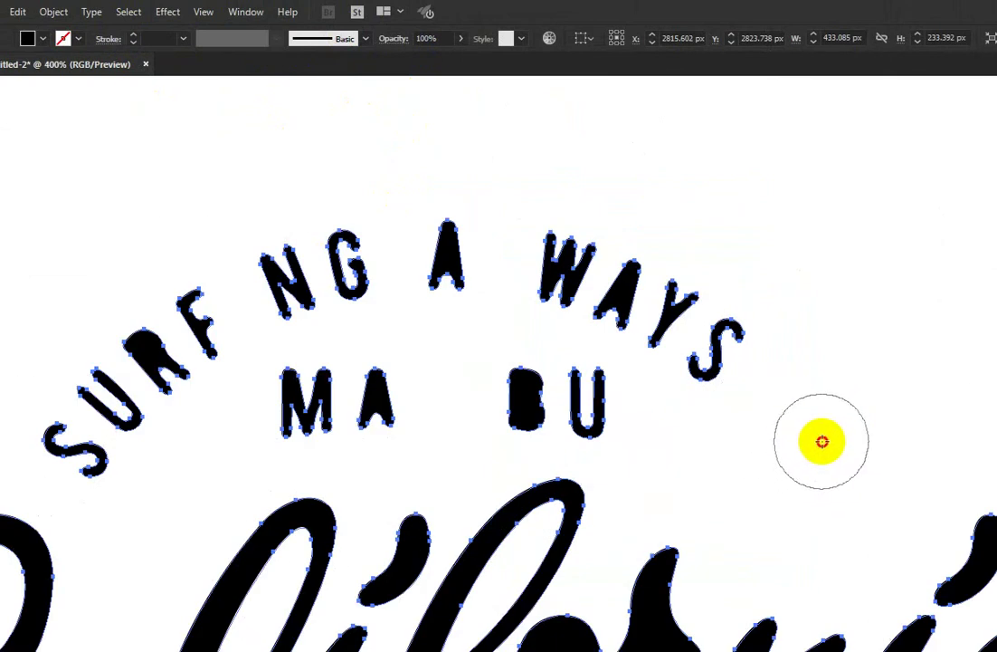
mouse_move(822, 441)
left_mouse_down()
mouse_move(556, 401)
mouse_move(213, 417)
mouse_move(102, 454)
mouse_move(290, 314)
mouse_move(737, 345)
mouse_move(359, 218)
mouse_move(394, 316)
left_mouse_up()
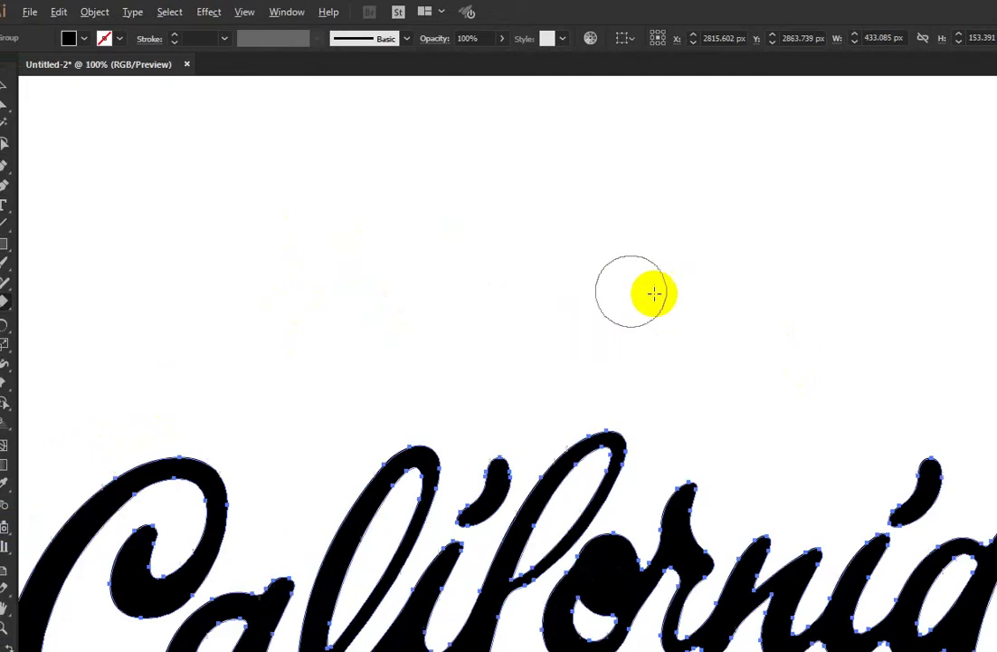
scroll(653, 293, "down", 4)
scroll(768, 412, "down", 1)
scroll(769, 415, "down", 1)
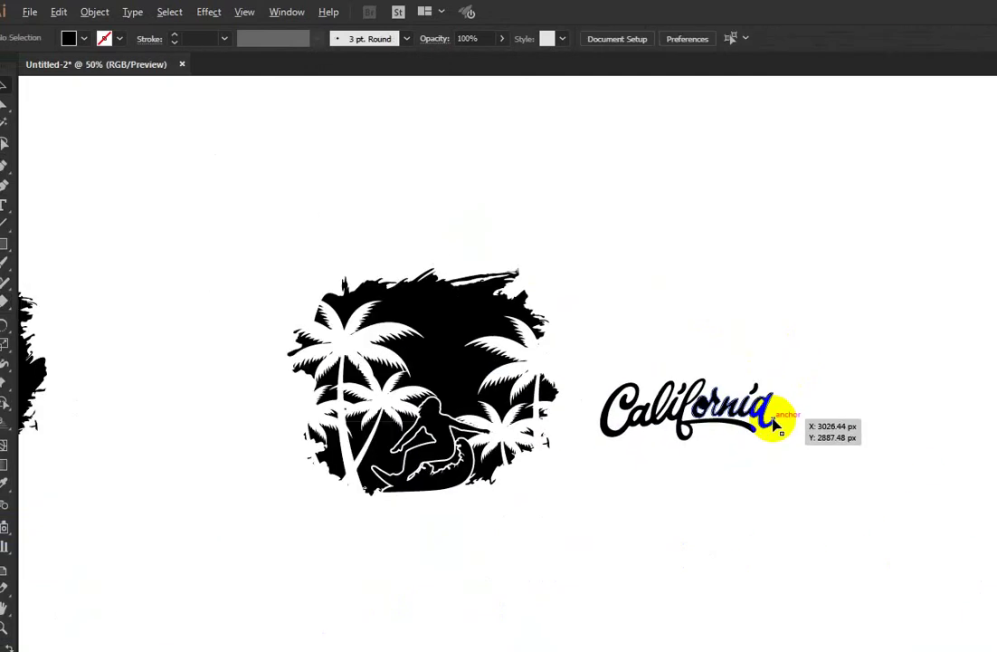
Step: Move the California script above the palm blob, scale it to about 620 px wide, and nudge it centred
left_click_drag(747, 426, 508, 264)
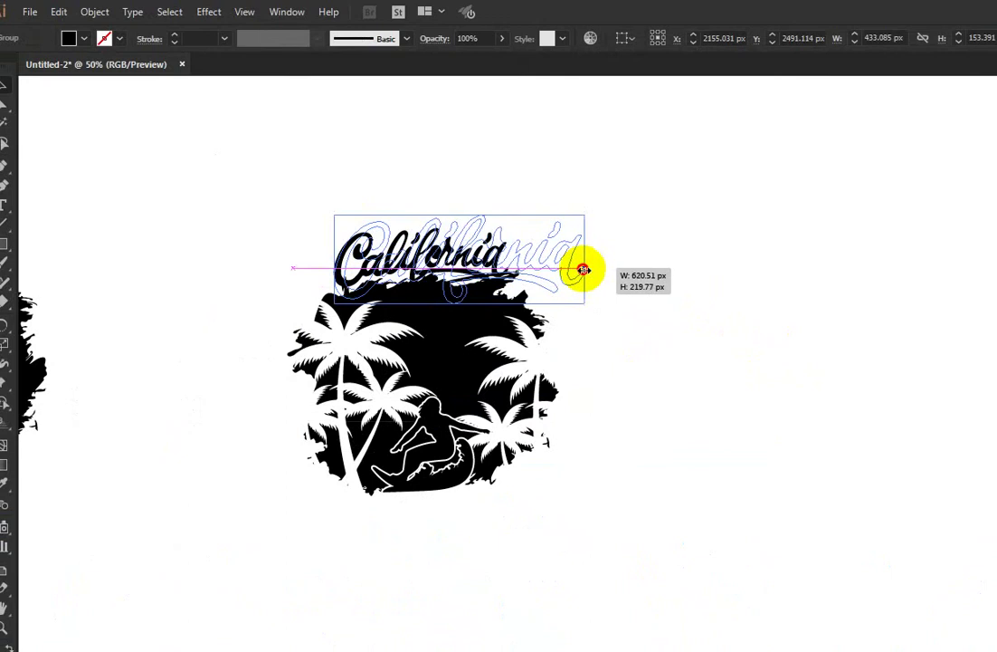
left_click_drag(508, 265, 583, 264)
left_click_drag(470, 259, 450, 271)
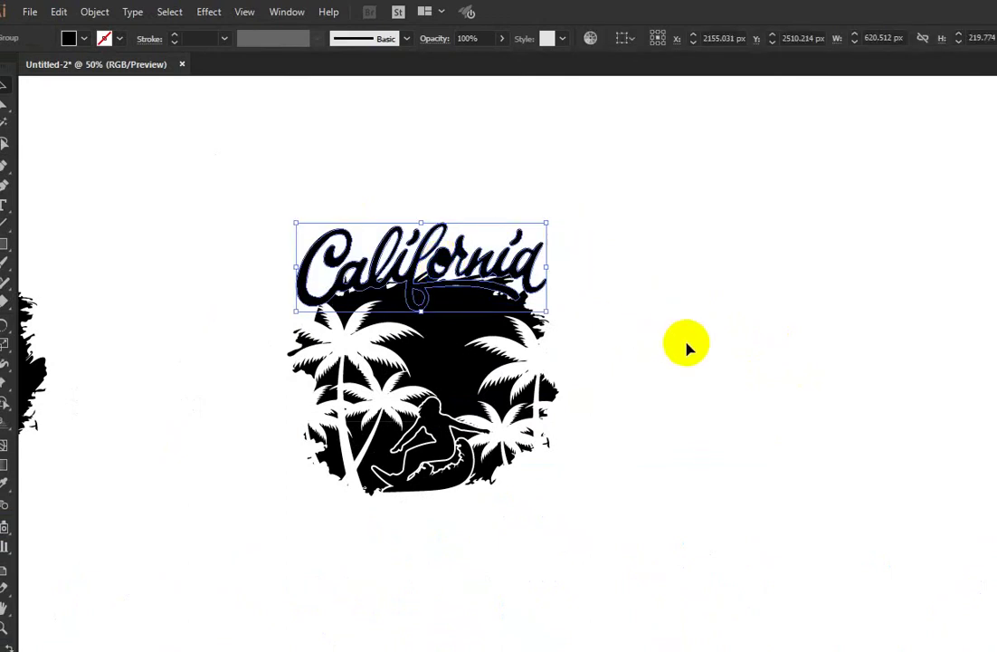
key("Right")
key("Right")
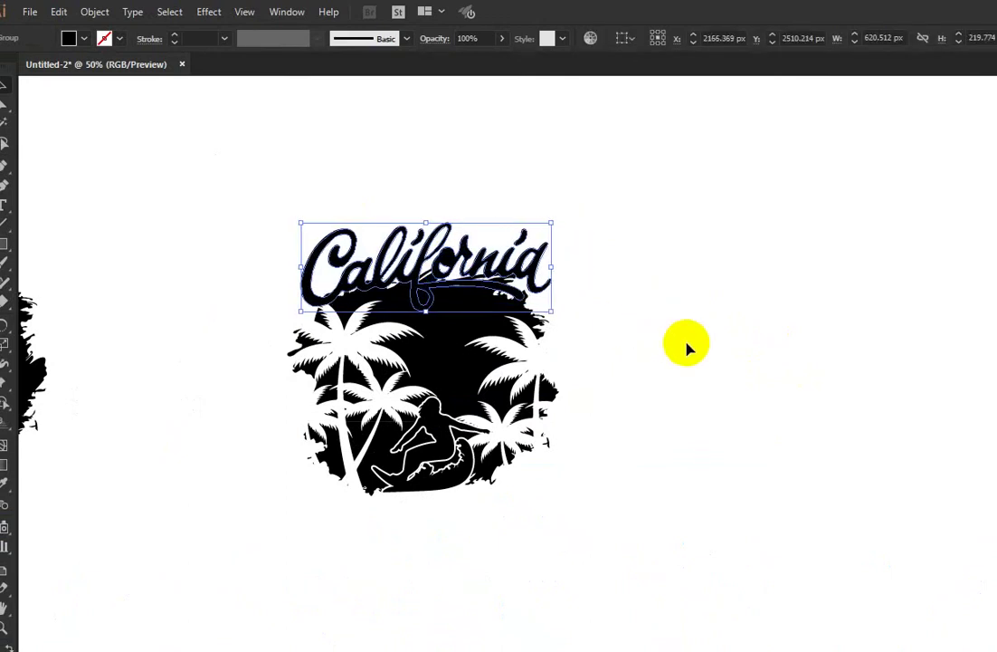
key("Right")
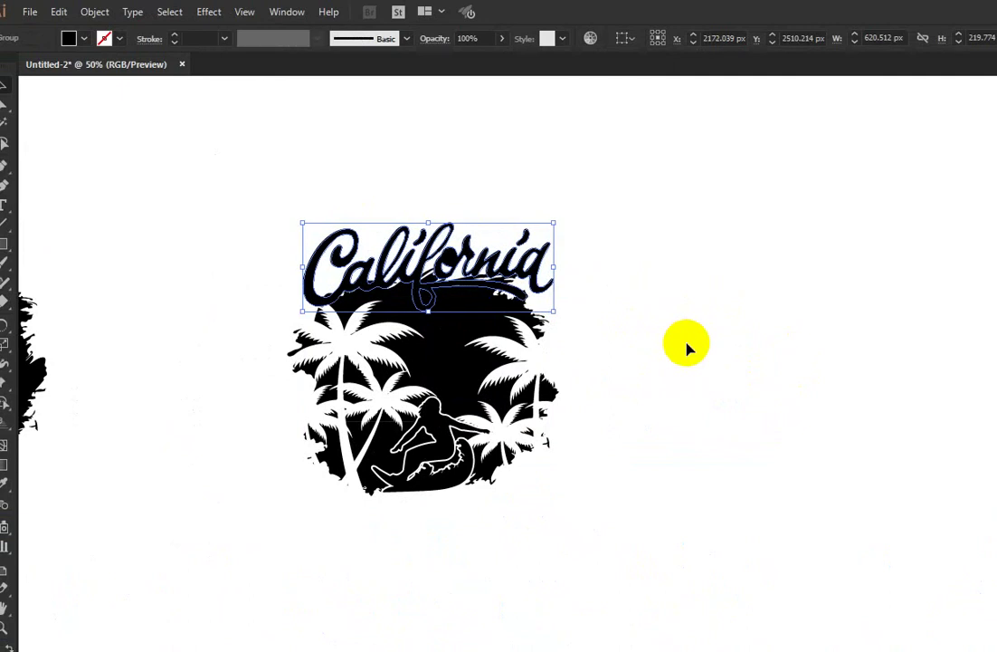
key("Left")
scroll(317, 181, "up", 1)
scroll(402, 191, "up", 1)
Step: Create an offset path outline around the California lettering
left_click(111, 12)
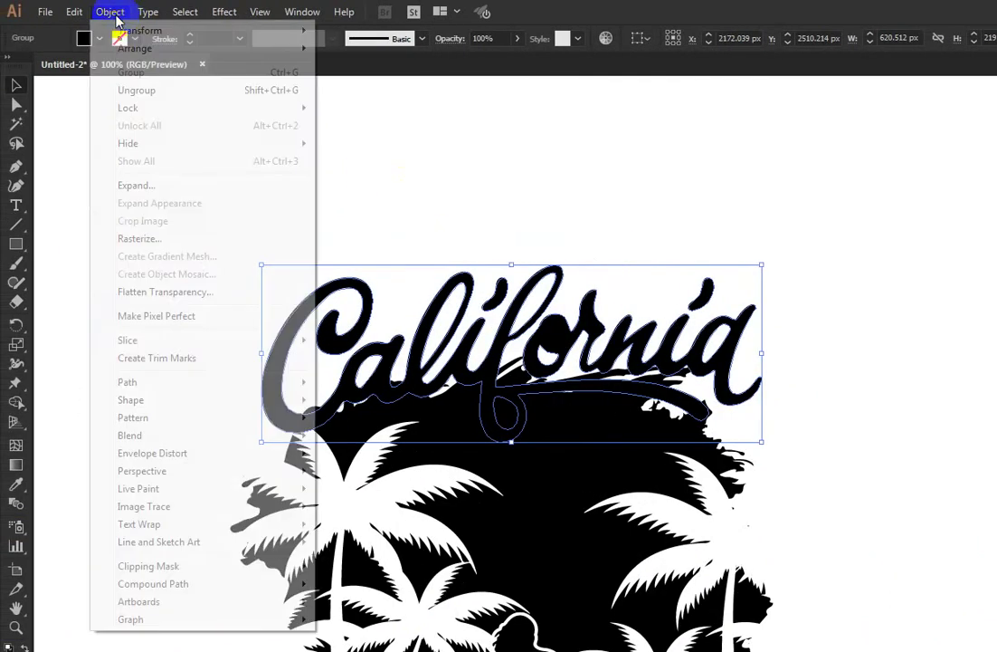
mouse_move(127, 382)
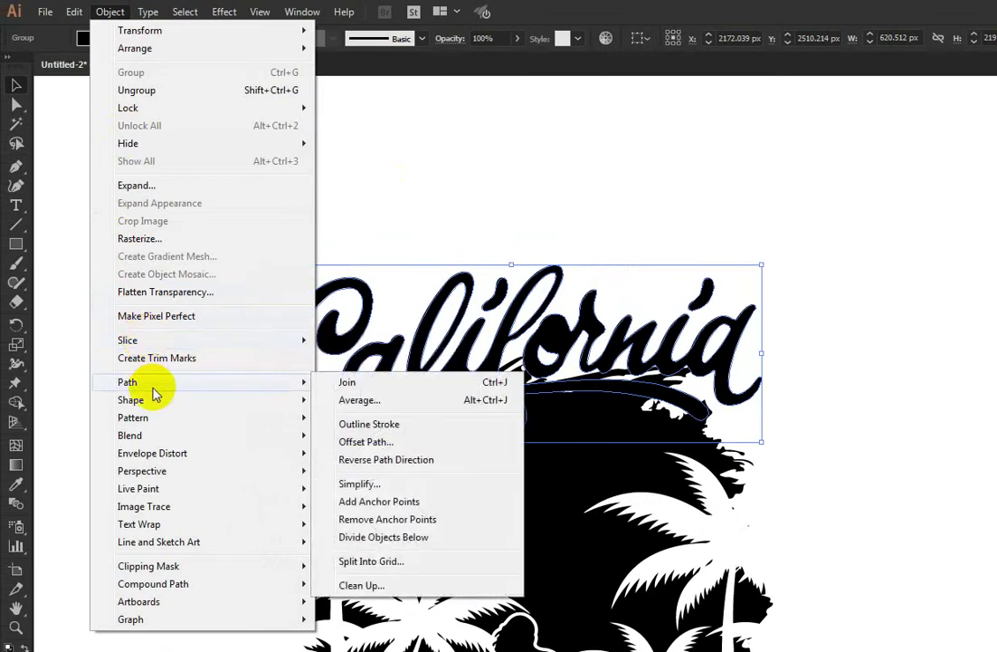
left_click(407, 438)
left_click(220, 256)
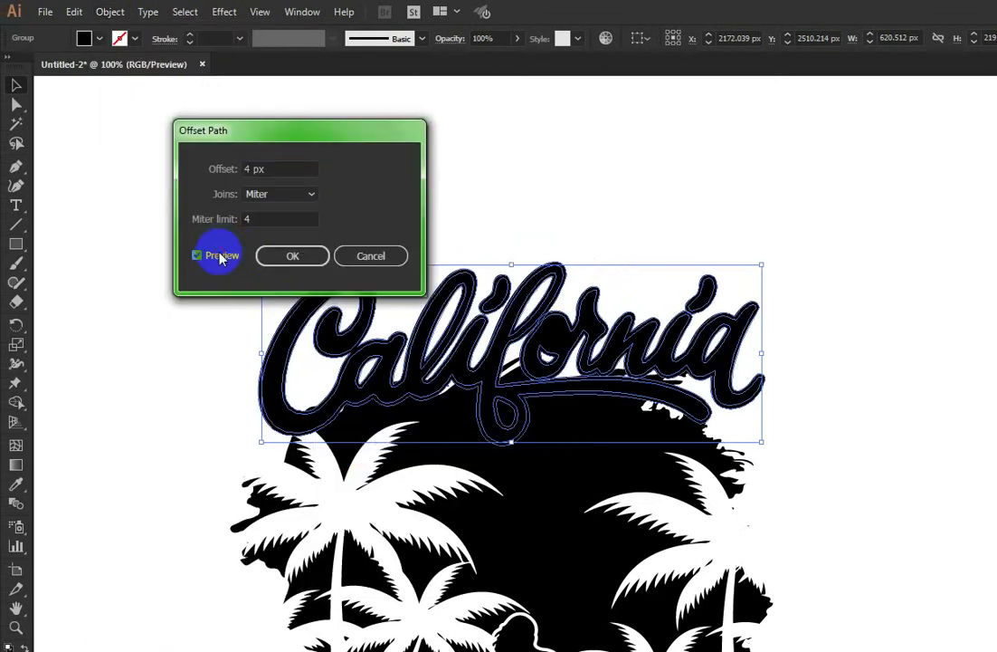
key("Up")
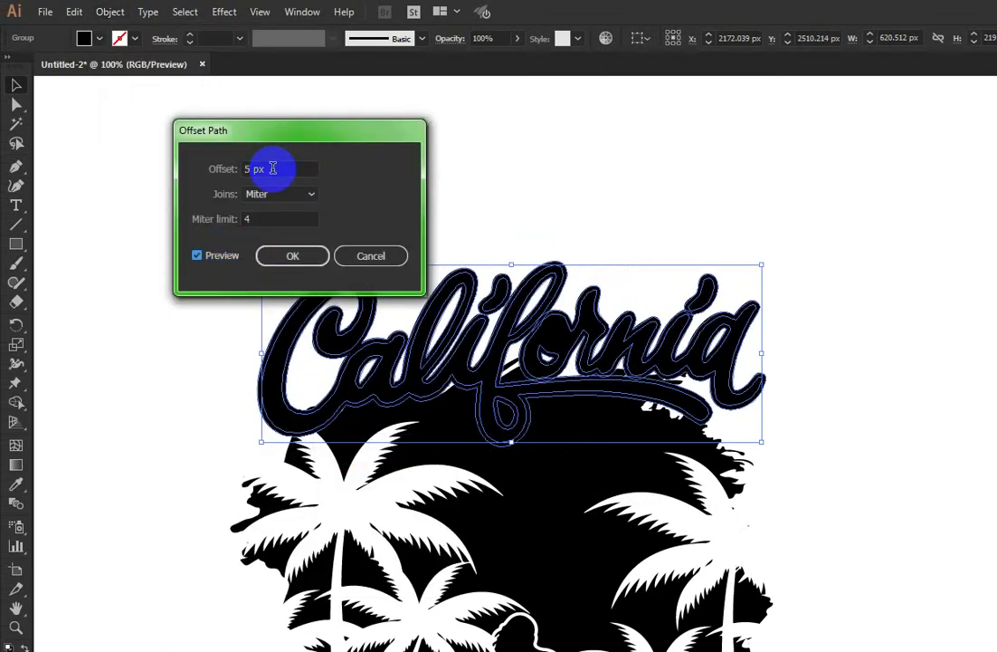
key("Up")
left_click(291, 257)
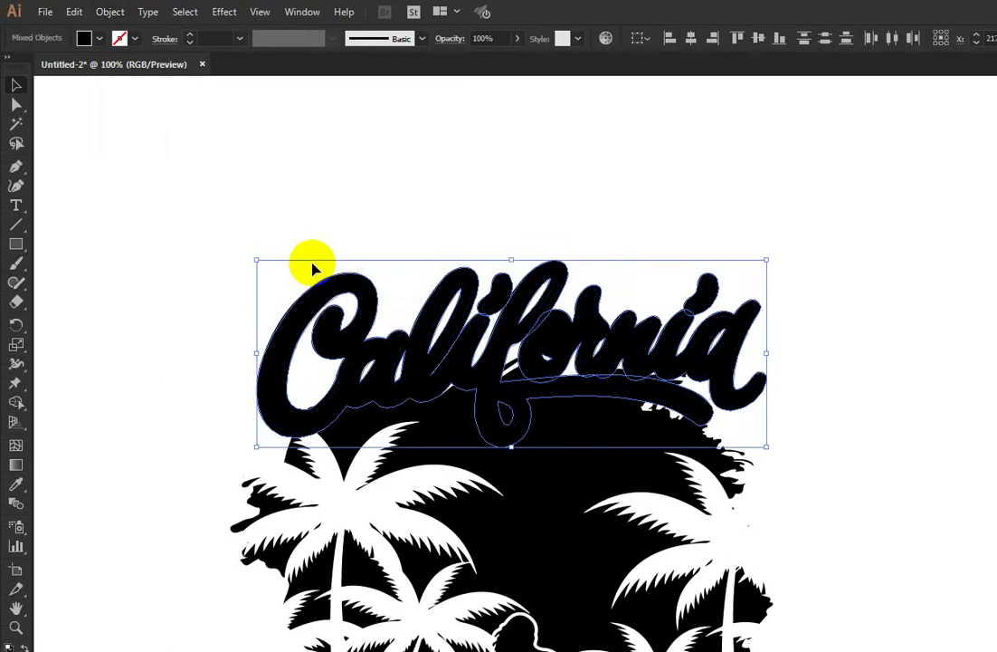
Step: Paste the lettering outline into the palm artwork's opacity mask, then return to the artwork and deselect
left_click(518, 179)
left_click(533, 344)
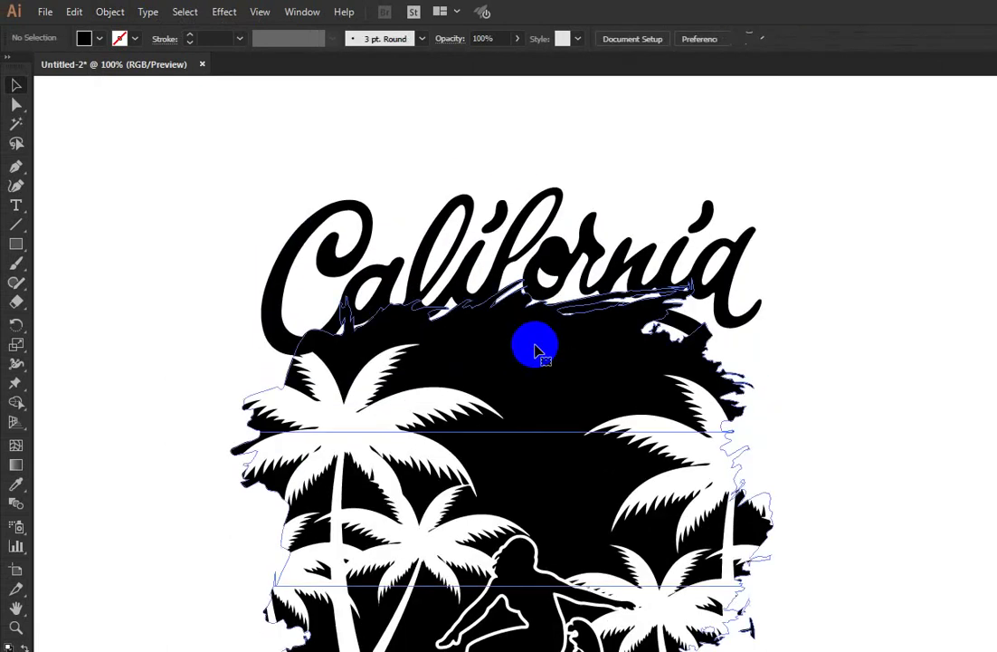
left_click(885, 418)
left_click(129, 417)
key("ctrl+f")
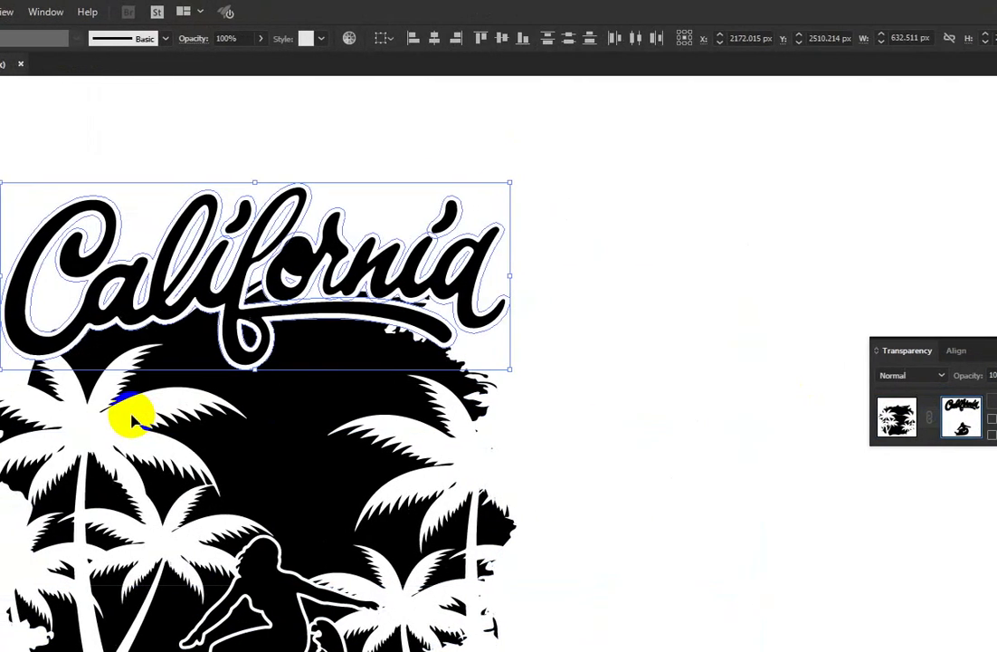
left_click(855, 421)
left_click(605, 389)
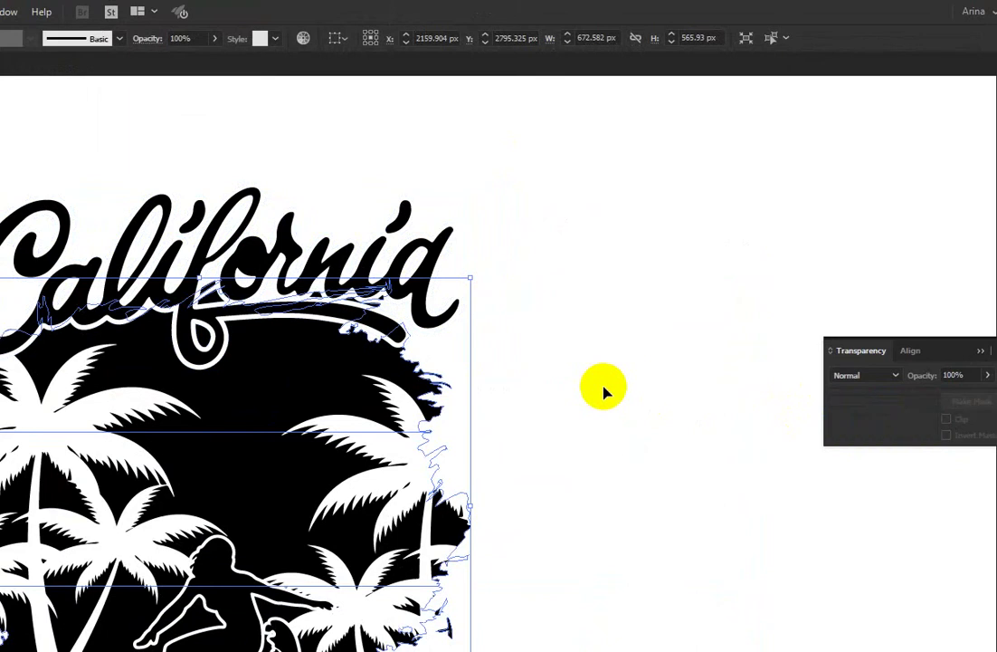
scroll(303, 284, "down", 2)
scroll(166, 229, "down", 1)
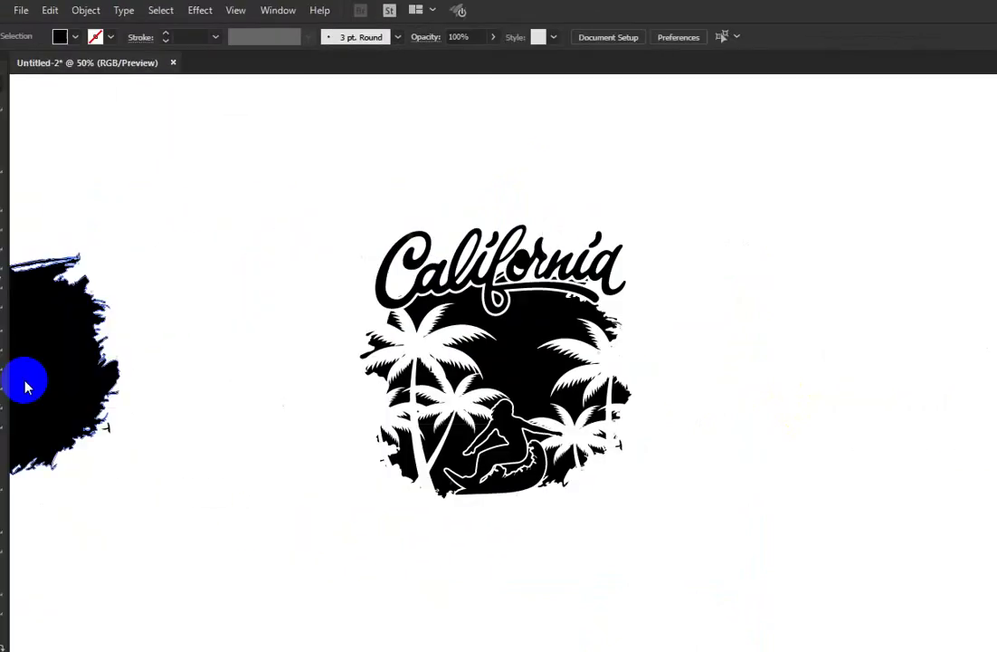
Step: Draw a stroked, unfilled ellipse of about 818 × 686 px around the badge
left_click(15, 244)
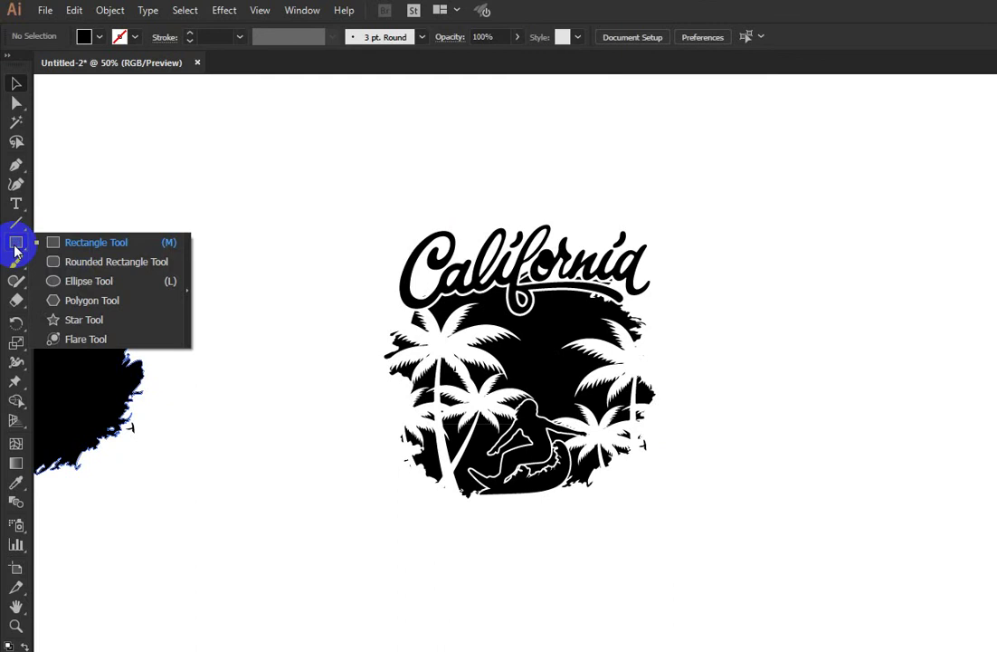
left_click(77, 282)
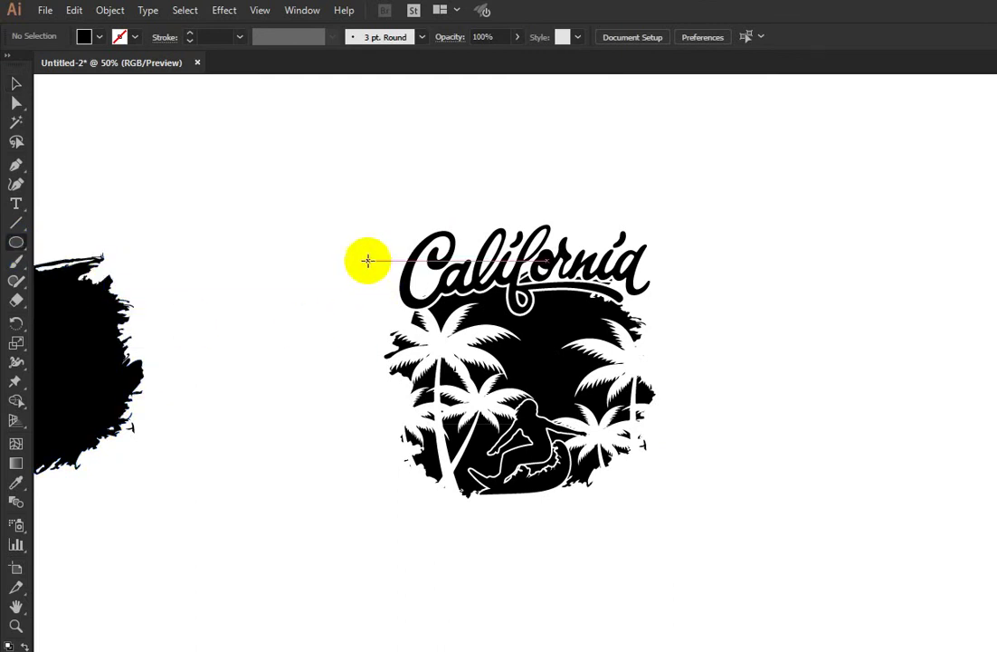
mouse_move(364, 244)
left_mouse_down()
mouse_move(737, 515)
mouse_move(675, 516)
left_mouse_up()
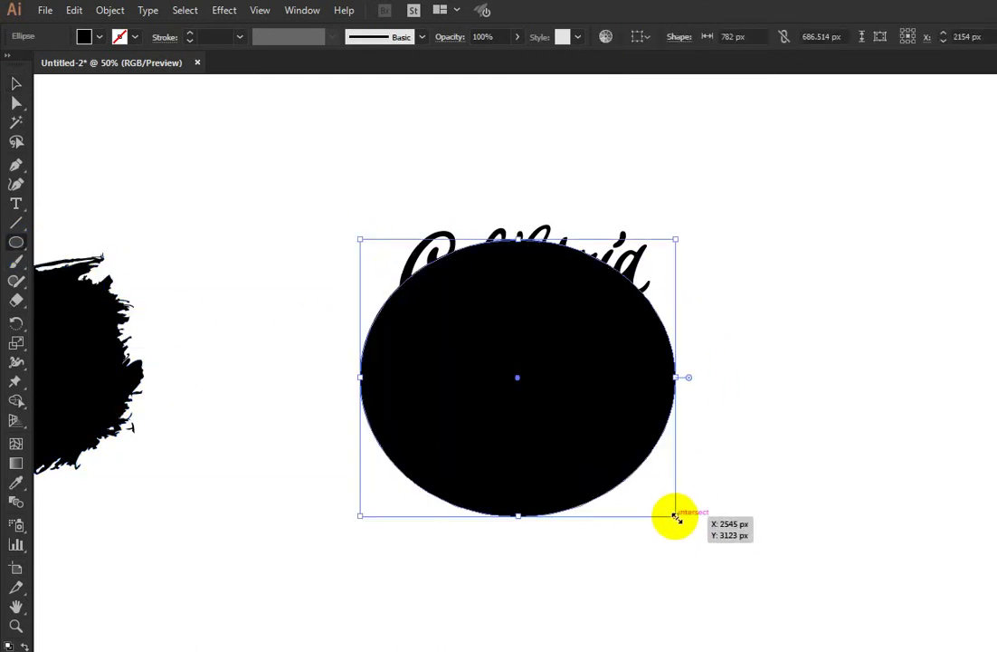
key("shift+x")
left_click_drag(359, 379, 346, 378)
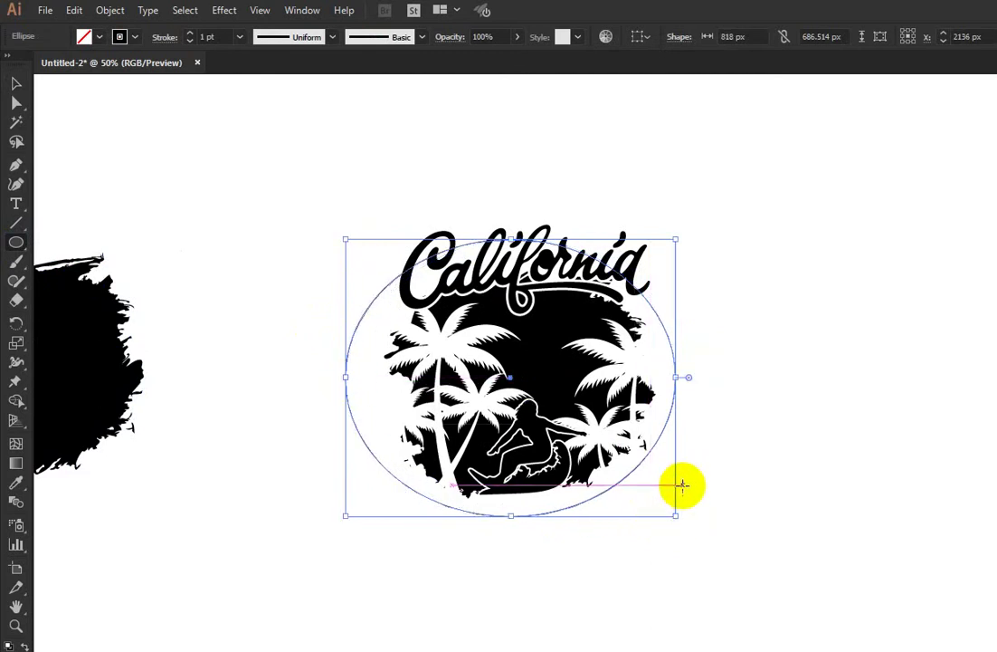
Step: Start Type on a Path text on the ellipse's left edge, clearing the placeholder
left_click(15, 204)
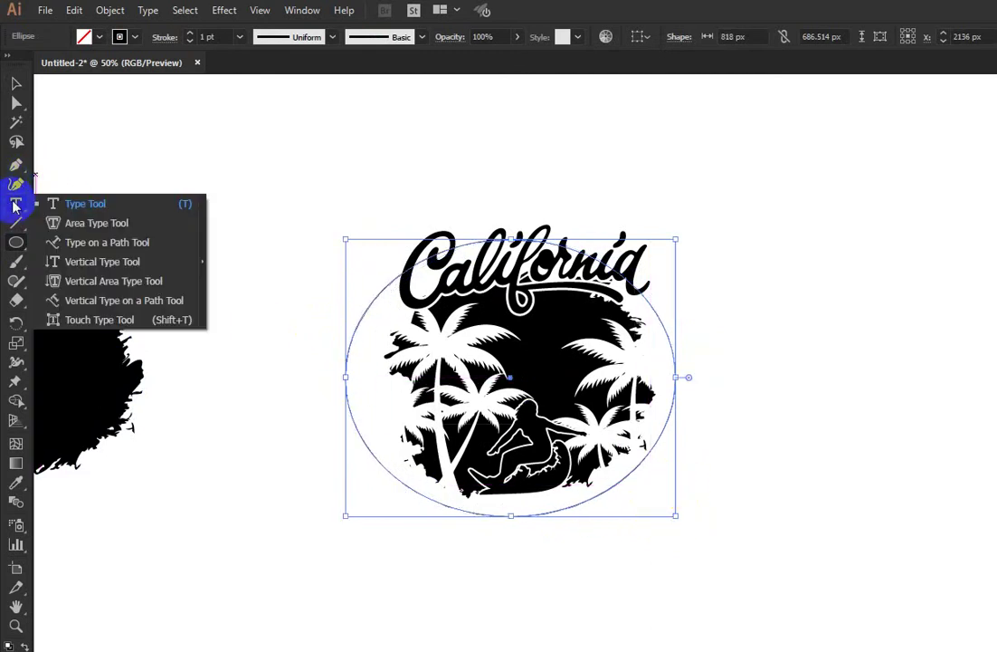
left_click(74, 243)
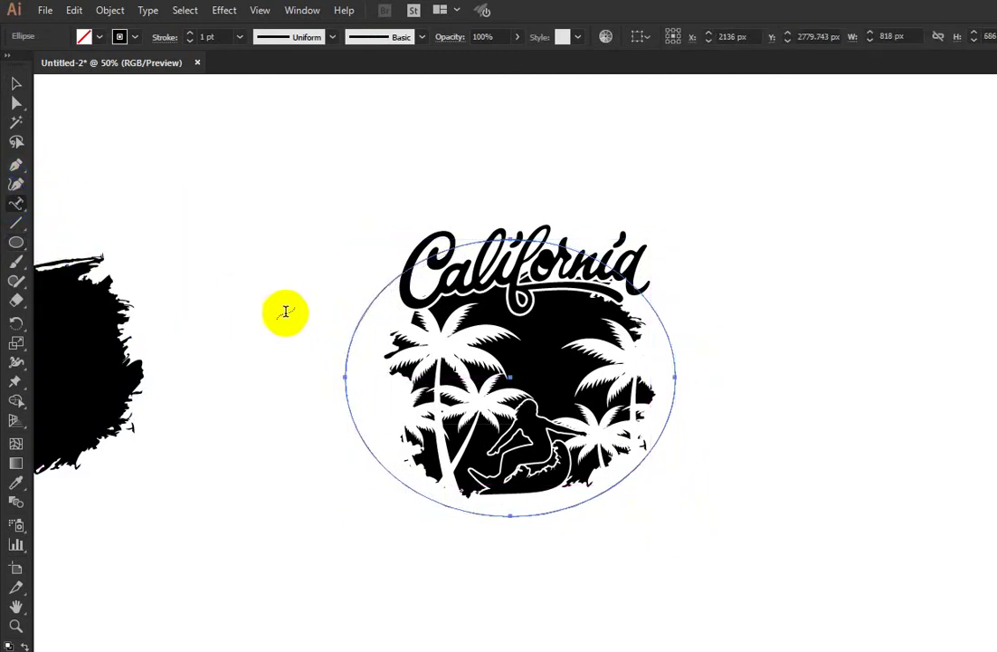
left_click(351, 338)
key("BackSpace")
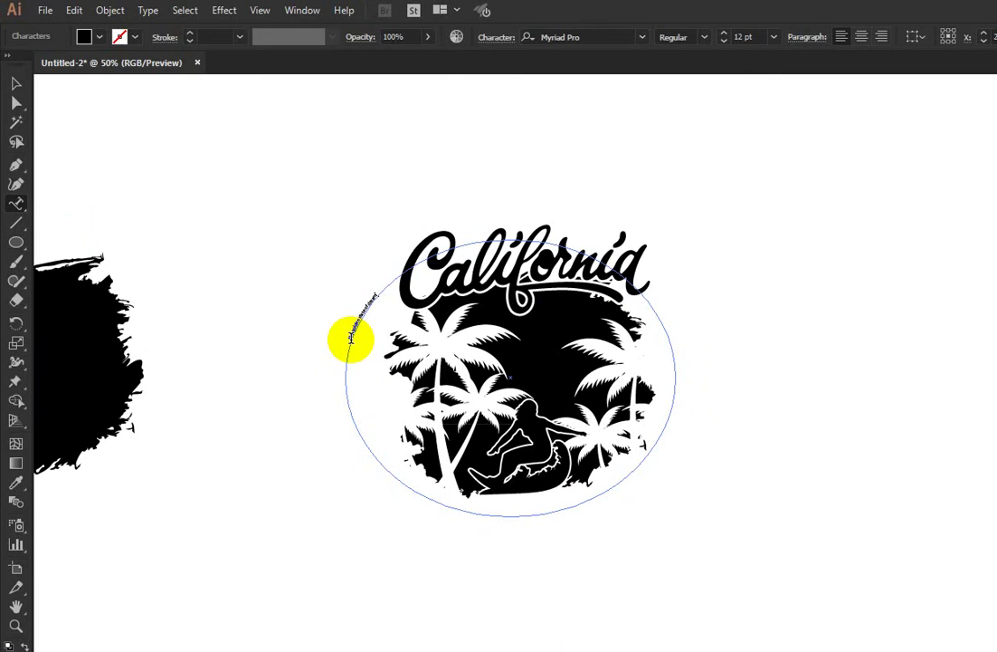
Step: Set the path text to 80 pt BERNIER Regular
left_click(17, 84)
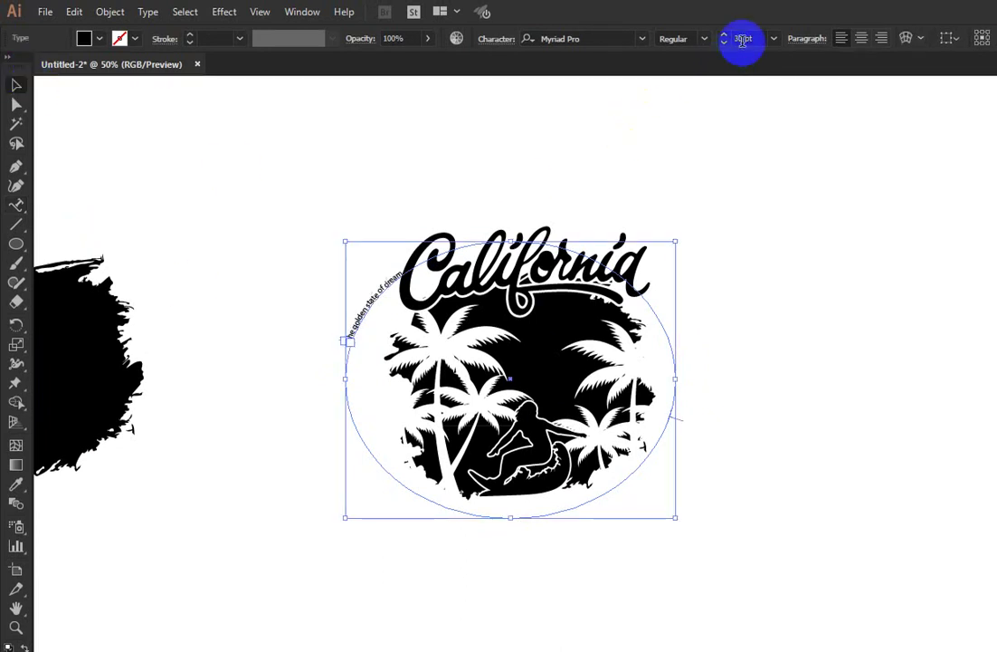
key("Return")
left_click(560, 36)
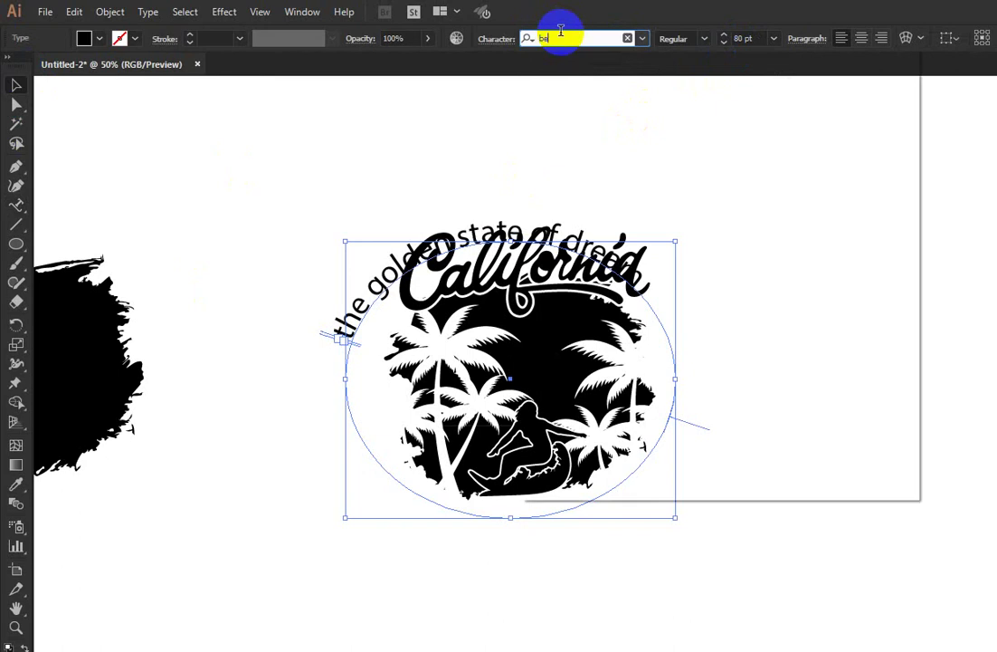
type("r")
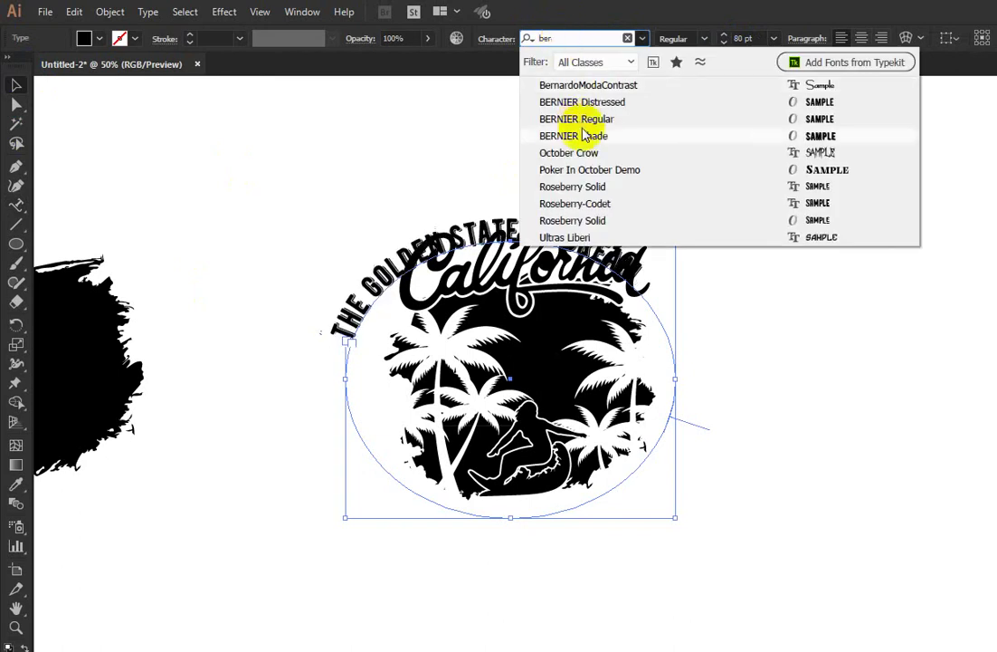
left_click(580, 118)
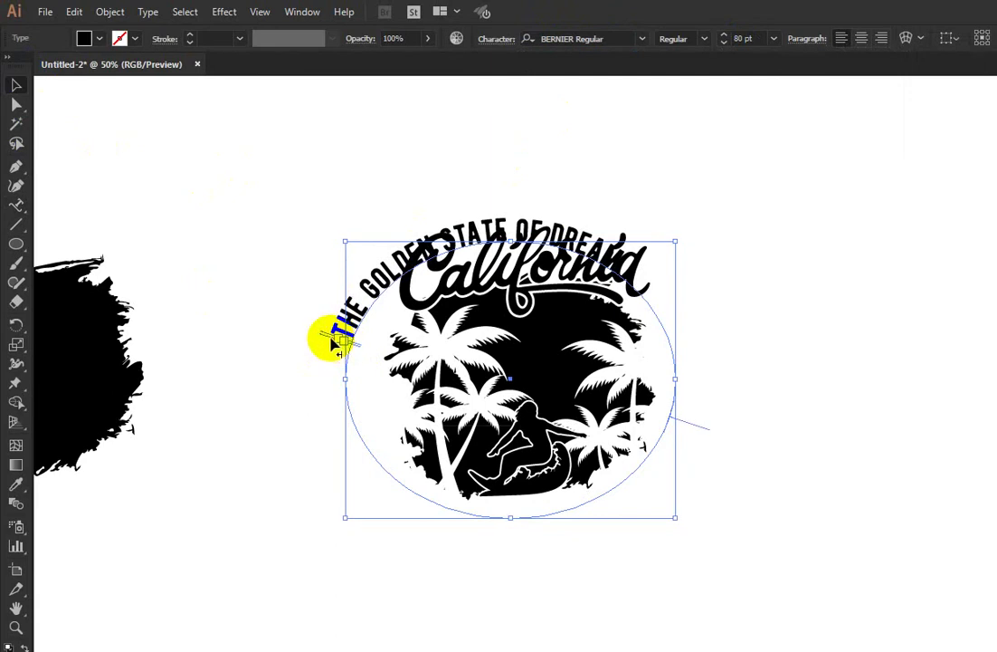
Step: Slide the text to the ellipse's bottom and centre-align it along the path
mouse_move(333, 344)
left_mouse_down()
mouse_move(445, 470)
mouse_move(396, 496)
mouse_move(357, 463)
mouse_move(341, 389)
left_mouse_up()
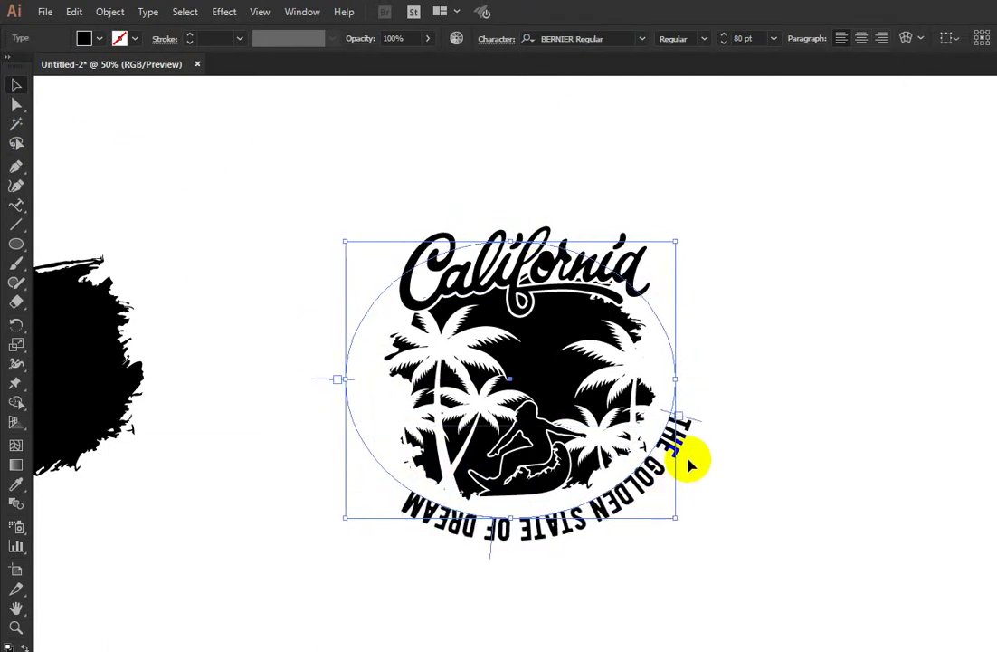
left_click(699, 416)
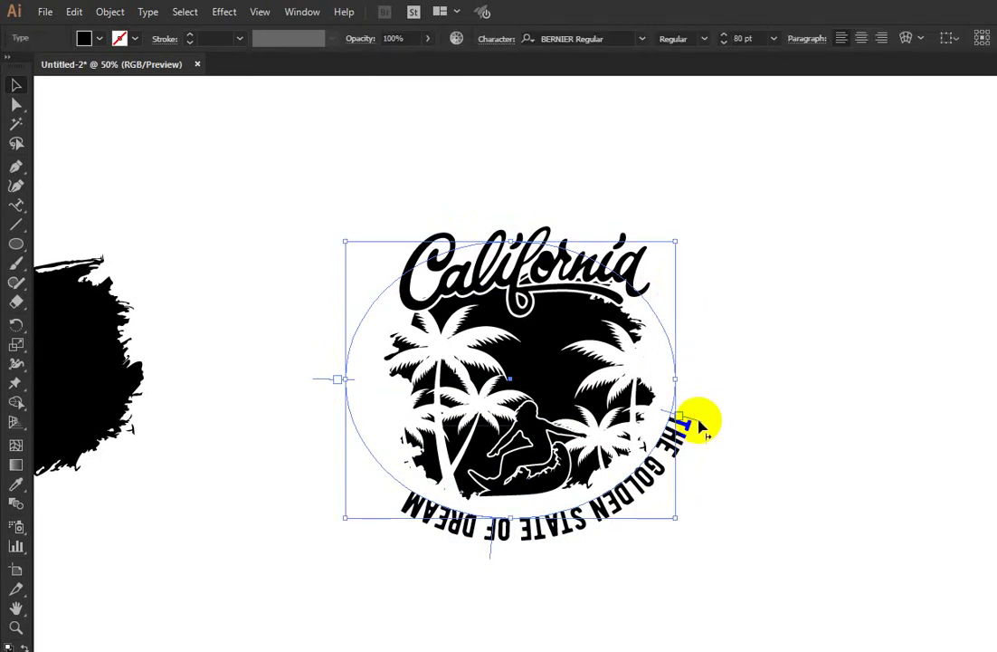
left_click_drag(699, 422, 704, 385)
left_click_drag(704, 380, 705, 380)
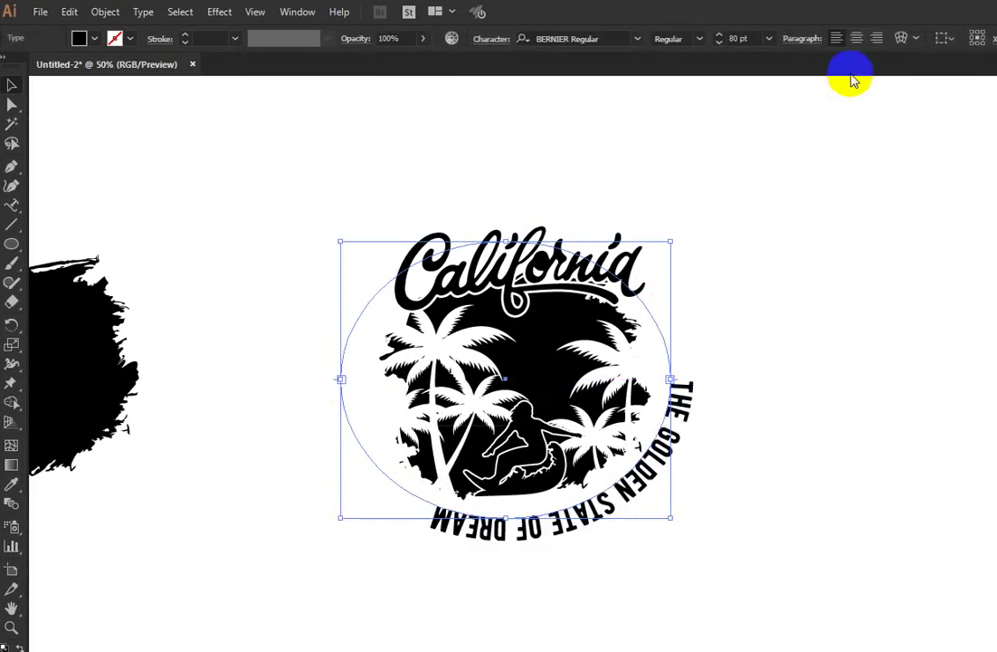
left_click(861, 38)
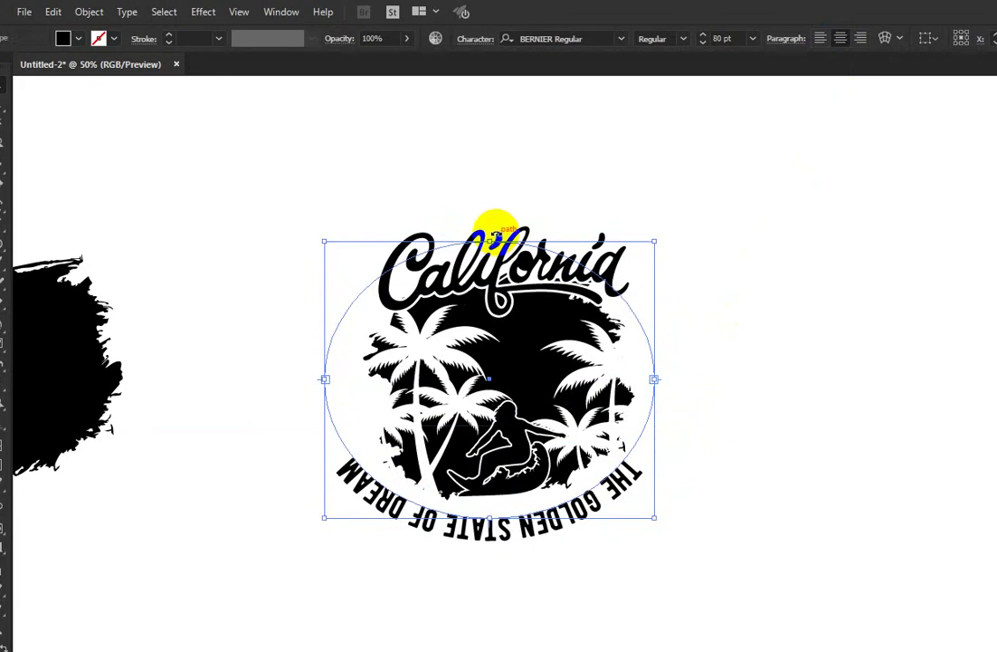
key("Escape")
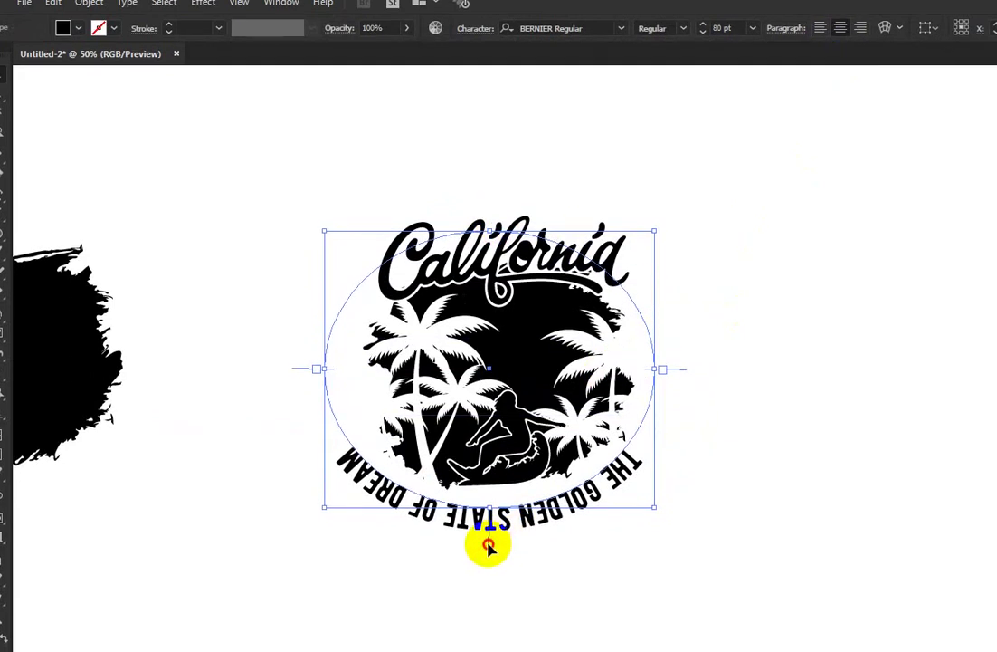
Step: Flip the tagline to the path's other side and give it a -60 pt baseline shift
left_click_drag(488, 546, 490, 501)
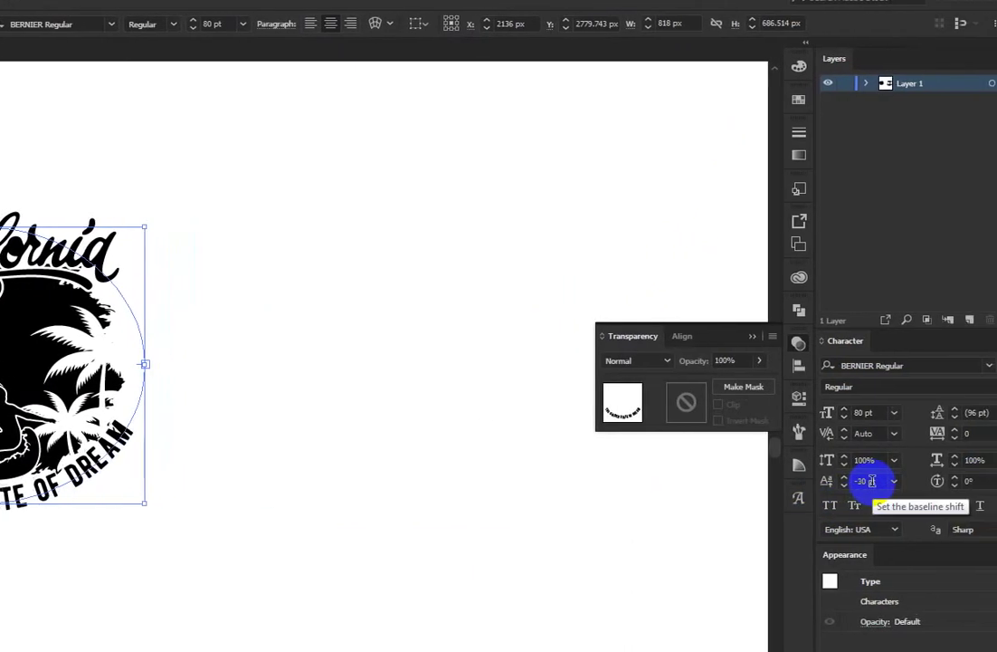
key("shift+Down")
key("shift+Down")
key("shift+Down")
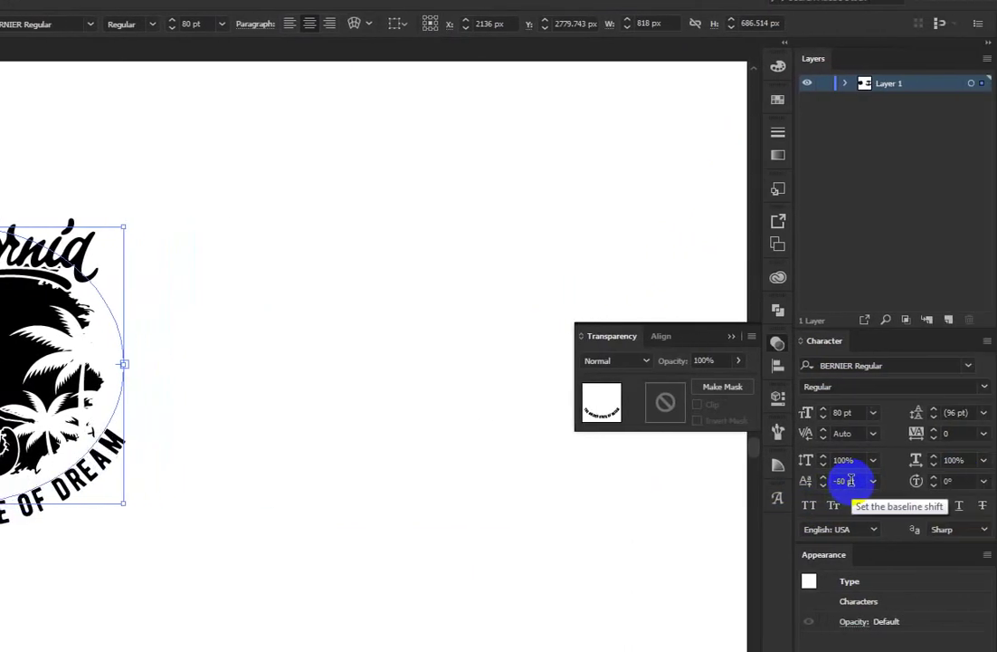
key("shift+Down")
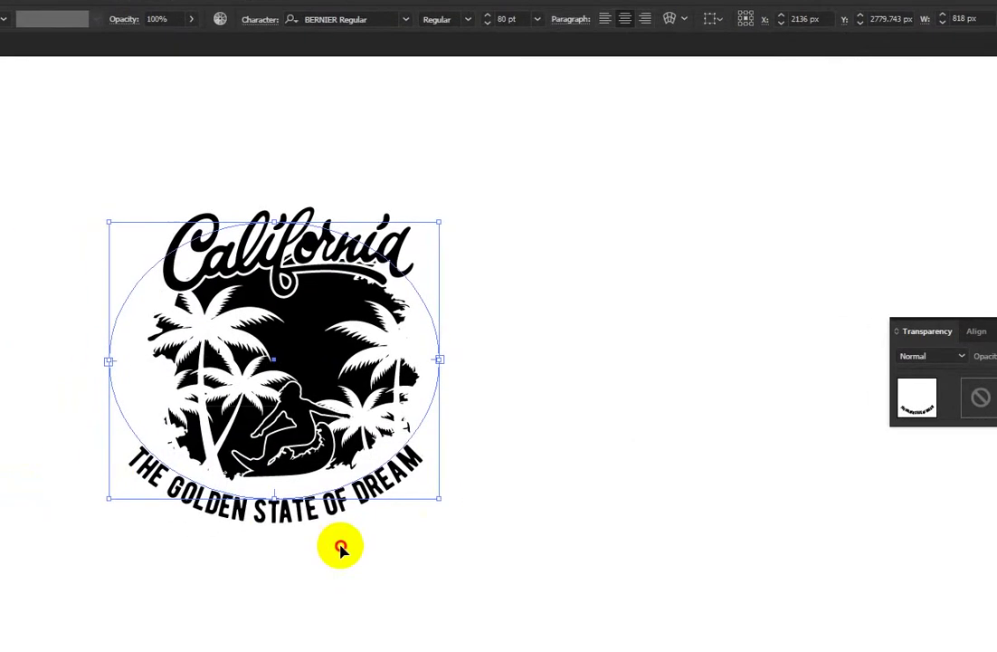
Step: Nudge the curved tagline right and up so it sits snugly beneath the palm artwork
left_click(331, 541)
left_click(290, 513)
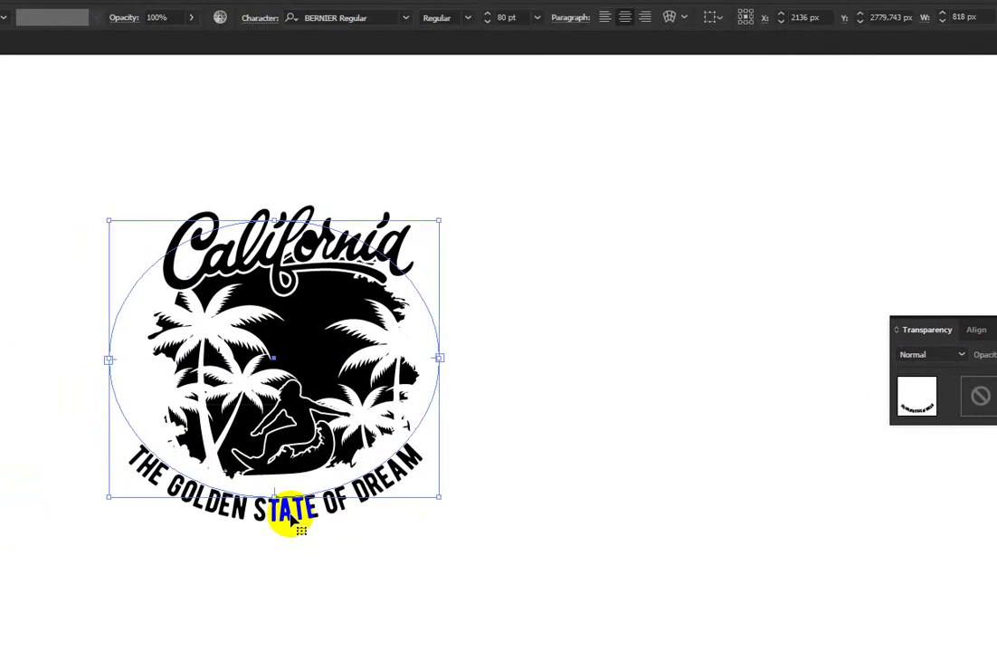
key("shift+Right")
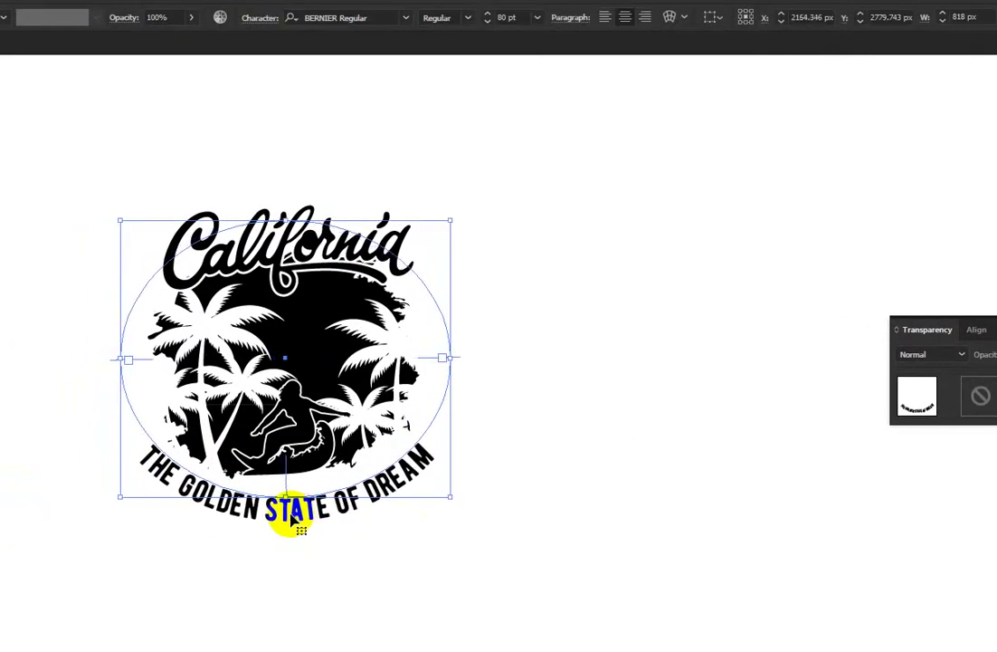
key("shift+Right")
key("Up")
key("Left")
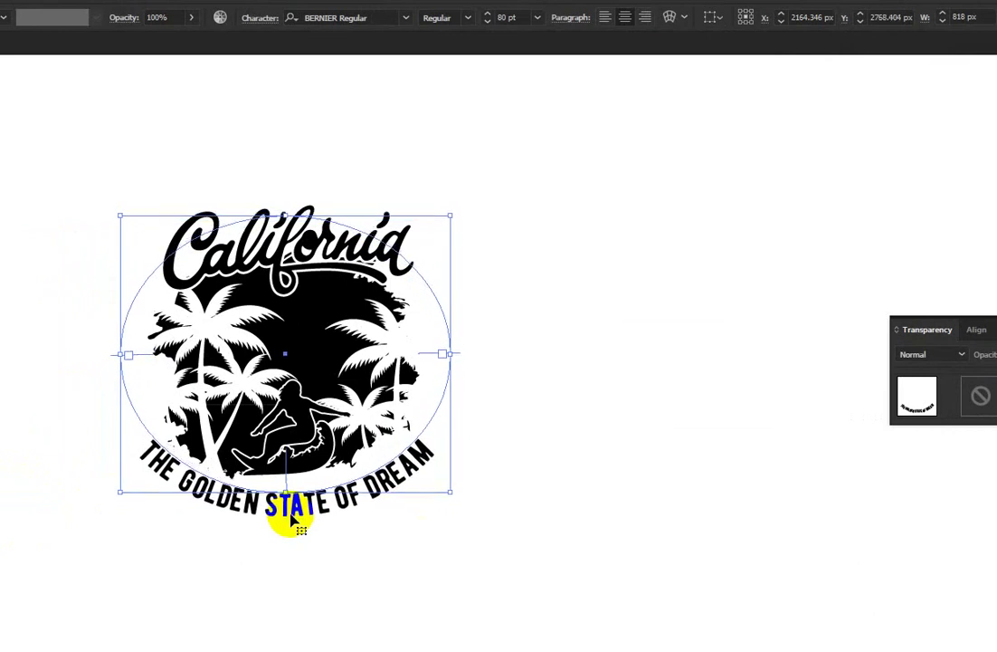
left_click(297, 556)
scroll(308, 525, "down", 2)
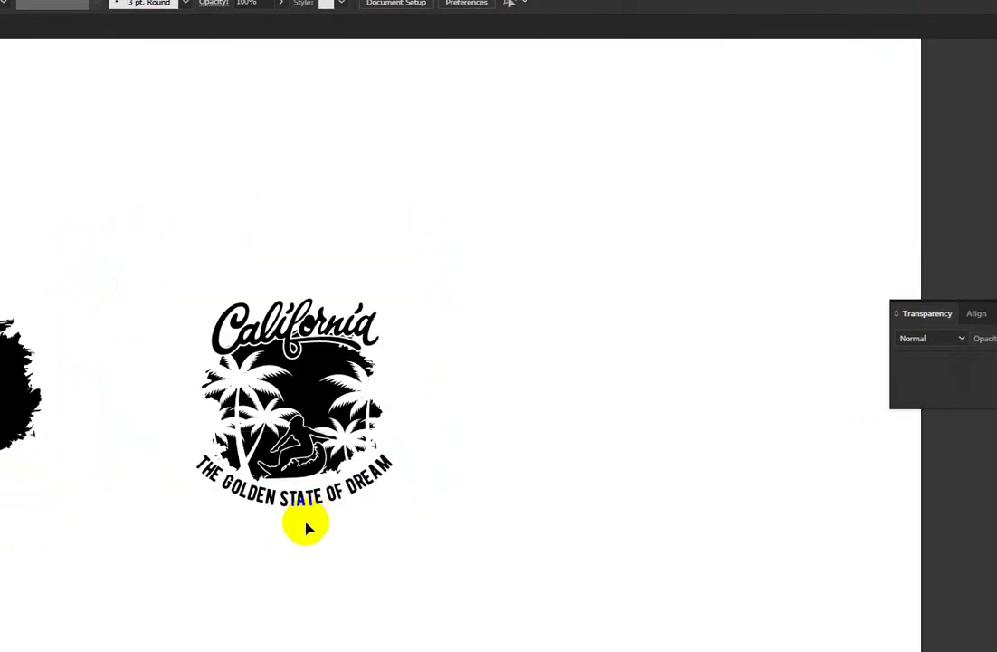
scroll(279, 541, "up", 3)
scroll(283, 543, "up", 2)
scroll(303, 505, "down", 2)
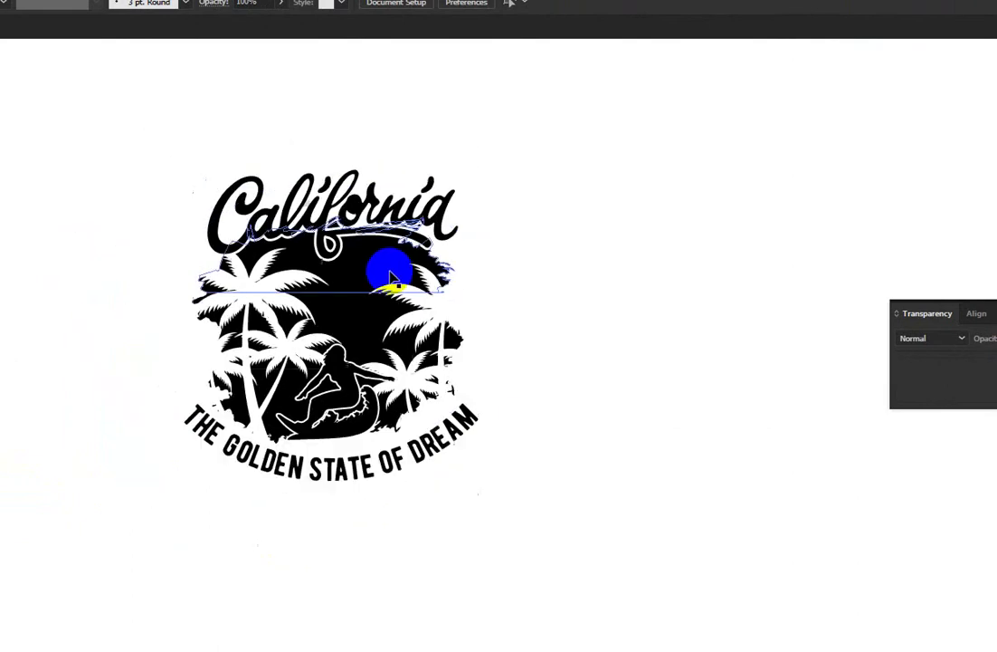
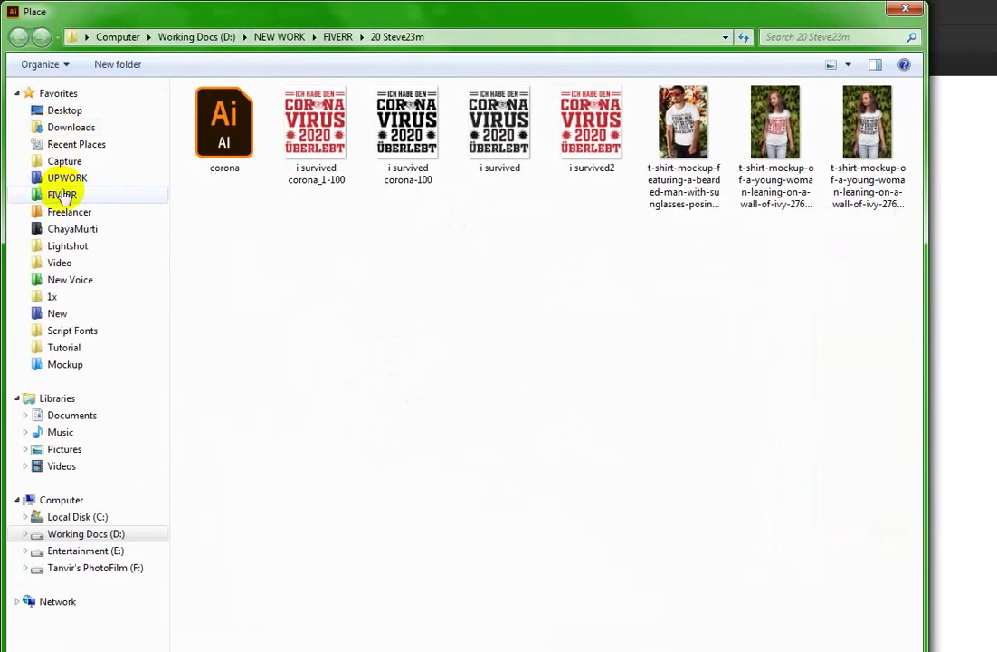
Step: Place the striped palette image from UPWORK > CHAOS on the canvas beside the California emblem
left_click(68, 178)
left_click(262, 548)
scroll(262, 525, "down", 7)
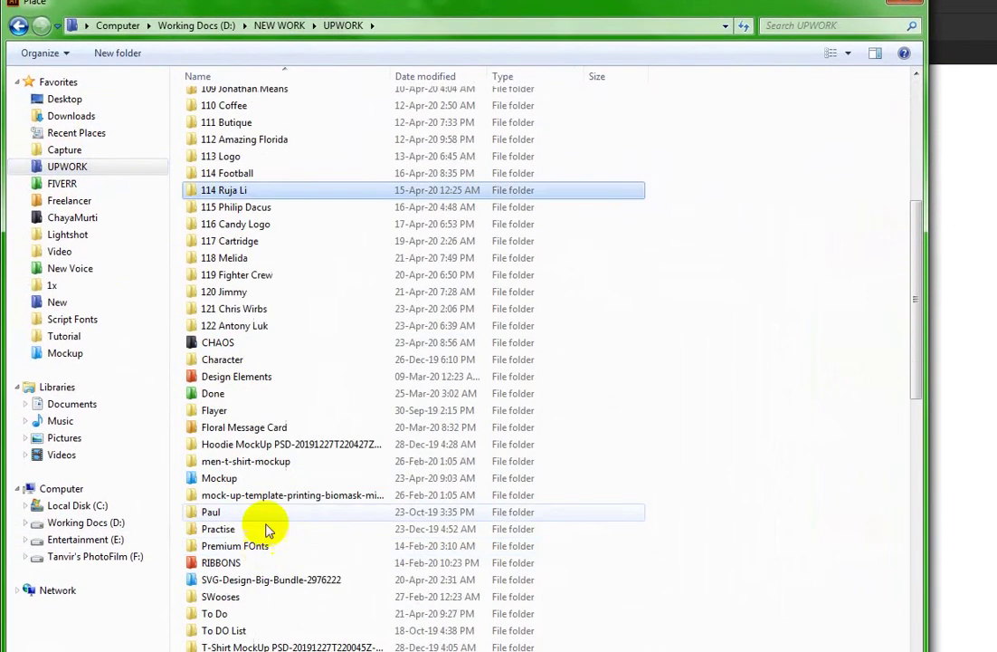
double_click(240, 346)
double_click(413, 156)
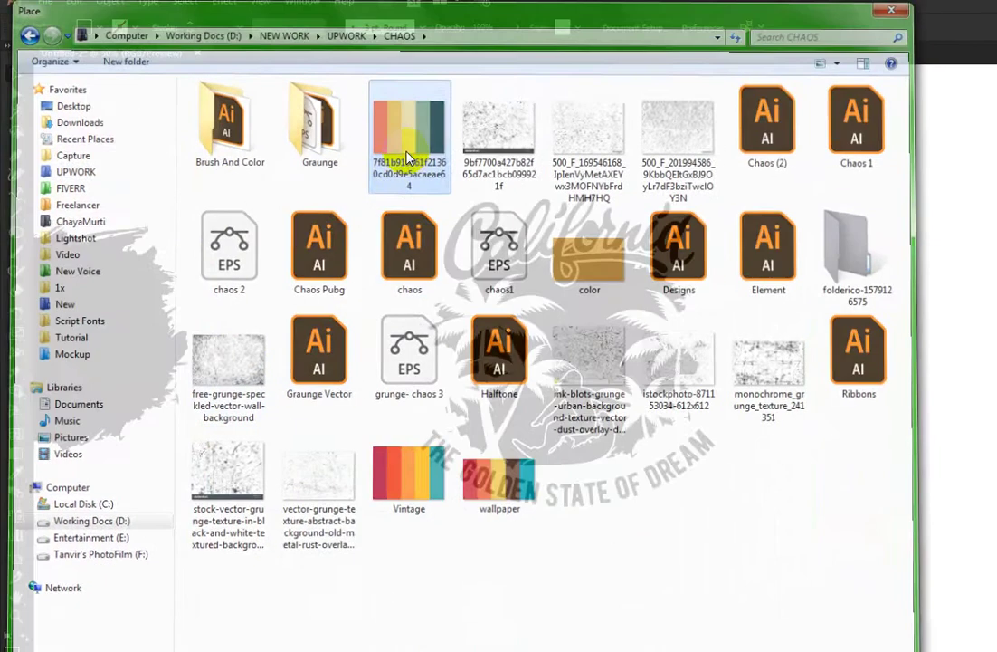
left_click(830, 436)
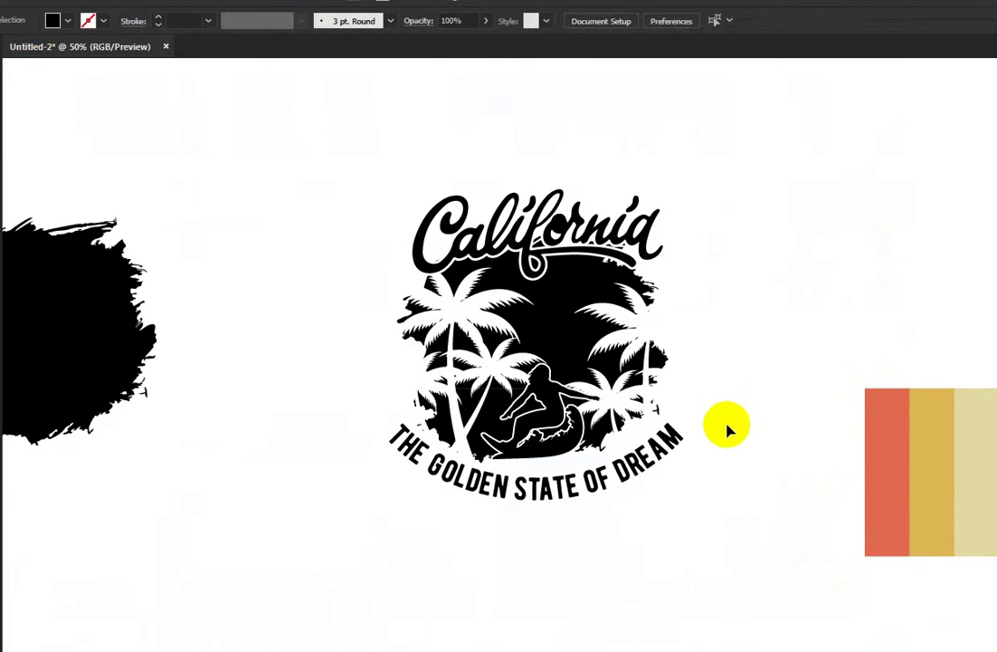
Step: Inside the emblem group, delete the sun circle and surfer outline, then paste the palette beside it
left_click(602, 289)
left_click(602, 291)
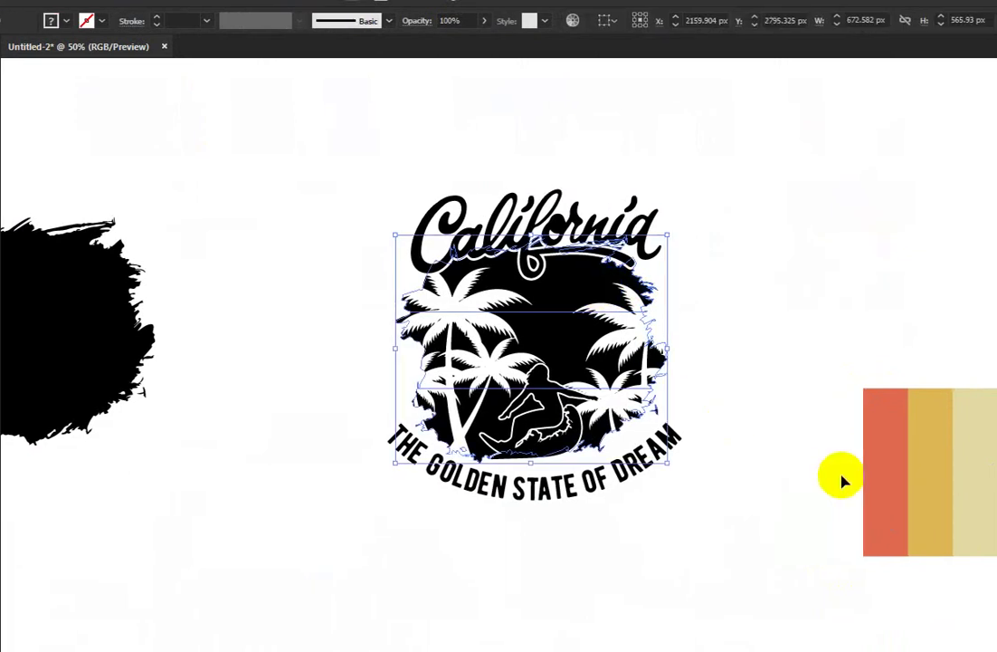
left_click(886, 499)
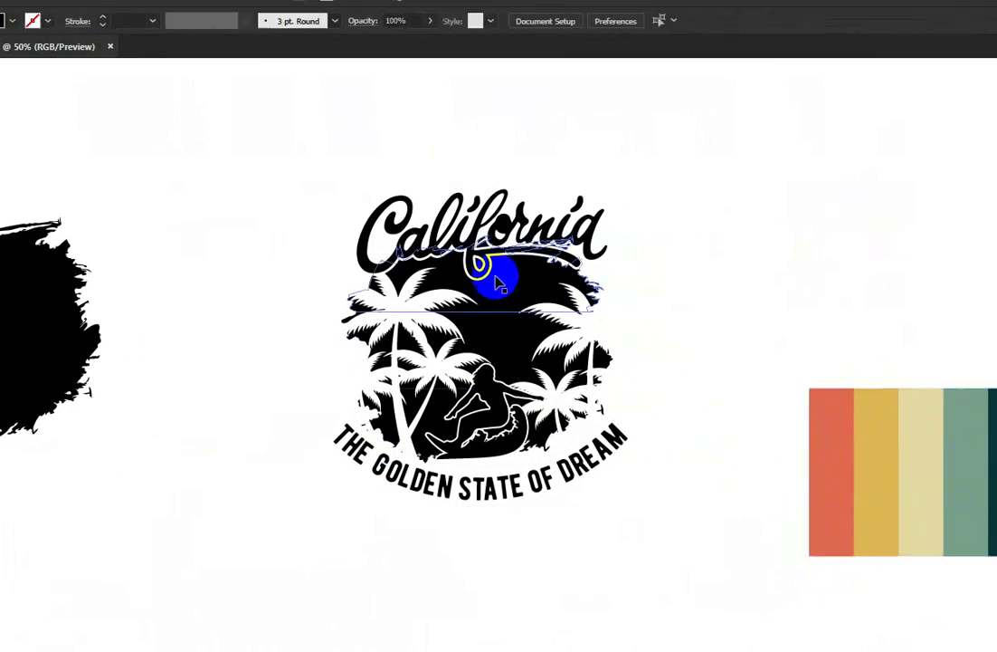
double_click(501, 277)
left_click(523, 308)
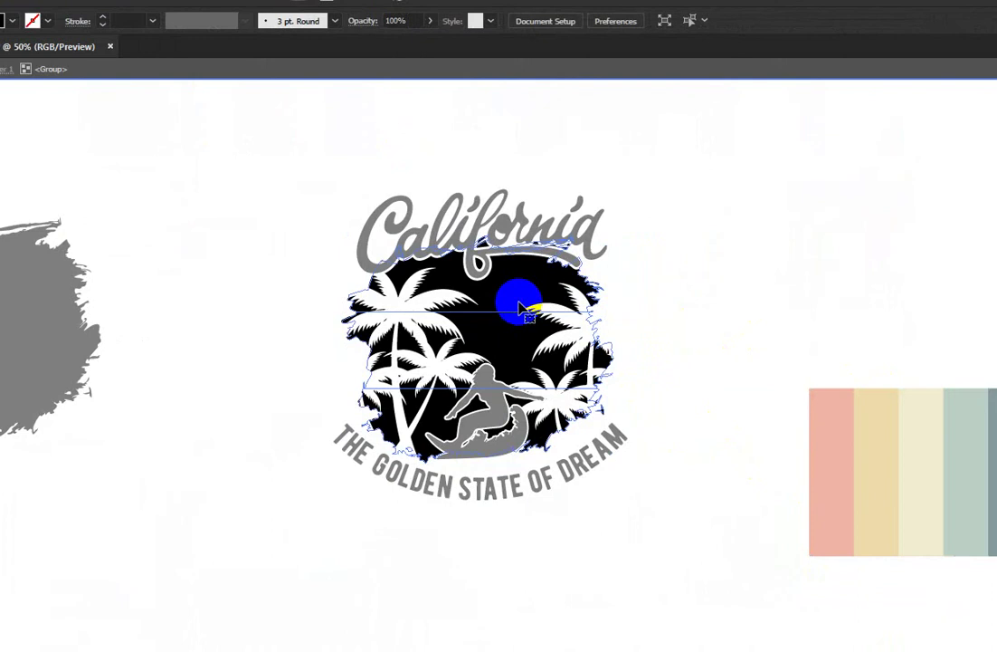
left_click_drag(523, 310, 536, 314)
key("Delete")
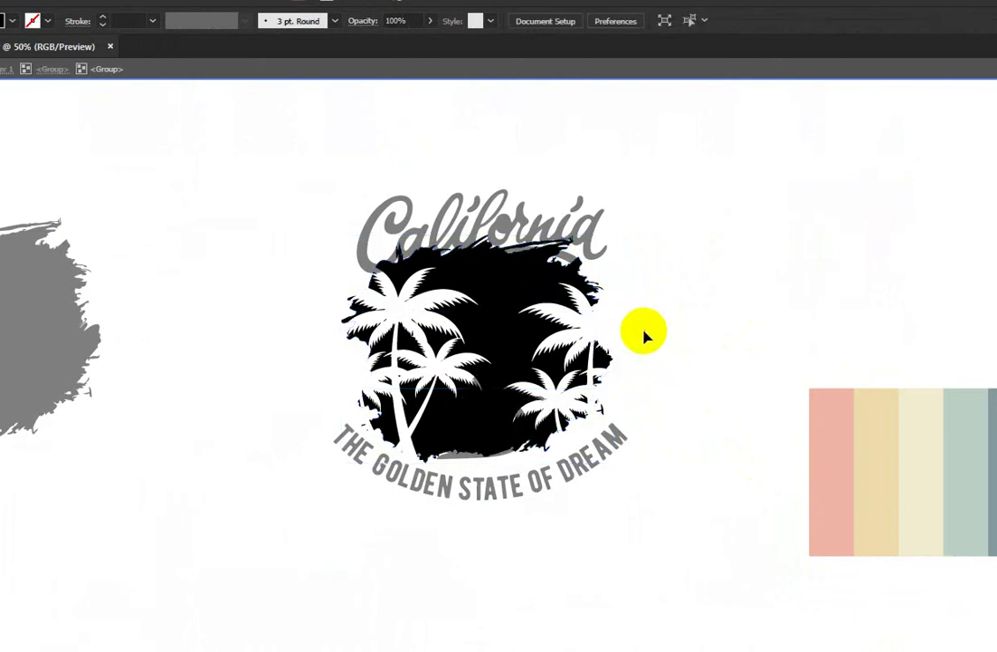
key("ctrl+v")
left_click_drag(653, 391, 854, 267)
Step: Eyedrop the palette's orange, yellow and pale beige onto the top, middle and bottom backdrop bands
left_click(457, 279)
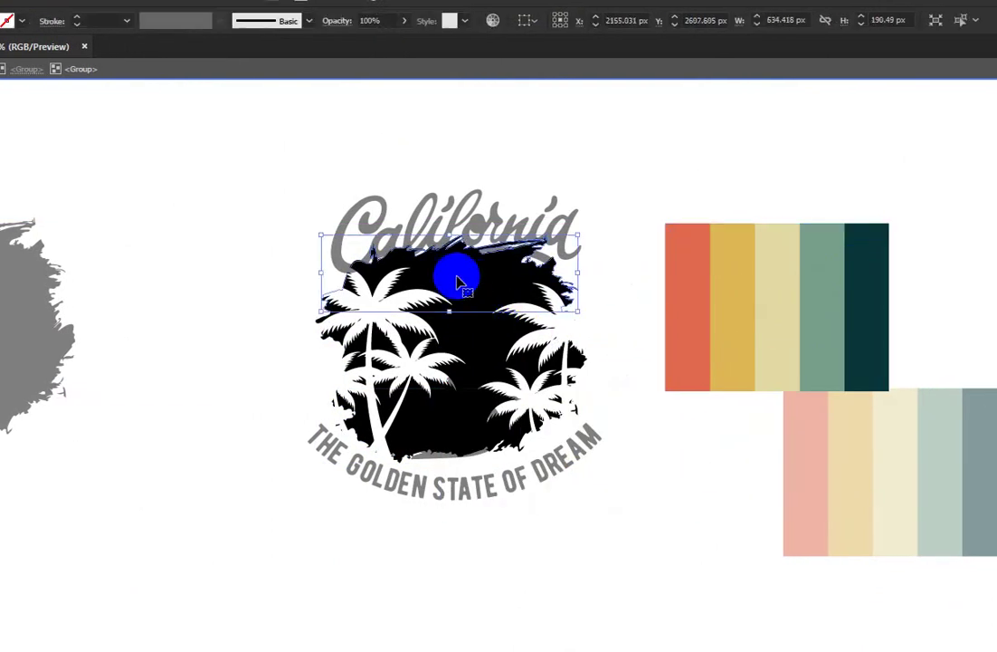
key("i")
left_click(699, 316)
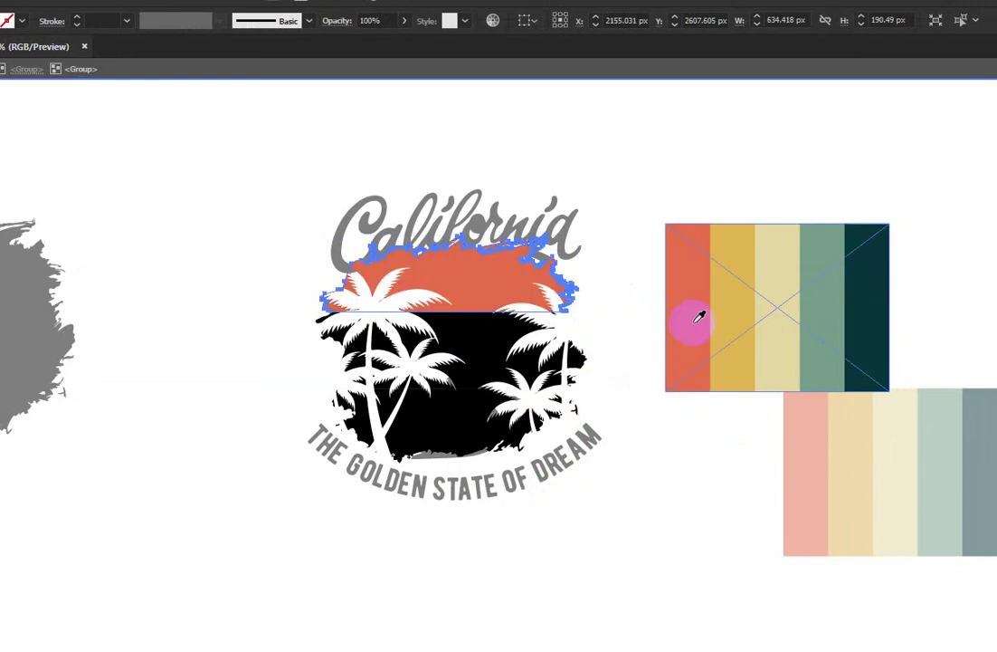
left_click(480, 351, "ctrl")
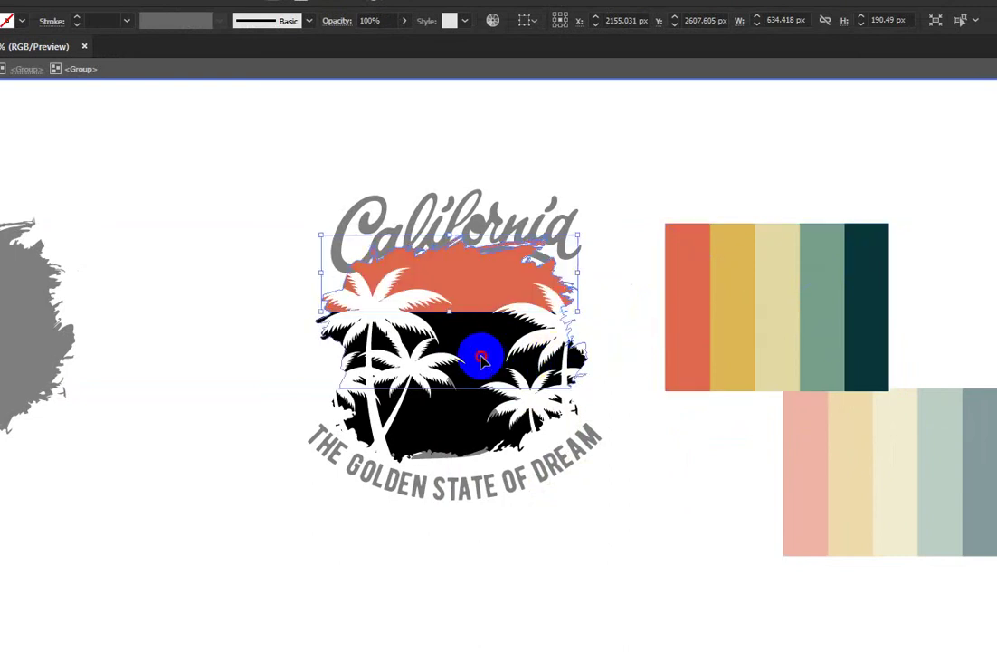
left_click(733, 331)
left_click(473, 409, "ctrl")
left_click(777, 334)
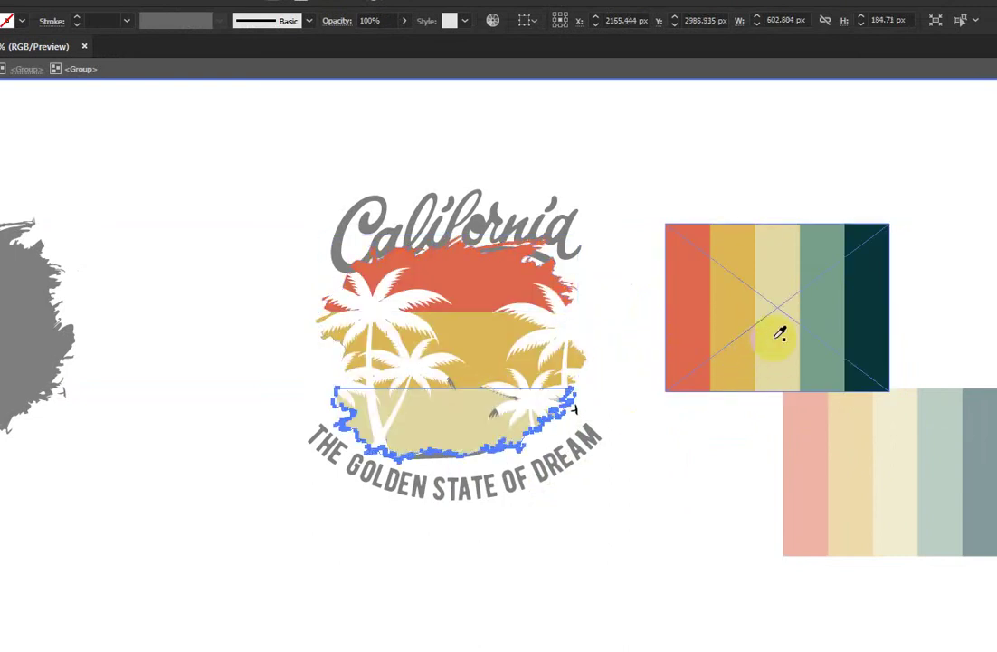
double_click(638, 466)
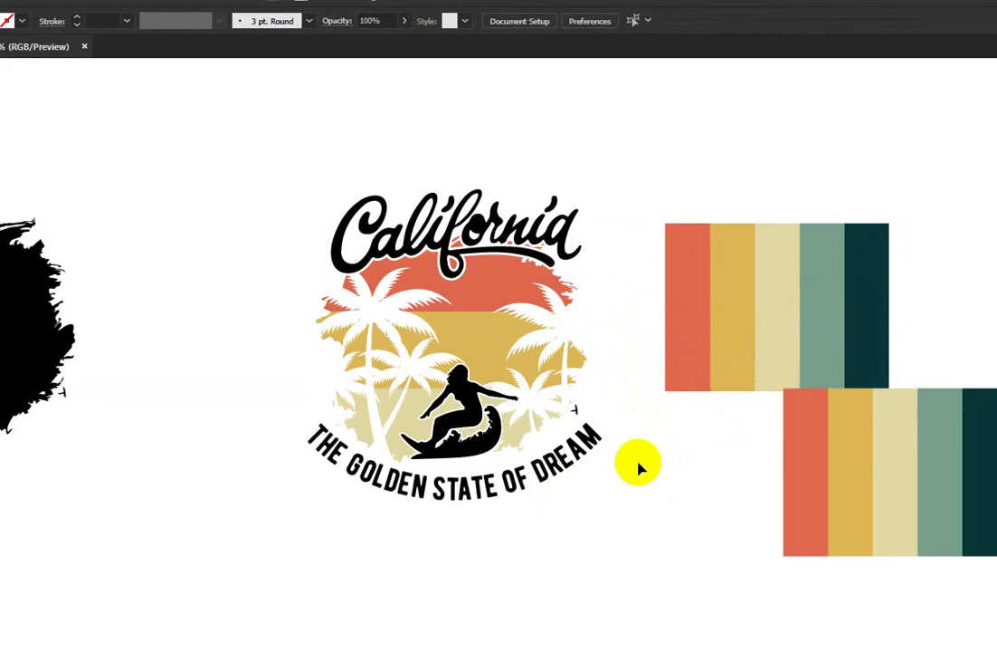
Step: Delete the palette image that ended up inside the emblem group
left_click(575, 412)
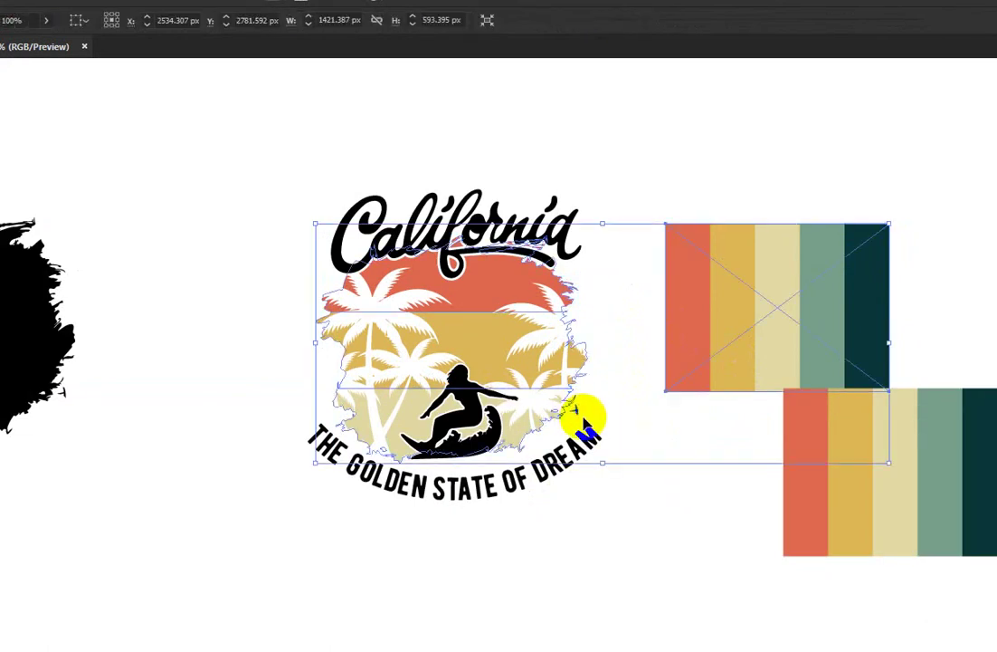
double_click(697, 391)
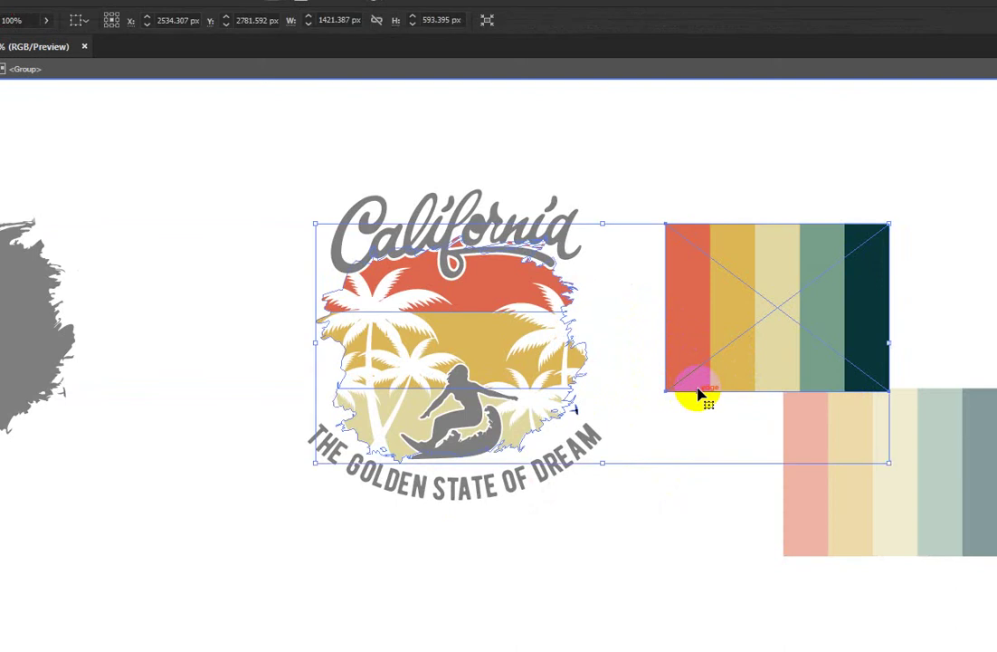
double_click(698, 390)
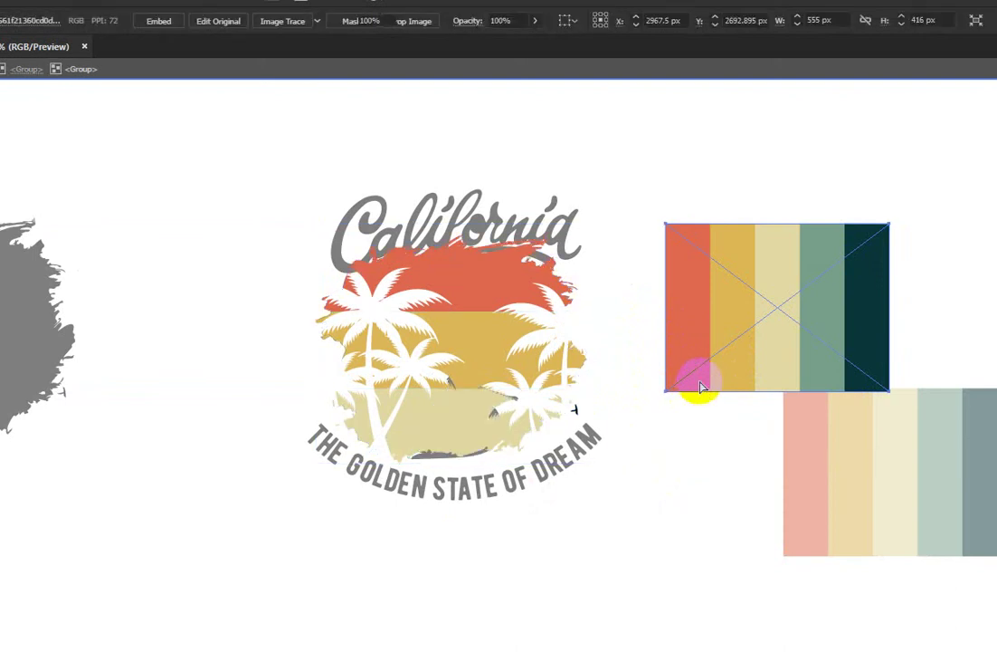
key("Delete")
double_click(653, 426)
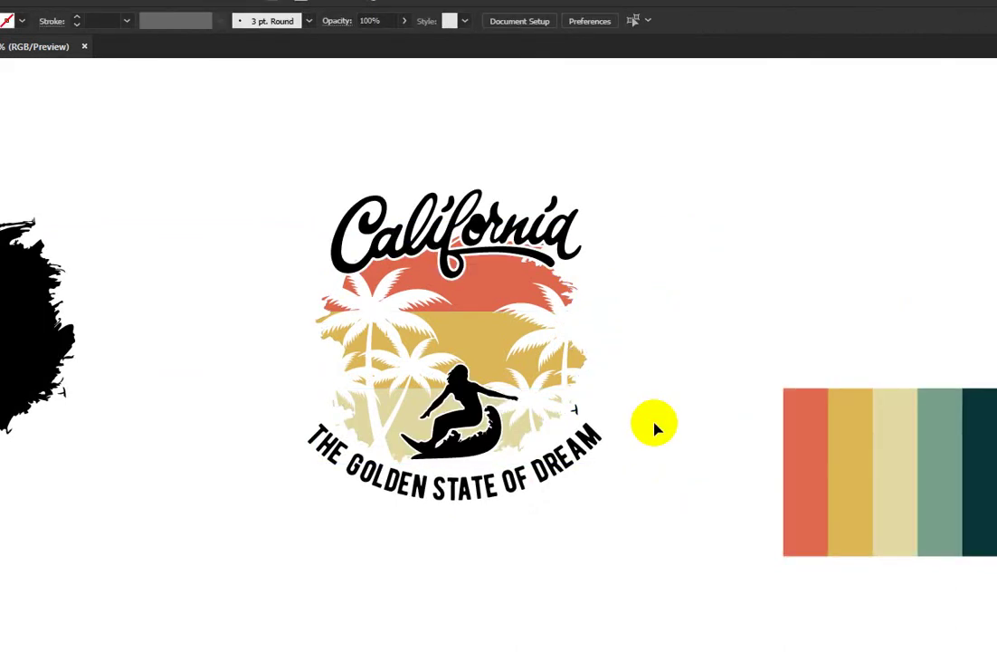
double_click(576, 414)
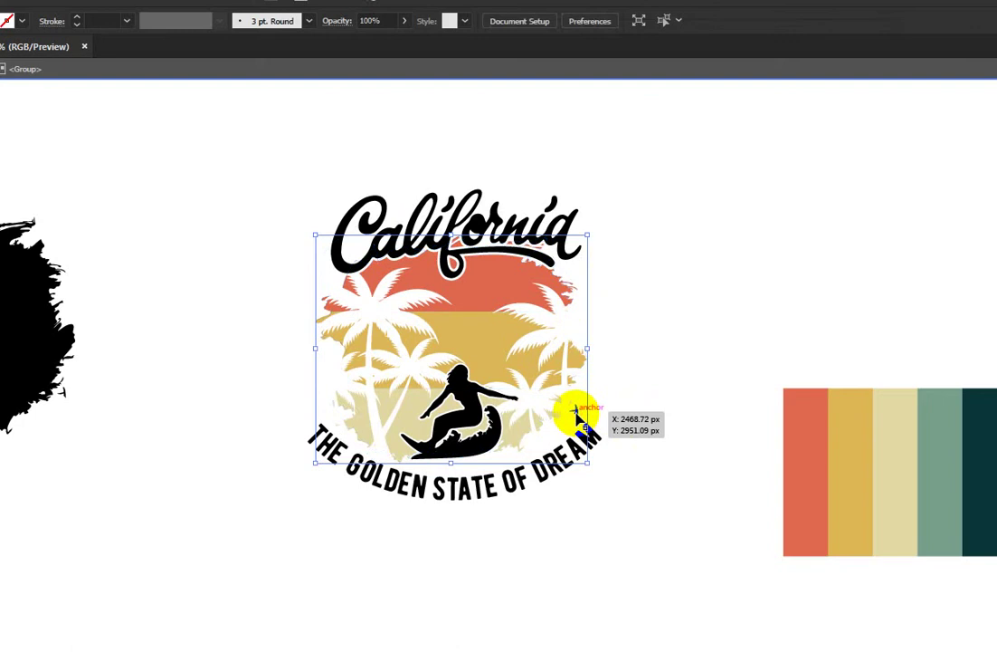
double_click(577, 413)
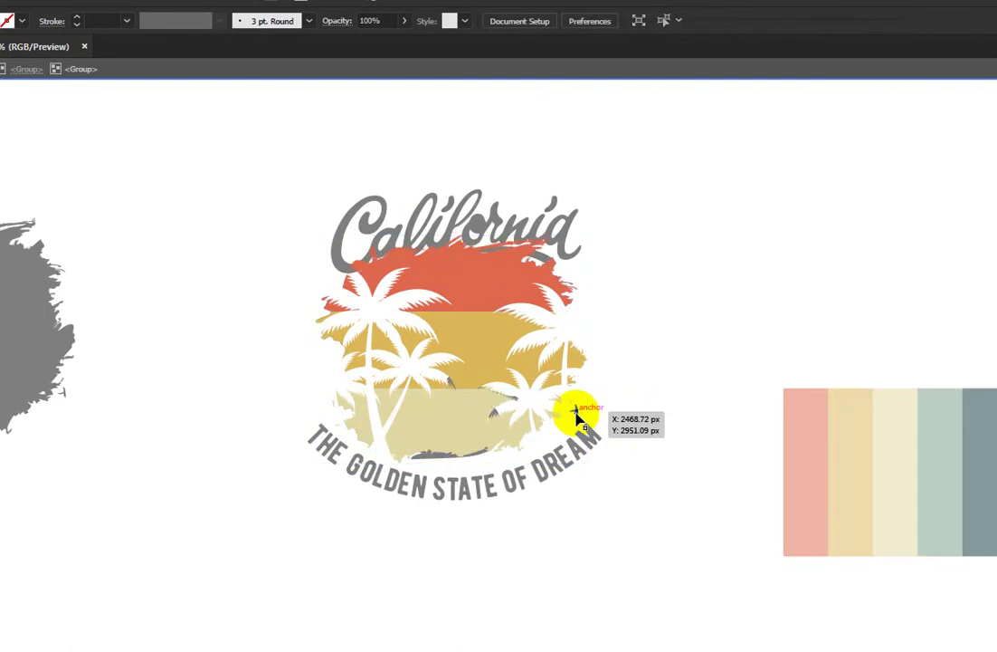
left_click(577, 413)
left_click(677, 423)
double_click(677, 422)
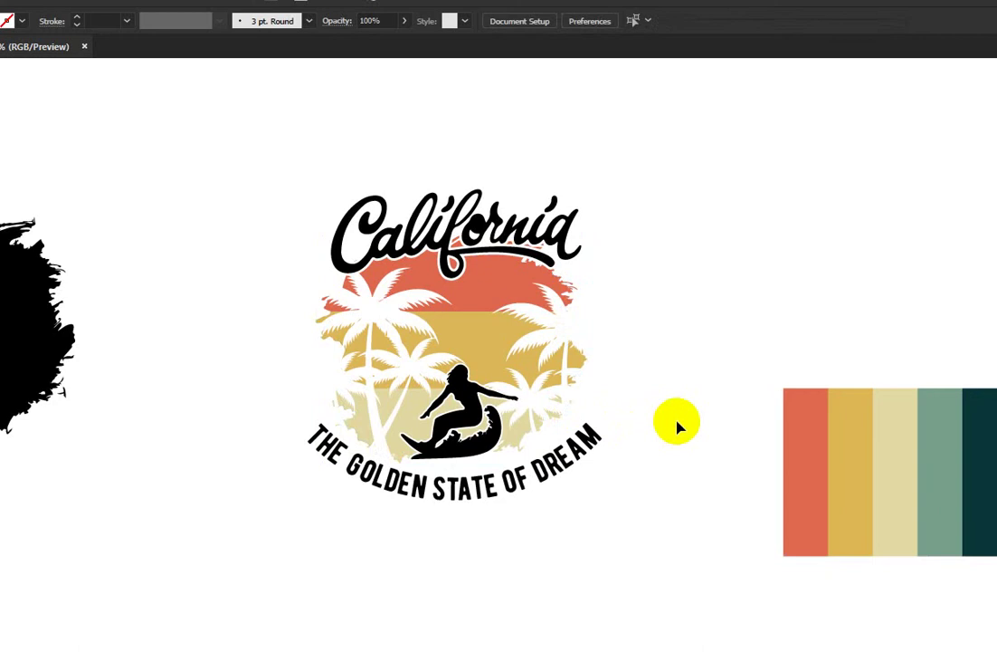
Step: Paste the palette beside the emblem and eyedrop its teal onto the California lettering
key("ctrl+v")
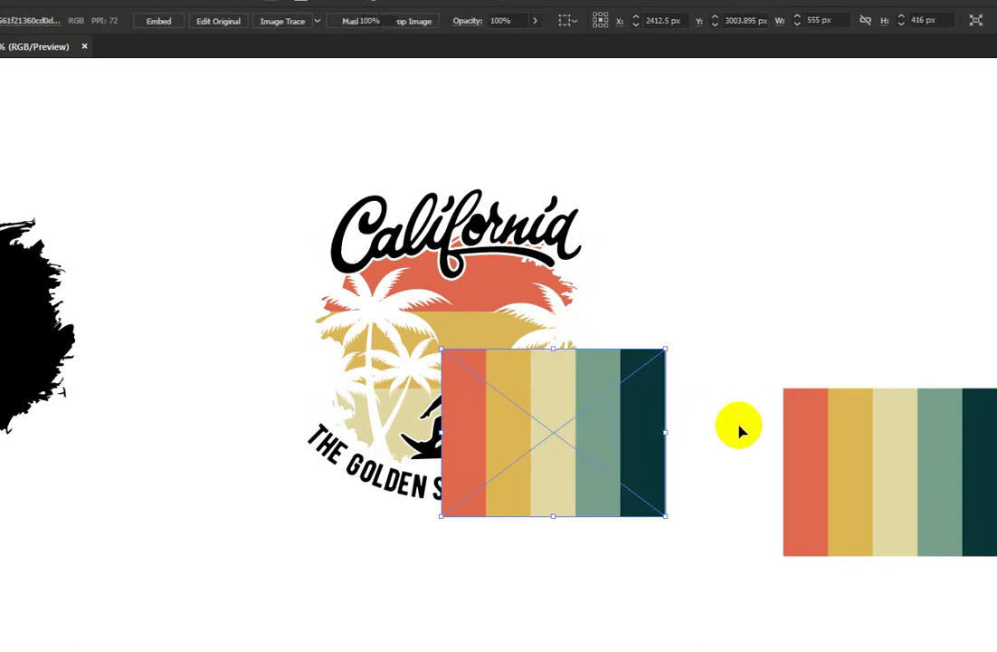
left_click_drag(553, 432, 801, 421)
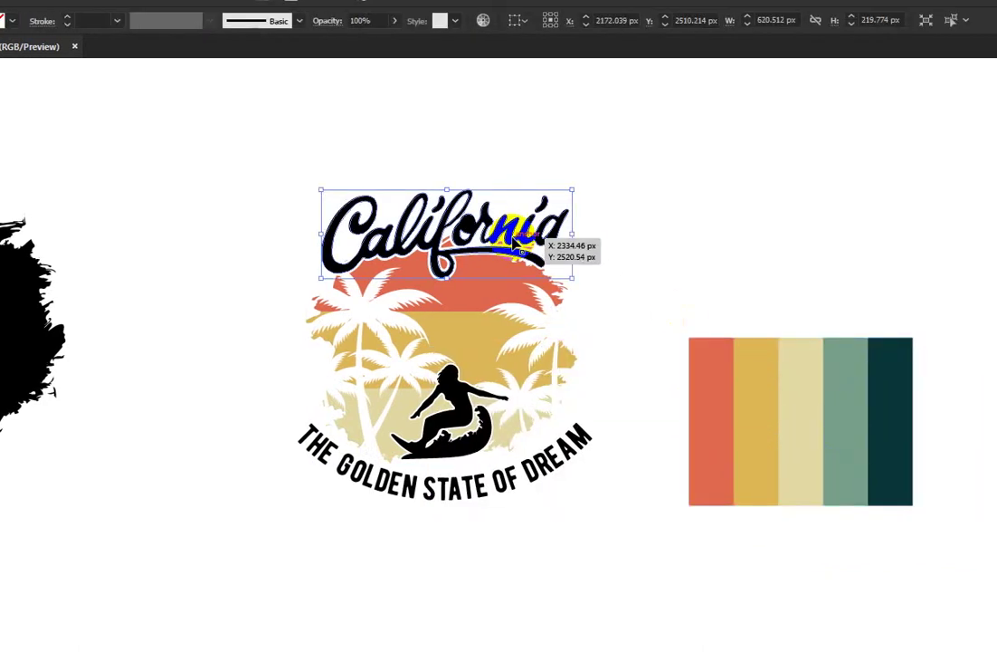
key("i")
left_click(837, 380)
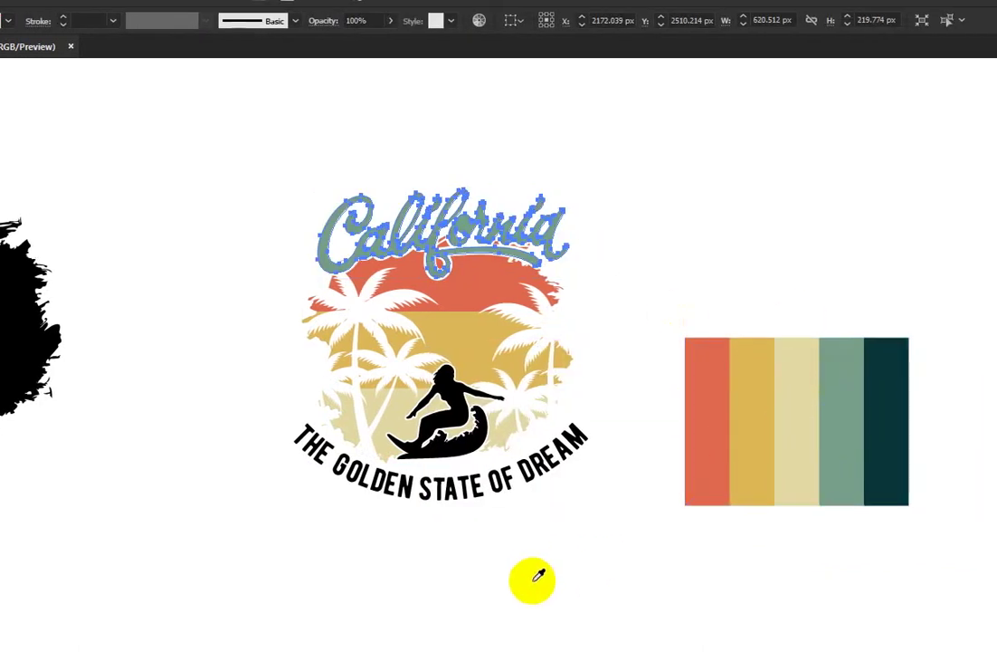
Step: Convert the curved tagline THE GOLDEN STATE OF DREAM to outlines
key("v")
left_click(457, 489)
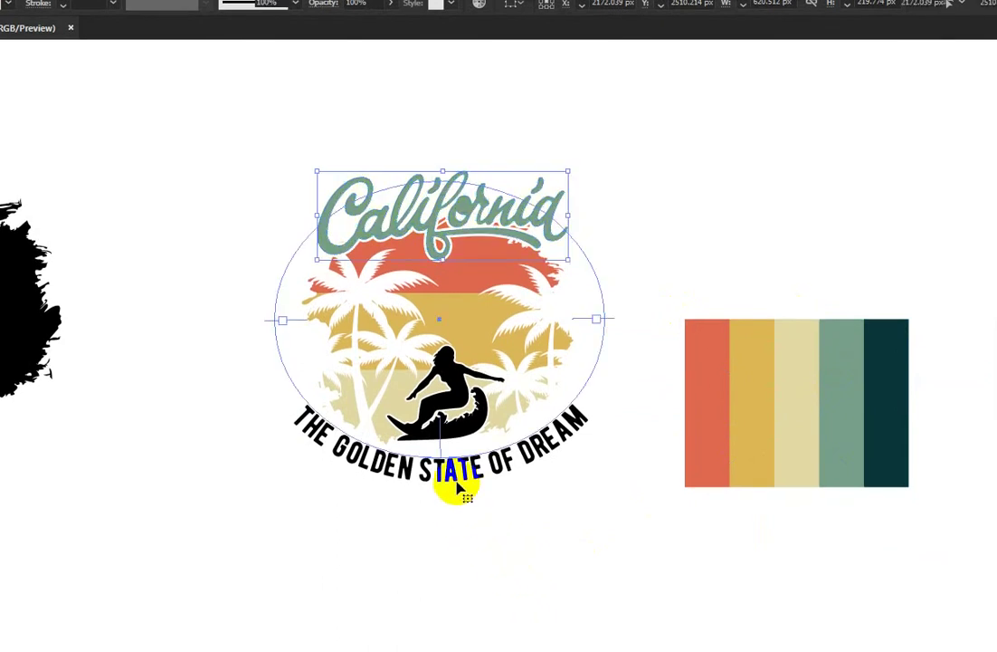
right_click(470, 493)
left_click(518, 593)
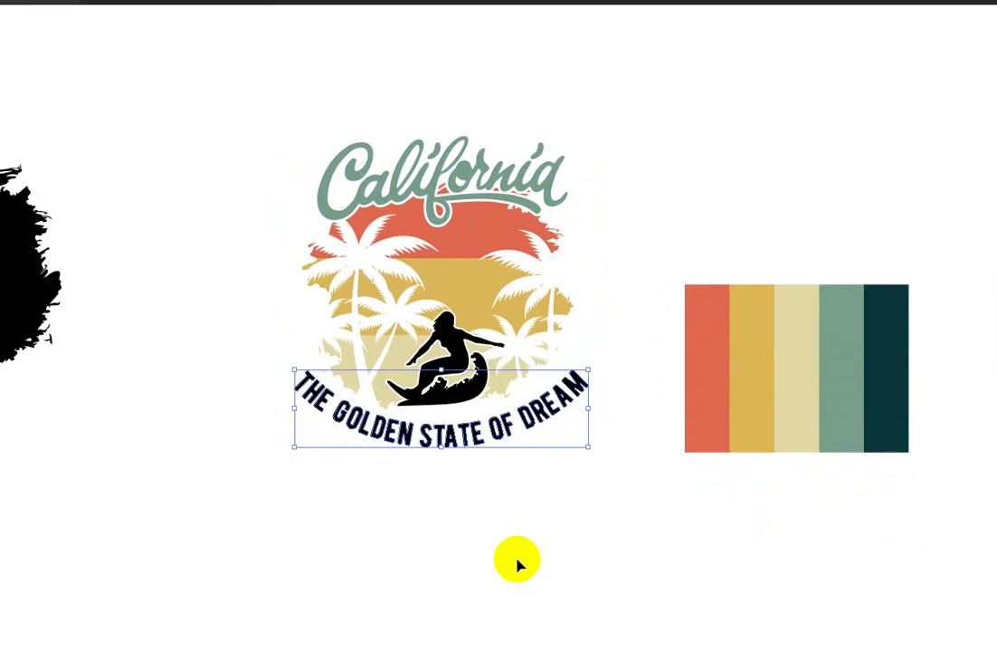
Step: Replace the curved tagline with a new horizontal THE GOLDEN STATE text line below the emblem
key("Delete")
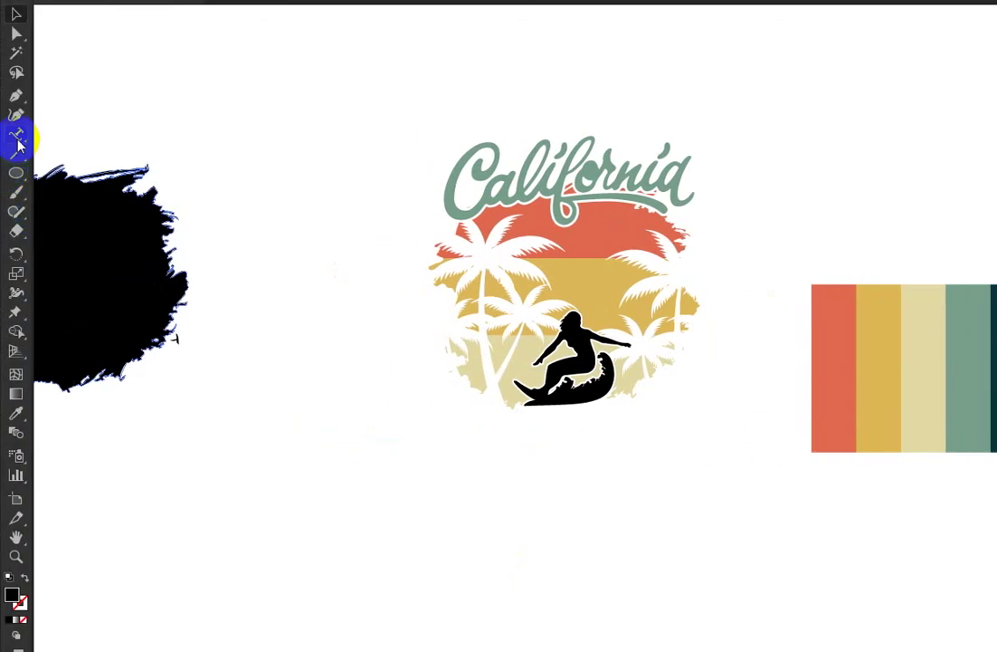
left_click_drag(18, 143, 56, 134)
left_click(479, 444)
type("THE GOLDEN STAT")
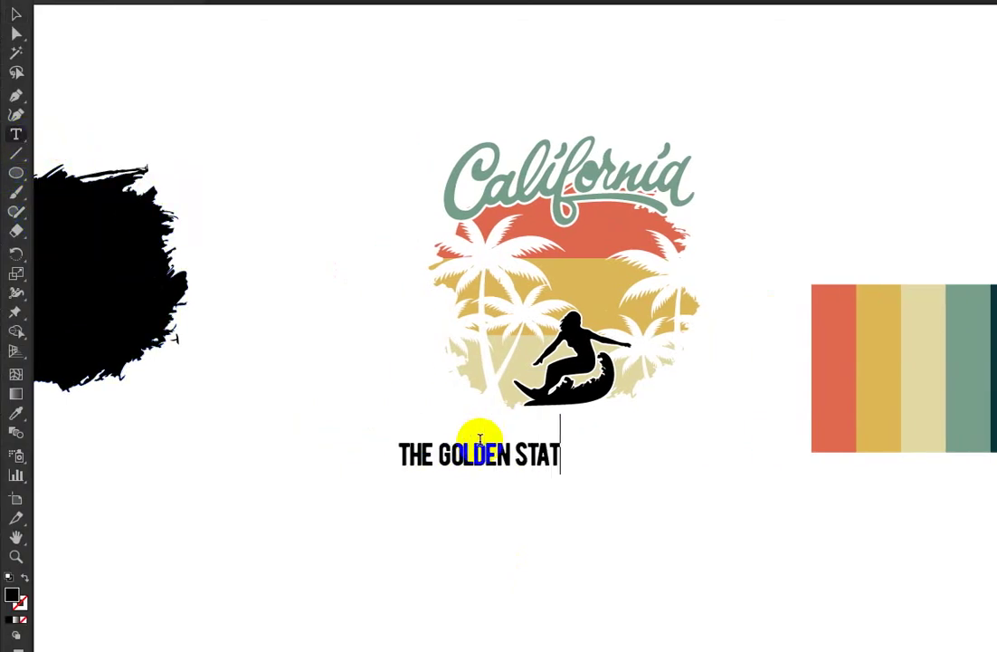
type("E")
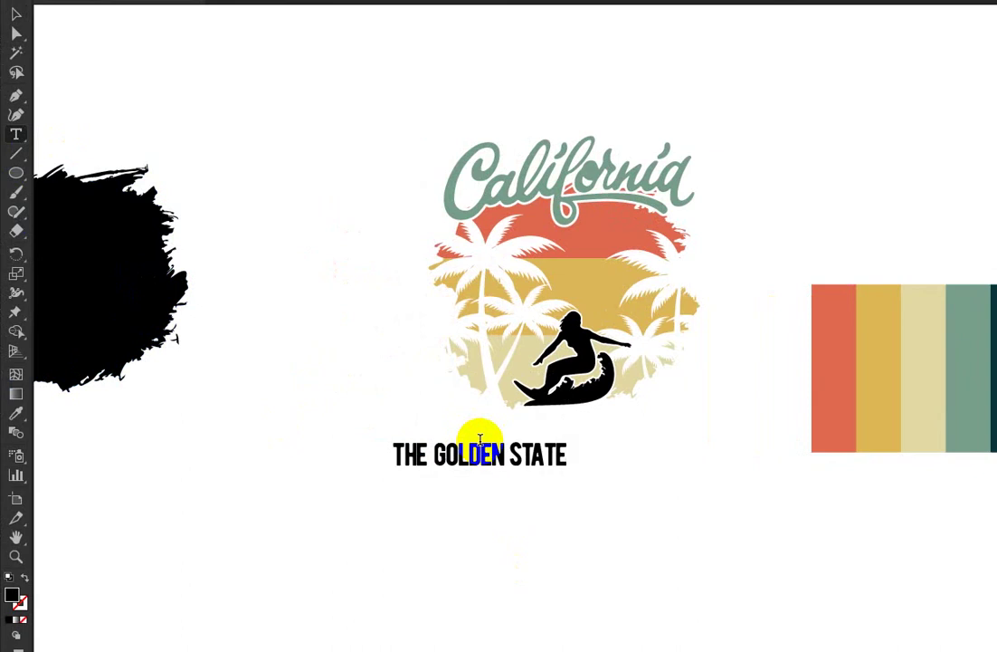
left_click(11, 47)
Step: Set the title's baseline shift to 0, widen its tracking, and centre it under the surfer
left_click(944, 478)
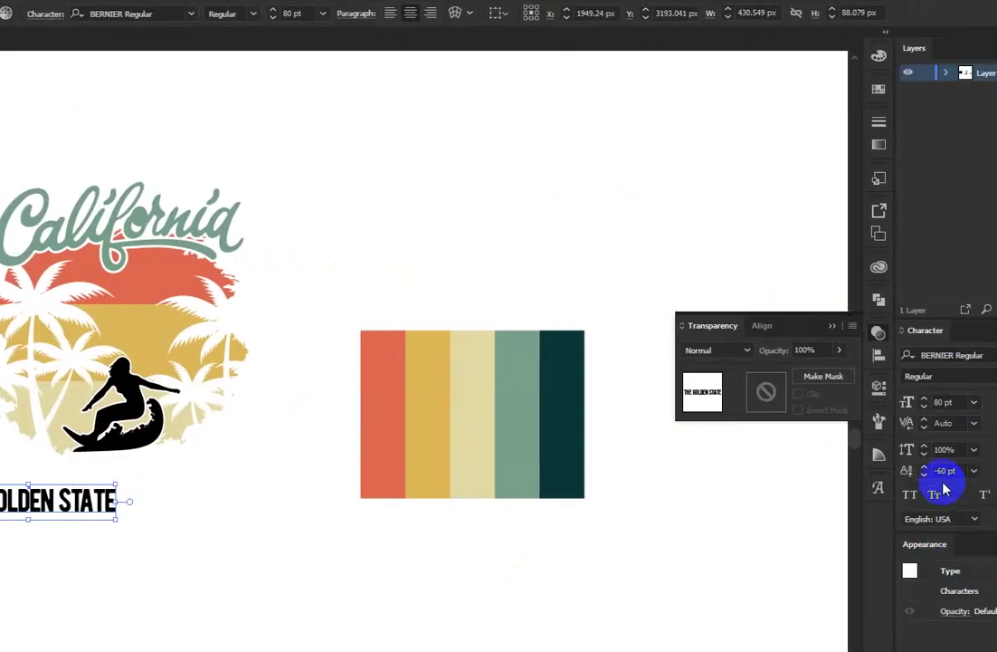
type("0")
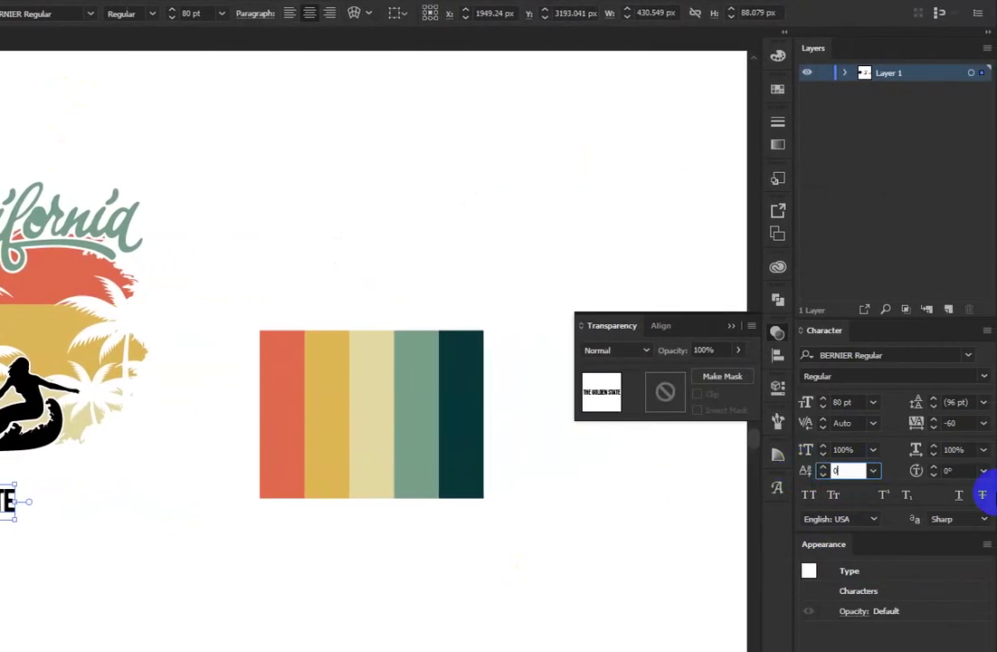
left_click(958, 426)
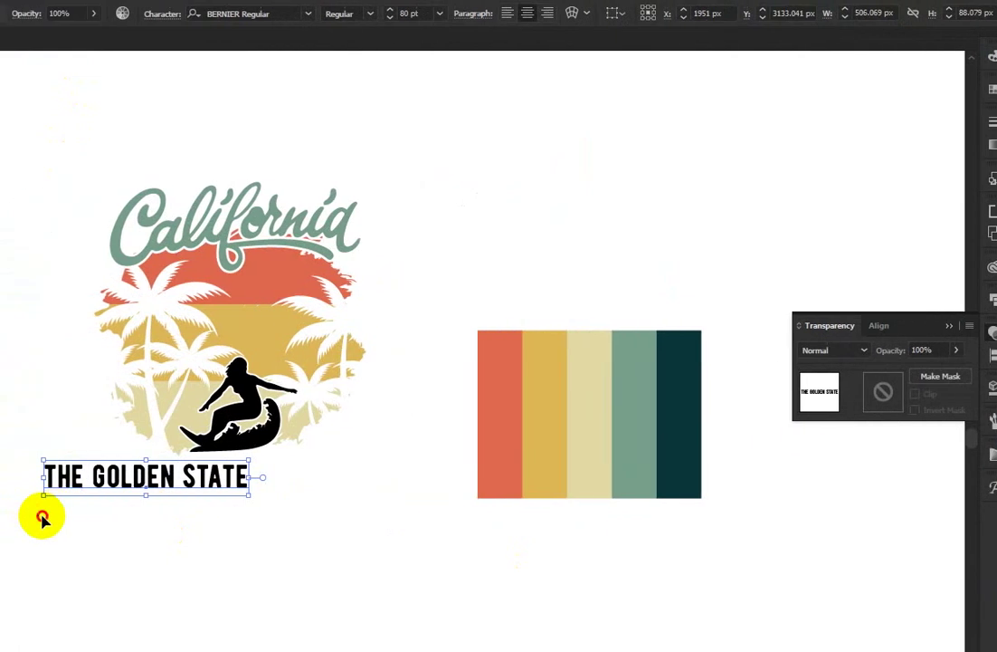
left_click(54, 516)
mouse_move(201, 484)
left_mouse_down()
mouse_move(288, 474)
mouse_move(251, 467)
left_mouse_up()
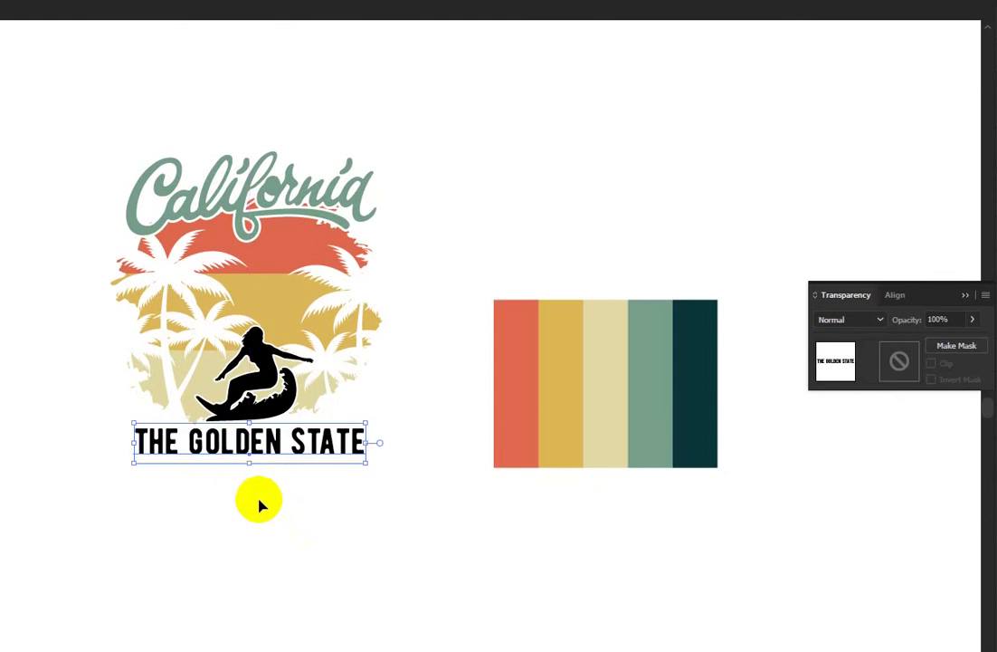
Step: Convert THE GOLDEN STATE title to outlines
right_click(272, 444)
left_click(234, 509)
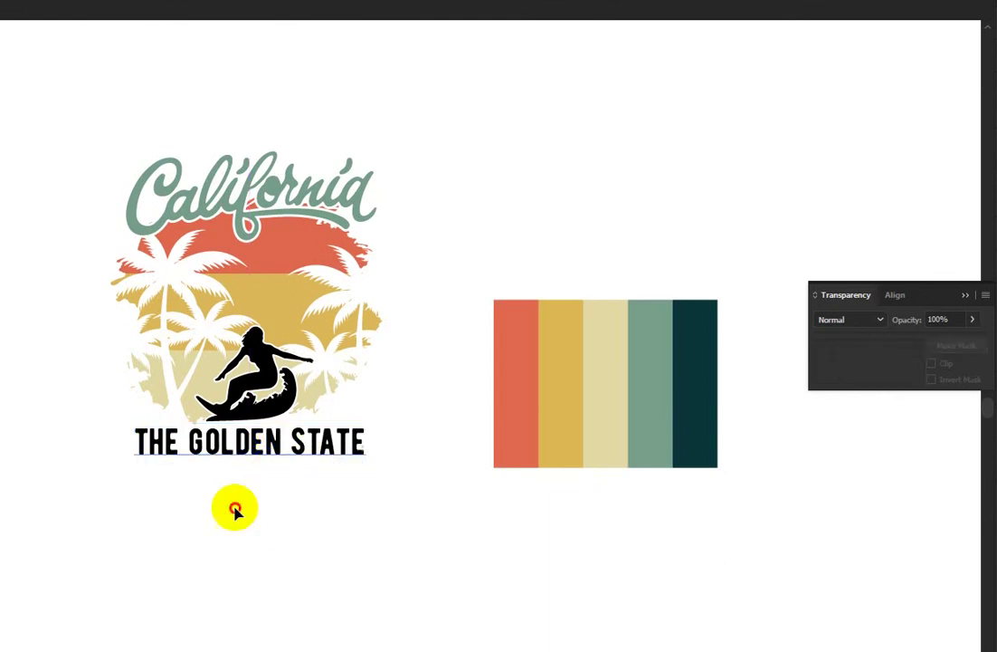
right_click(234, 450)
left_click(278, 547)
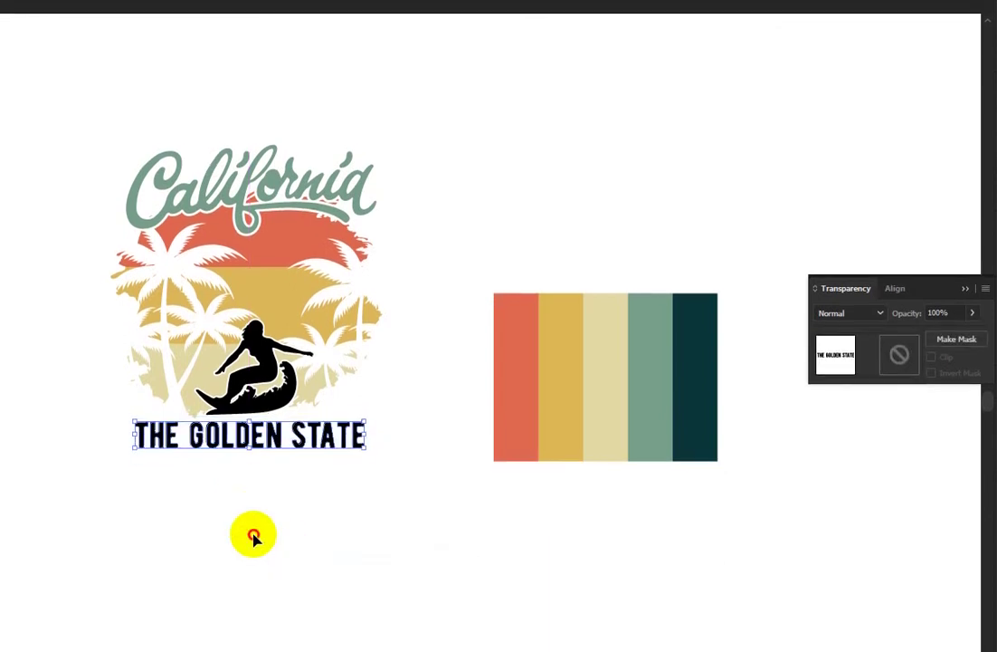
Step: Add an ESTD 1850 text line, scale it down, and centre it under the title
scroll(229, 425, "up", 2)
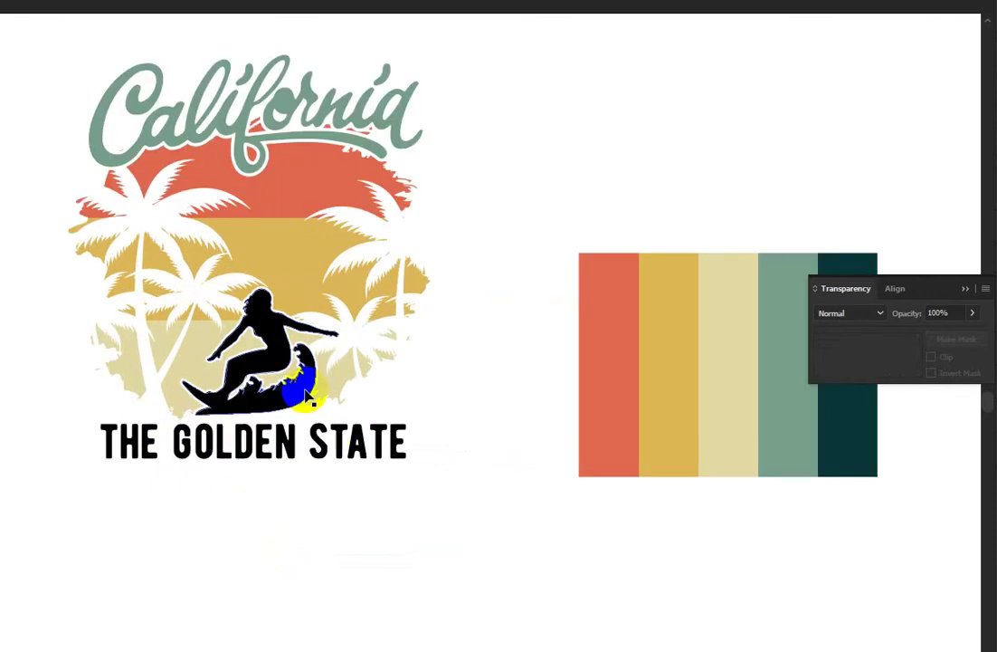
scroll(301, 397, "up", 2)
scroll(162, 389, "left", 3)
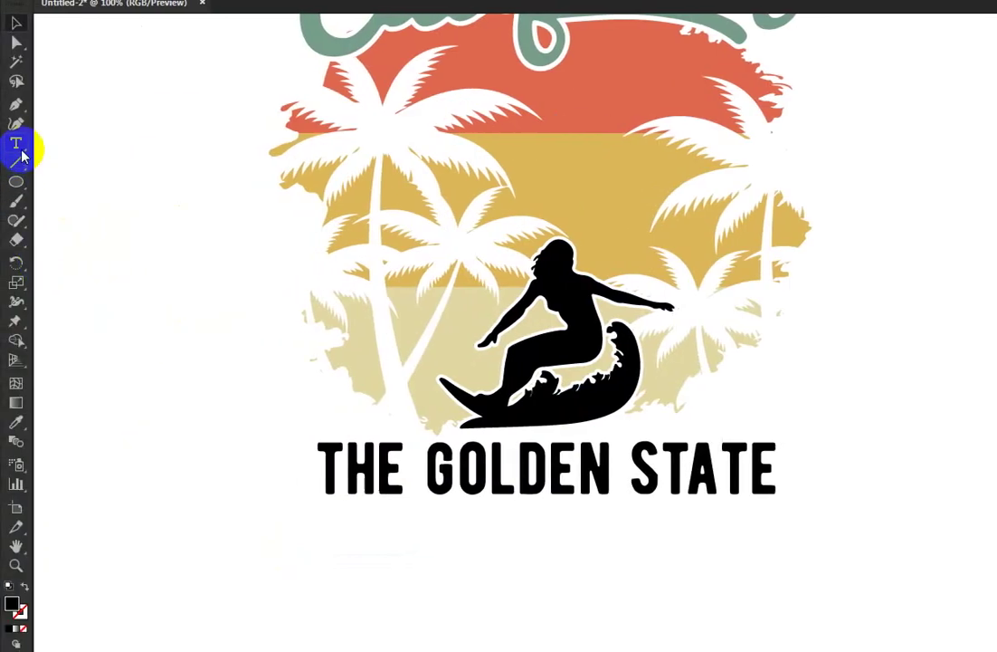
left_click(450, 551)
type("ES")
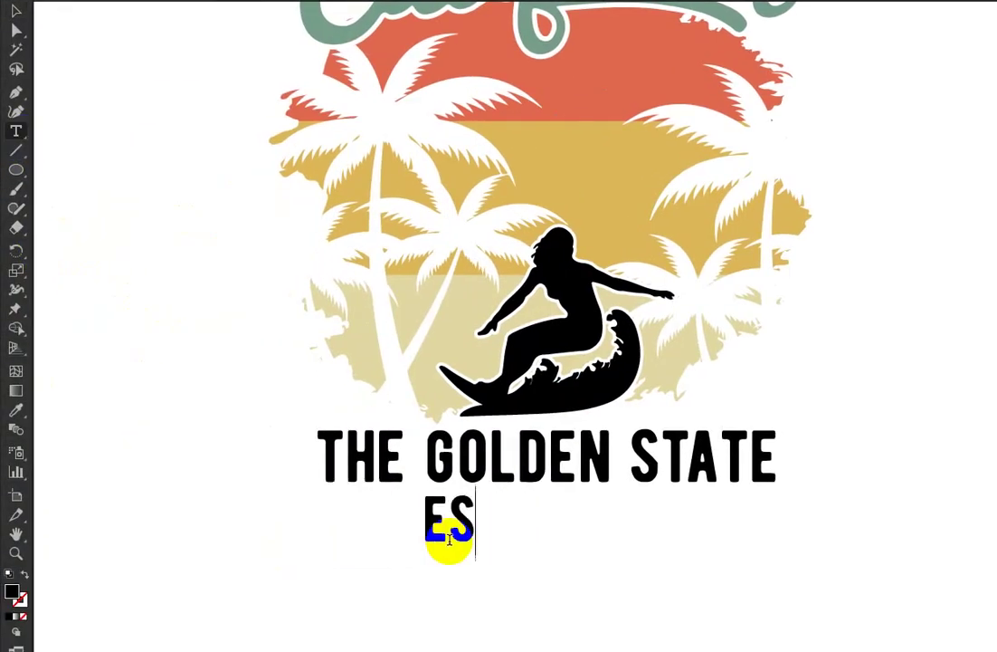
type("TD 1")
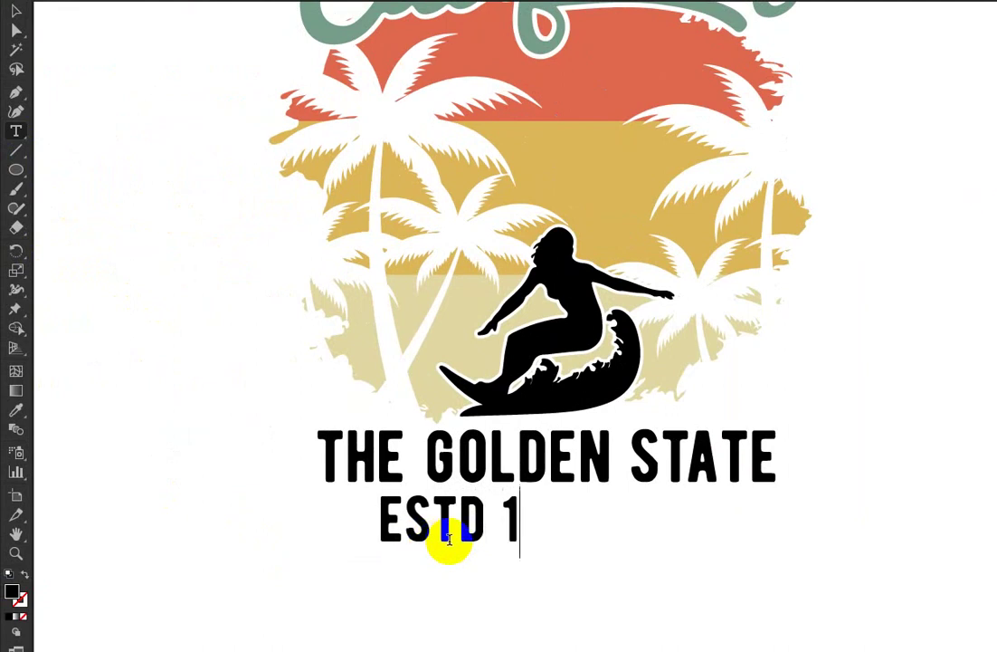
type("850")
left_click(17, 9)
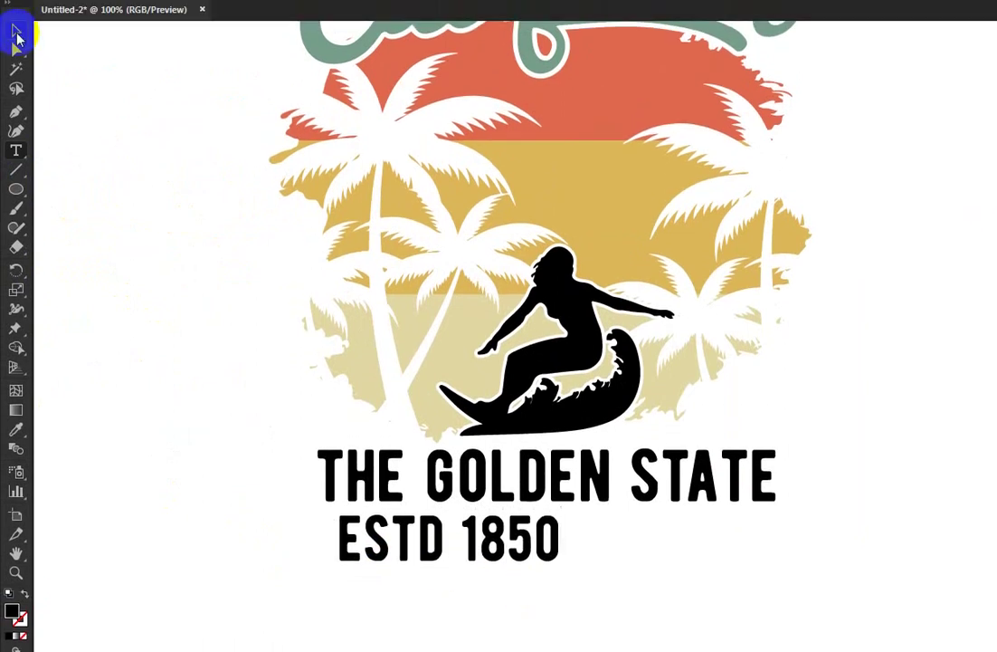
left_click(453, 534)
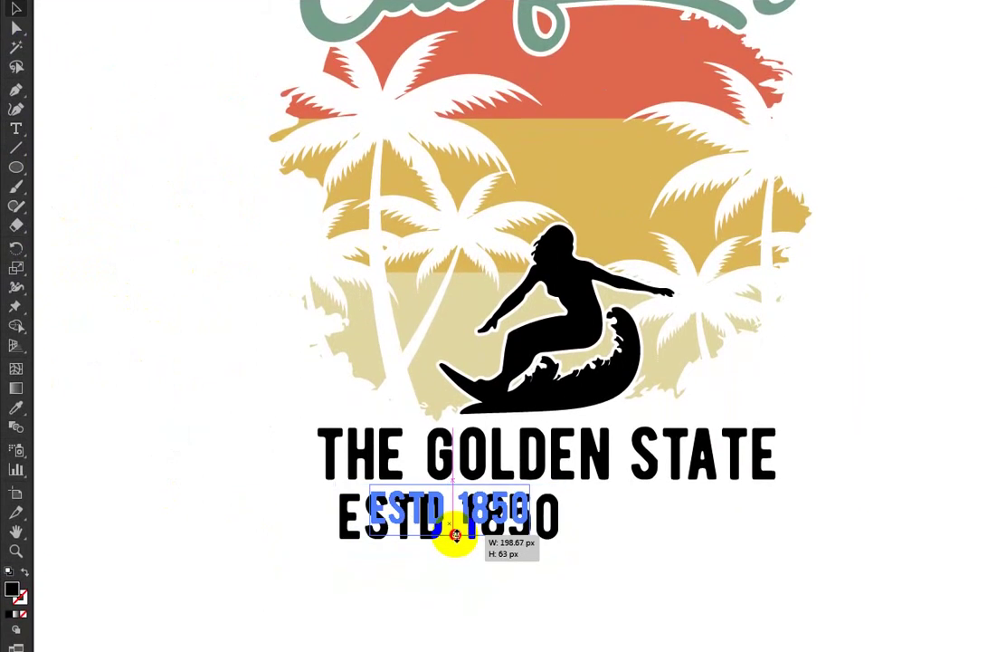
mouse_move(453, 555)
left_mouse_down()
mouse_move(450, 528)
mouse_move(552, 528)
mouse_move(572, 516)
left_mouse_up()
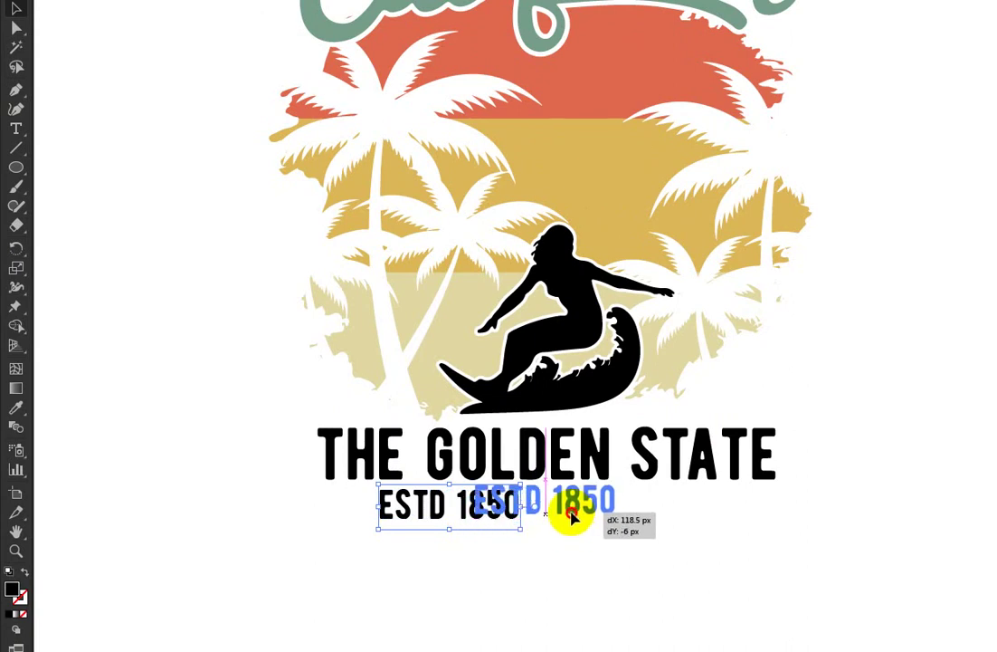
left_click_drag(571, 516, 570, 513)
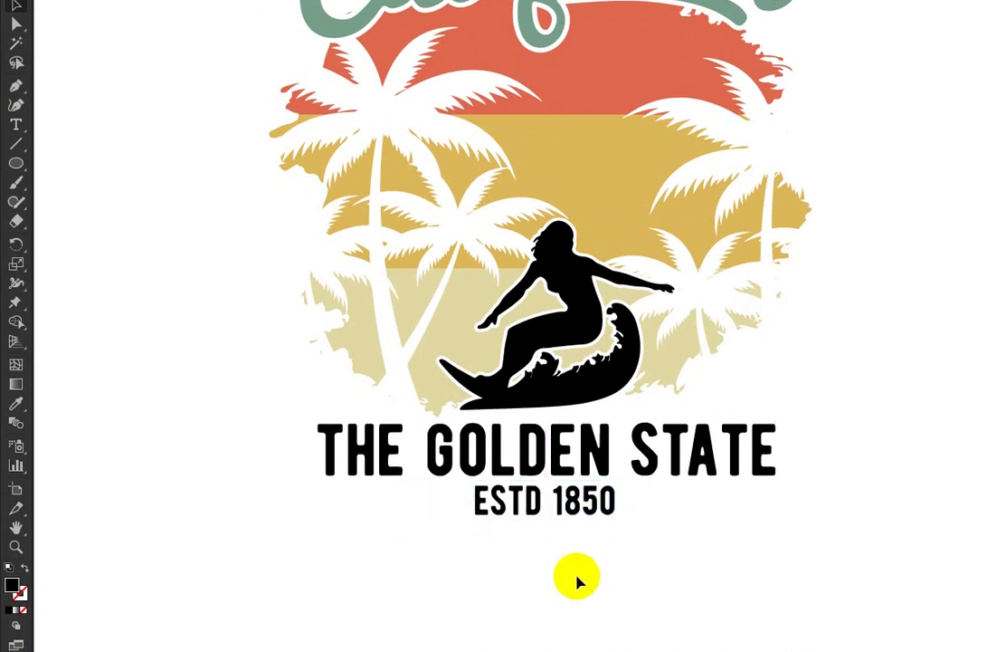
Step: Draw a thick black line spanning the title width and duplicate it slightly below
left_click(15, 85)
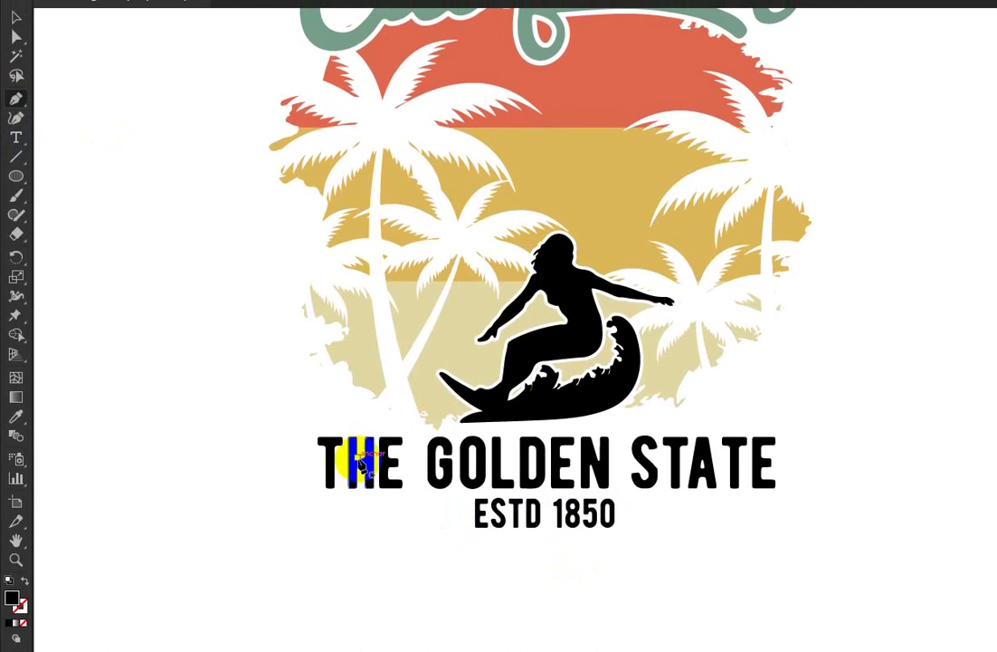
left_click(318, 514)
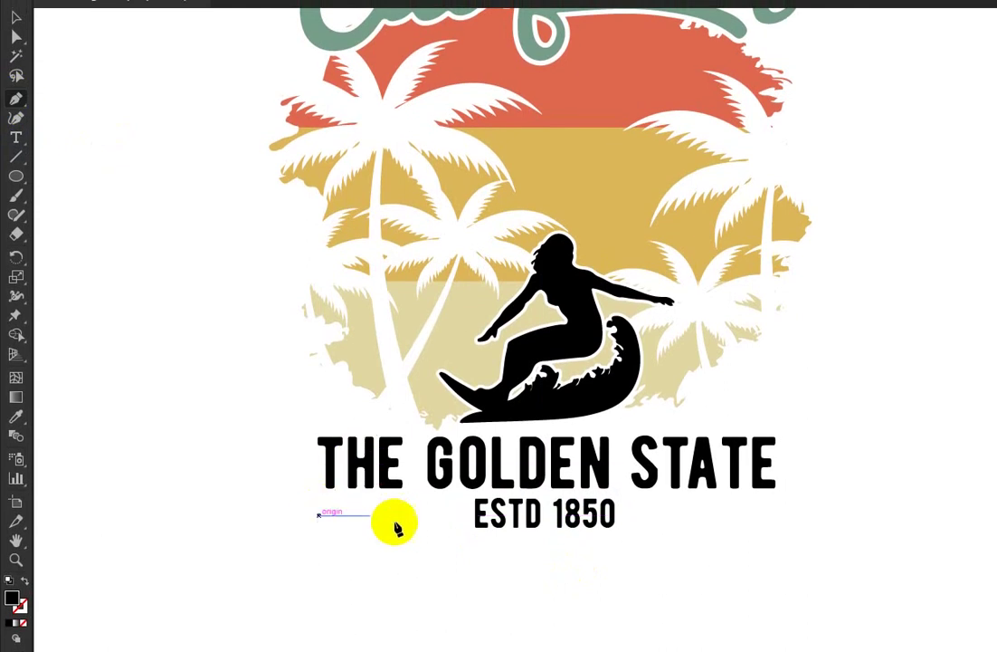
left_click(776, 515)
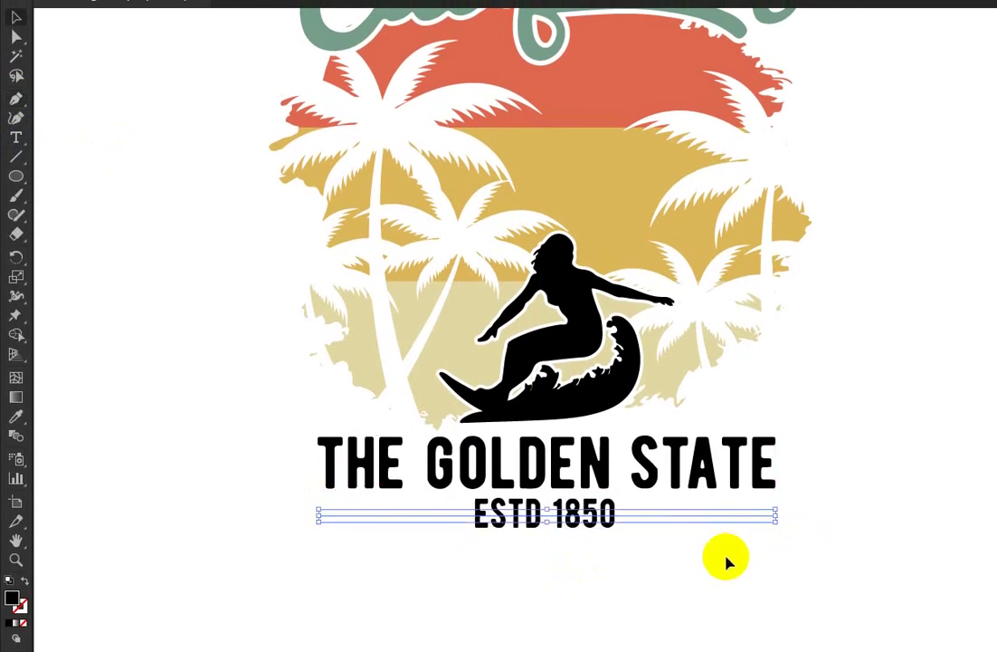
key("v")
left_click_drag(735, 539, 681, 508)
left_click(211, 39)
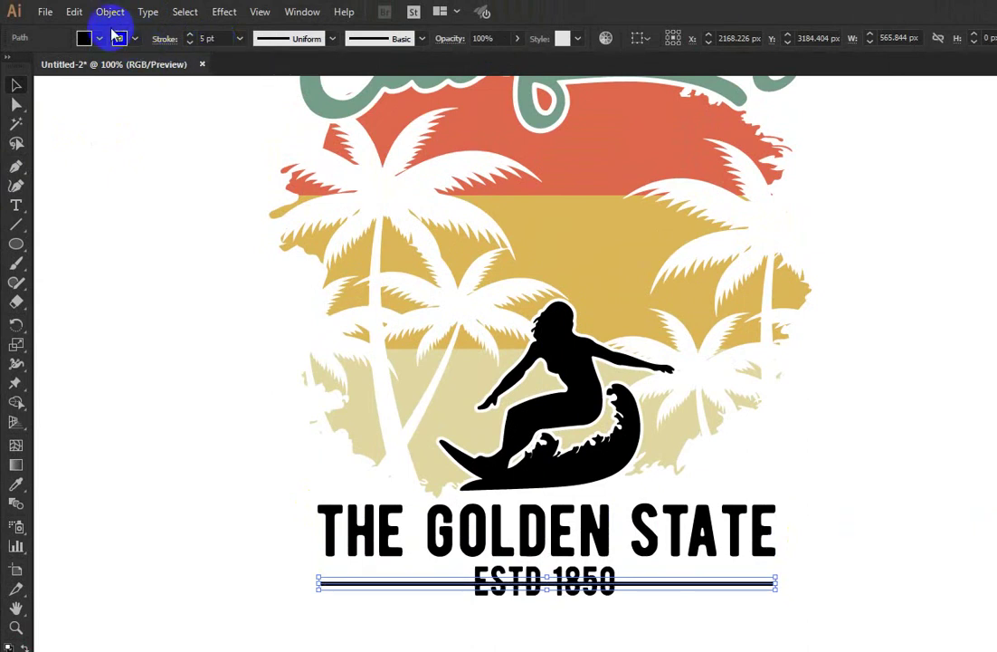
left_click(419, 540)
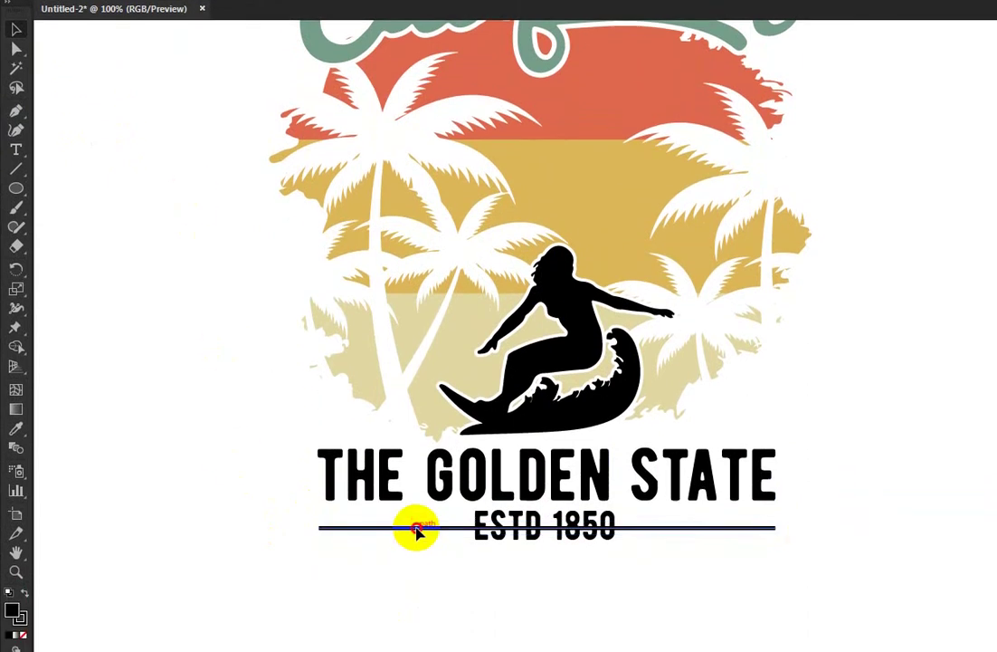
left_click_drag(417, 532, 415, 543)
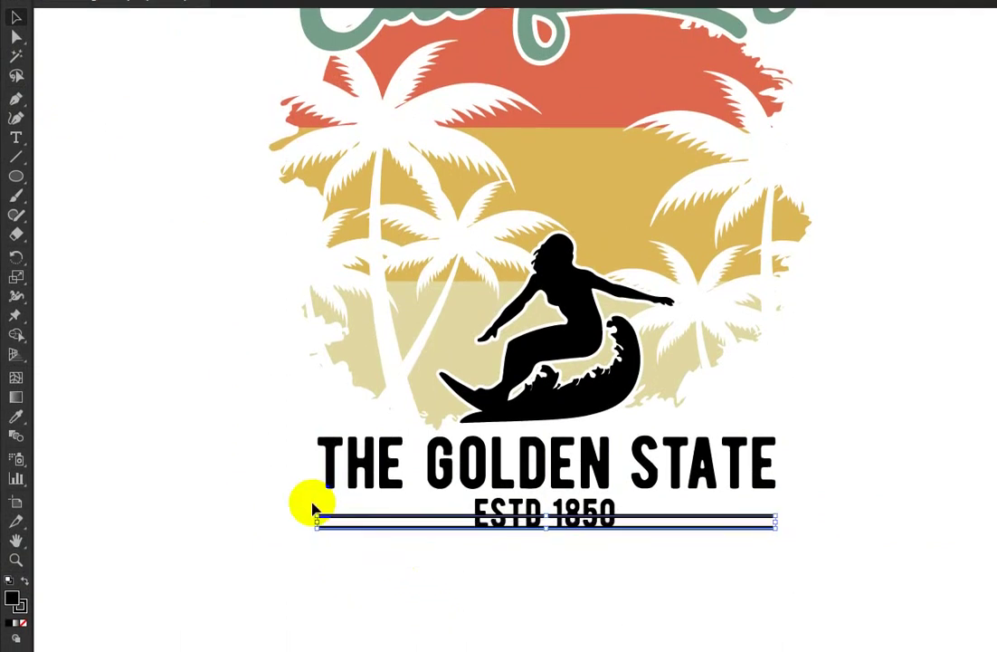
Step: Horizontally centre the title, ESTD 1850 and both lines on each other
left_click_drag(311, 508, 641, 579)
left_click(385, 477, "shift")
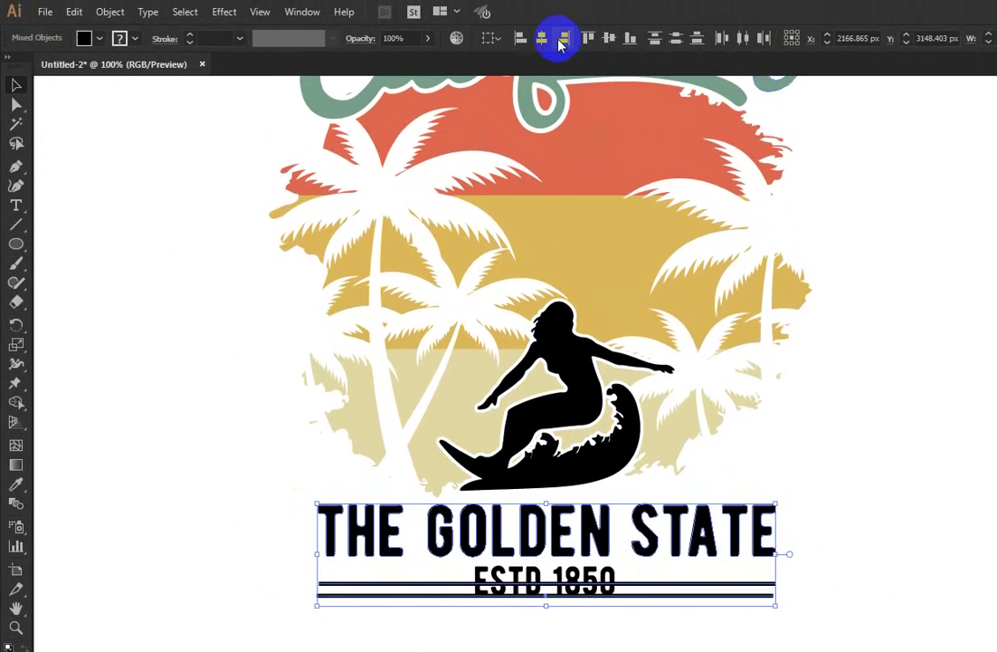
left_click(542, 38)
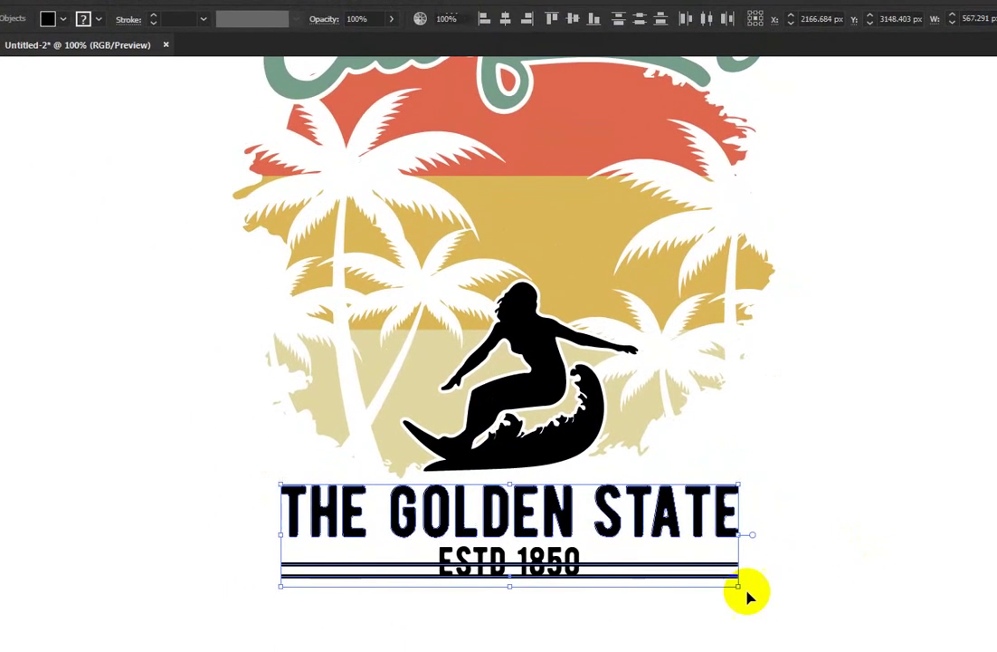
mouse_move(633, 597)
left_mouse_down()
mouse_move(590, 577)
mouse_move(439, 551)
left_mouse_up()
left_click(566, 593)
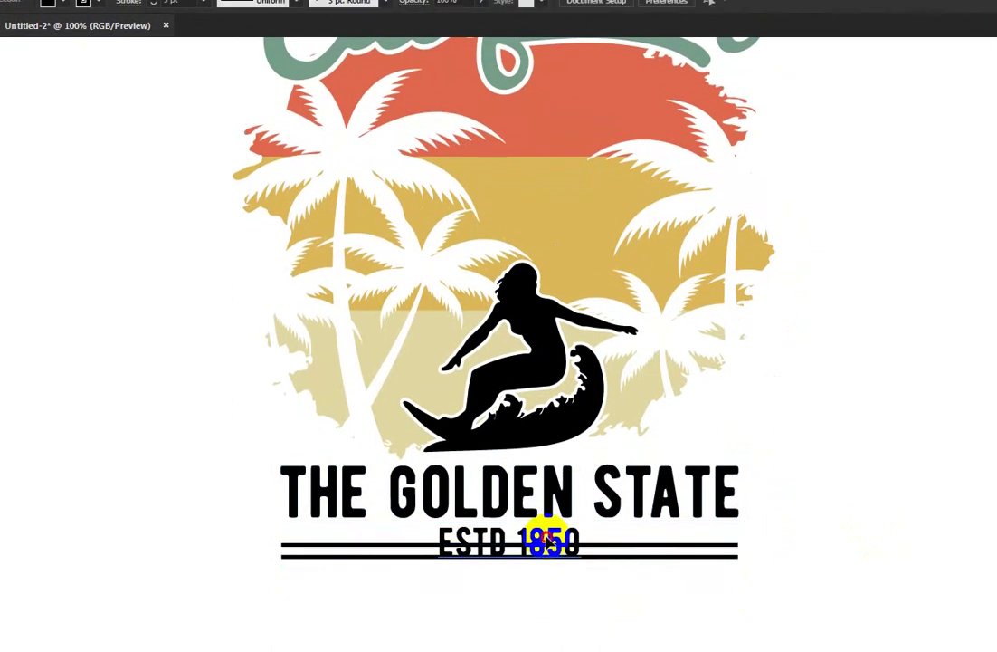
Step: Outline ESTD 1850, group the two lines, and centre them vertically on the text
right_click(547, 539)
left_click(599, 334)
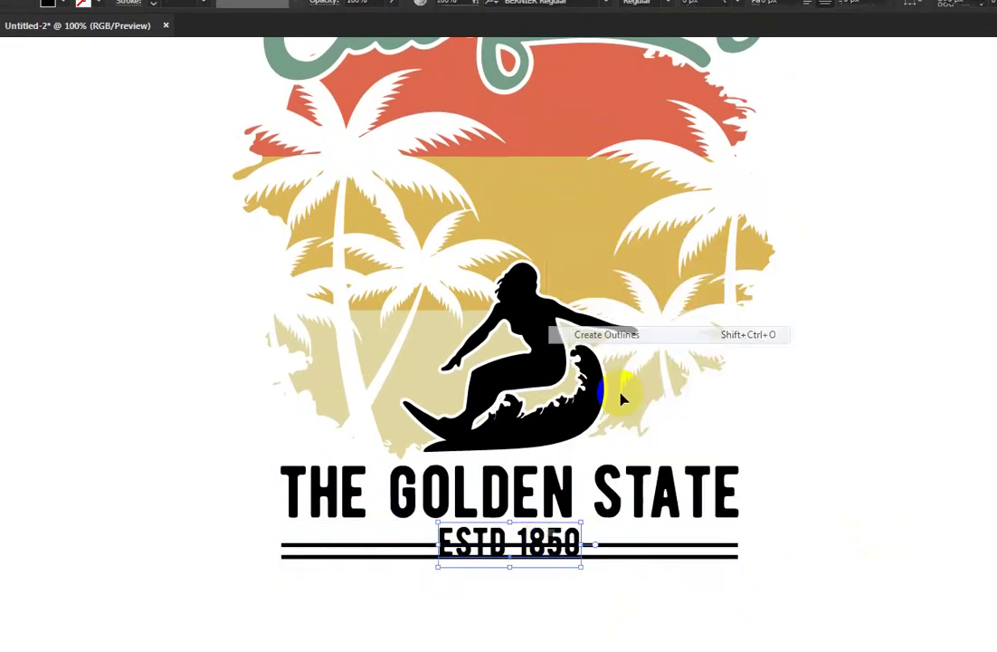
left_click_drag(626, 585, 446, 518)
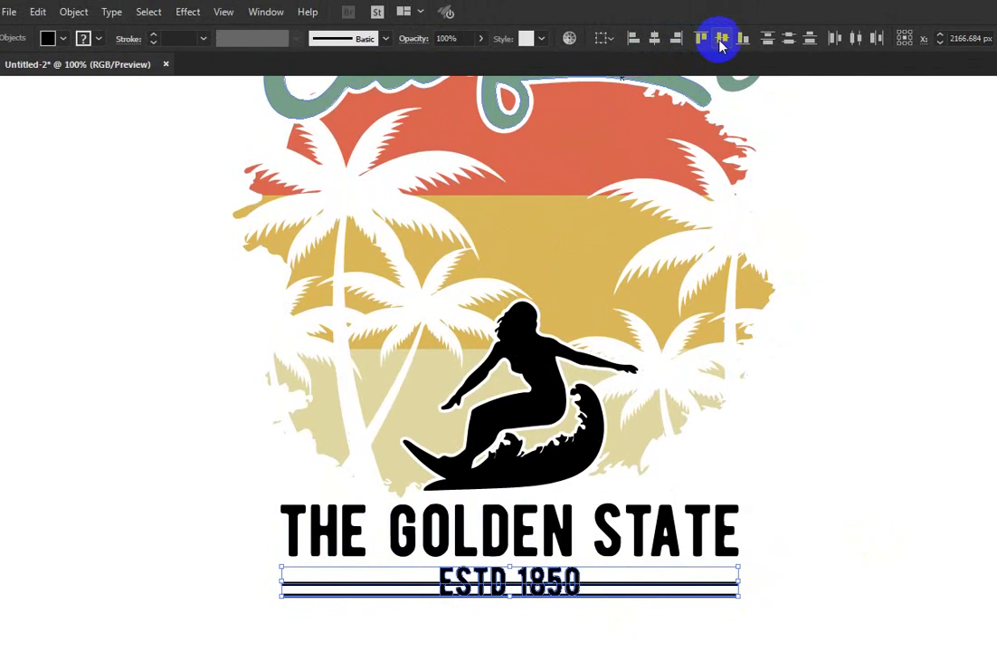
left_click(721, 40)
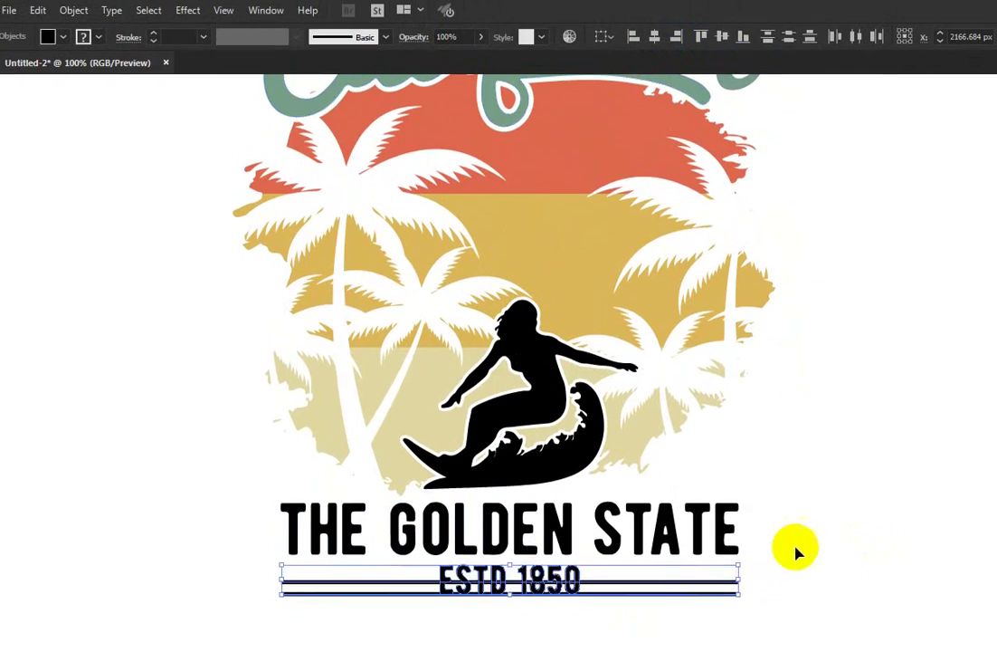
left_click_drag(752, 590, 662, 549)
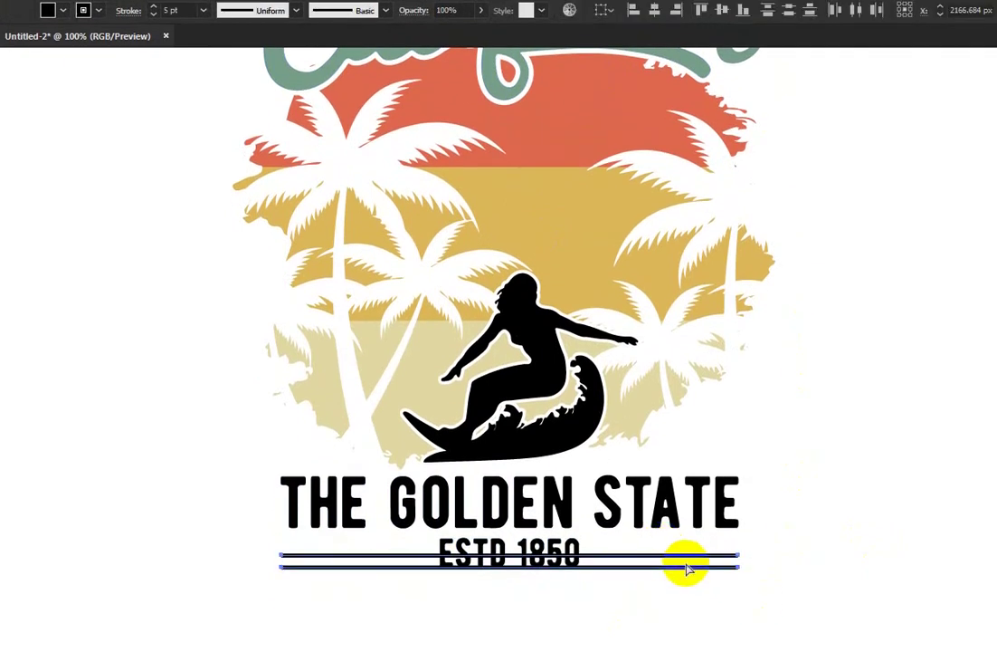
key("ctrl+g")
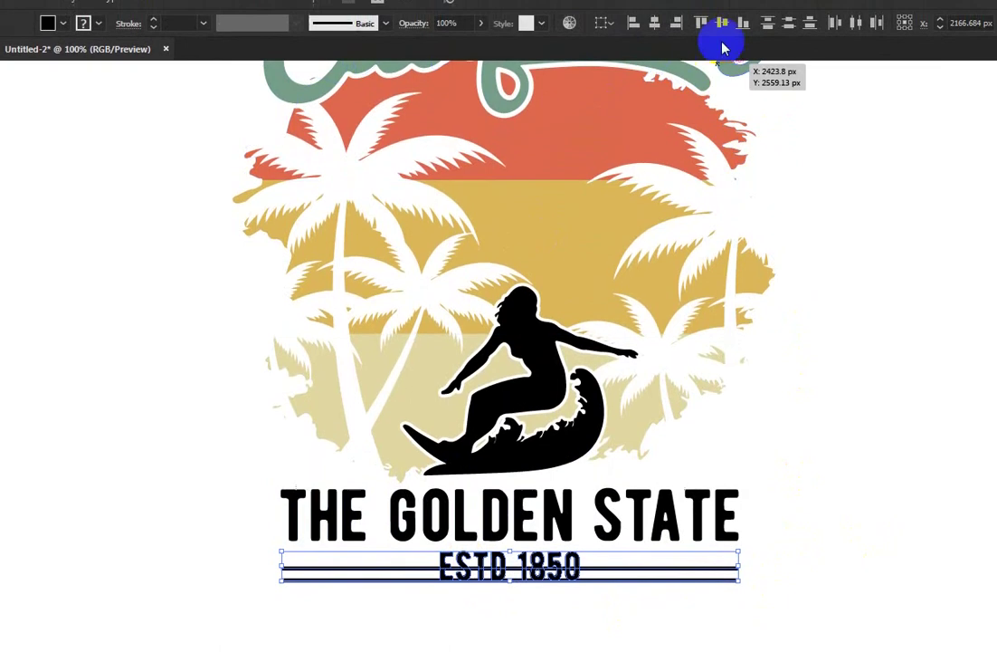
left_click(721, 38)
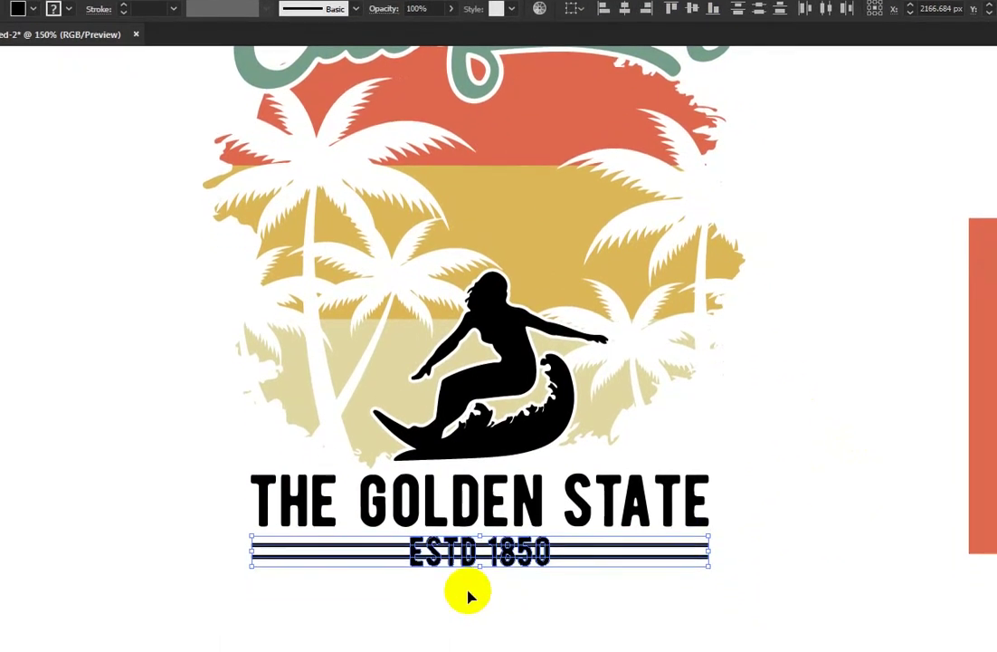
Step: Cut the lines away where they cross ESTD 1850 and nudge the text back into place
scroll(443, 586, "up", 2)
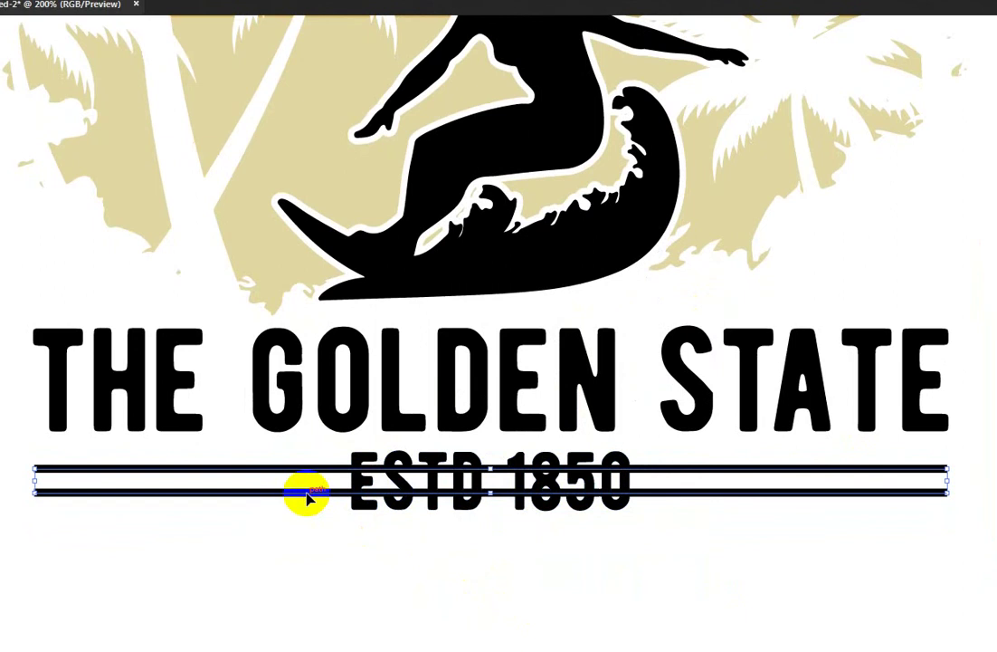
left_click_drag(355, 455, 646, 523)
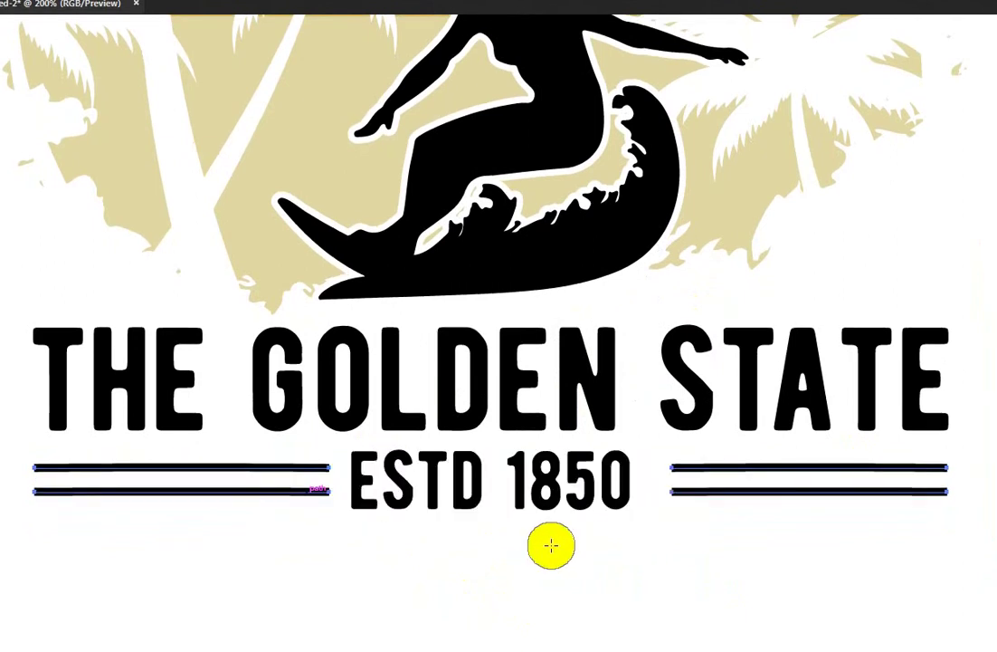
left_click(529, 584)
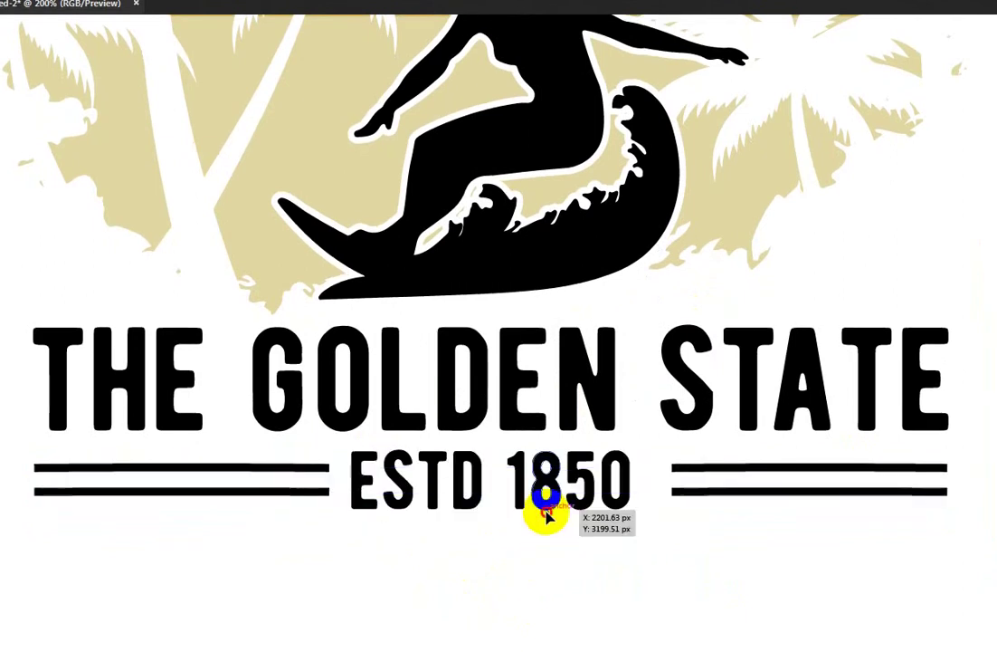
key("shift+Right")
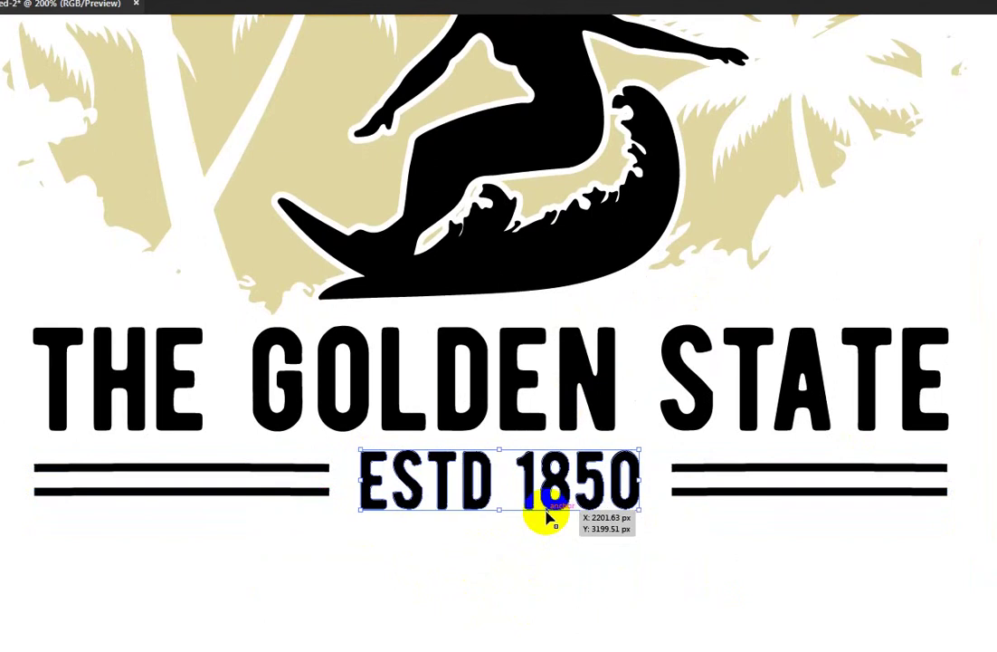
key("shift+Right")
key("shift+Left")
left_click(476, 541)
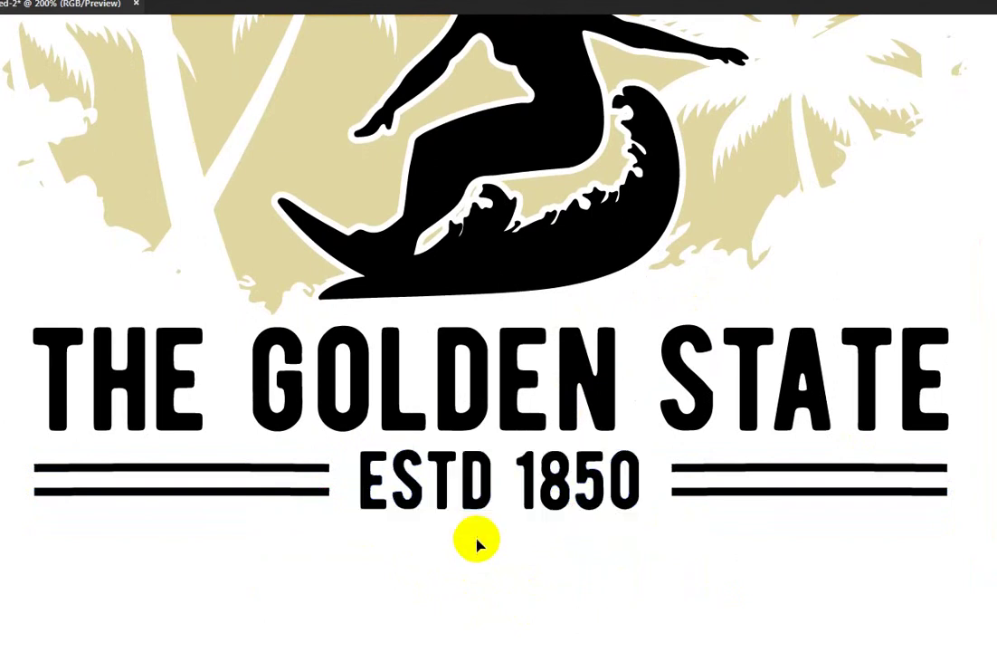
Step: Expand the side lines' fill and stroke into filled shapes with Object > Expand
scroll(477, 541, "down", 2)
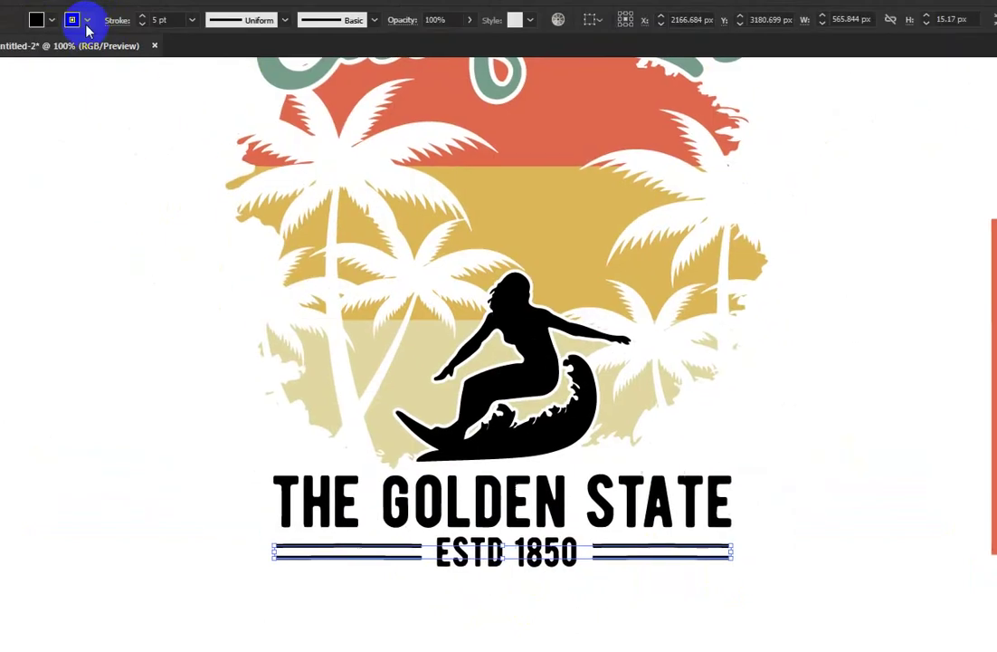
left_click(110, 12)
left_click(132, 185)
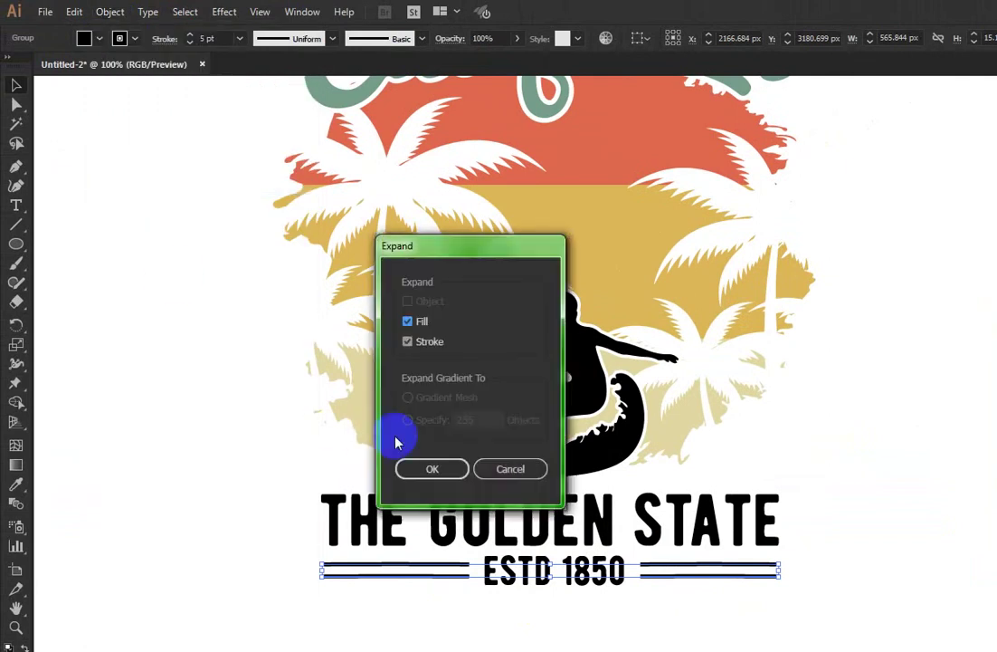
left_click(433, 462)
left_click(159, 407)
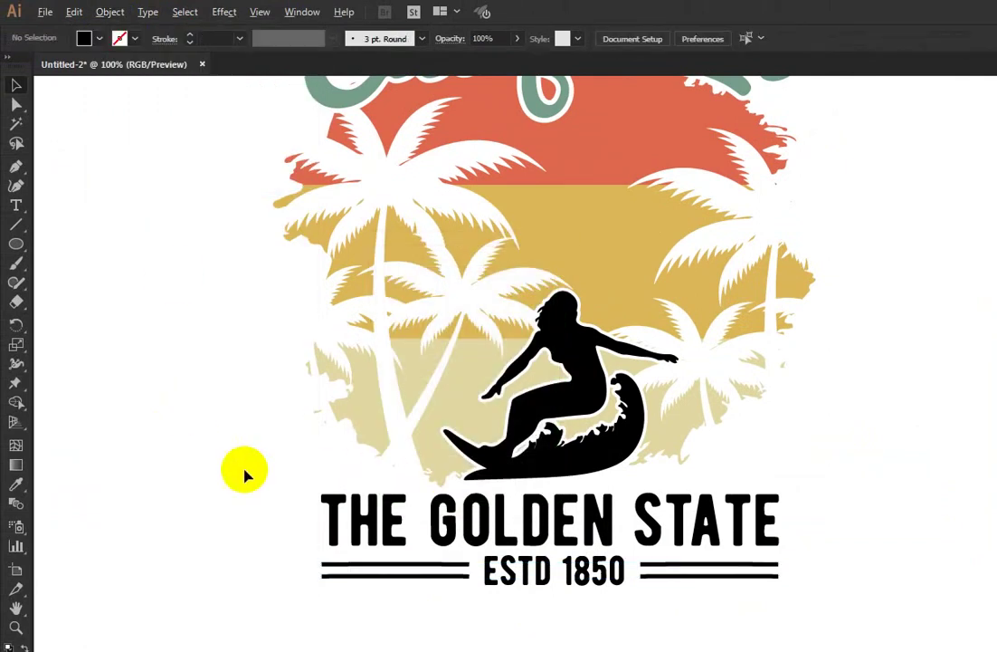
scroll(253, 471, "down", 1)
scroll(407, 506, "down", 1)
mouse_move(556, 553)
left_mouse_down()
mouse_move(351, 515)
mouse_move(435, 541)
left_mouse_up()
Step: Eyedrop the palette's yellow onto THE GOLDEN STATE and a palette colour onto ESTD 1850
left_click(449, 488)
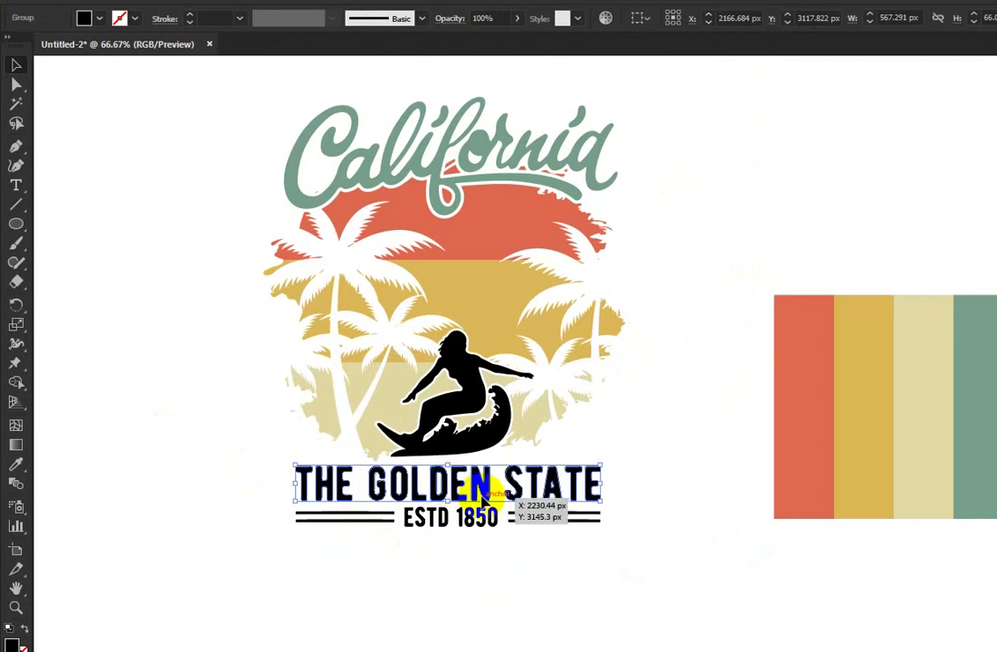
key("i")
left_click(850, 457)
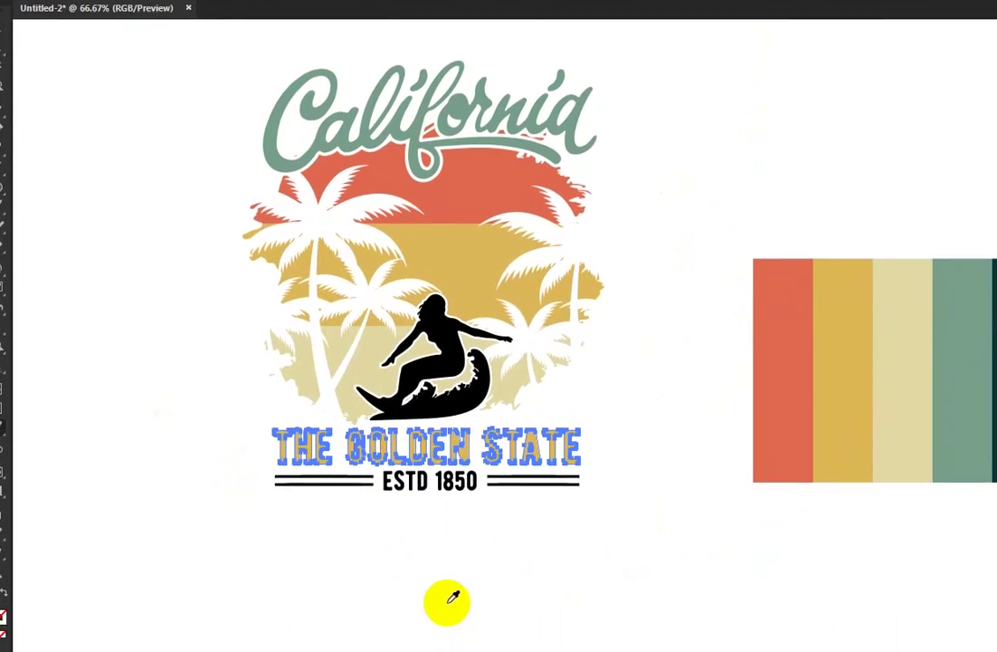
key("v")
left_click(417, 476)
key("i")
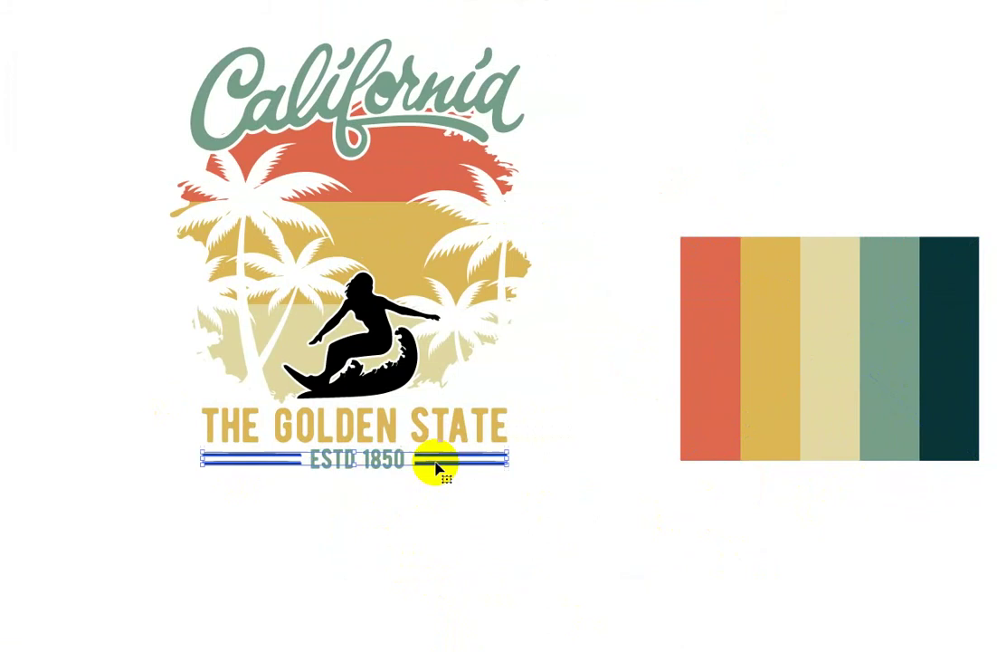
left_click(712, 424, "shift")
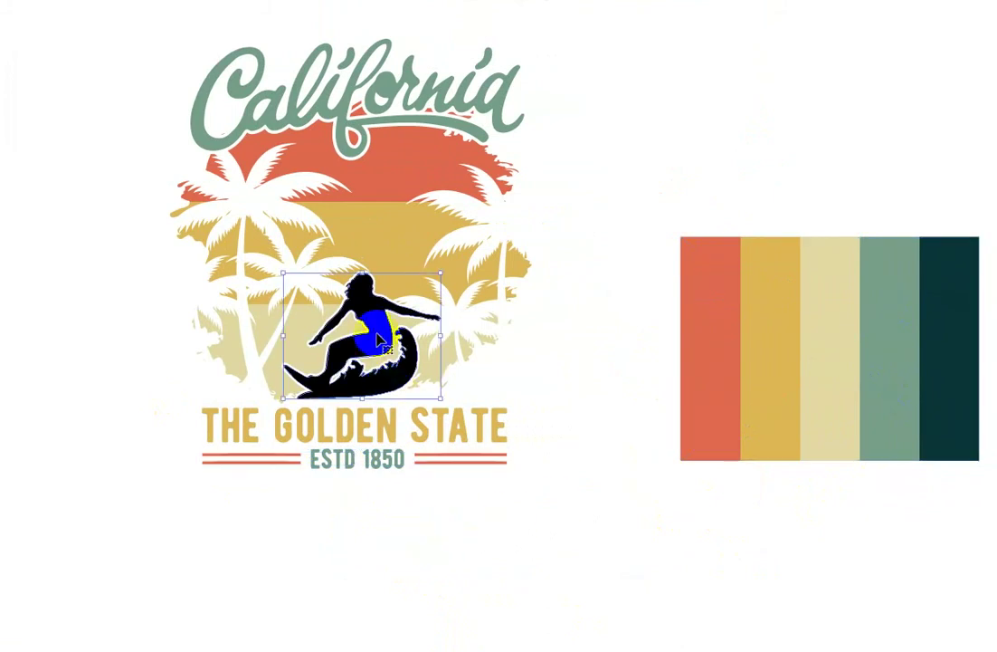
Step: Colour the surfer sage green from the palette, then delete the palette image
key("i")
left_click(899, 342)
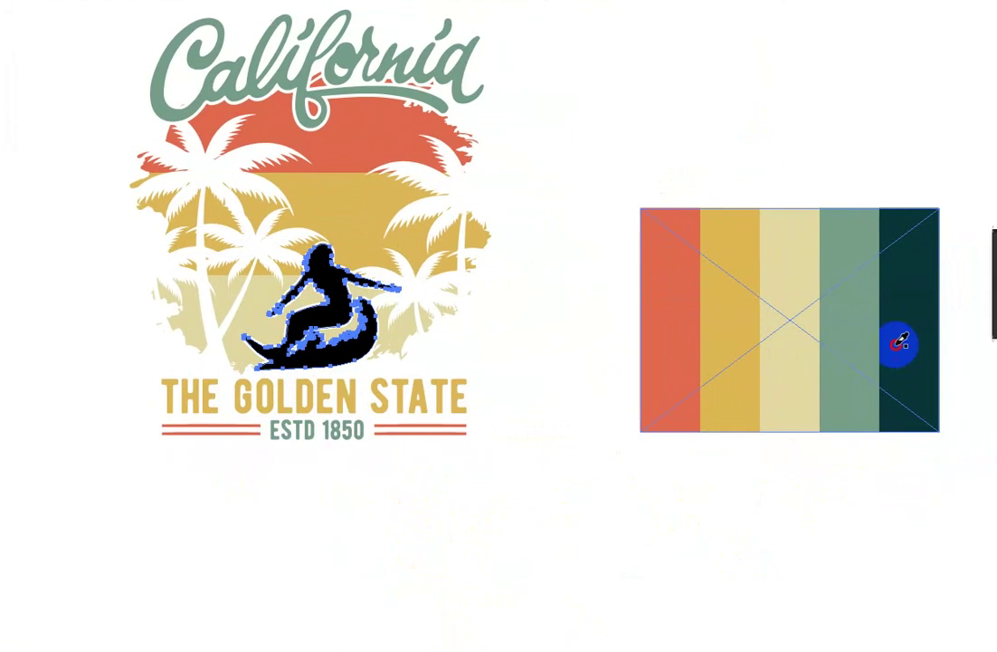
left_click(837, 323)
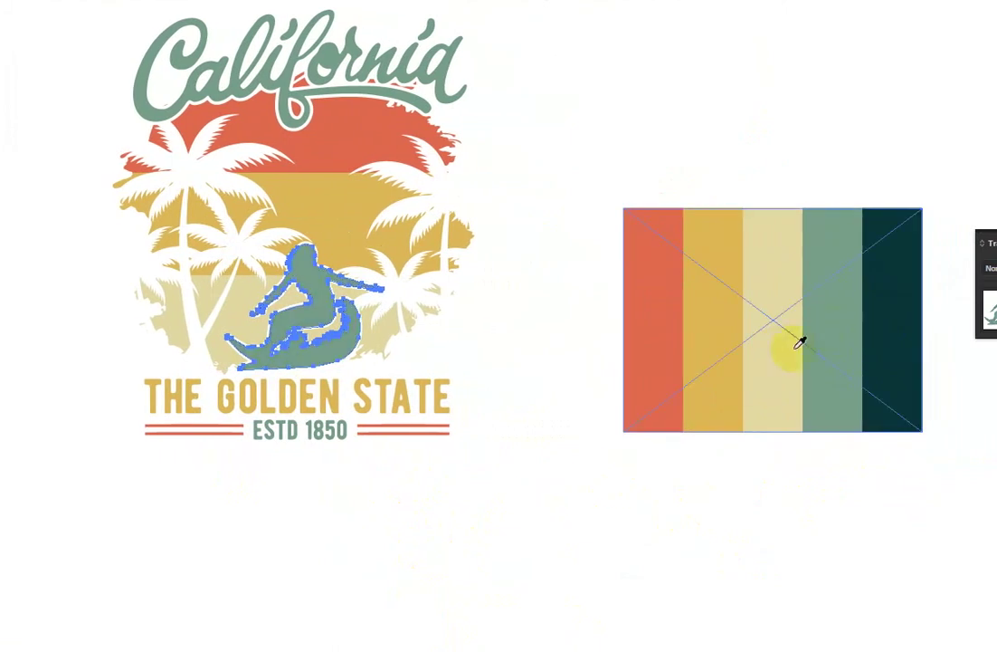
key("v")
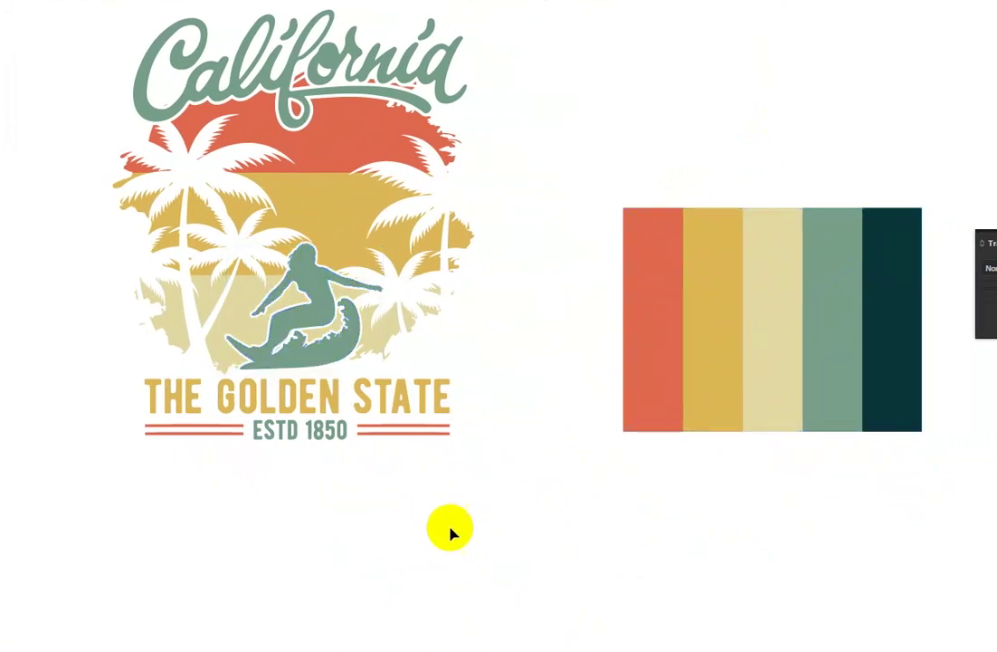
left_click(815, 414)
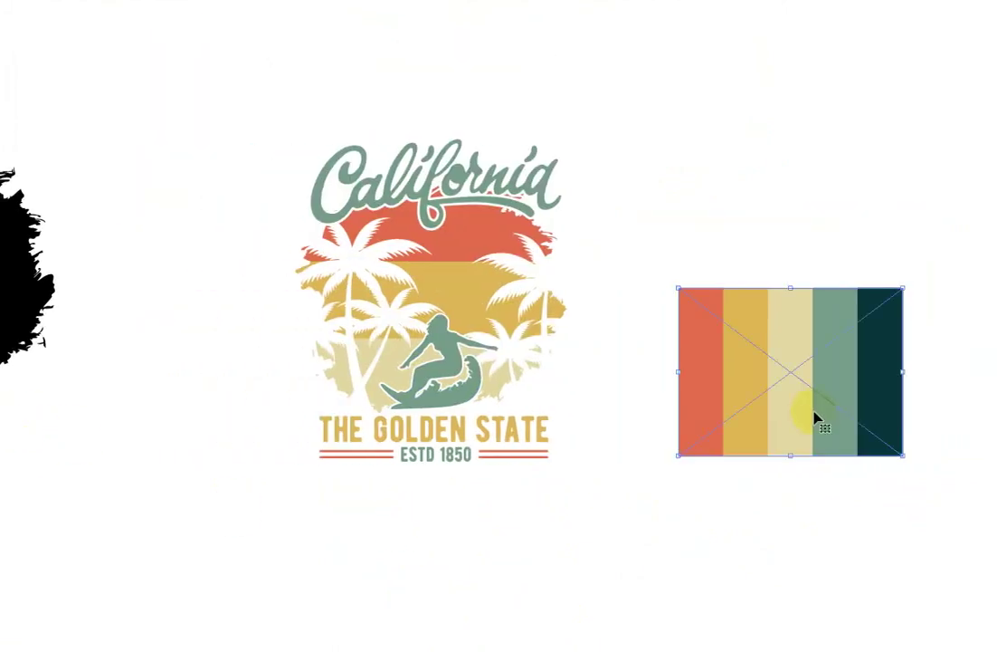
key("Delete")
scroll(407, 322, "up", 2)
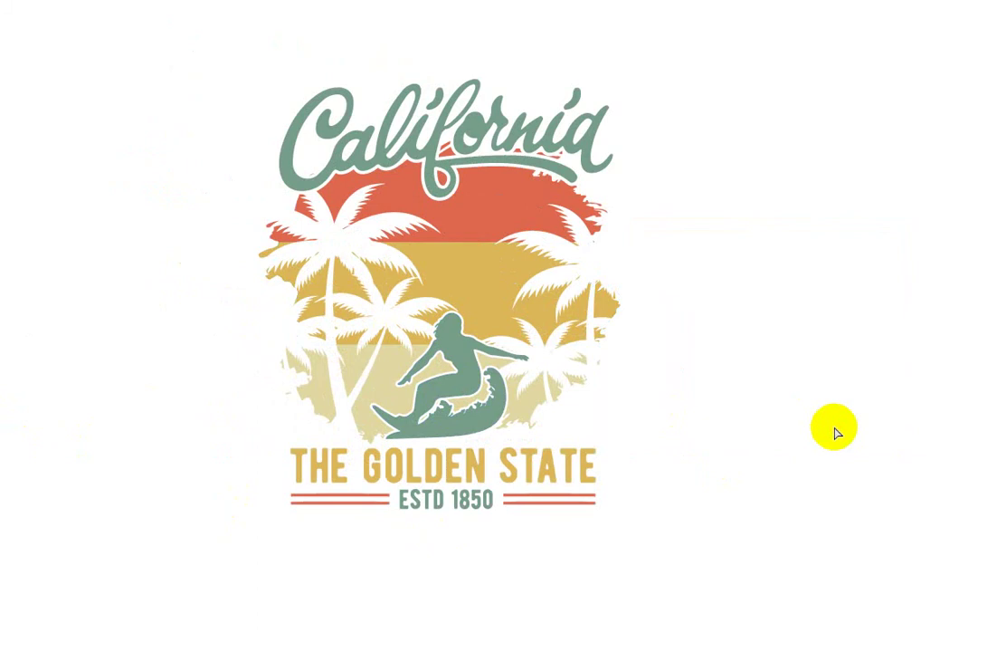
Step: In Chrome, search Google Images for 'girl with surfboard silhouette'
left_click(426, 639)
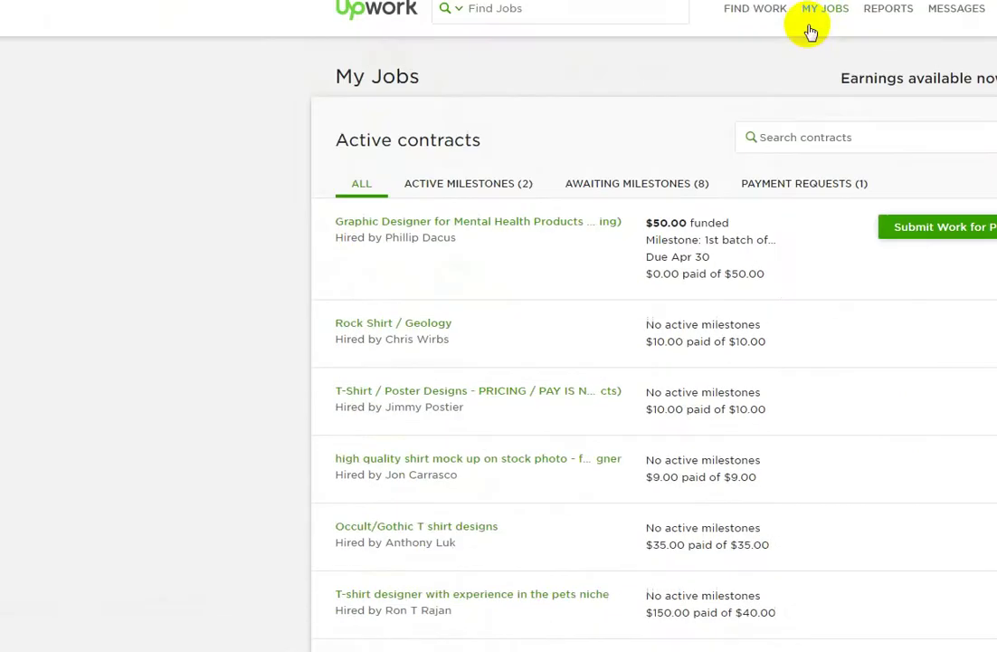
left_click(891, 11)
left_click(713, 43)
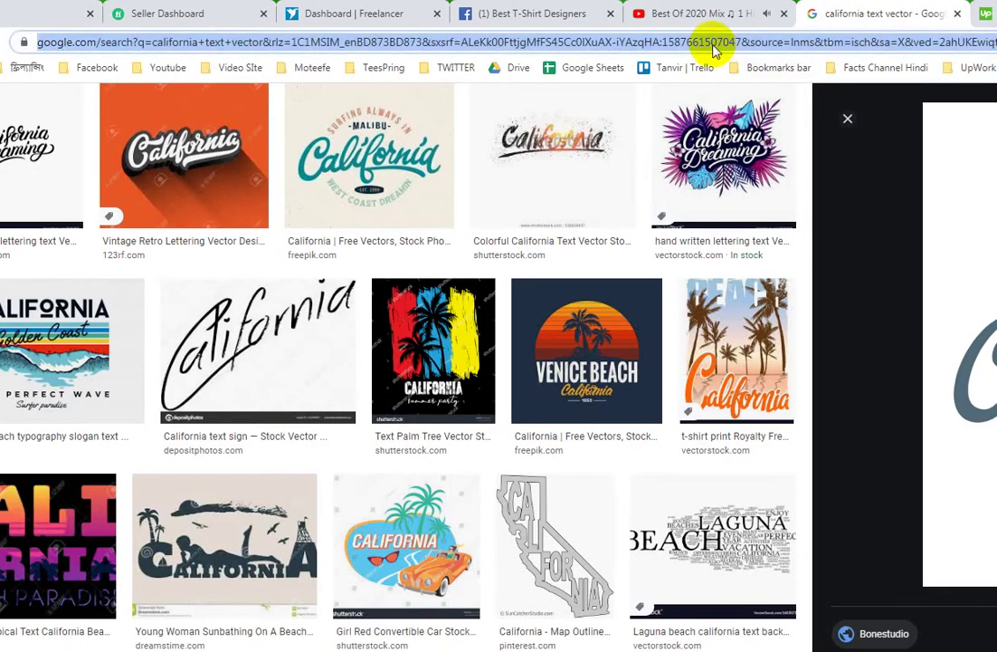
type("girl")
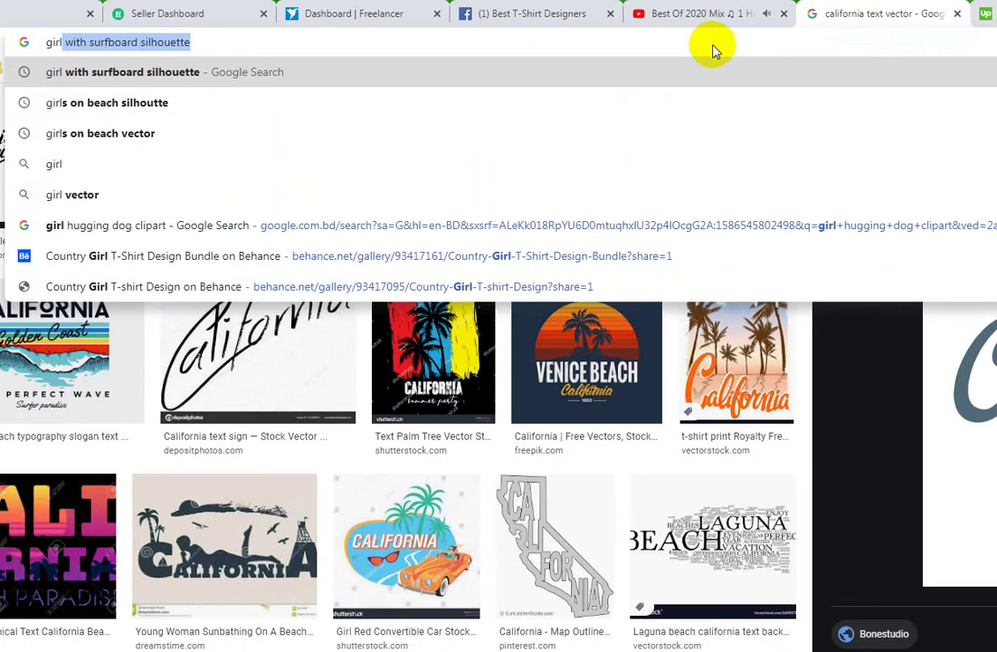
key("Return")
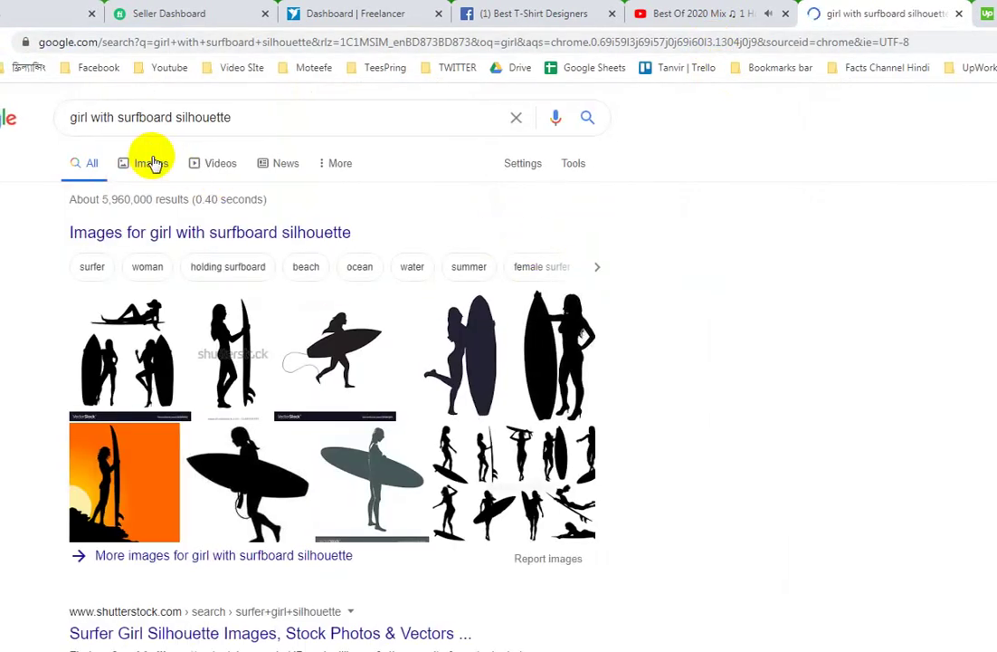
left_click(146, 162)
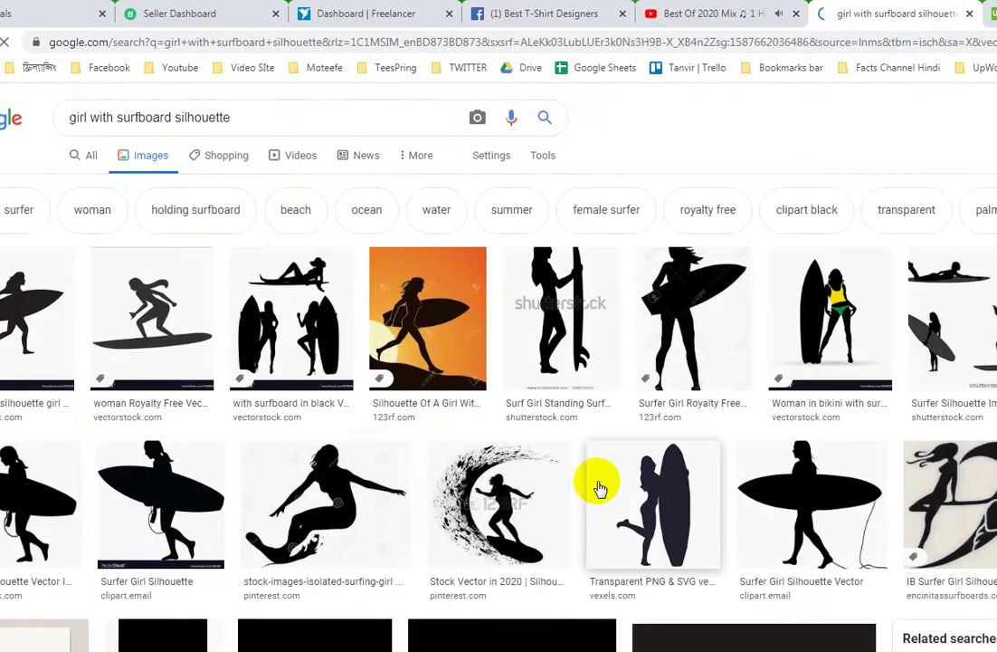
Step: Browse and preview surfer-girl silhouette results, including the woman with surfboard and palms
left_click(839, 529)
scroll(839, 529, "down", 3)
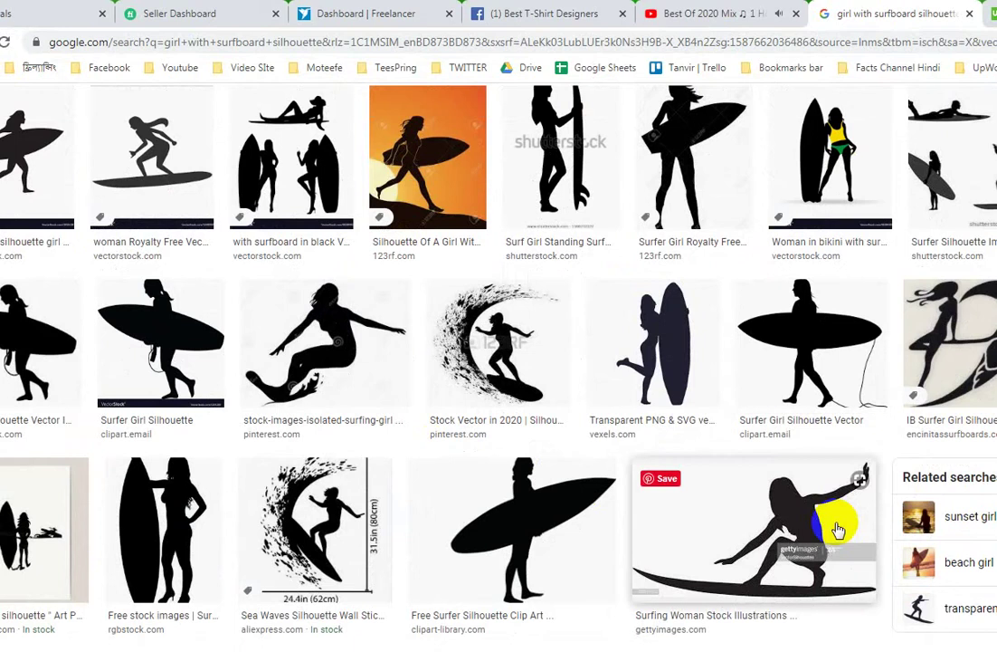
scroll(839, 530, "up", 2)
scroll(838, 531, "down", 2)
scroll(839, 531, "down", 1)
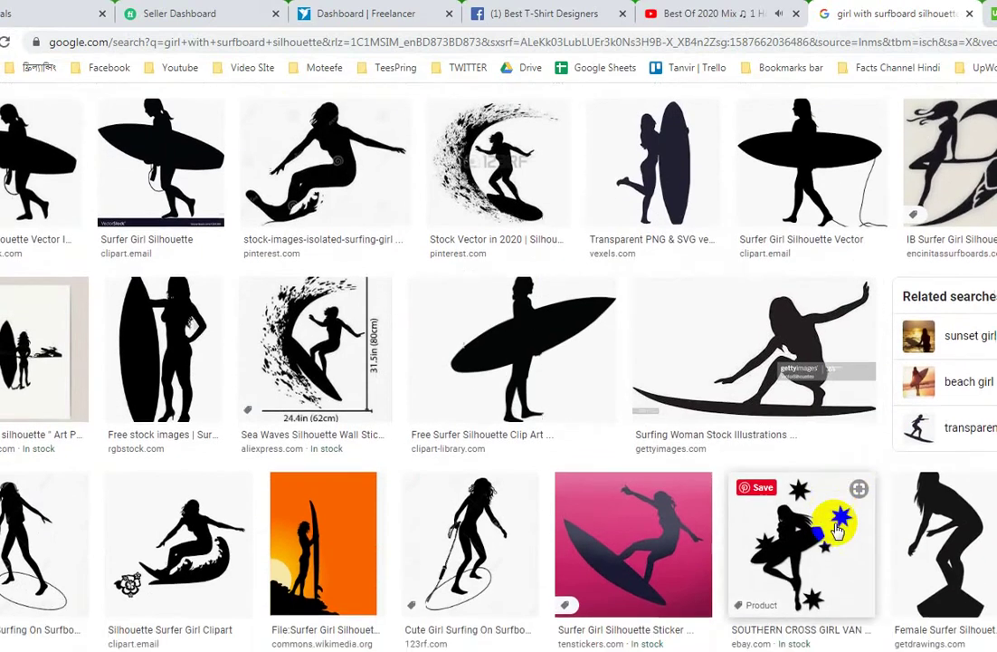
scroll(839, 532, "down", 3)
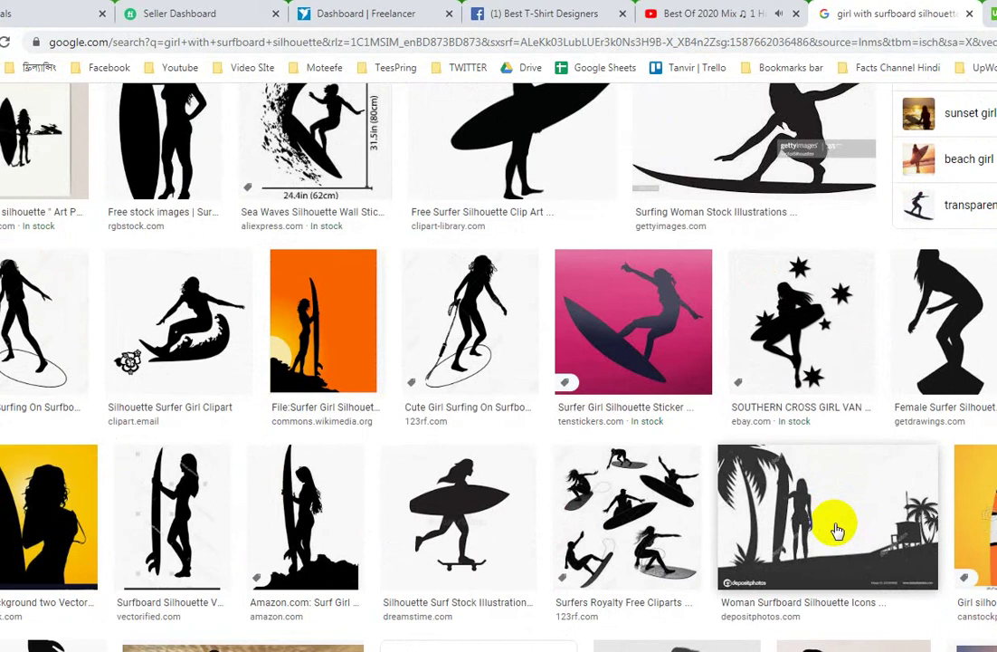
left_click(420, 492)
mouse_move(827, 515)
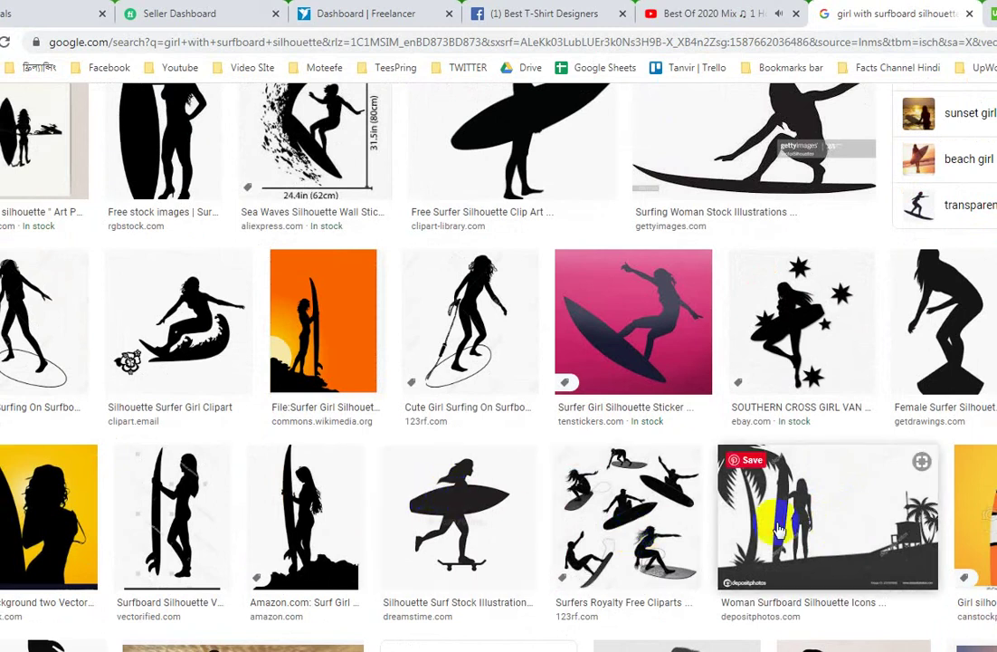
left_click(780, 529)
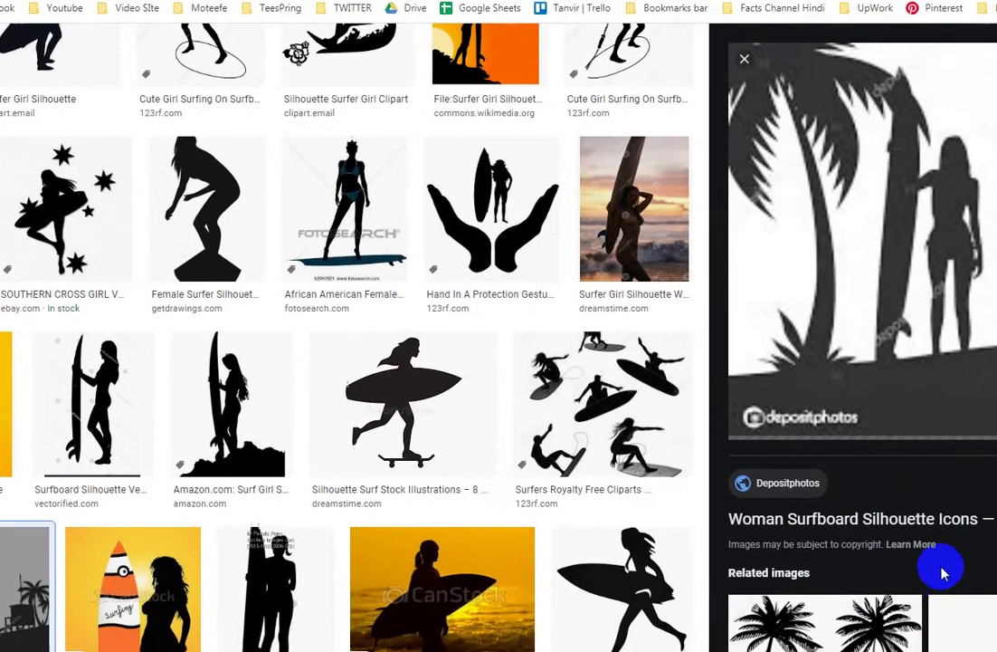
scroll(876, 536, "down", 3)
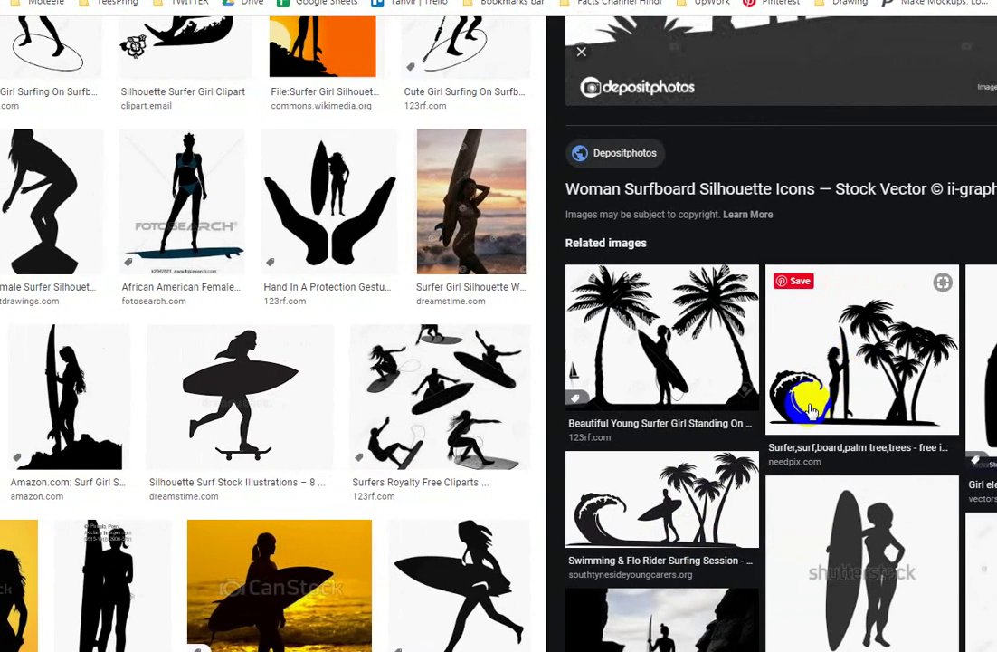
left_click(735, 397)
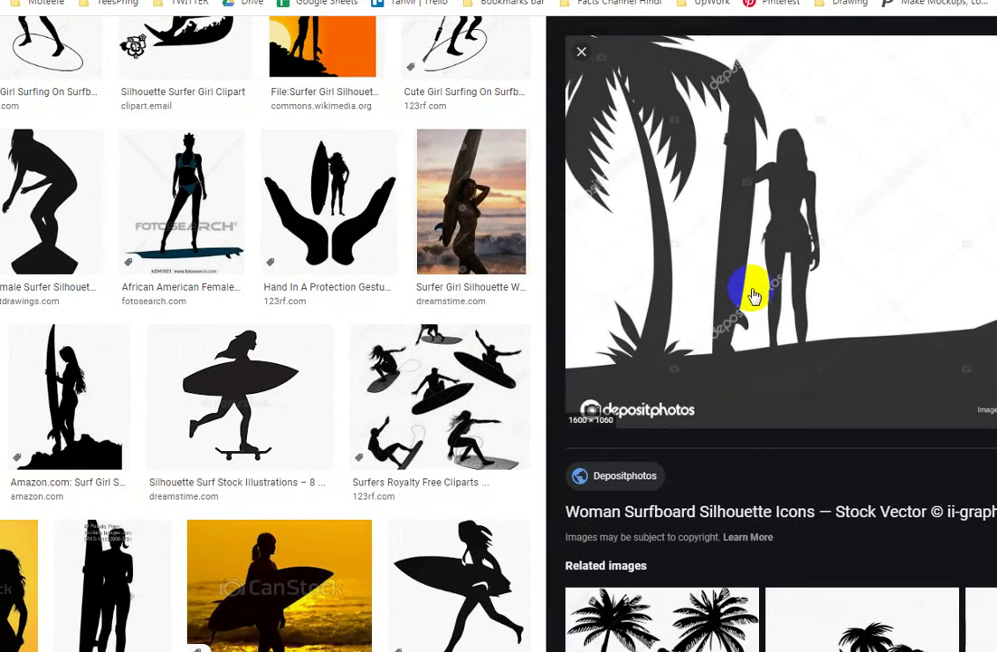
scroll(263, 461, "down", 5)
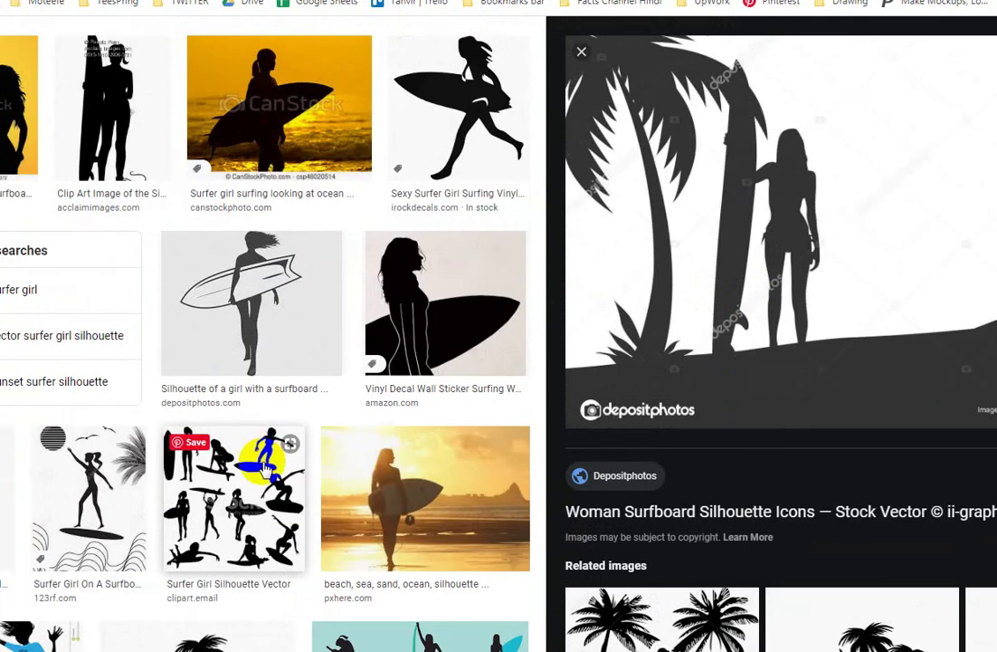
Step: Copy the running girl with surfboard silhouette image and return to Illustrator
left_click(251, 282)
scroll(802, 444, "down", 5)
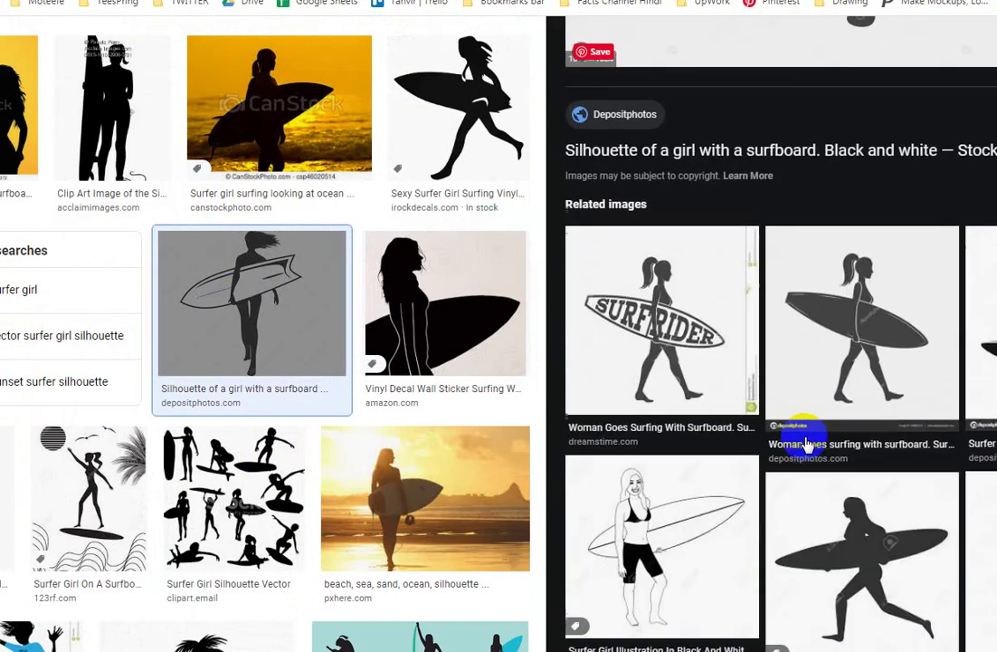
mouse_move(858, 325)
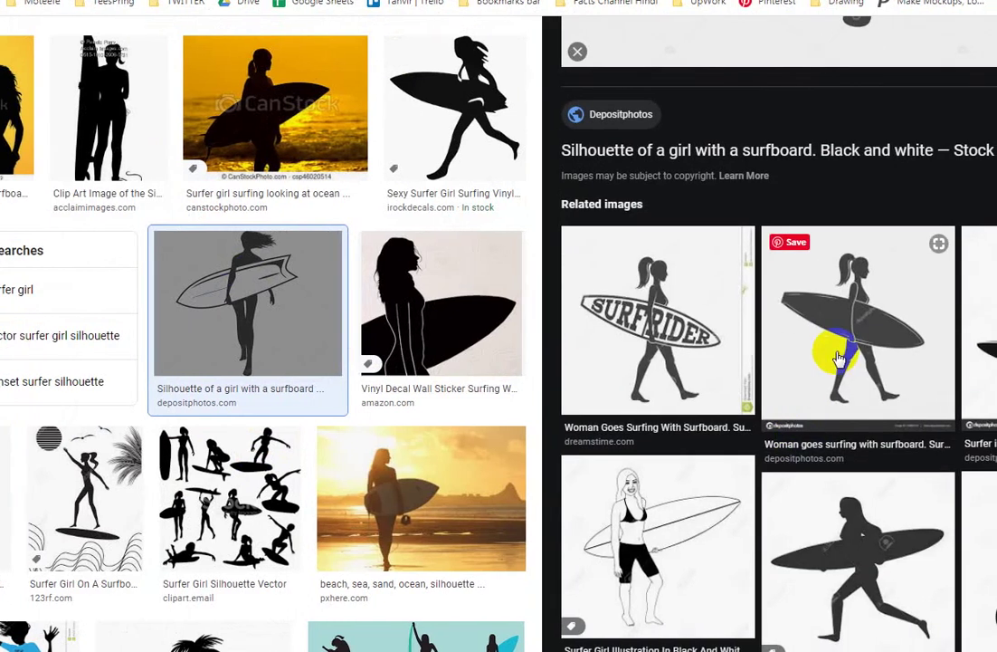
left_click(845, 540)
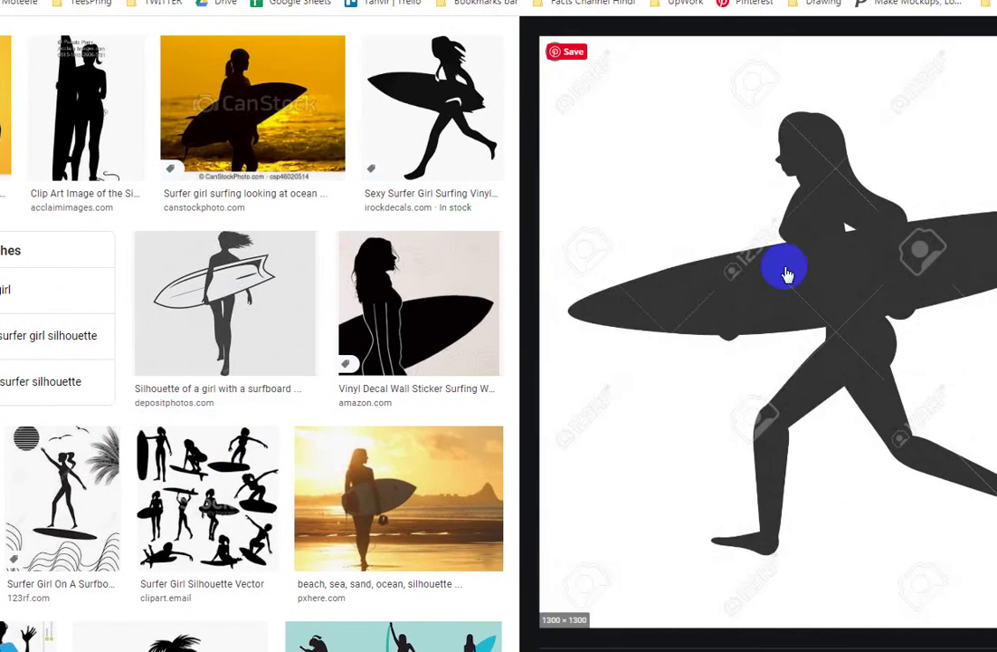
right_click(787, 274)
left_click(794, 427)
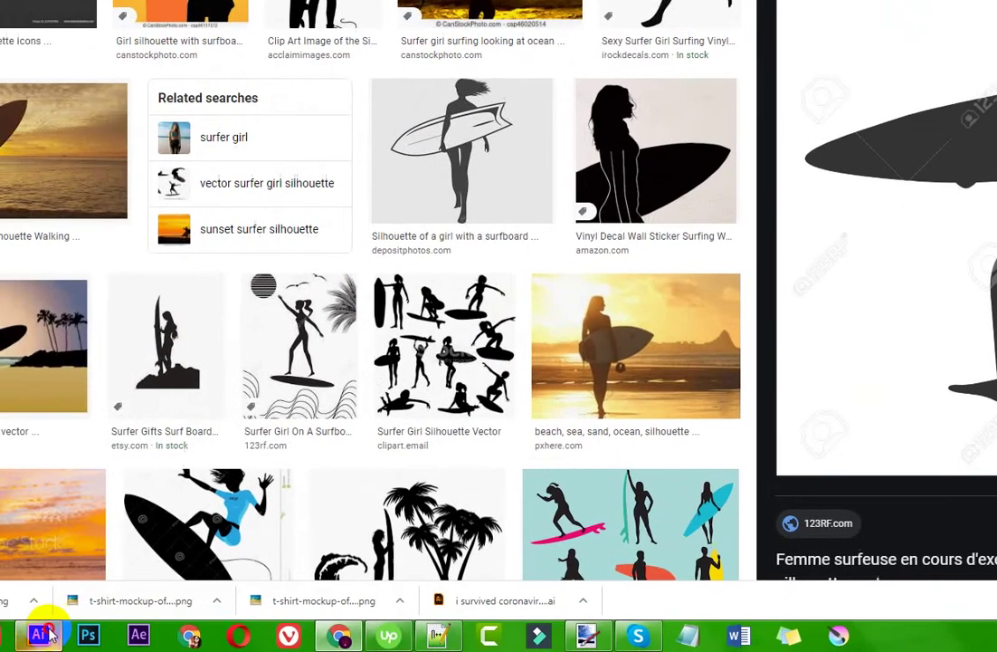
left_click(46, 634)
Step: Paste the surfer photo beside the design, trace it as Sketched Art at threshold 122, and expand it
key("ctrl+v")
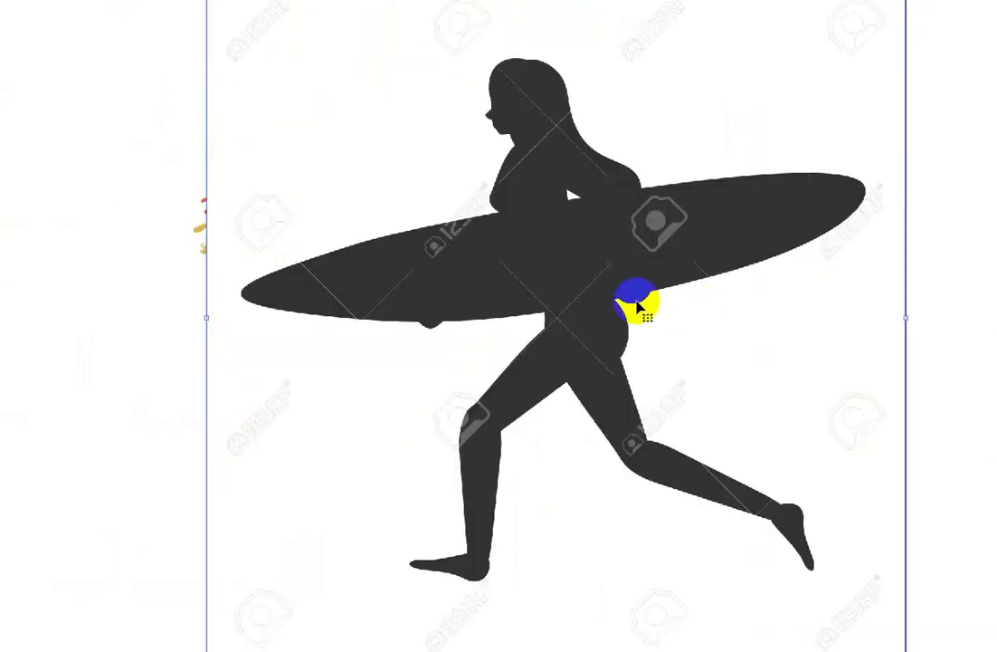
mouse_move(639, 305)
left_mouse_down()
mouse_move(934, 335)
mouse_move(702, 344)
left_mouse_up()
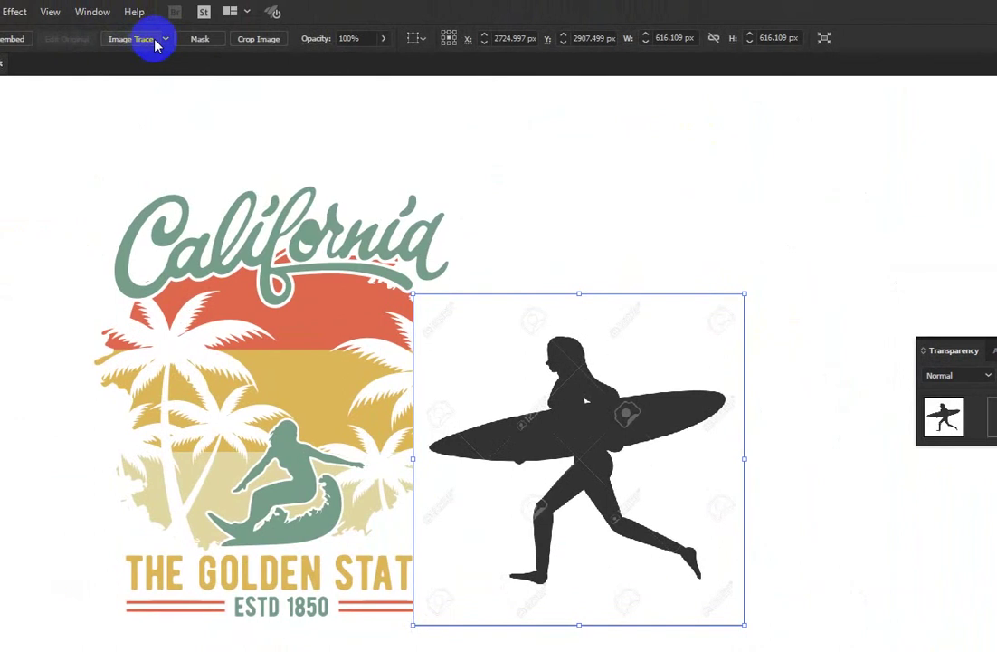
left_click(172, 40)
left_click(210, 220)
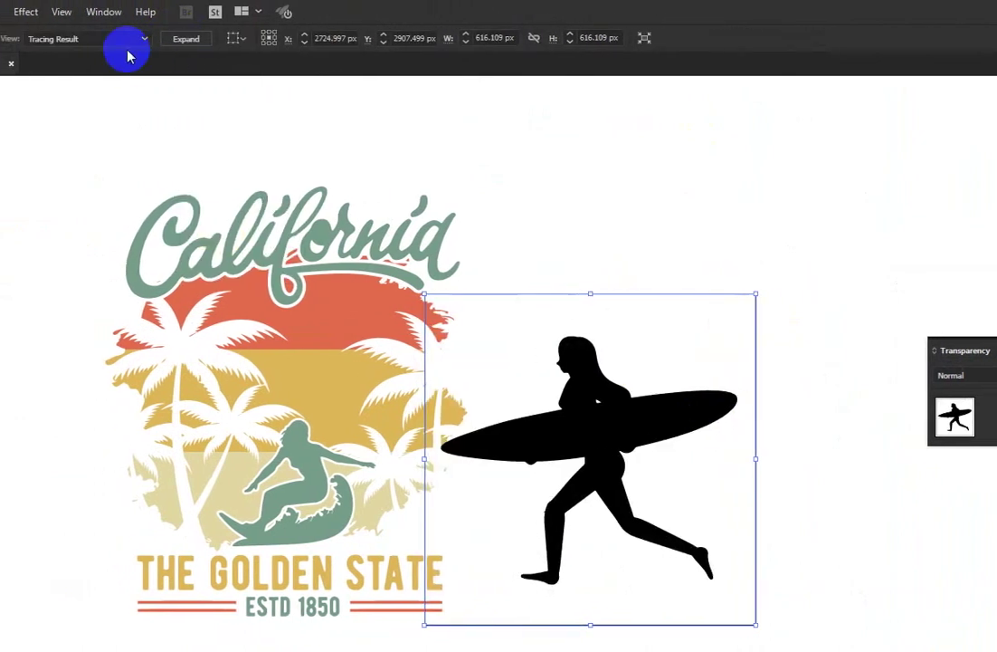
left_click(86, 38)
left_click_drag(169, 281, 164, 287)
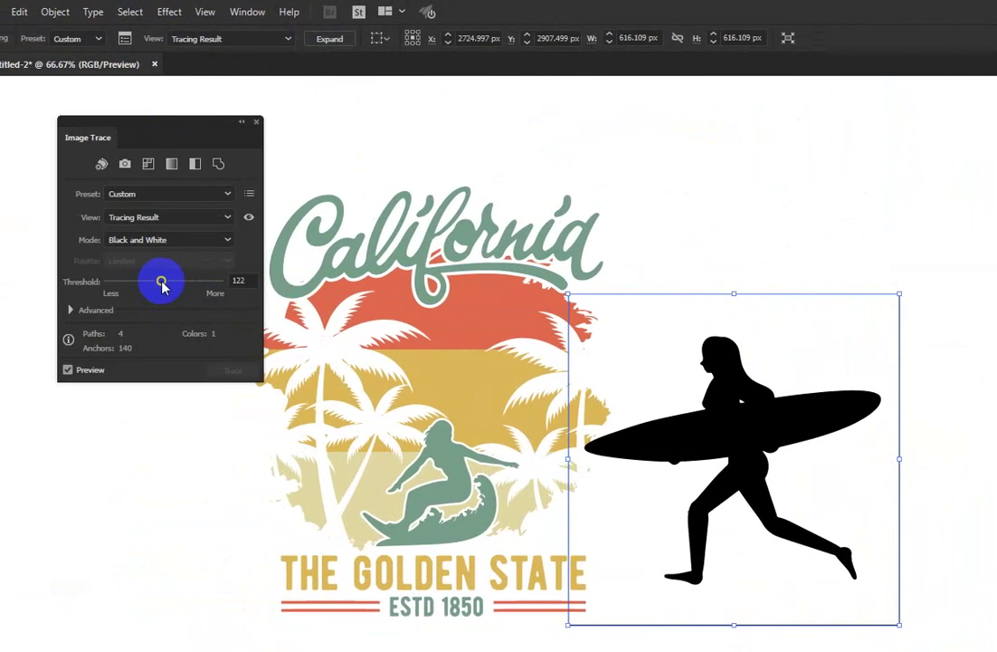
left_click(254, 123)
left_click(332, 42)
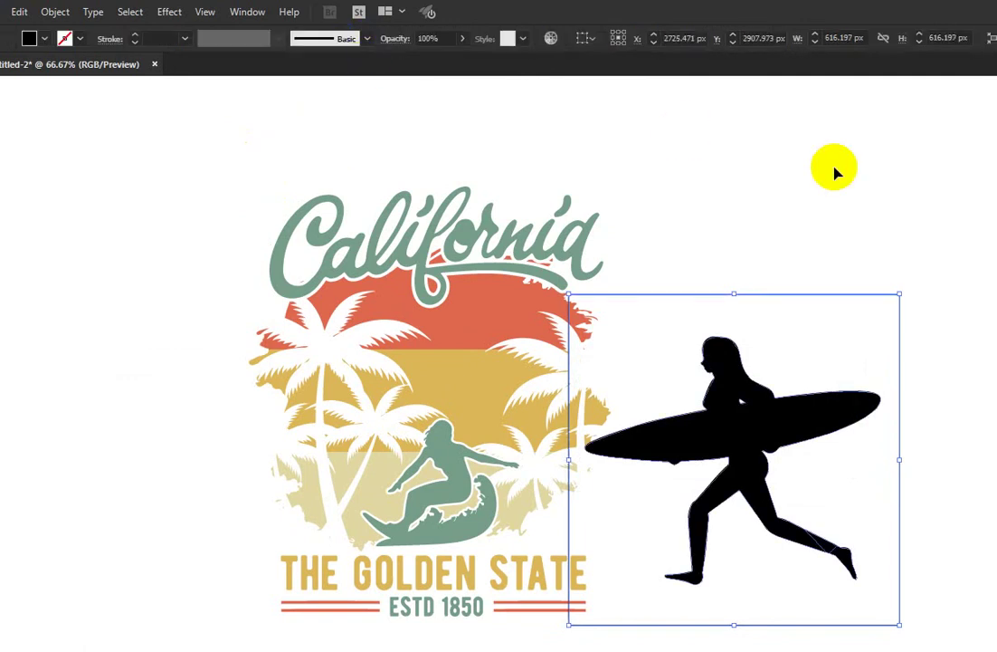
Step: Isolate the traced surfer group to reach its silhouette paths, undoing an accidental deletion
double_click(767, 412)
left_click(767, 411)
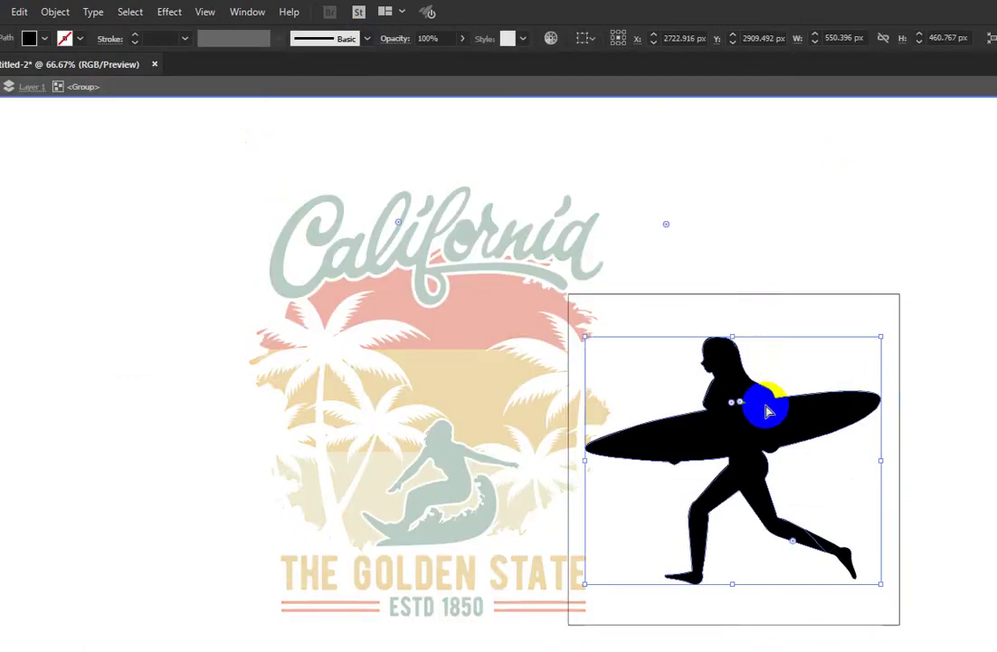
key("Delete")
double_click(812, 200)
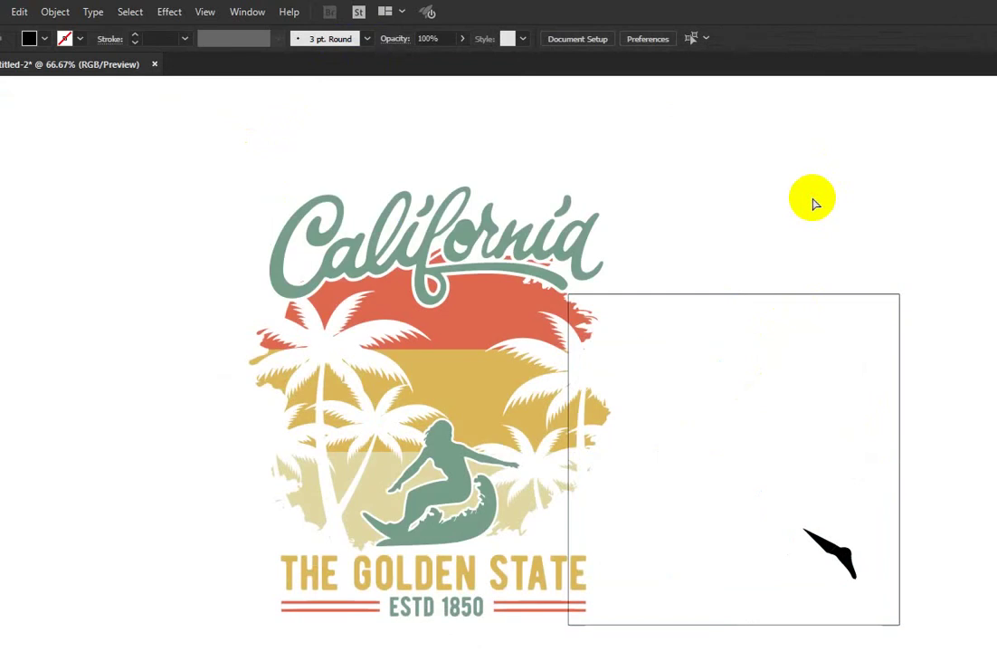
key("ctrl+z")
key("ctrl+z")
double_click(834, 362)
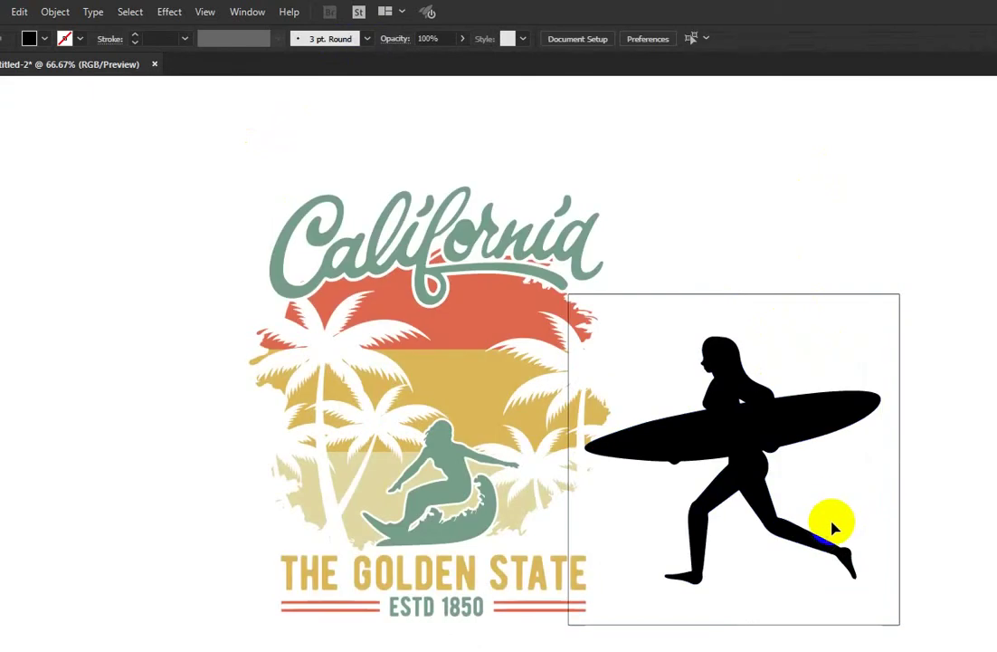
double_click(829, 554)
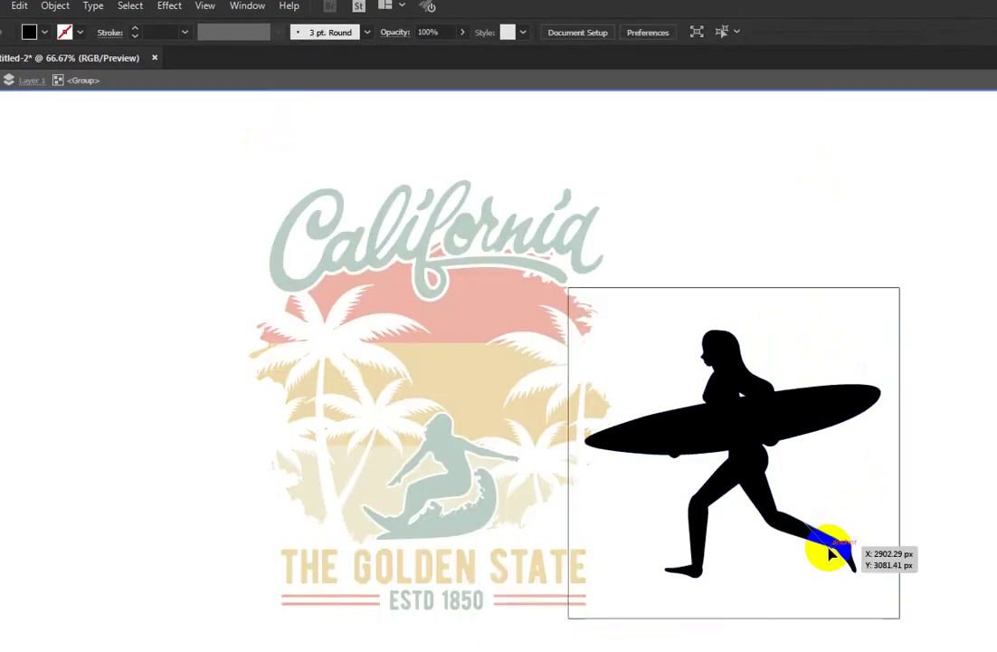
Step: Unite the surfer and its loose foot piece into one black shape and place it beside the California artwork
left_click(778, 511)
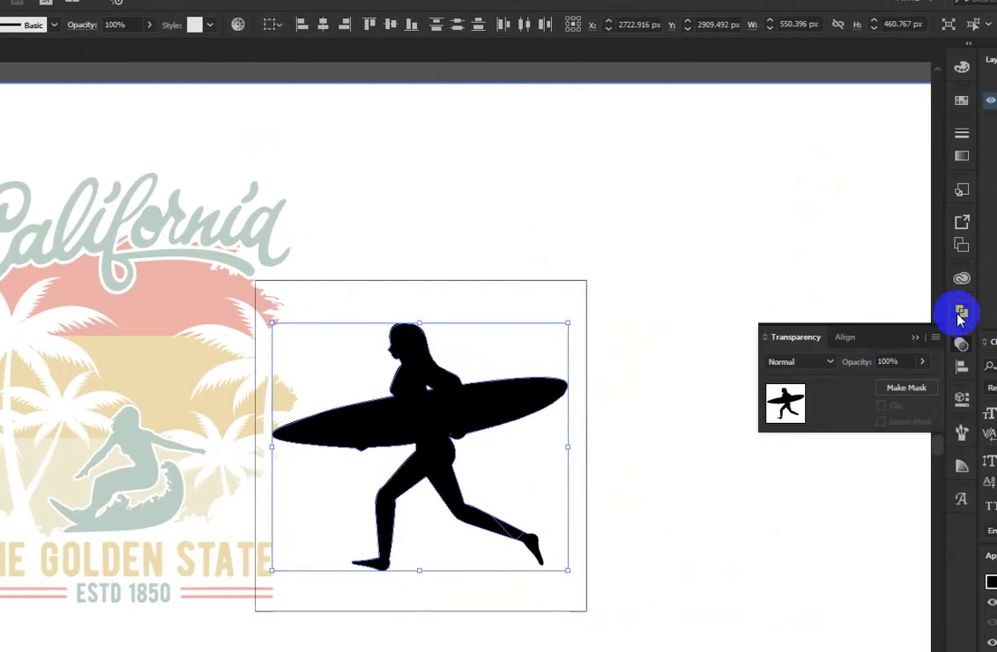
left_click(915, 310)
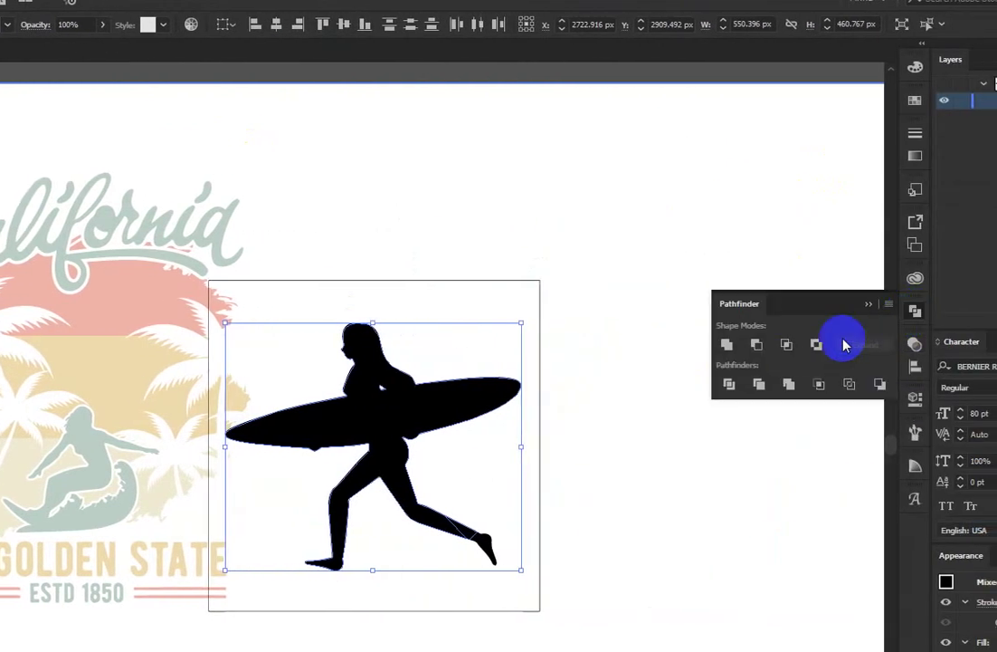
left_click(728, 347)
key("Delete")
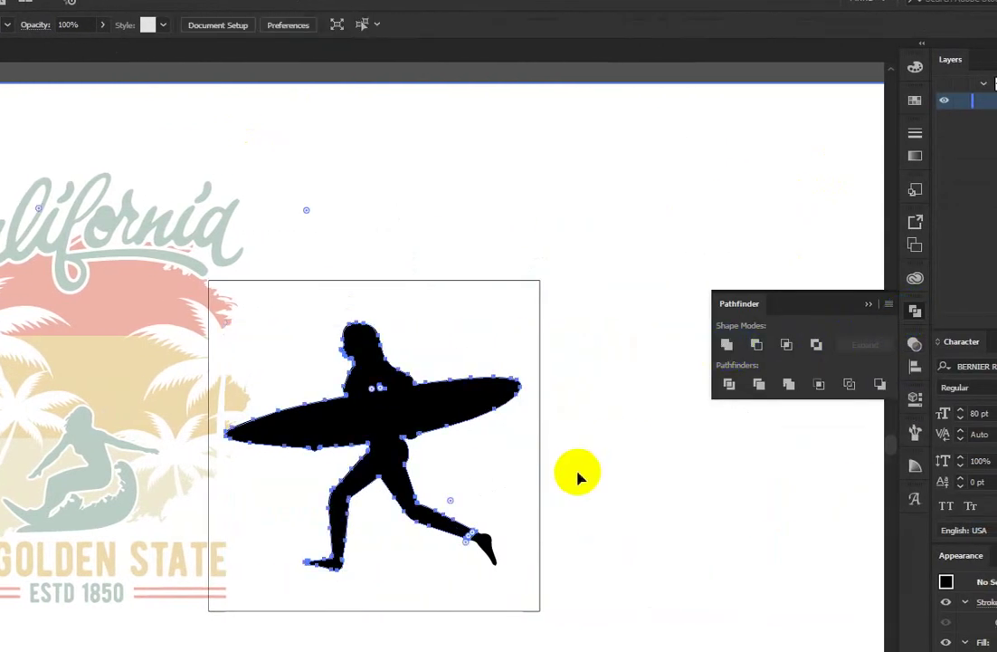
key("ctrl+z")
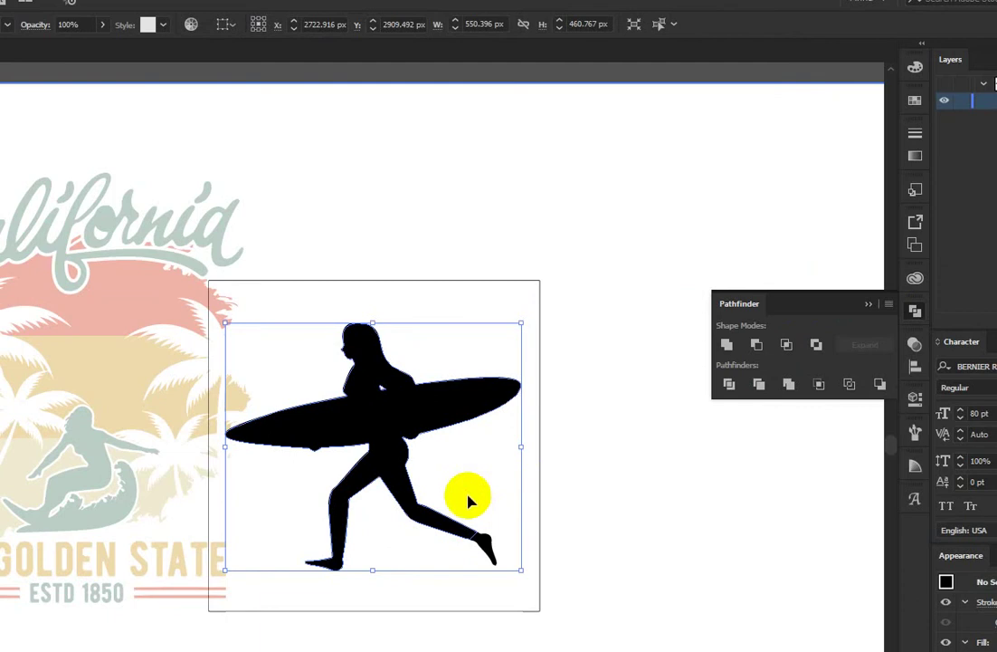
left_click(467, 500)
left_click_drag(451, 471, 503, 563)
left_click(741, 331)
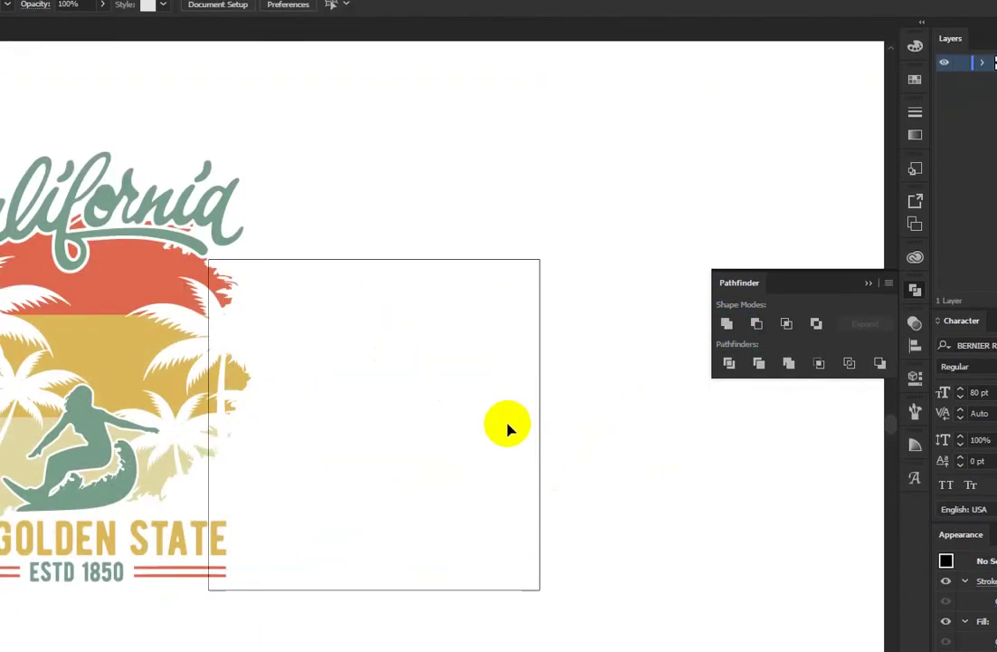
left_click(540, 426)
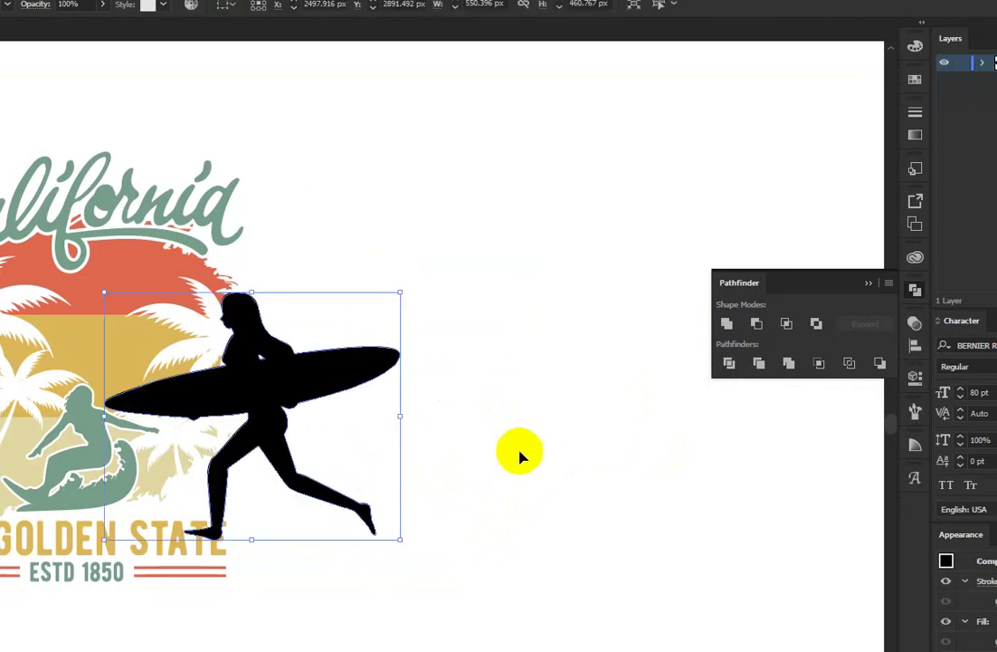
left_click_drag(278, 424, 527, 424)
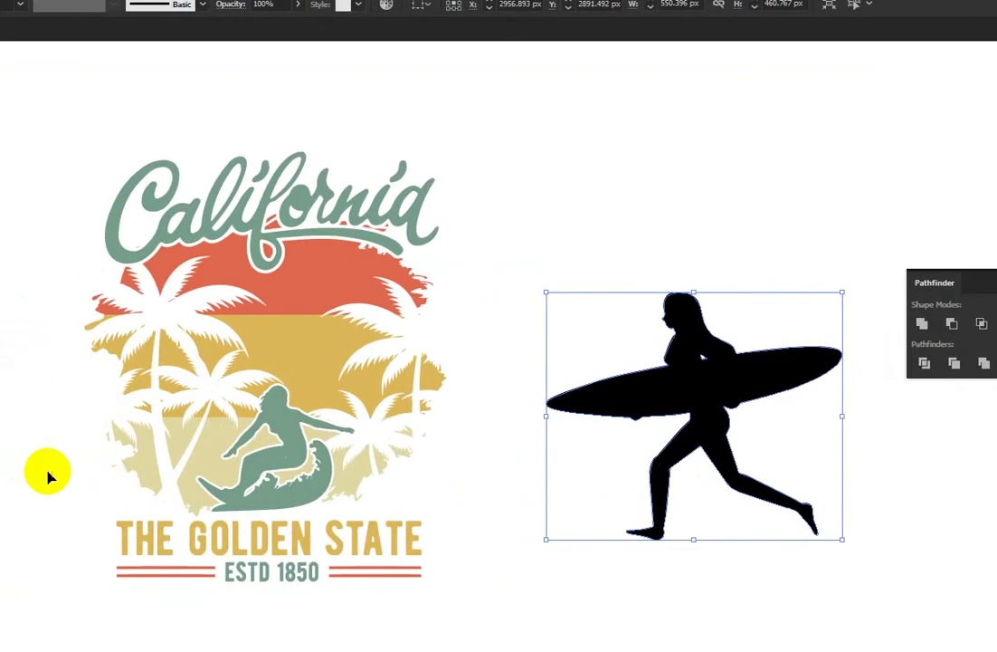
Step: Delete the old green surfing figure and its cut-out from the palm artwork's opacity mask
left_click(284, 434)
key("Delete")
left_click(289, 418)
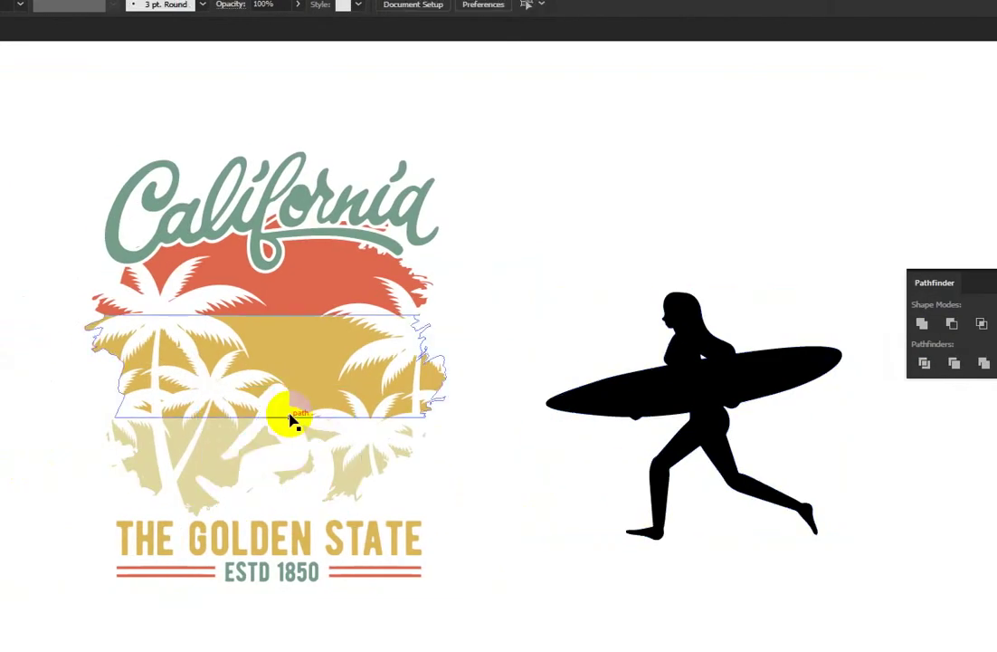
left_click(898, 323)
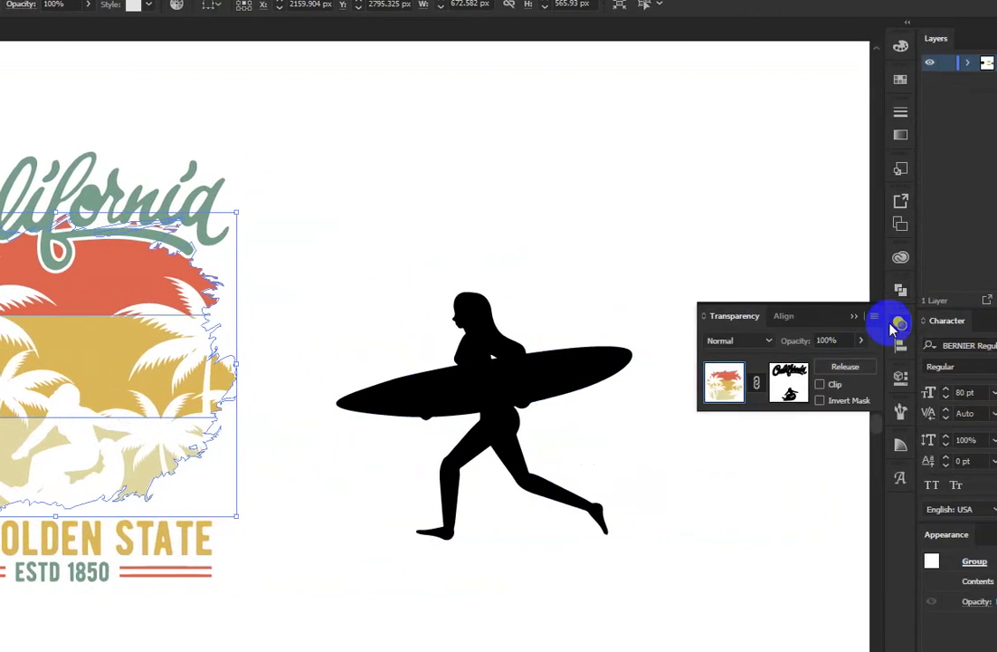
left_click(70, 471)
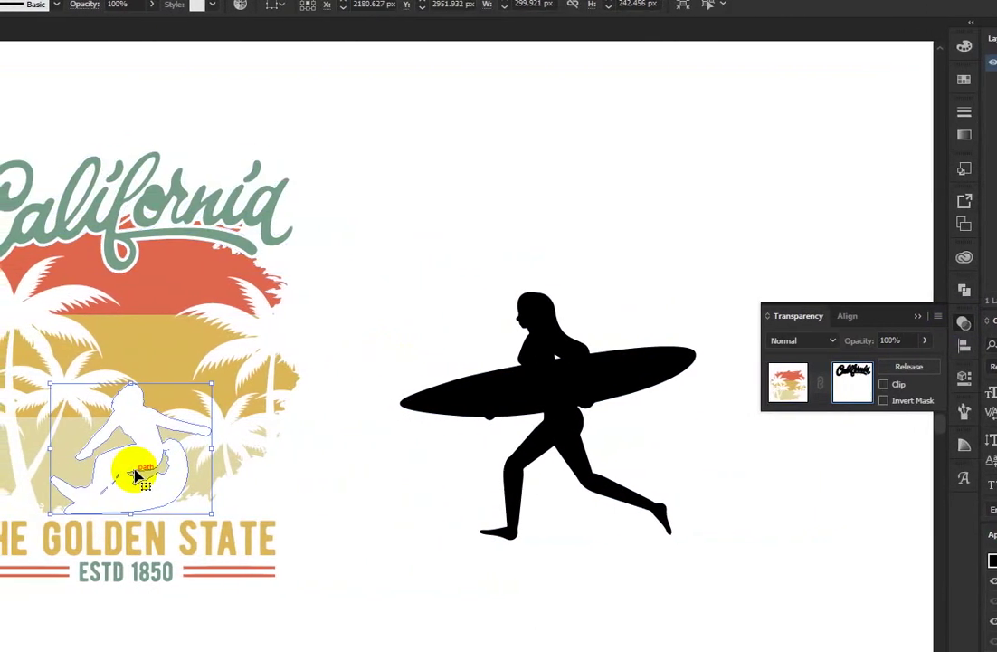
key("Delete")
left_click(782, 381)
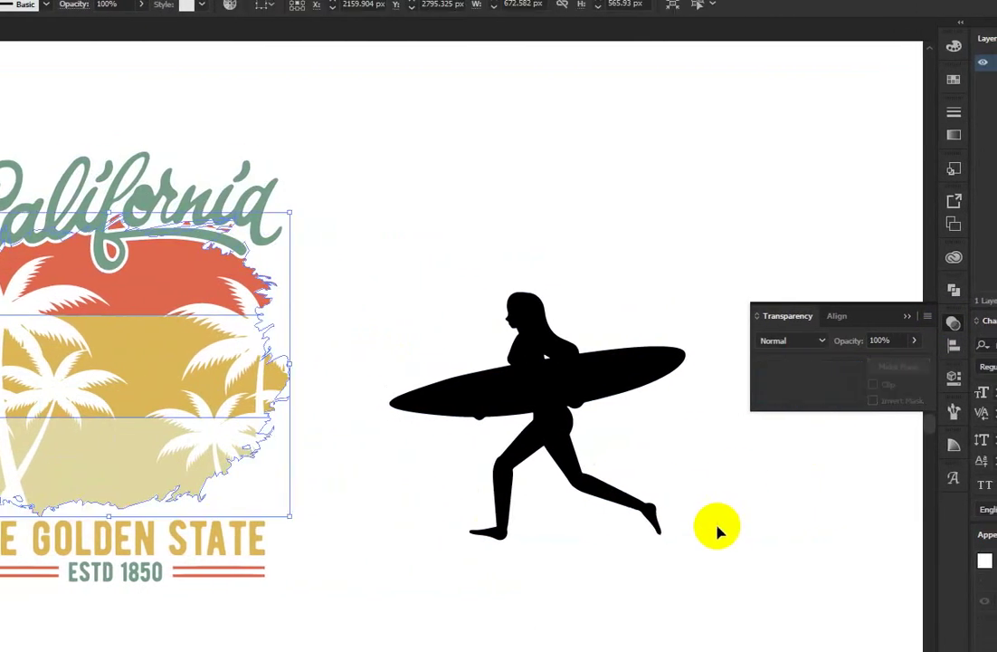
Step: Scale the new black surfer and fit it into the palm-tree scene above THE GOLDEN STATE
left_click(552, 404)
left_click_drag(684, 418, 614, 417)
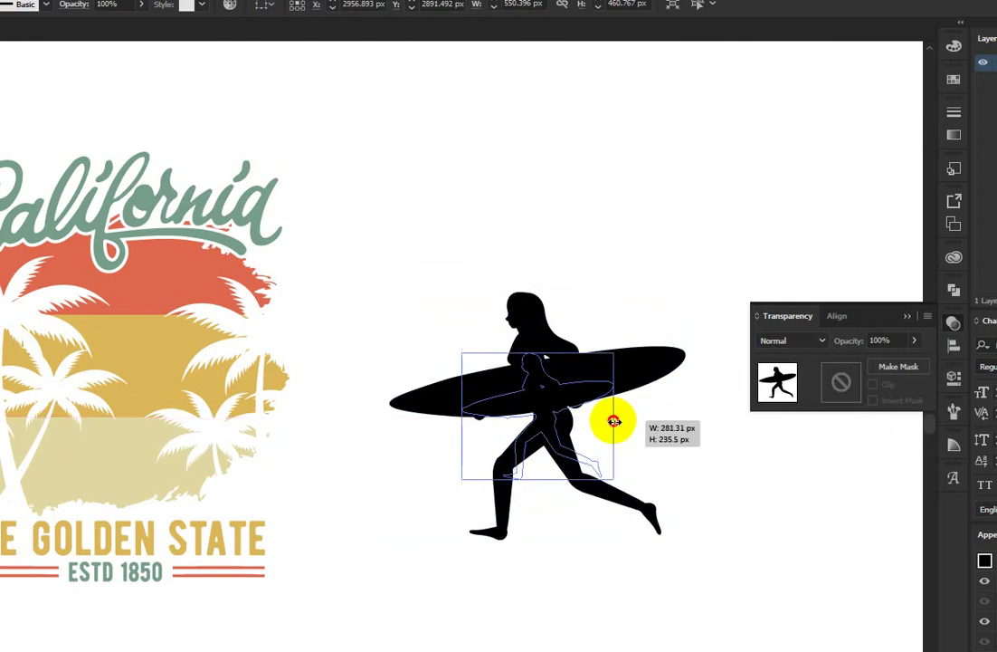
left_click_drag(539, 412, 157, 452)
left_click_drag(157, 397, 177, 362)
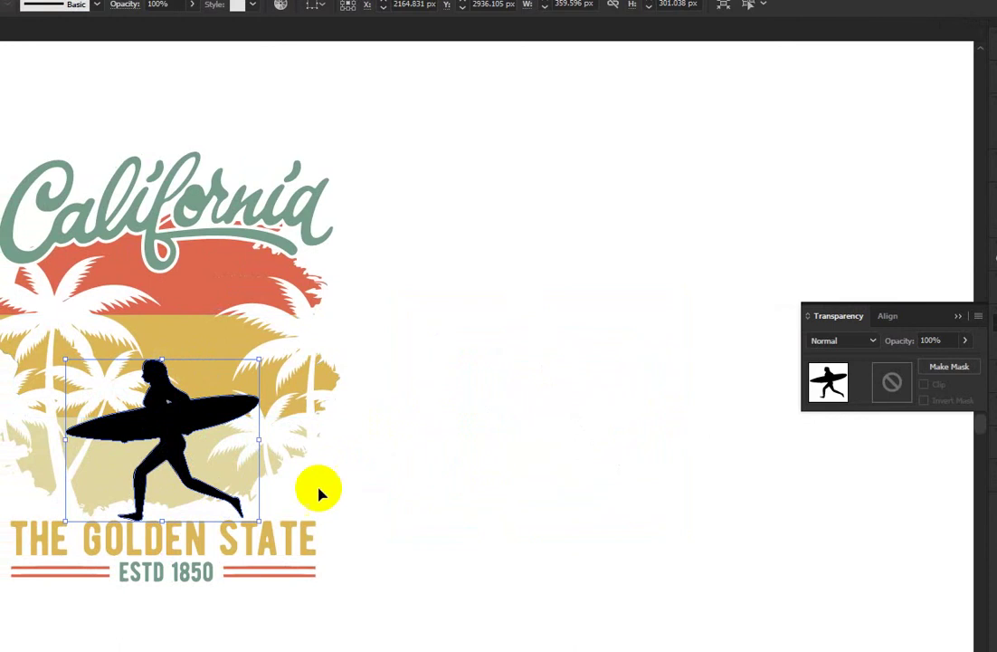
left_click_drag(163, 519, 163, 536)
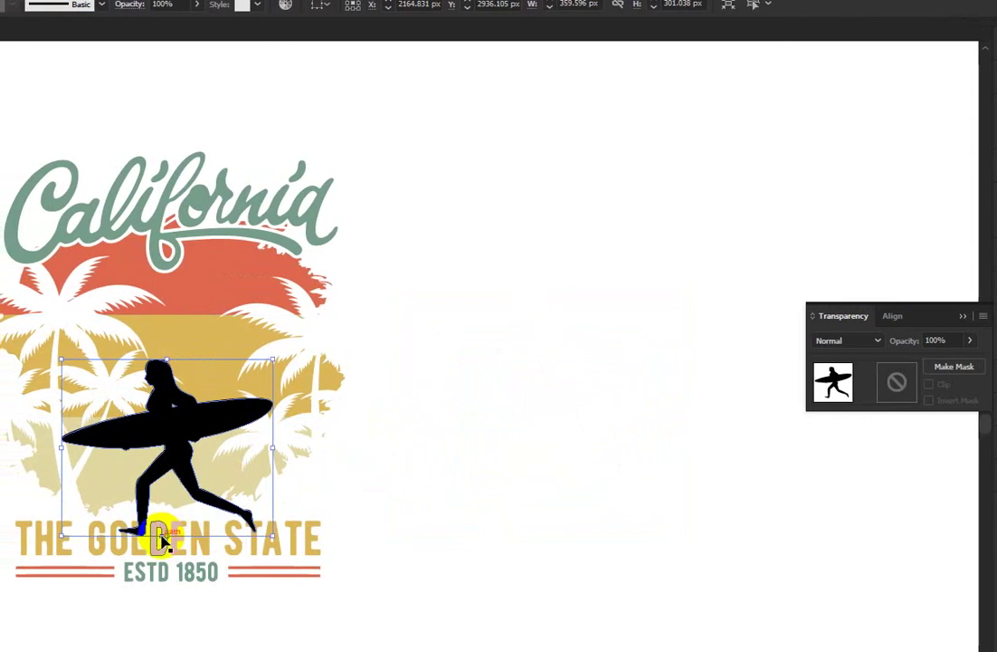
left_click_drag(161, 360, 168, 404)
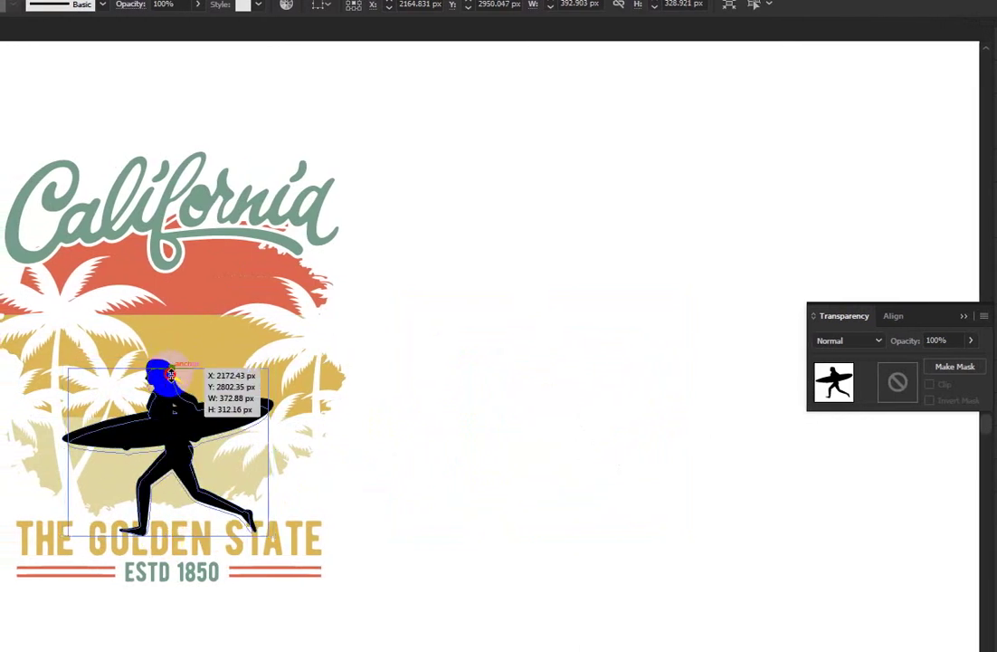
left_click(438, 500)
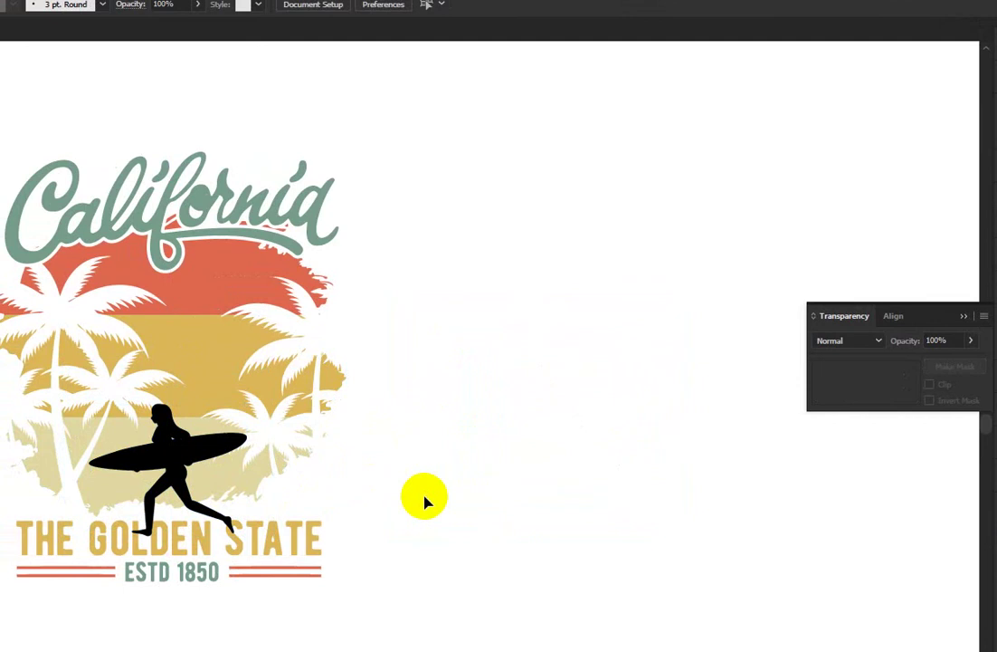
scroll(24, 446, "left", 3)
scroll(162, 438, "up", 5)
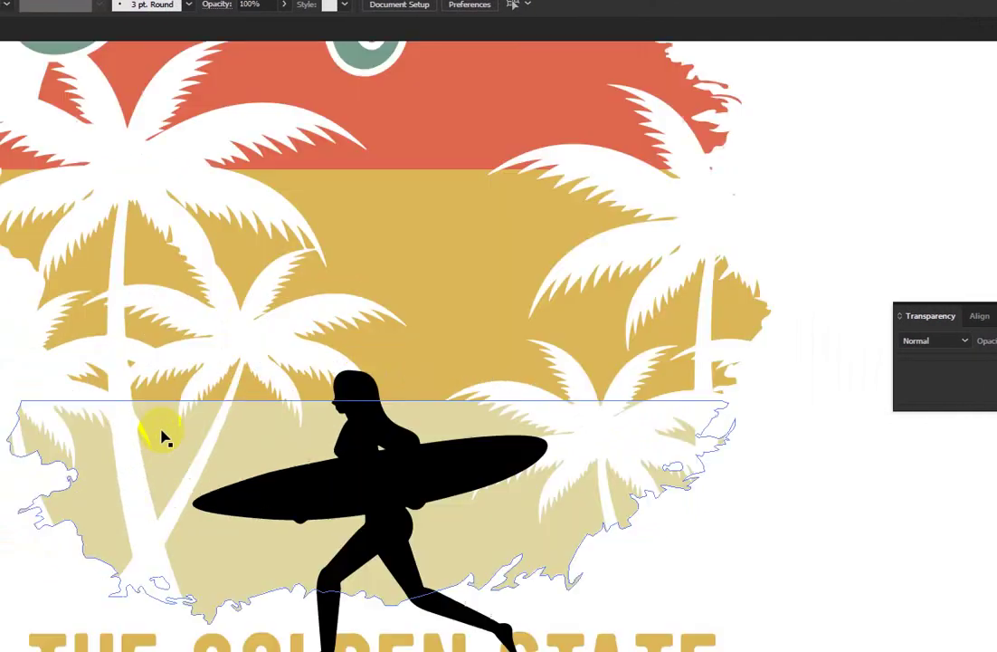
Step: Cut the surfer and paste it in place inside the palm artwork's opacity mask
left_click(421, 486)
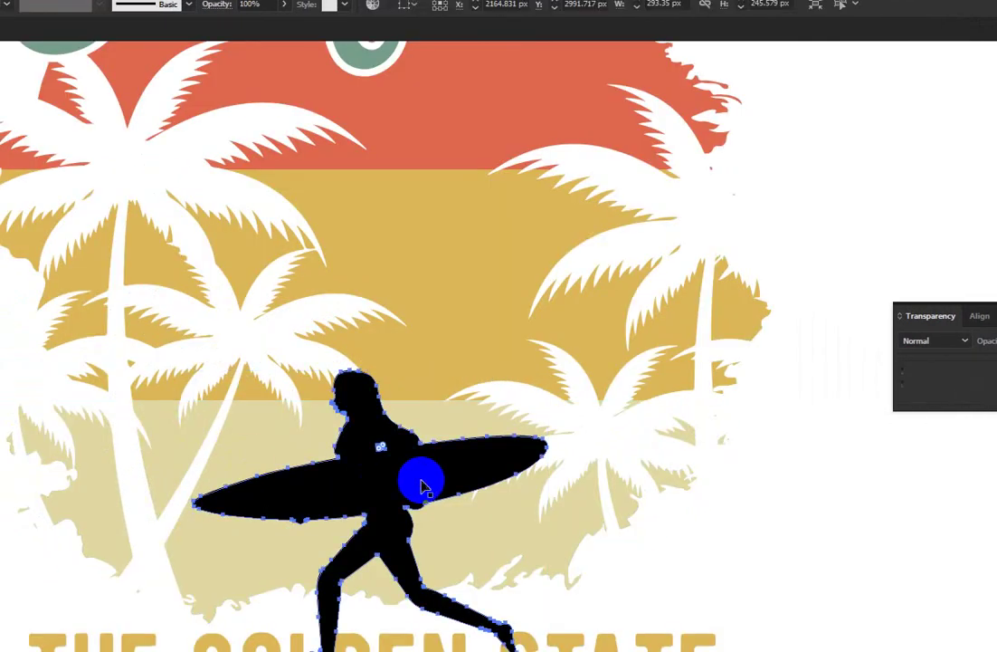
key("ctrl+x")
left_click(423, 483)
left_click(939, 384)
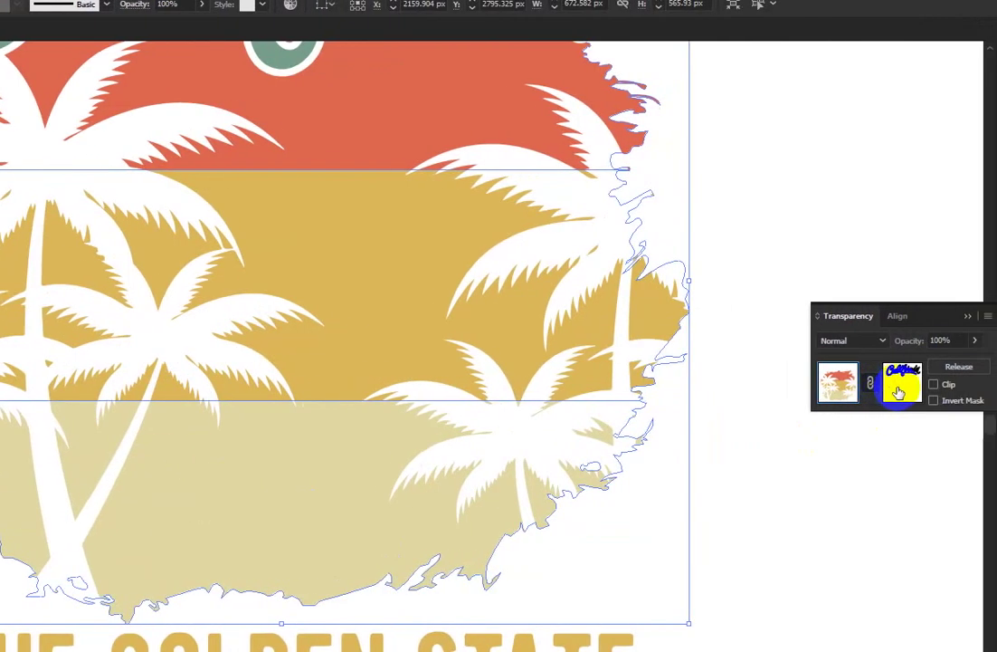
key("ctrl+f")
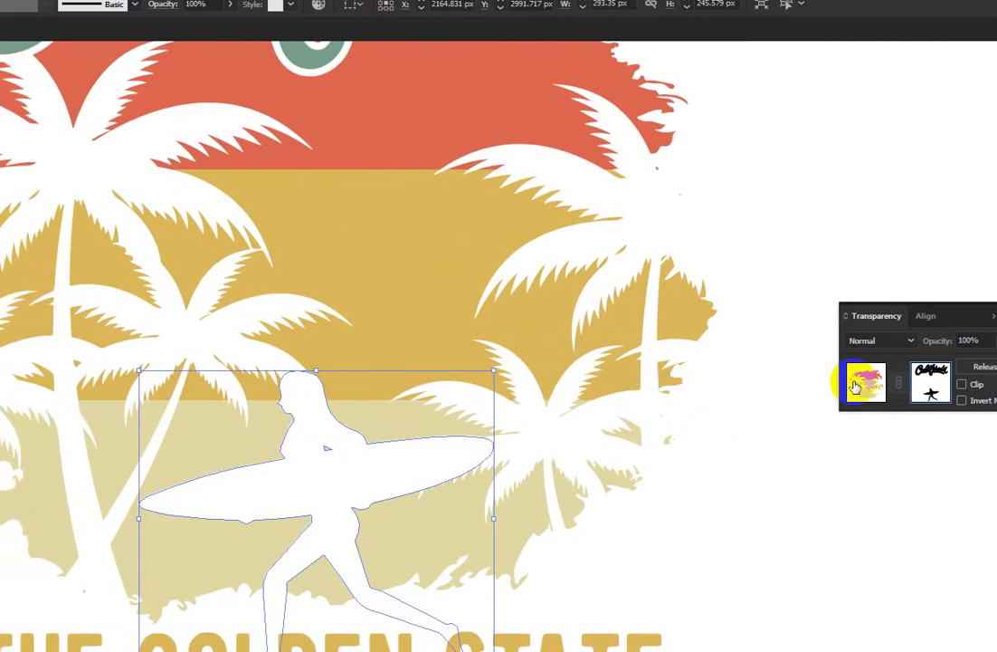
left_click(844, 385)
left_click(806, 472)
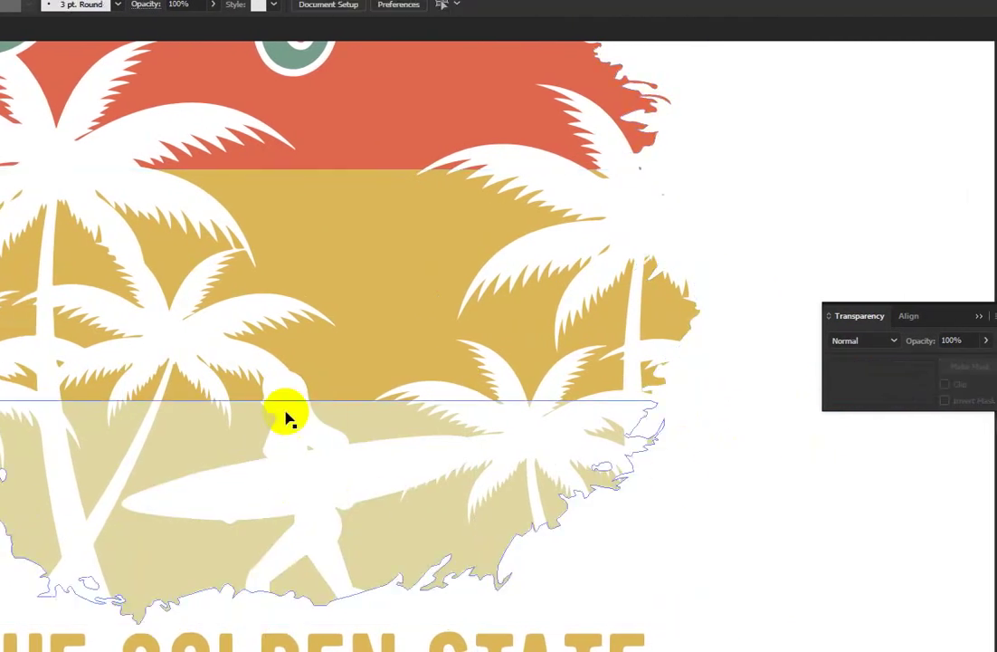
scroll(485, 484, "down", 3)
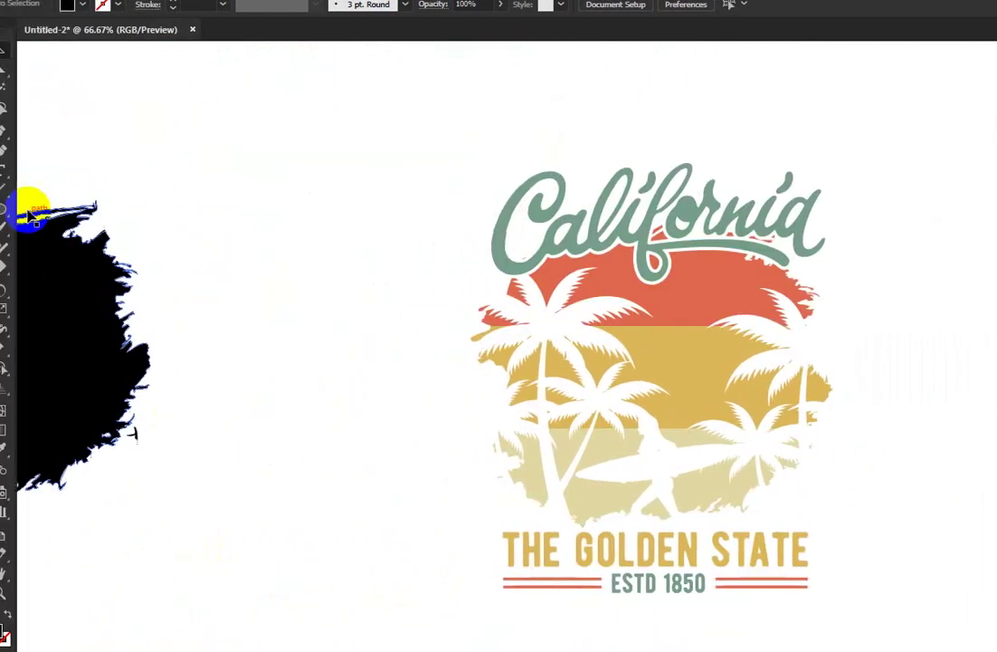
Step: Draw a black-filled rectangle covering the California artwork and send it to the back
left_click_drag(16, 209, 57, 203)
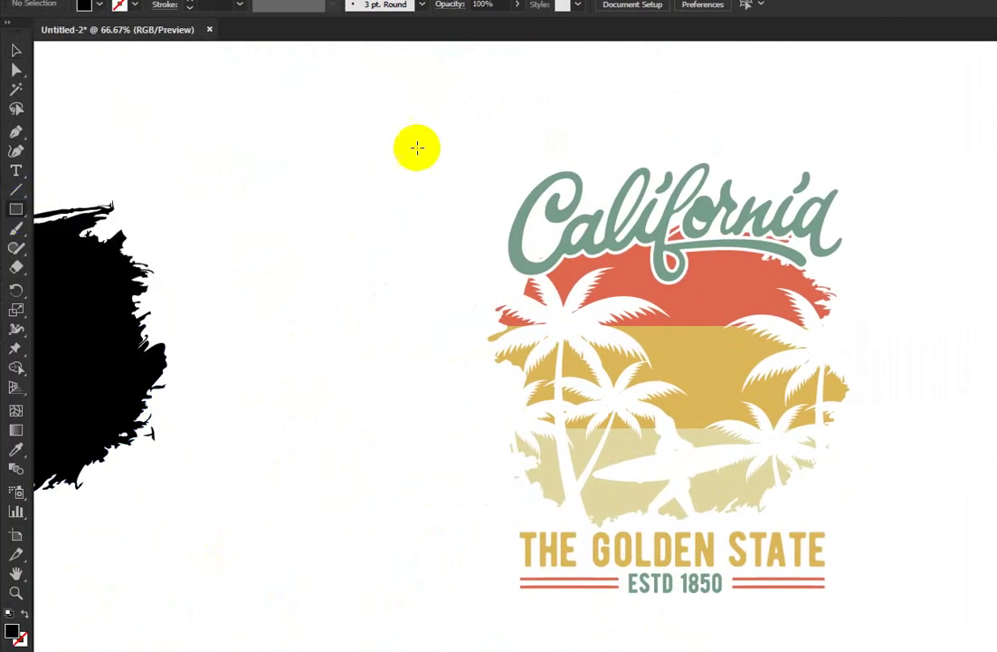
mouse_move(422, 96)
left_mouse_down()
mouse_move(919, 599)
mouse_move(908, 646)
left_mouse_up()
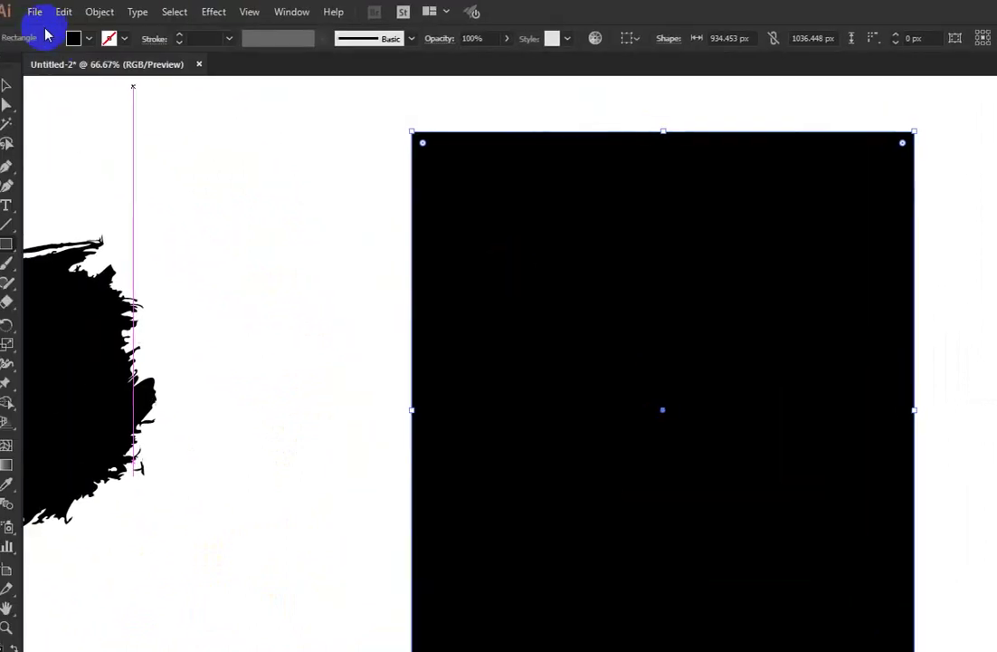
left_click(87, 40)
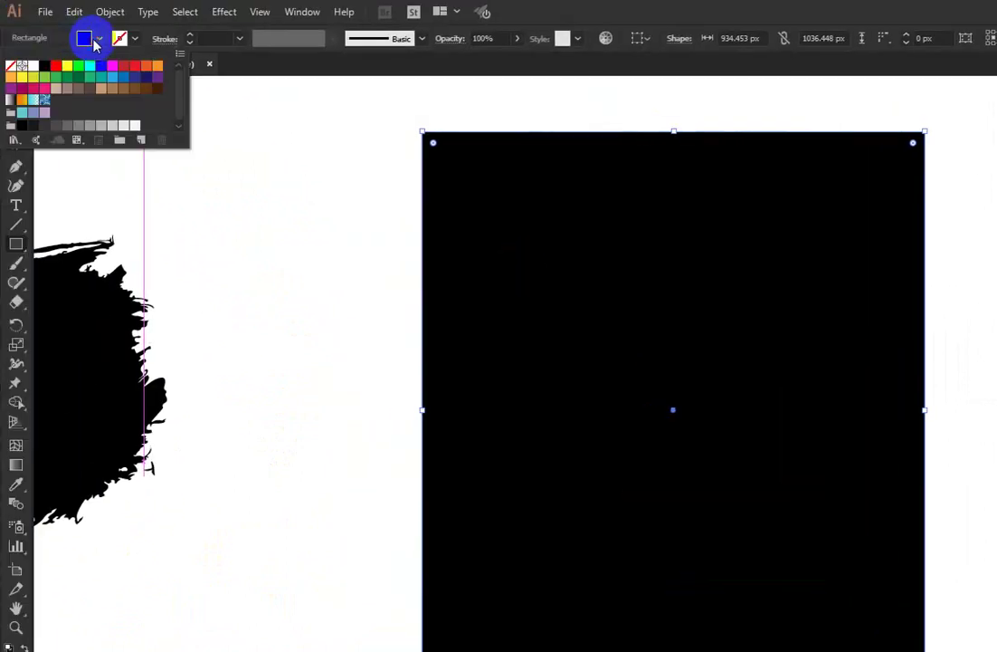
left_click(45, 67)
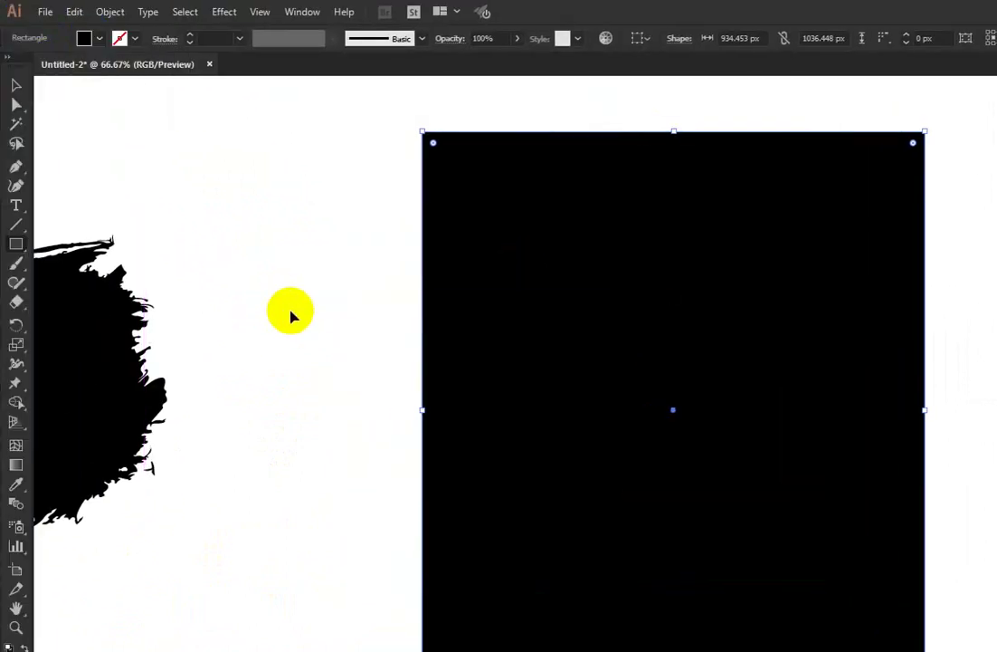
key("ctrl+x")
key("ctrl+b")
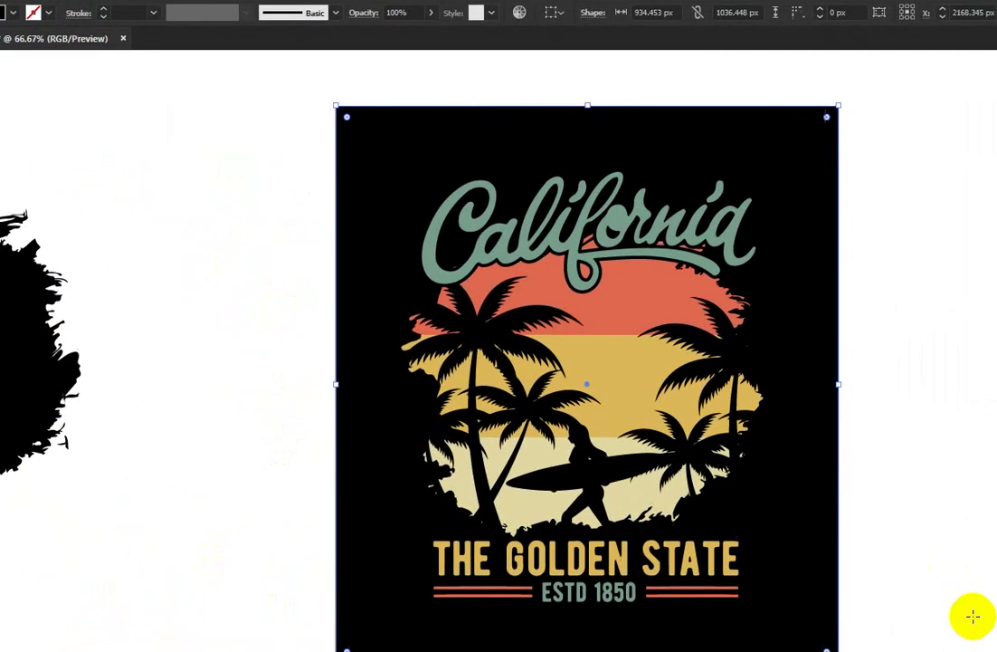
left_click(834, 520)
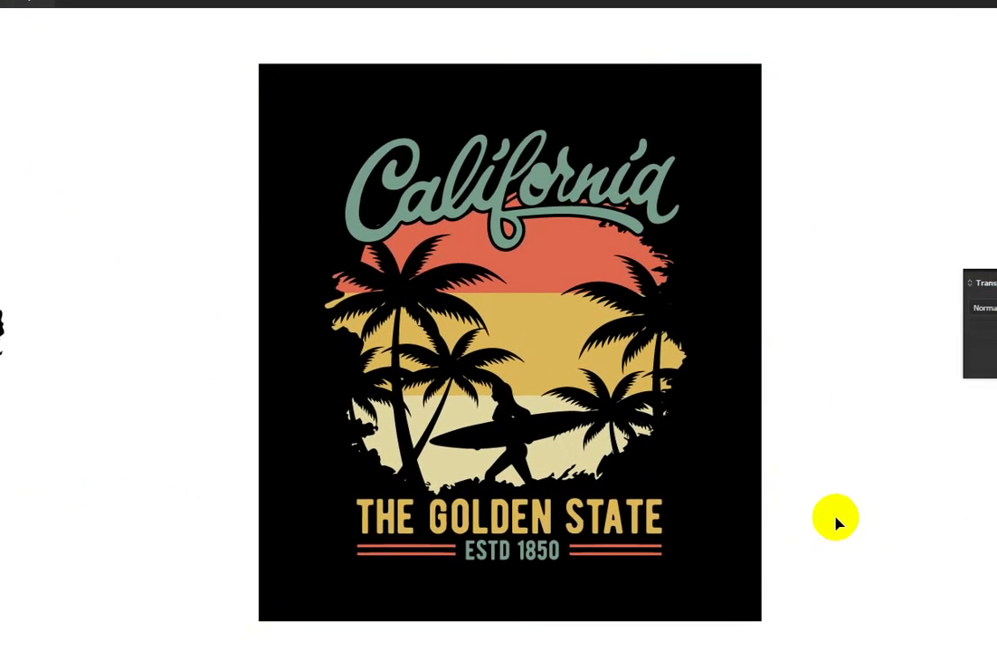
left_click(741, 519)
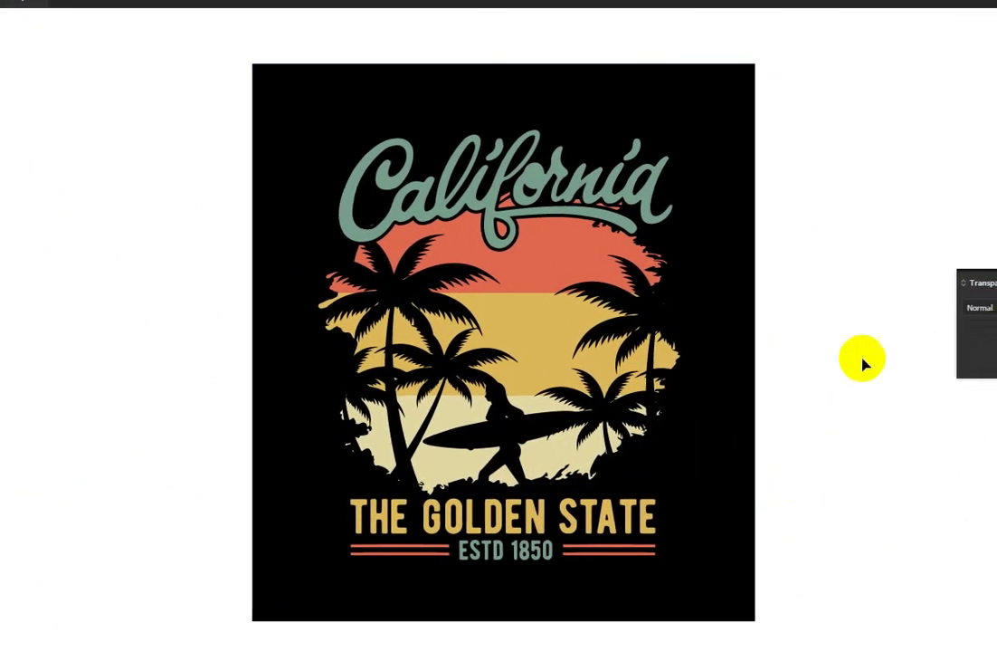
scroll(856, 358, "up", 1)
mouse_move(682, 344)
left_mouse_down()
mouse_move(588, 340)
mouse_move(664, 335)
left_mouse_up()
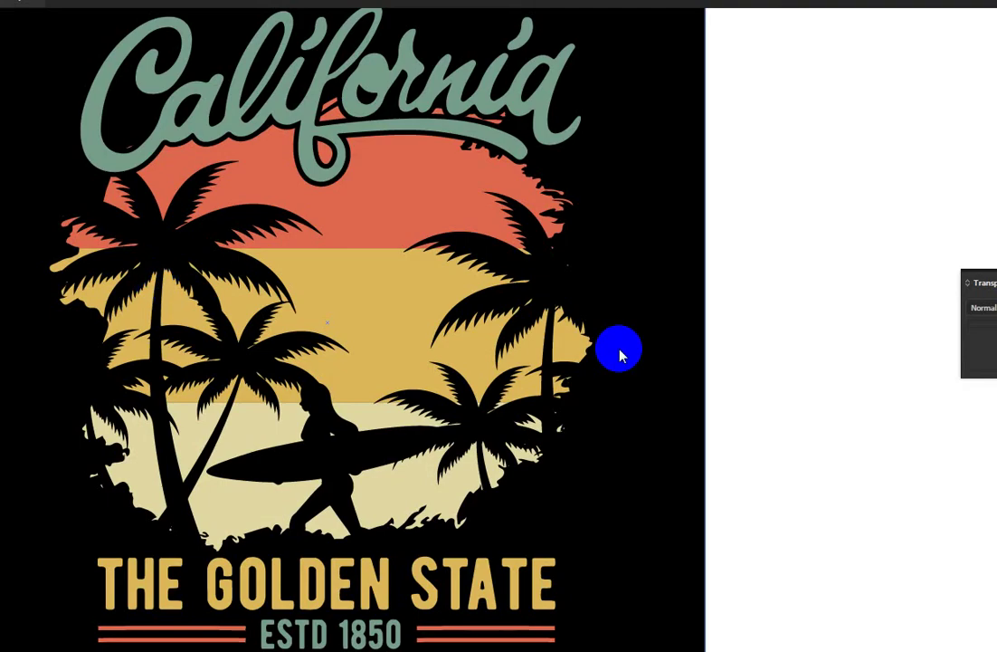
Step: Copy the speckle texture from Graunge Vector, then give the whole California artwork an opacity mask
key("Delete")
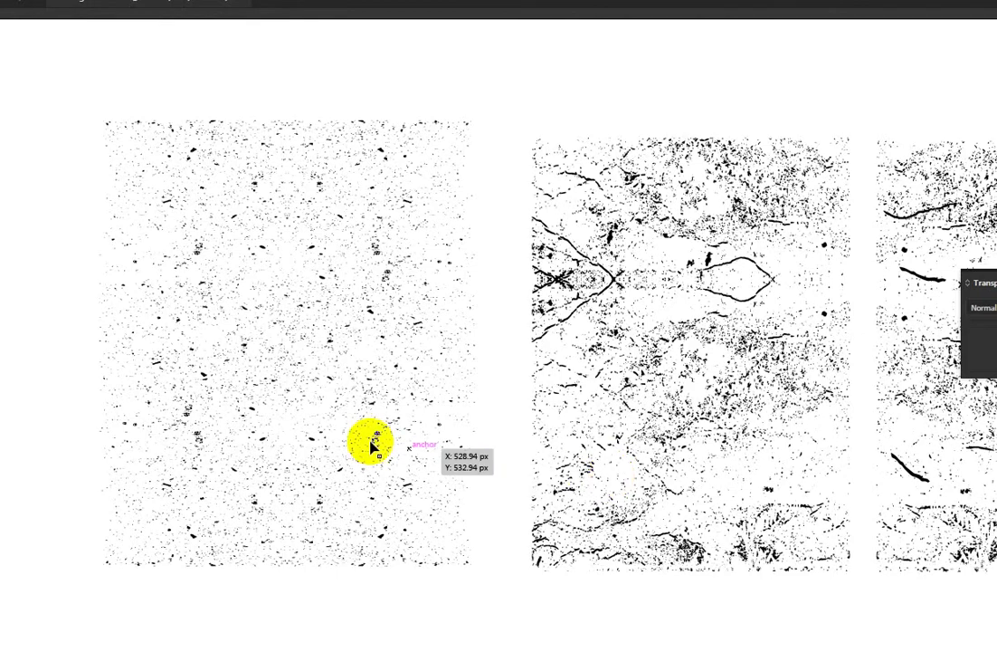
left_click(366, 443)
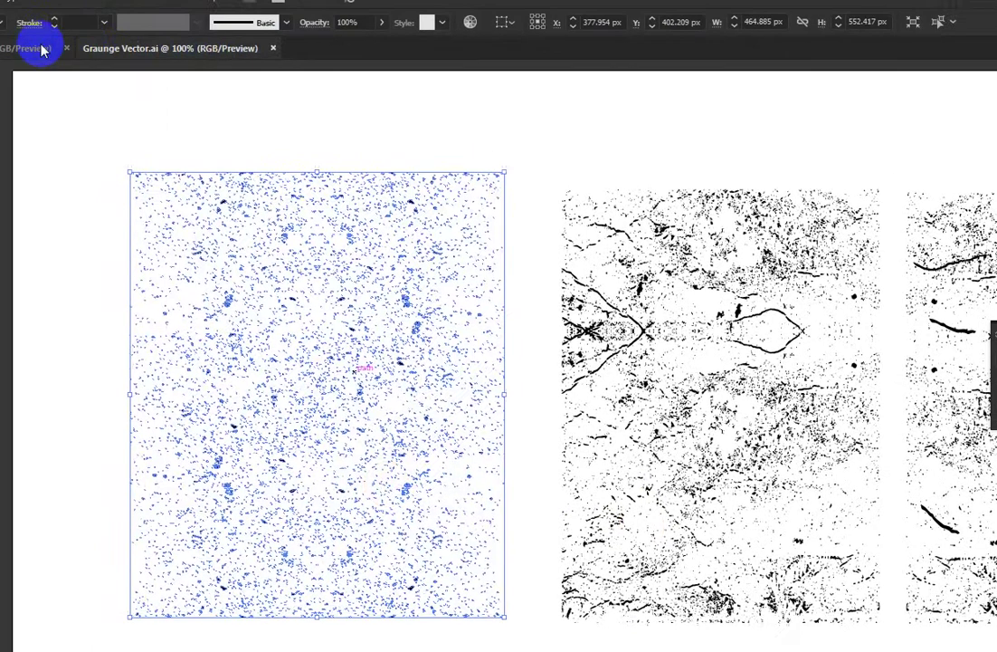
left_click(45, 64)
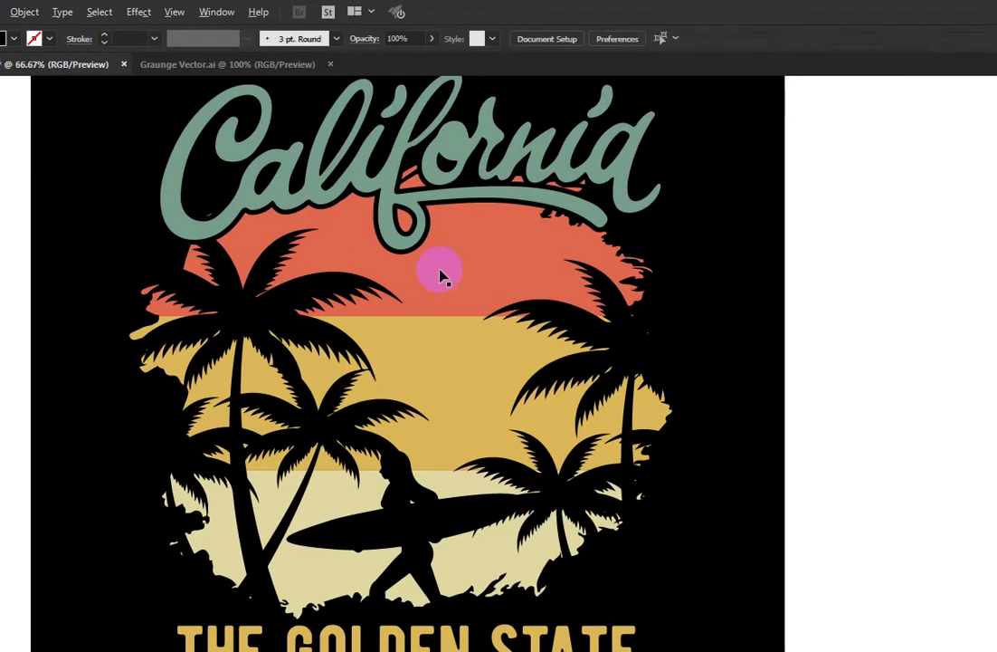
scroll(441, 274, "down", 1)
mouse_move(217, 104)
left_mouse_down()
mouse_move(418, 318)
mouse_move(699, 586)
left_mouse_up()
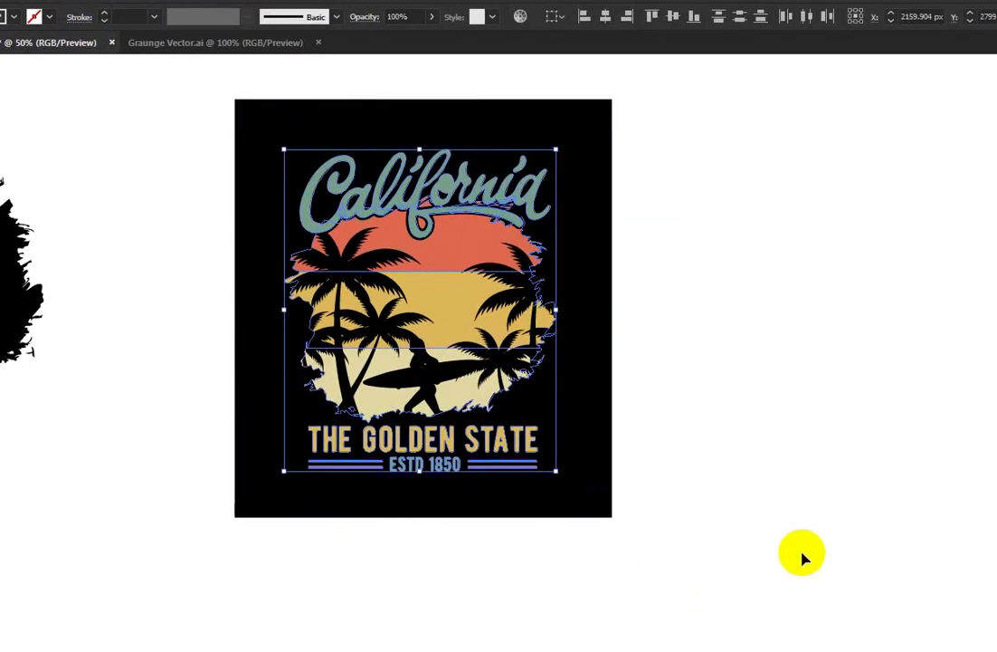
left_click(869, 390)
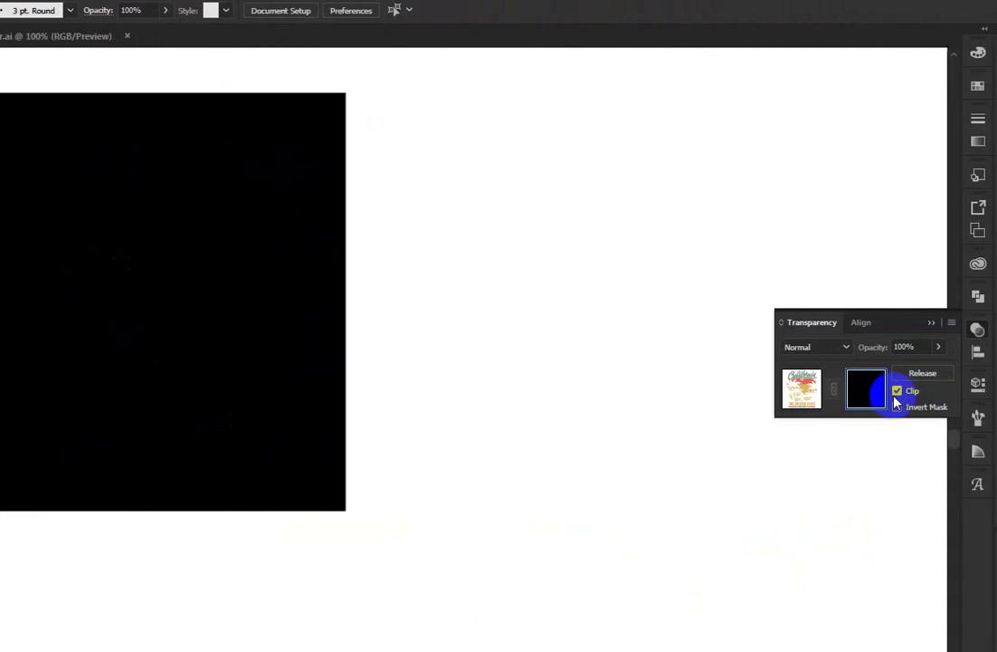
left_click(897, 406)
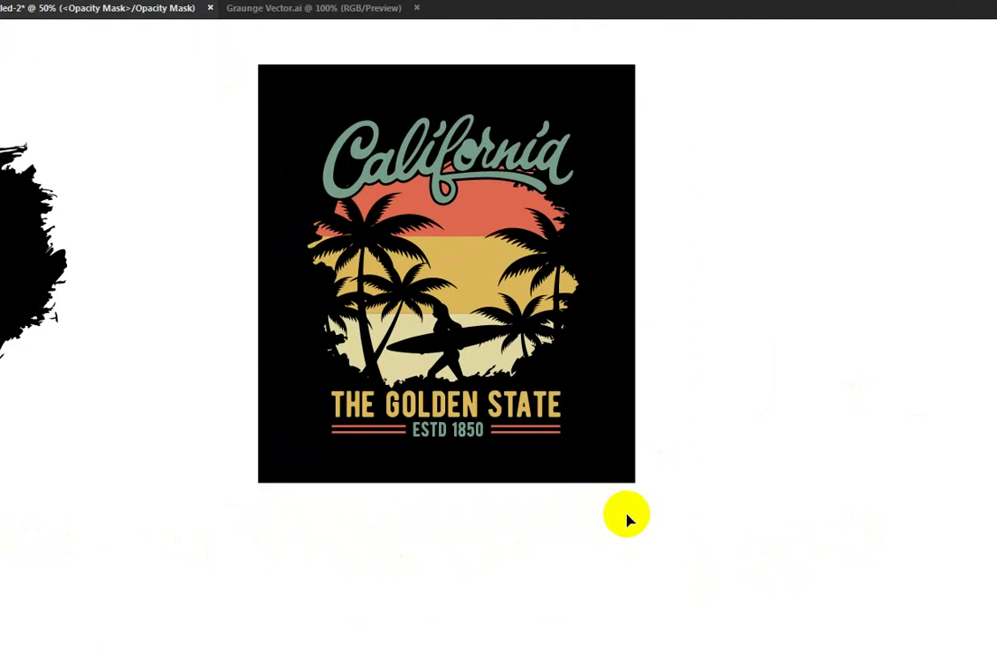
Step: Place the grunge texture in the mask, rotate it 90°, shrink it, and position it over the lettering
scroll(619, 512, "down", 2)
scroll(548, 469, "down", 1)
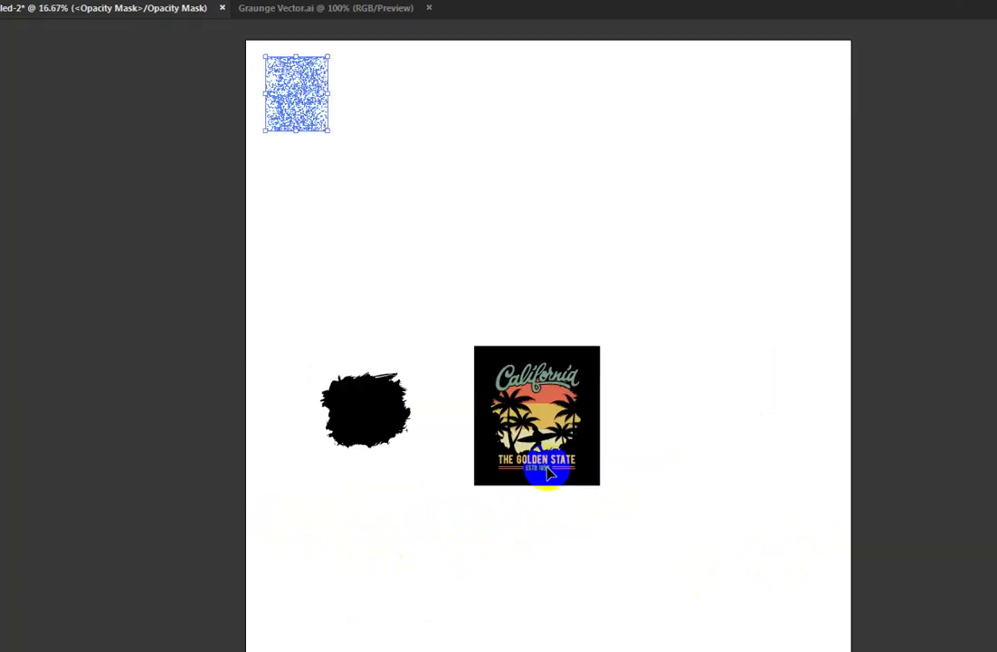
mouse_move(331, 123)
left_mouse_down()
mouse_move(563, 414)
mouse_move(537, 410)
left_mouse_up()
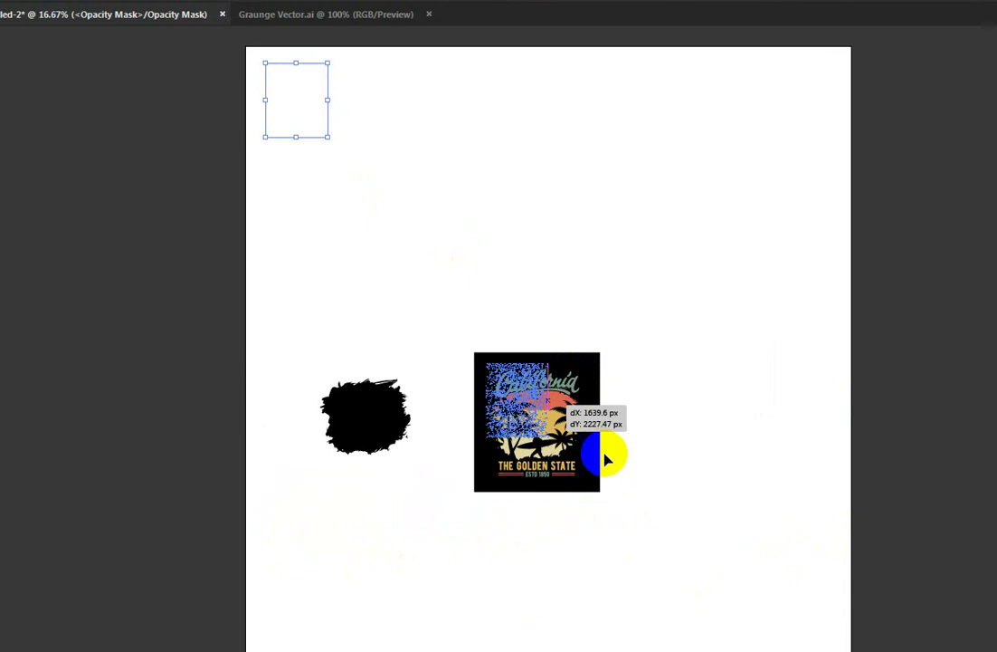
left_click_drag(604, 460, 604, 459)
scroll(604, 459, "up", 3)
scroll(599, 459, "up", 2)
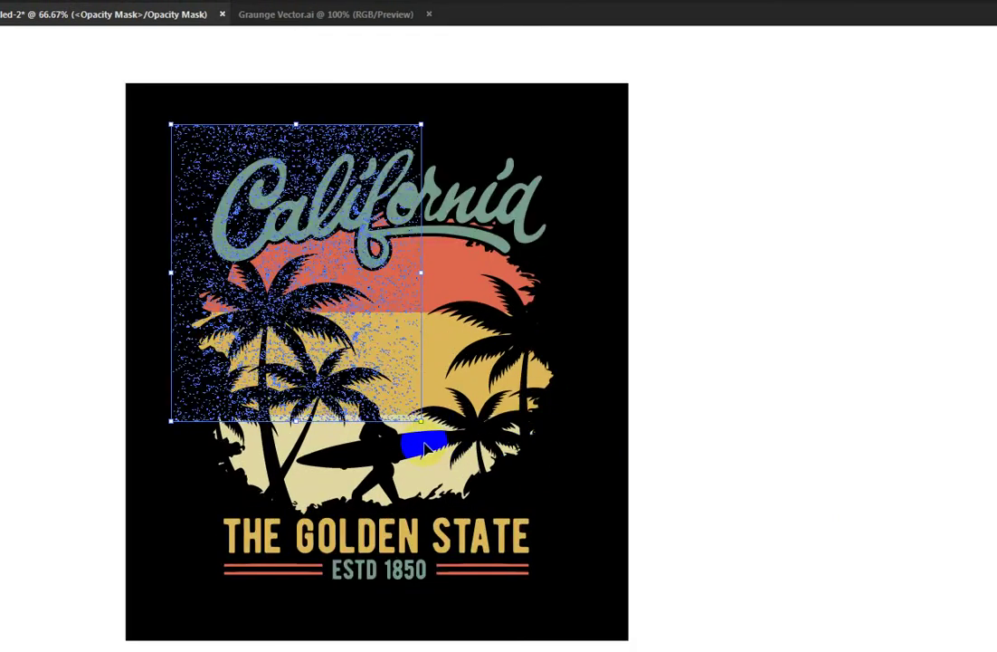
left_click_drag(425, 431, 432, 188)
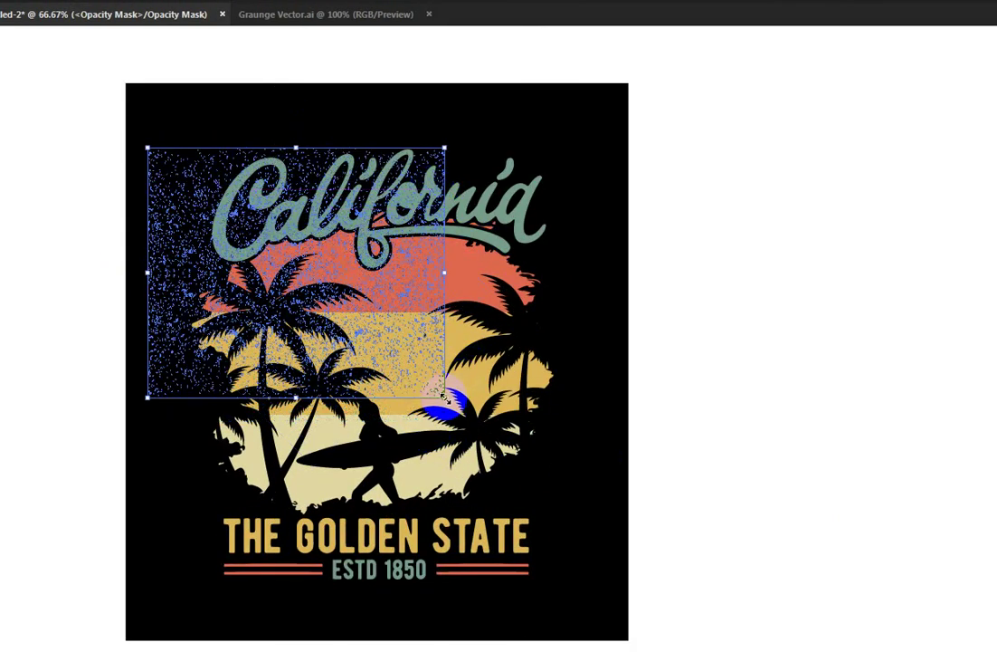
left_click_drag(444, 397, 390, 348)
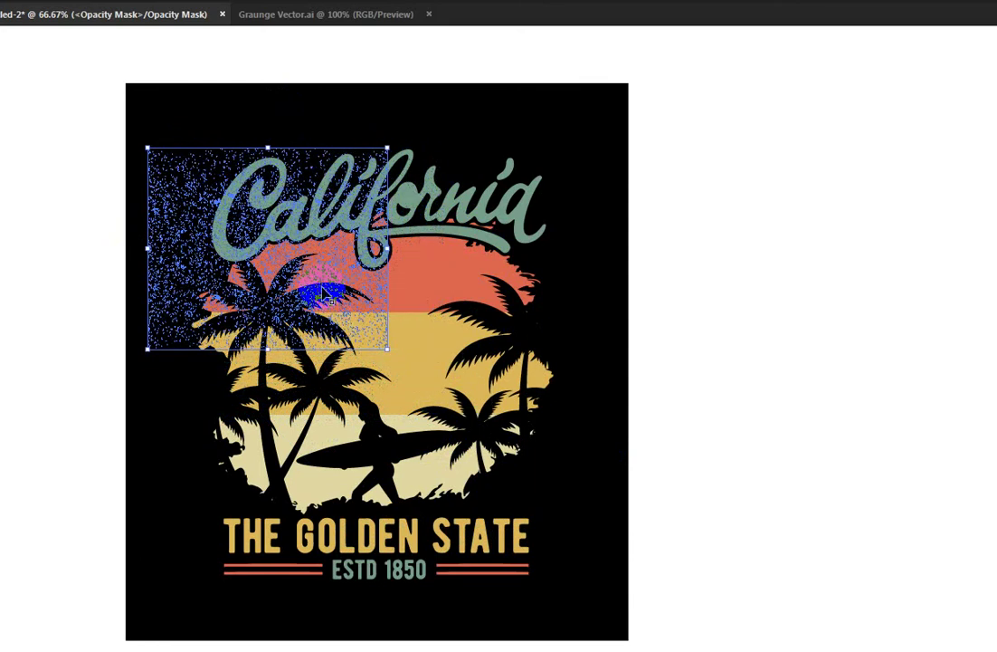
mouse_move(321, 280)
left_mouse_down()
mouse_move(306, 256)
mouse_move(530, 256)
left_mouse_up()
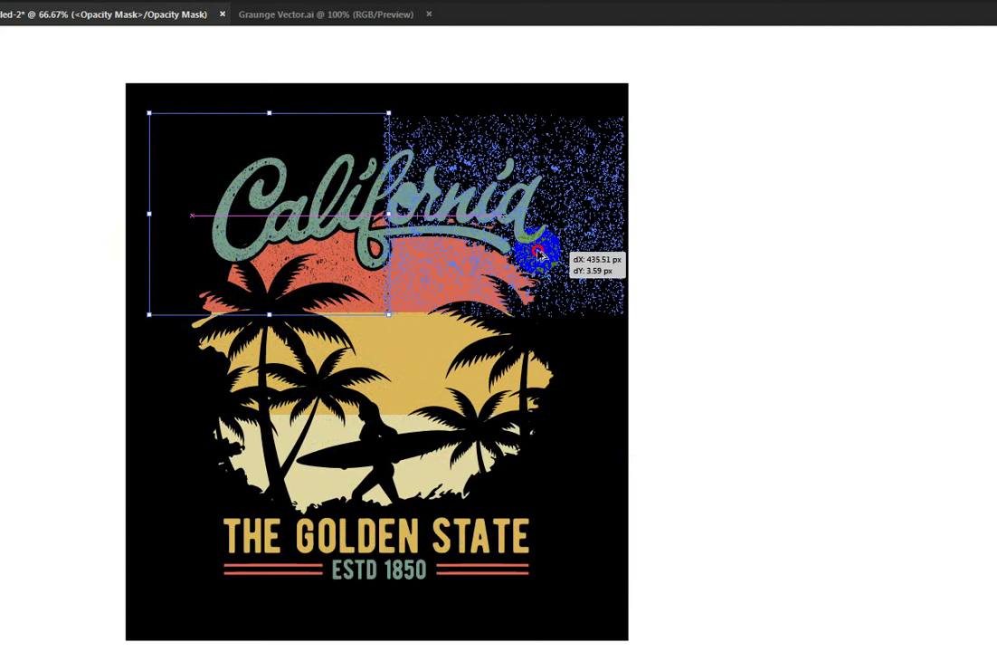
Step: Tile texture copies rightward and down over the palm trees and THE GOLDEN STATE text
left_click_drag(530, 256, 541, 257)
left_click(305, 272, "shift")
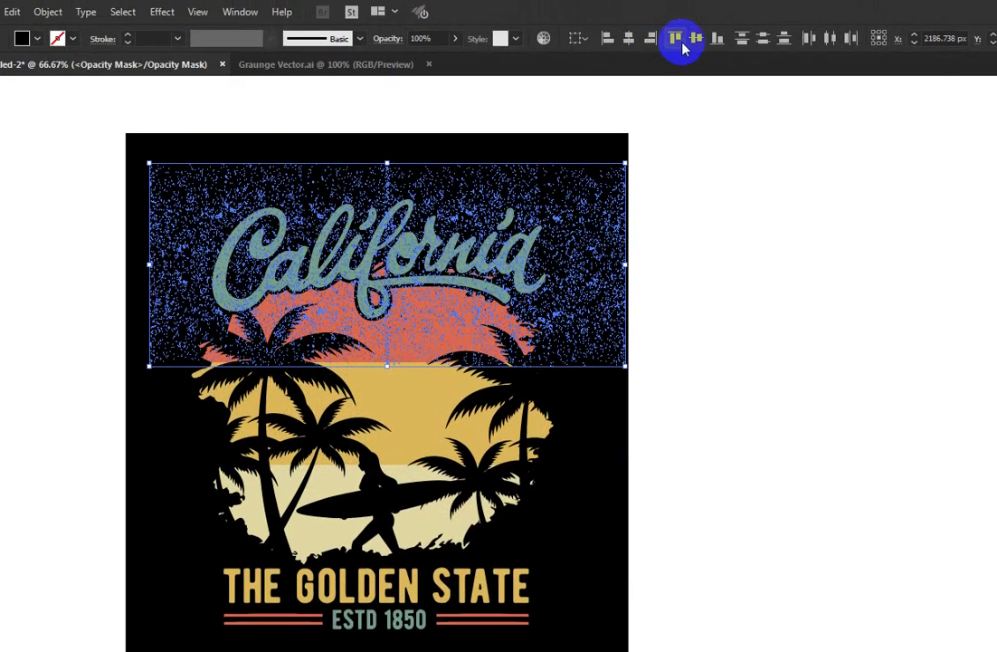
left_click(700, 45)
left_click(594, 333)
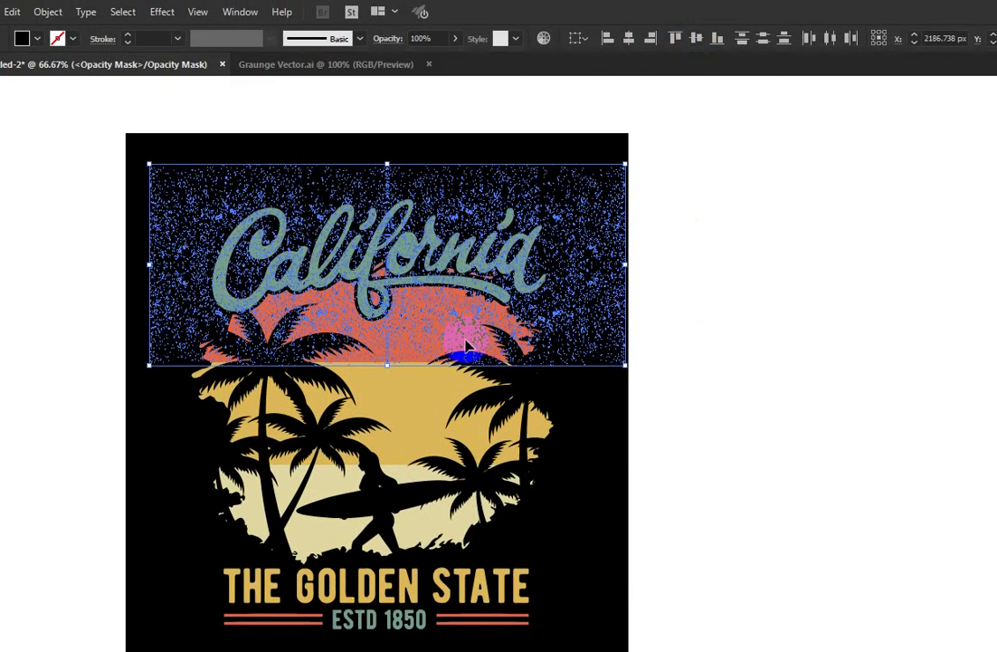
left_click_drag(457, 321, 463, 513)
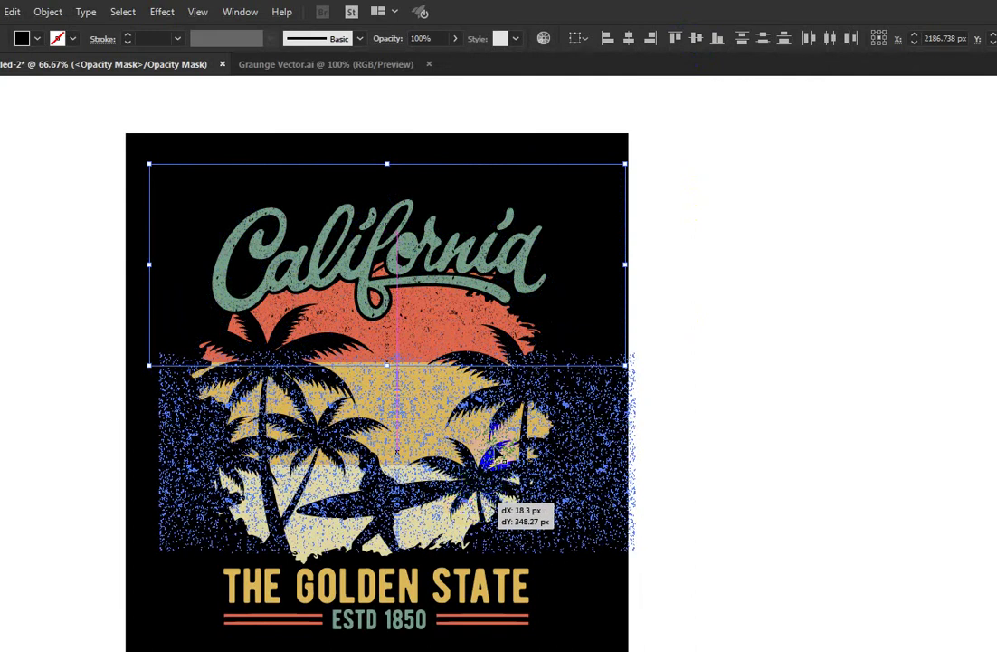
scroll(372, 460, "down", 3)
scroll(372, 448, "down", 1)
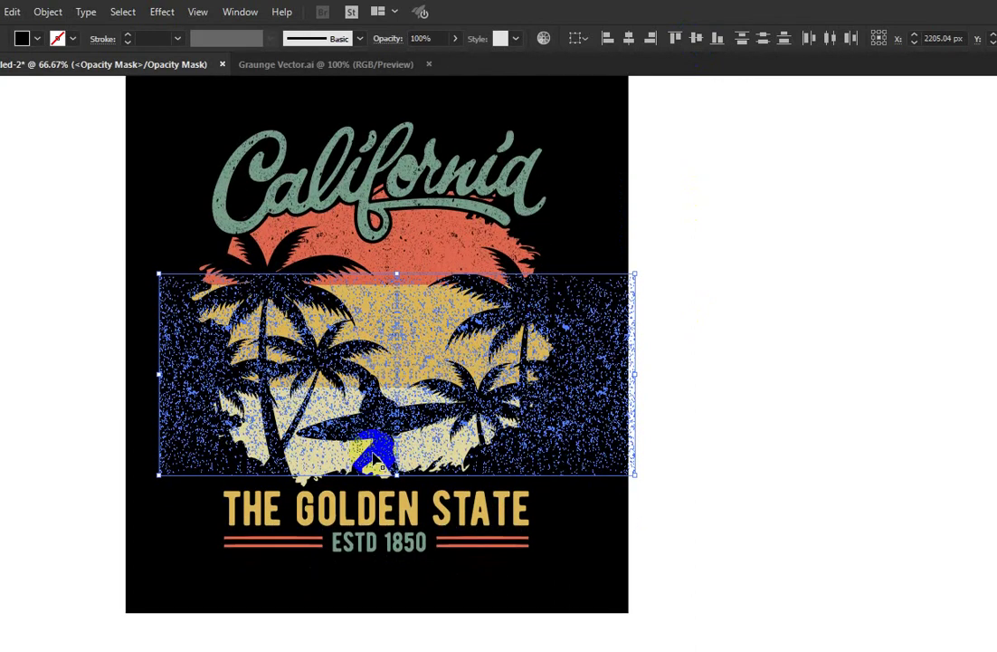
mouse_move(461, 418)
left_mouse_down()
mouse_move(460, 532)
mouse_move(460, 520)
left_mouse_up()
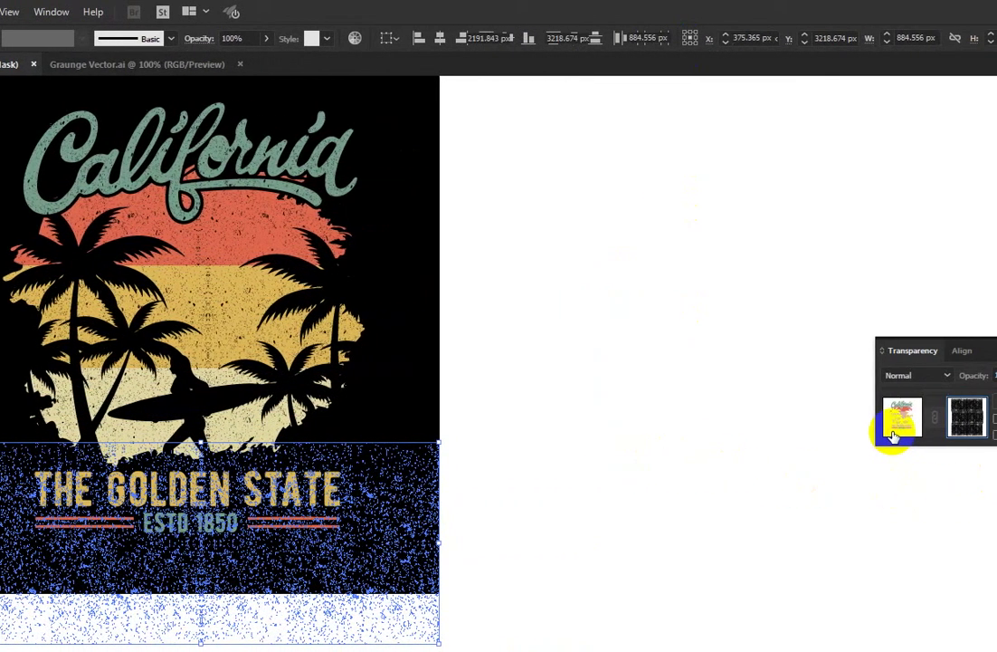
left_click(945, 420)
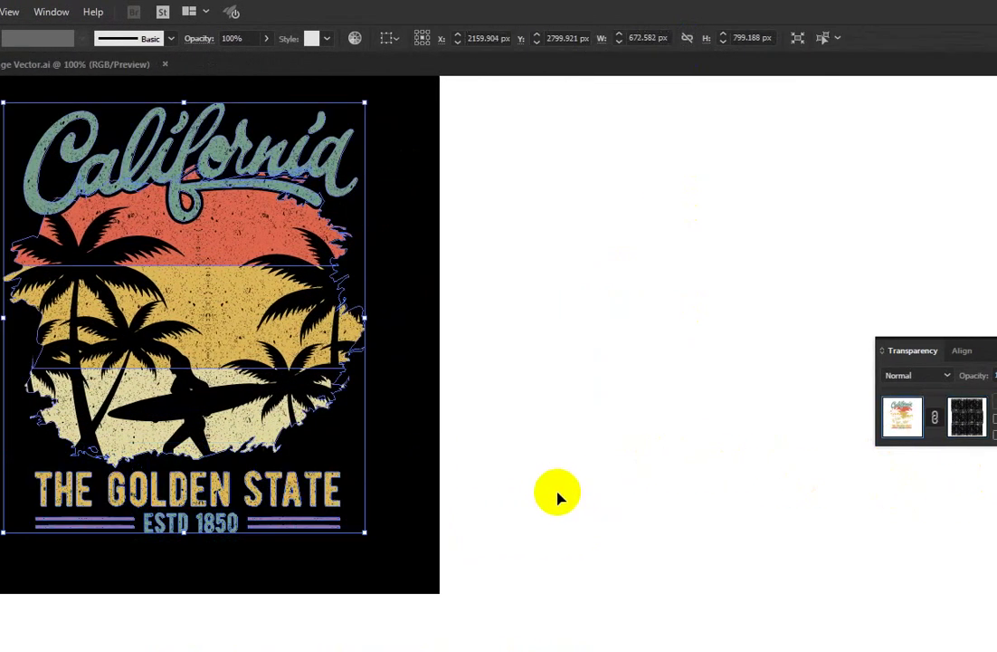
left_click(134, 467)
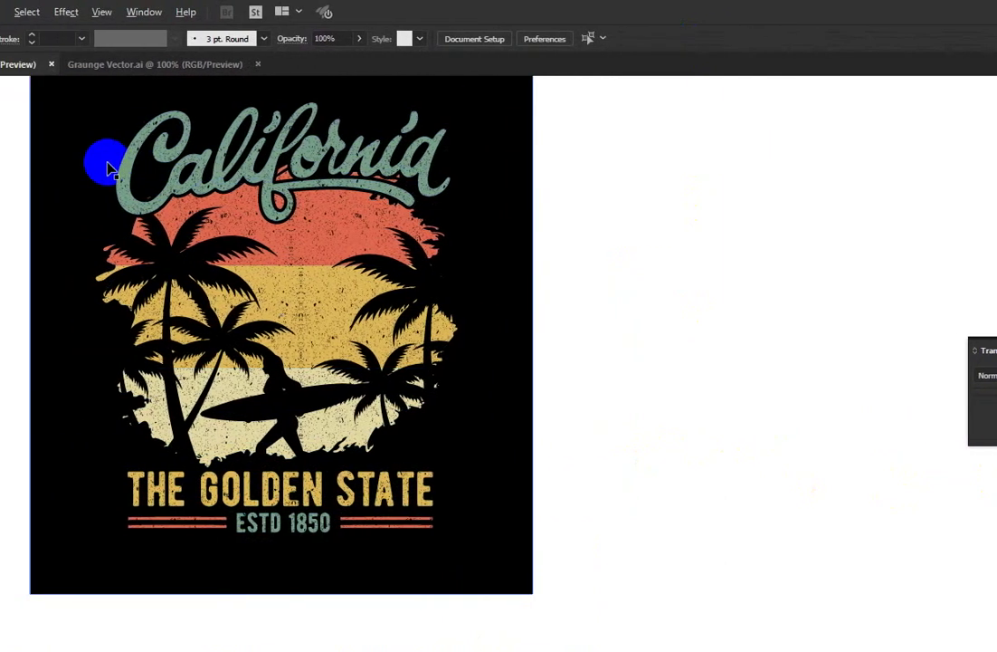
scroll(146, 169, "up", 3)
scroll(416, 316, "down", 3)
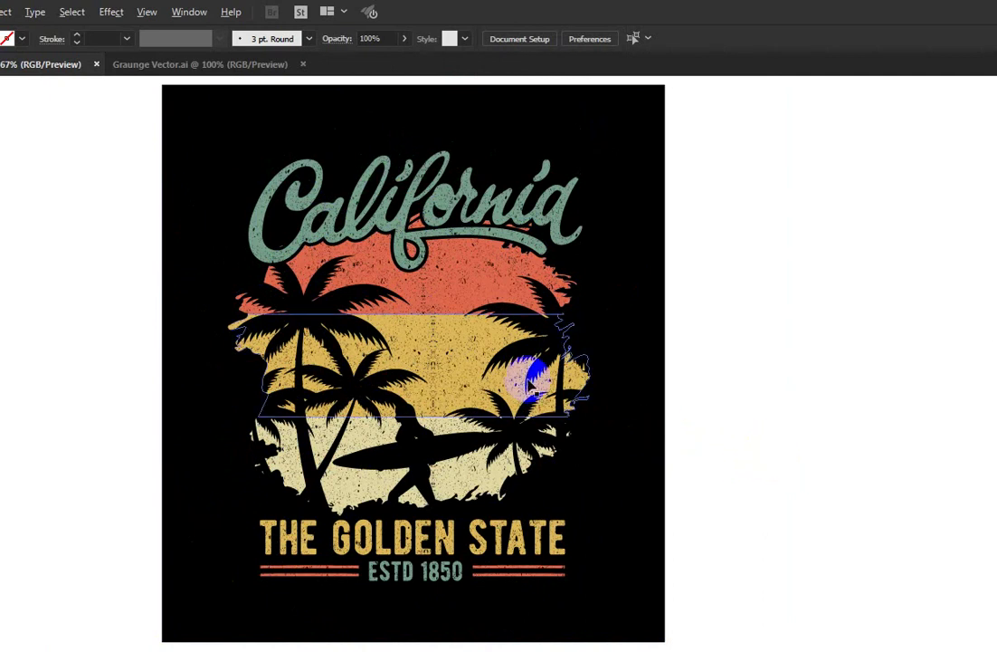
scroll(508, 374, "down", 2)
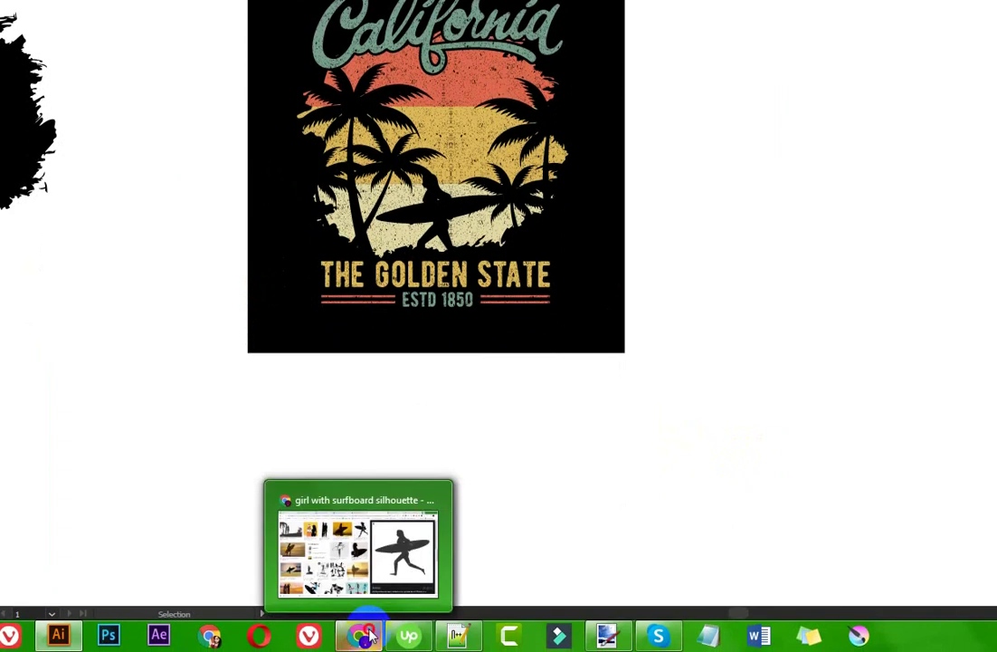
Step: Search Google Images for 'california text vector' and open Freepik's free California vectors page
left_click(367, 636)
left_click(702, 44)
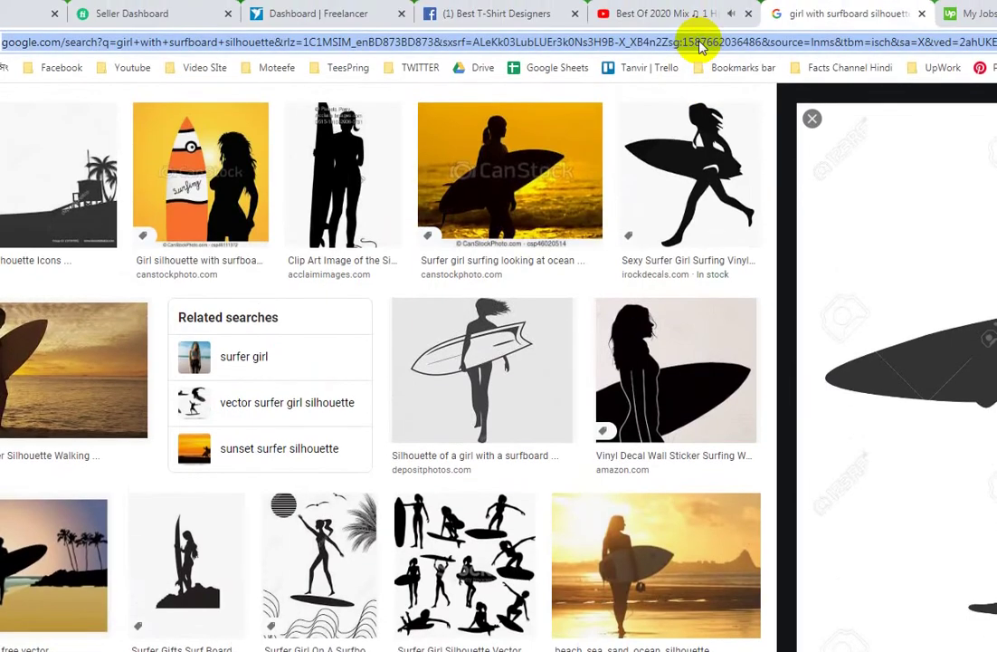
type("calif")
key("Return")
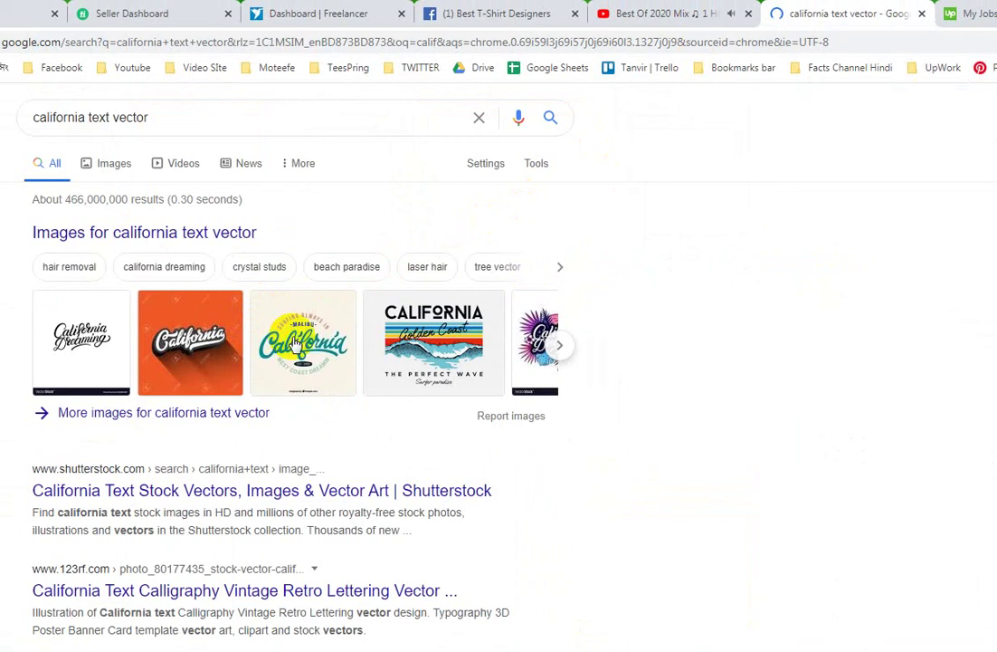
left_click(294, 344)
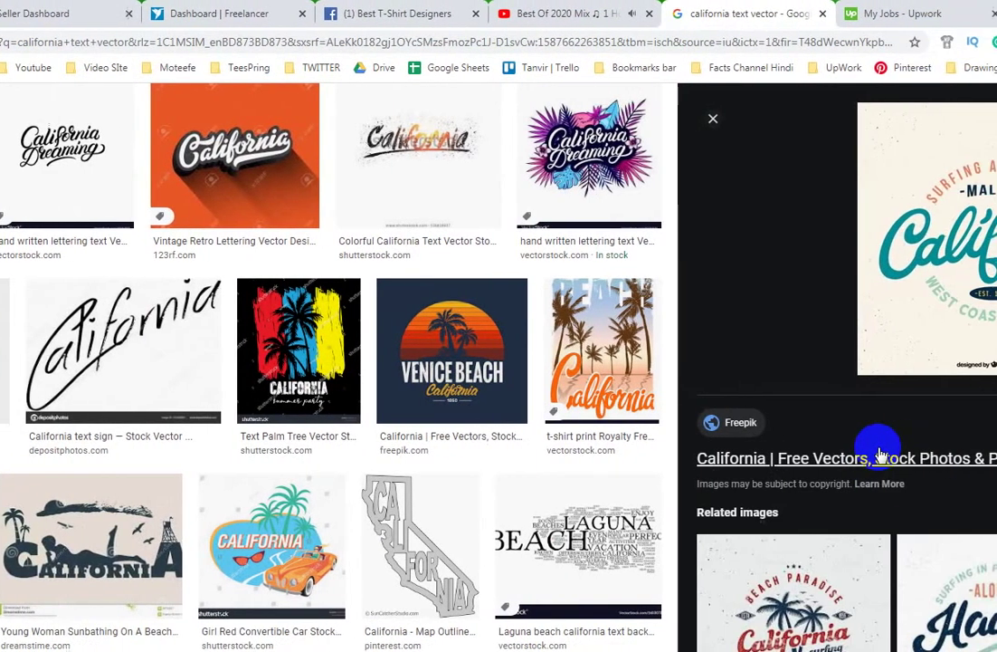
left_click(860, 455)
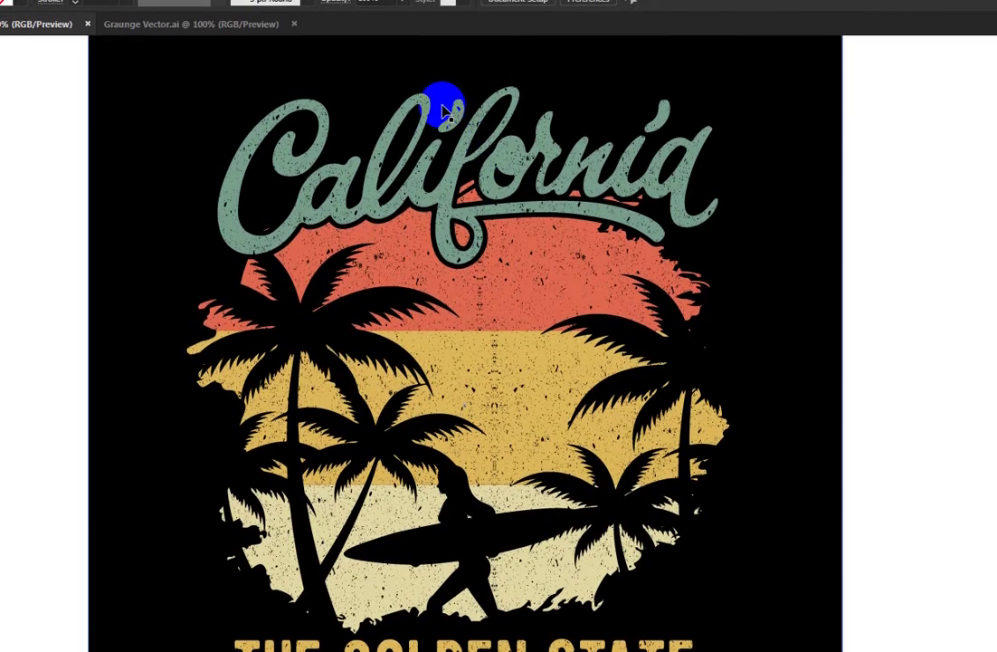
left_click(460, 180)
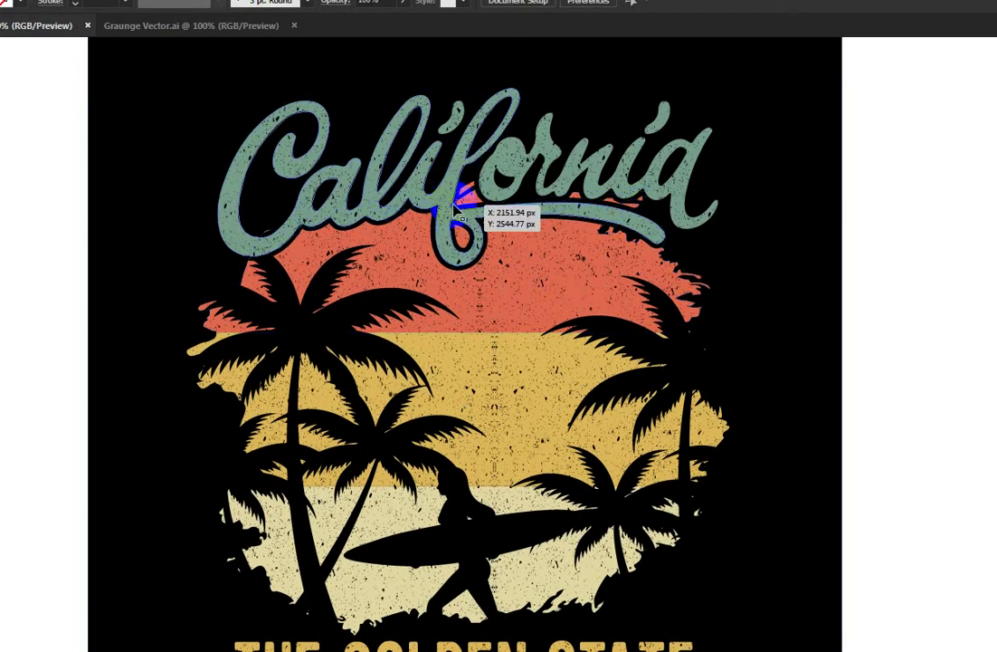
Step: Isolate the design group and move the California lettering upward
left_click(475, 208)
left_click(407, 152)
scroll(407, 152, "up", 2)
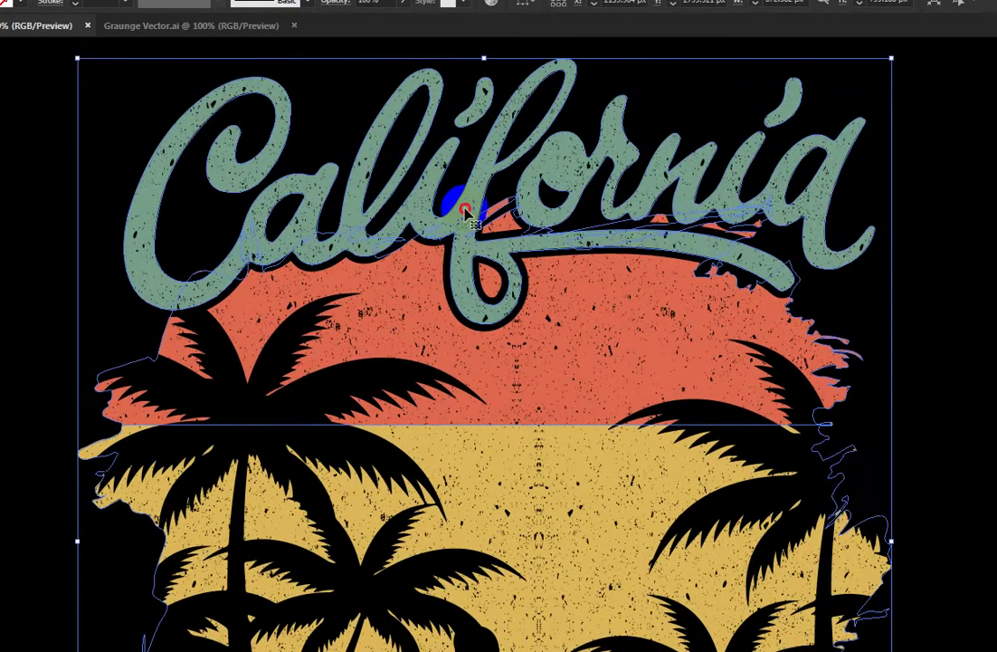
double_click(464, 210)
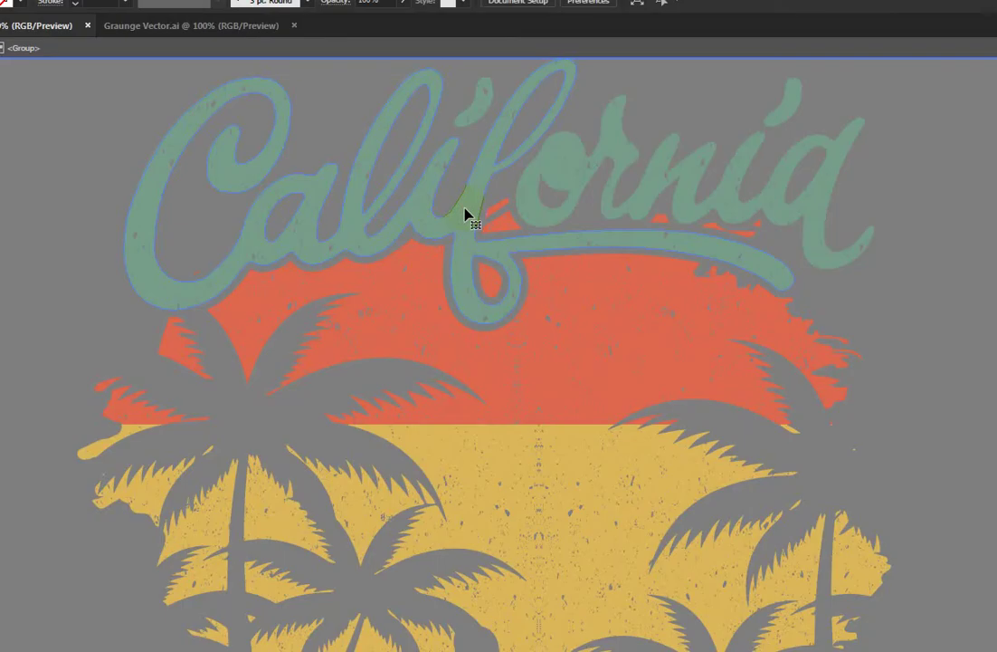
left_click(464, 214)
key("Delete")
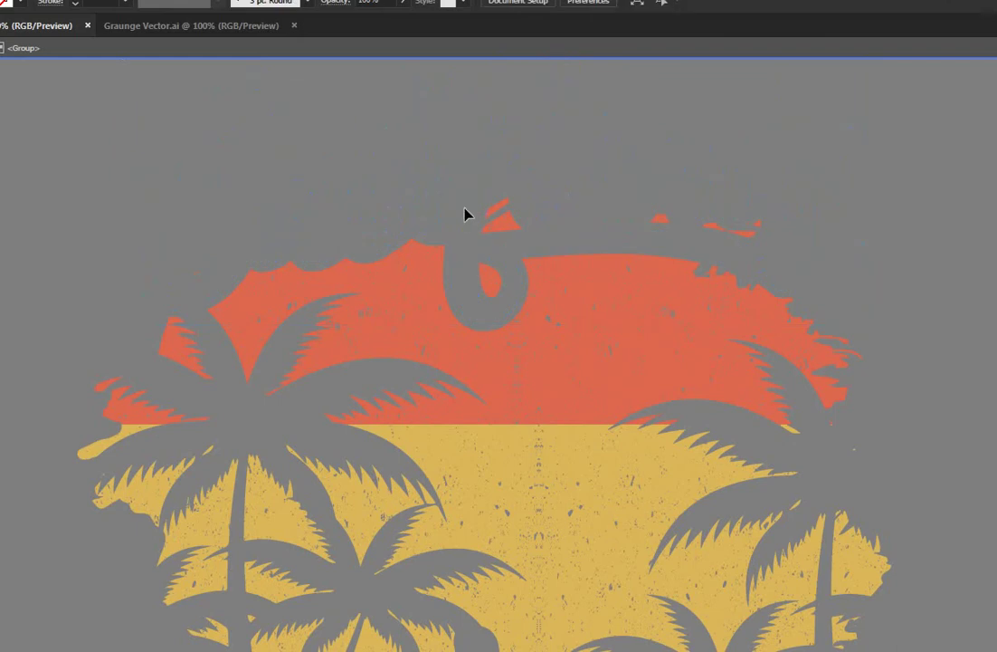
key("ctrl+z")
left_click_drag(548, 291, 534, 155)
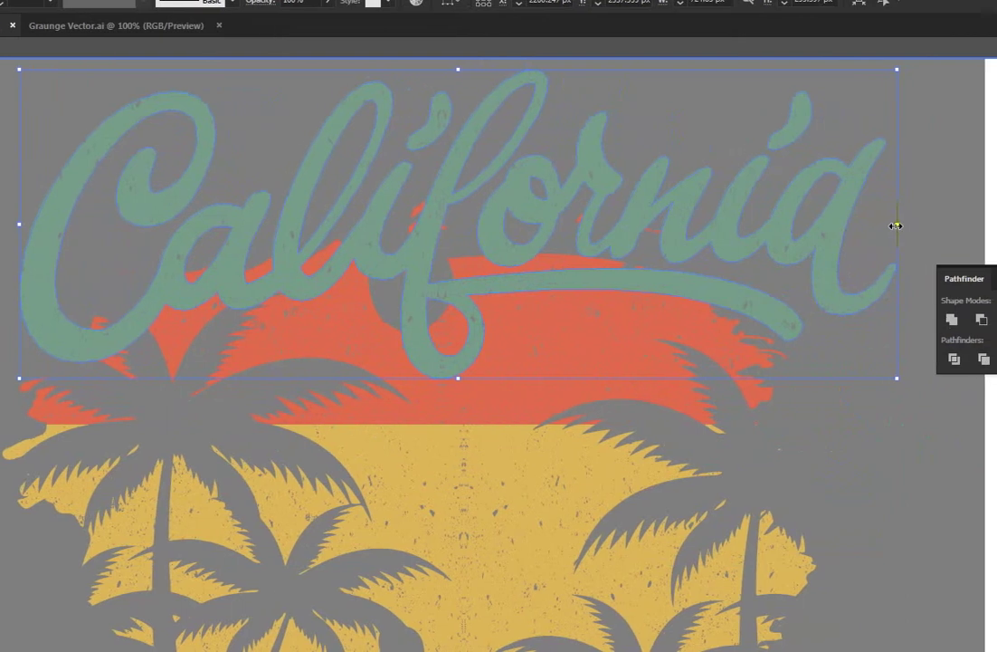
Step: Widen the California lettering to about 684 px and raise it slightly above the sunset
mouse_move(895, 225)
left_mouse_down()
mouse_move(777, 229)
mouse_move(805, 238)
mouse_move(788, 231)
left_mouse_up()
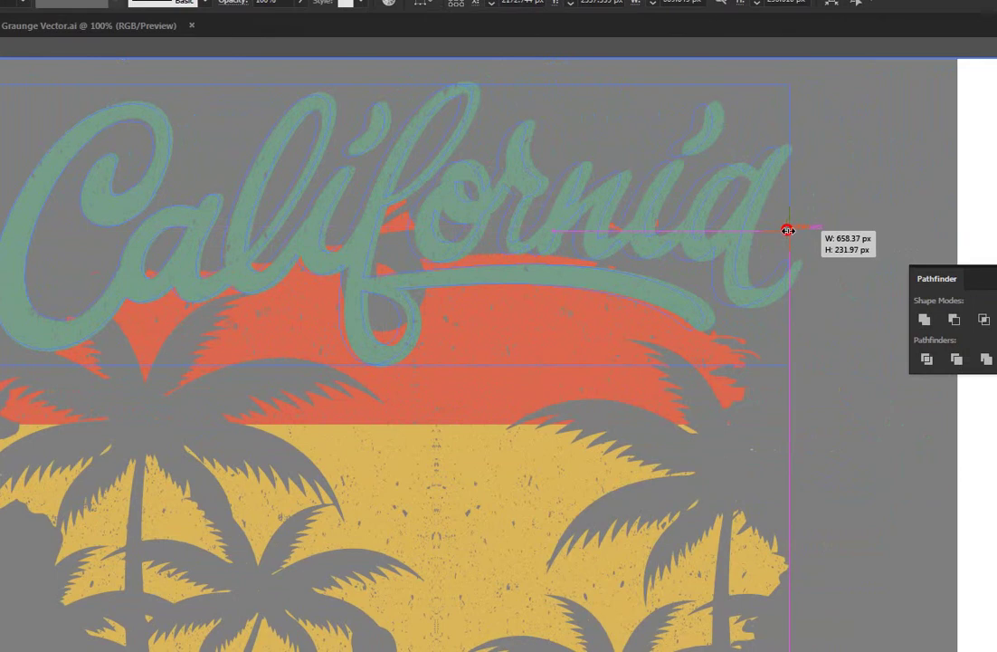
left_click_drag(136, 228, 163, 223)
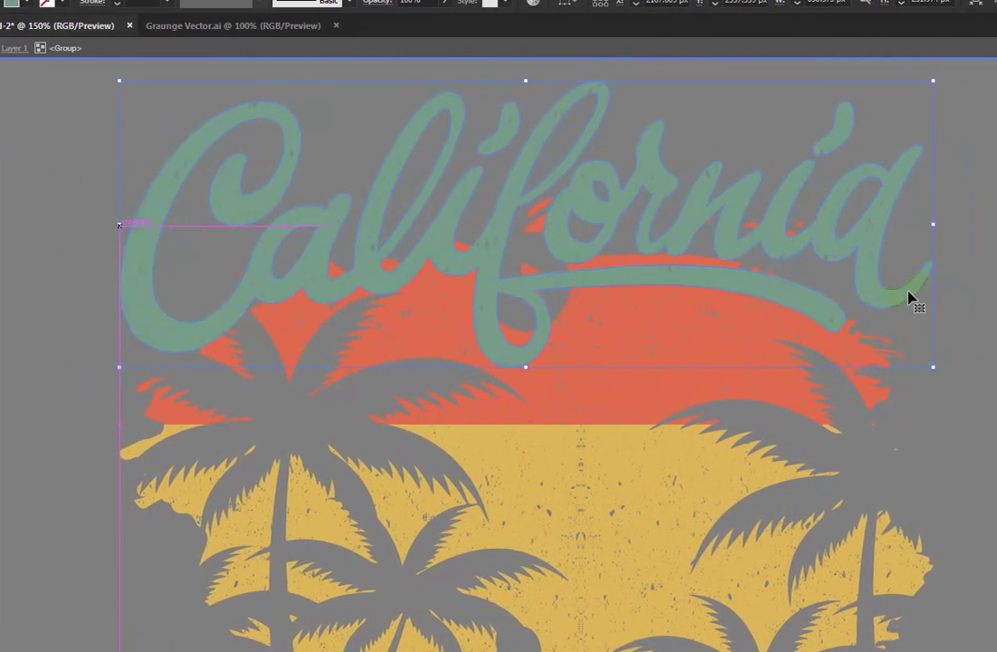
scroll(913, 295, "right", 3)
left_click_drag(864, 226, 837, 228)
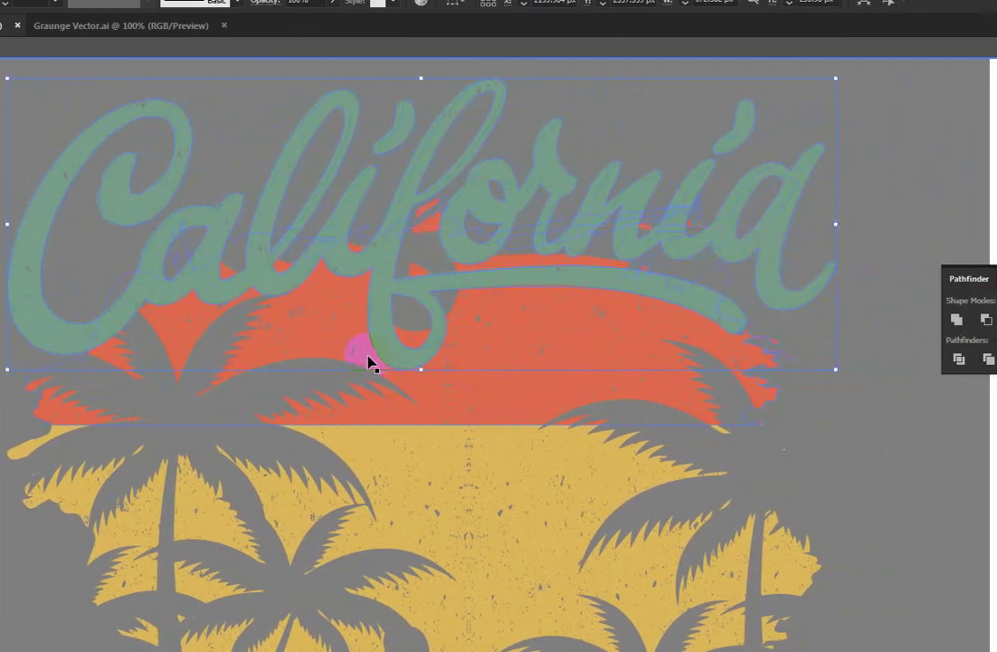
scroll(366, 362, "down", 1)
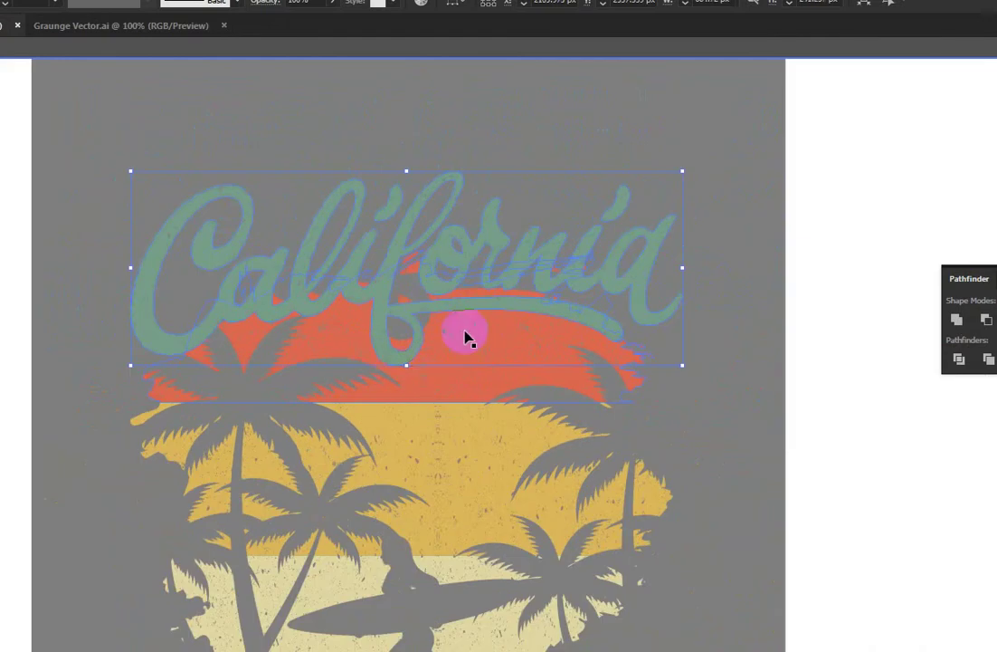
left_click_drag(366, 362, 494, 273)
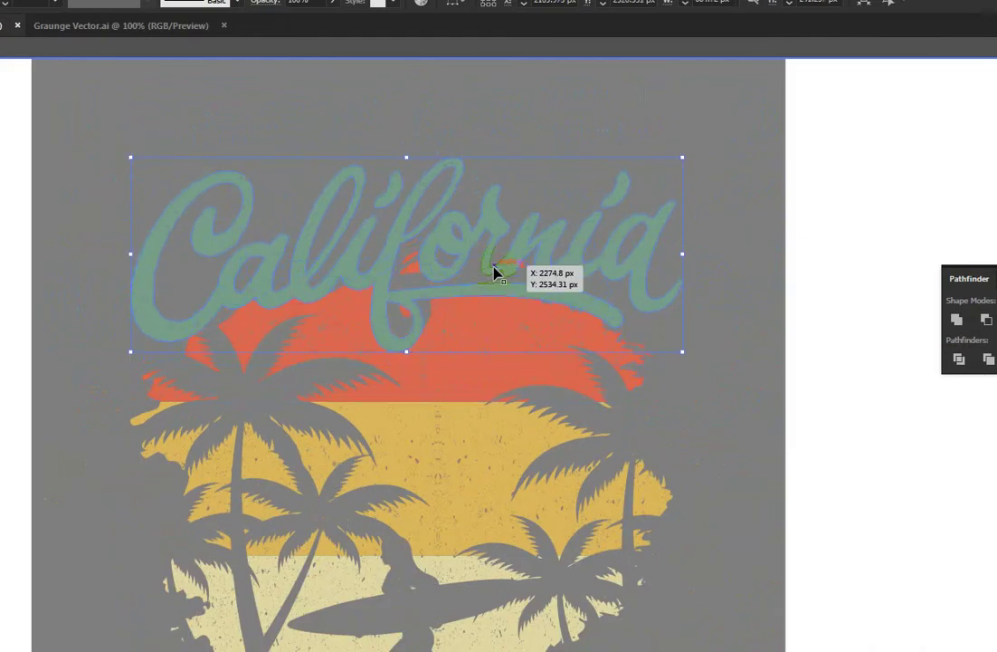
left_click(495, 329)
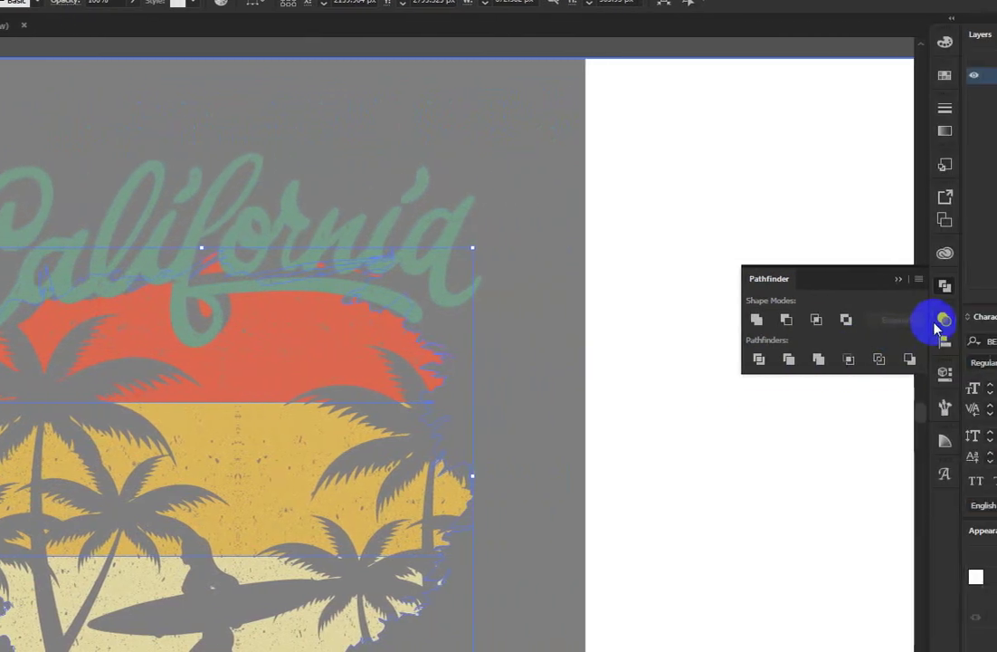
Step: Apply a 6 px Offset Path around the California lettering with Preview on
left_click(899, 321)
left_click(794, 376)
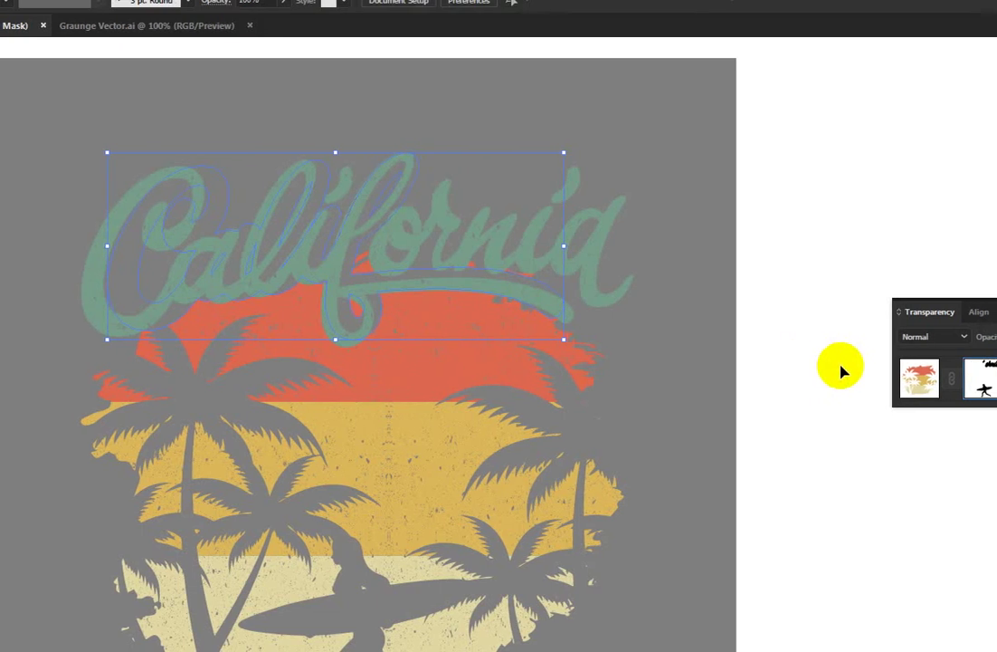
left_click(926, 378)
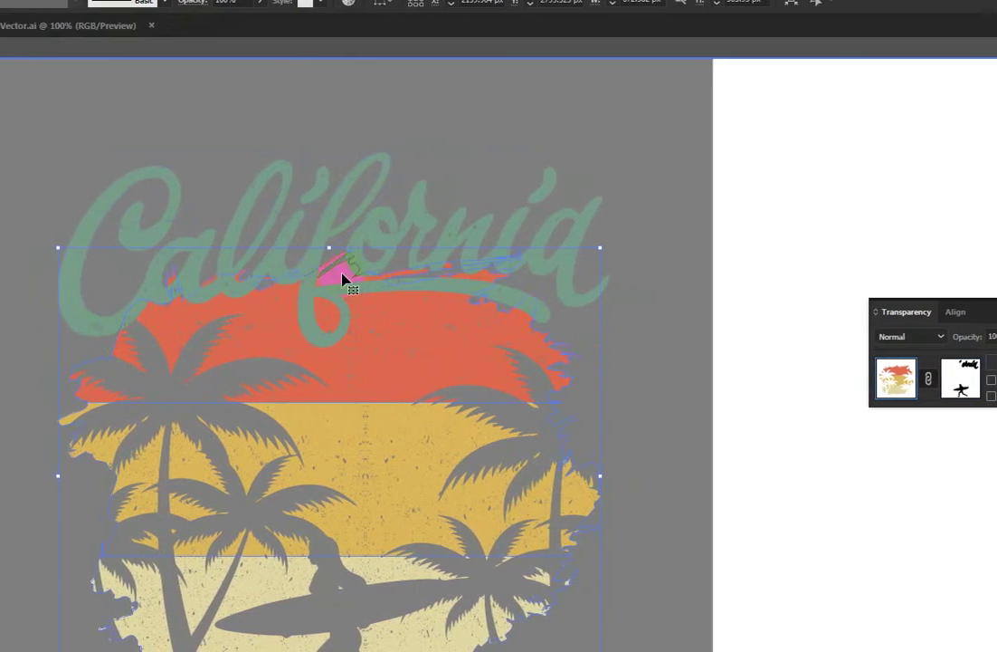
left_click(340, 212)
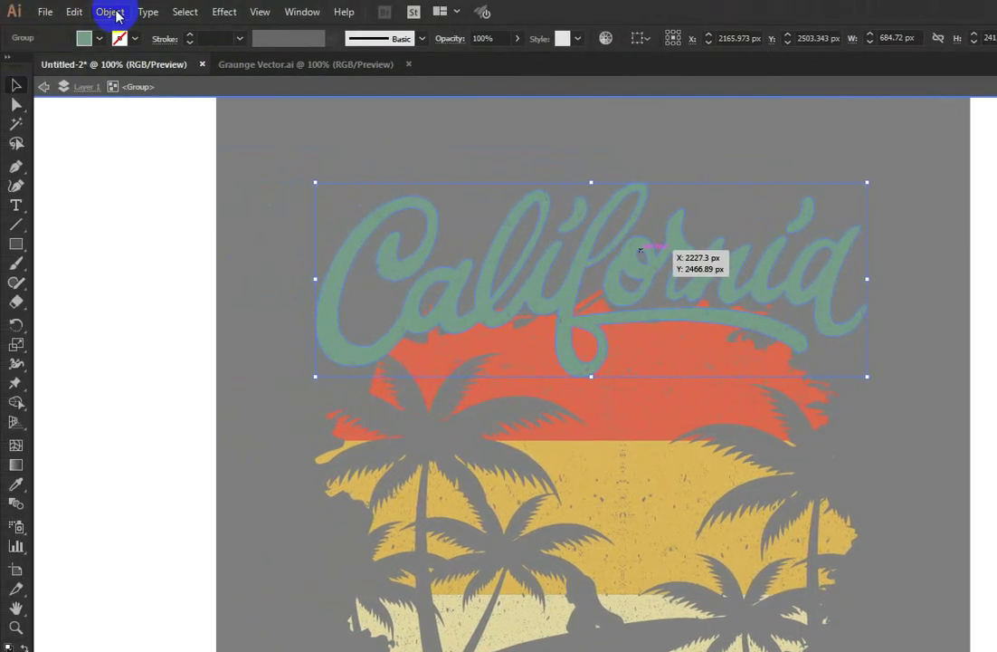
left_click(78, 13)
mouse_move(128, 382)
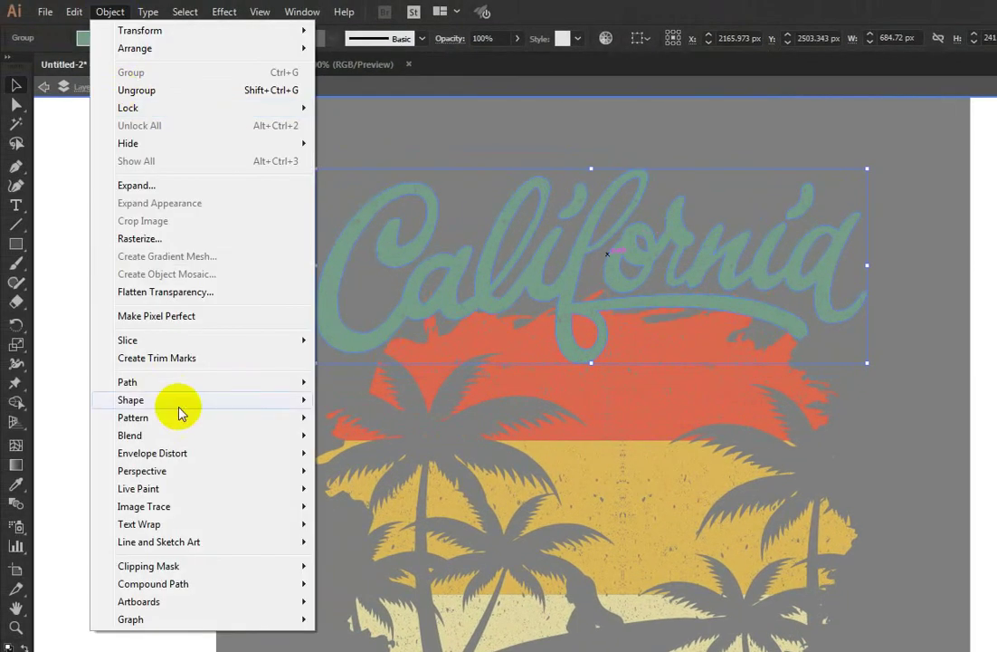
left_click(357, 441)
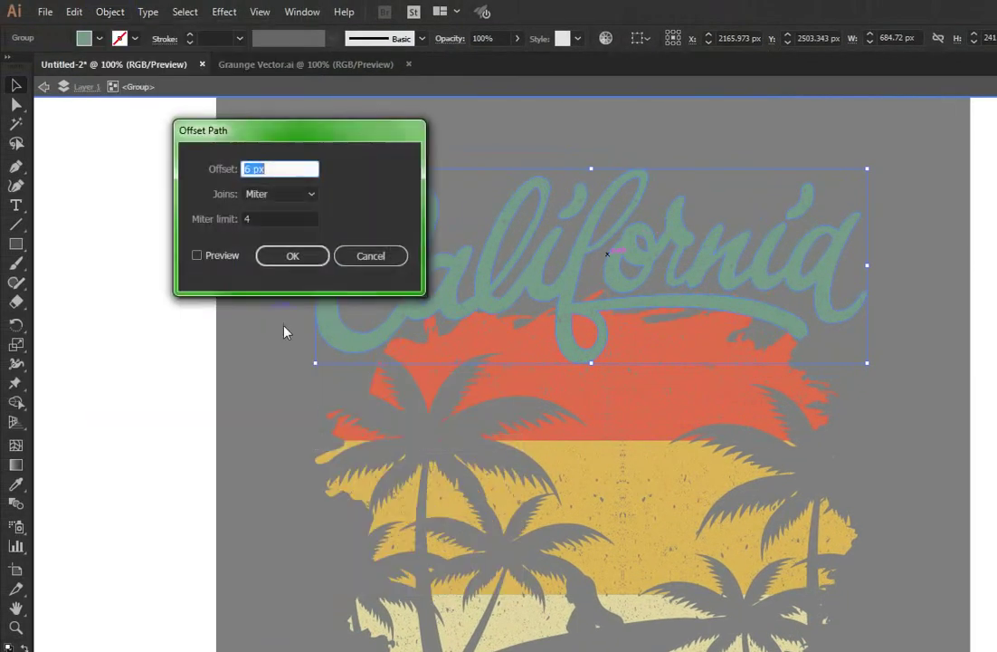
left_click(198, 256)
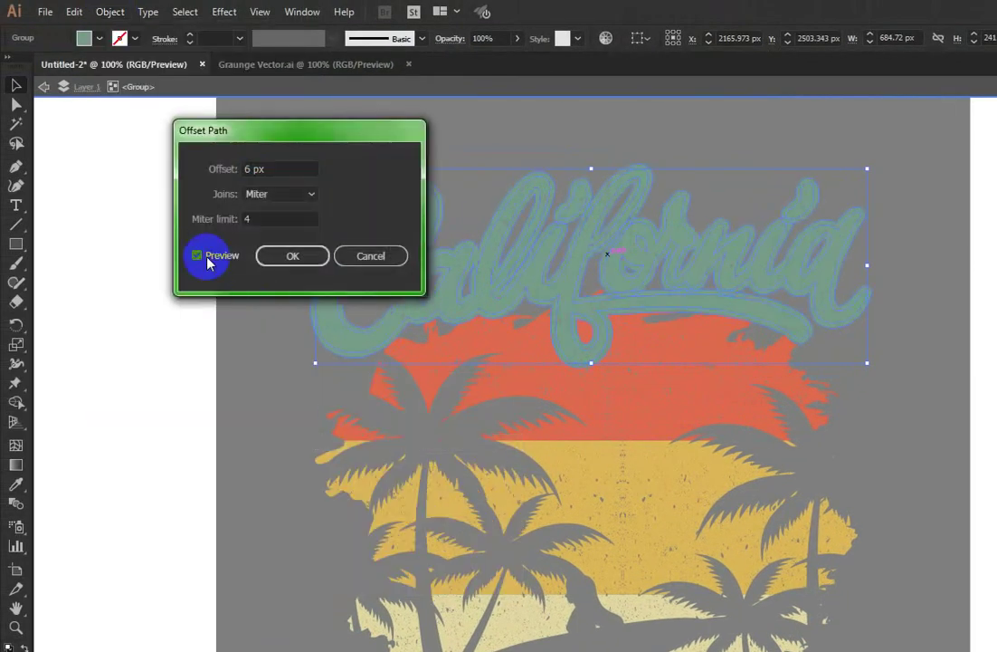
left_click(292, 266)
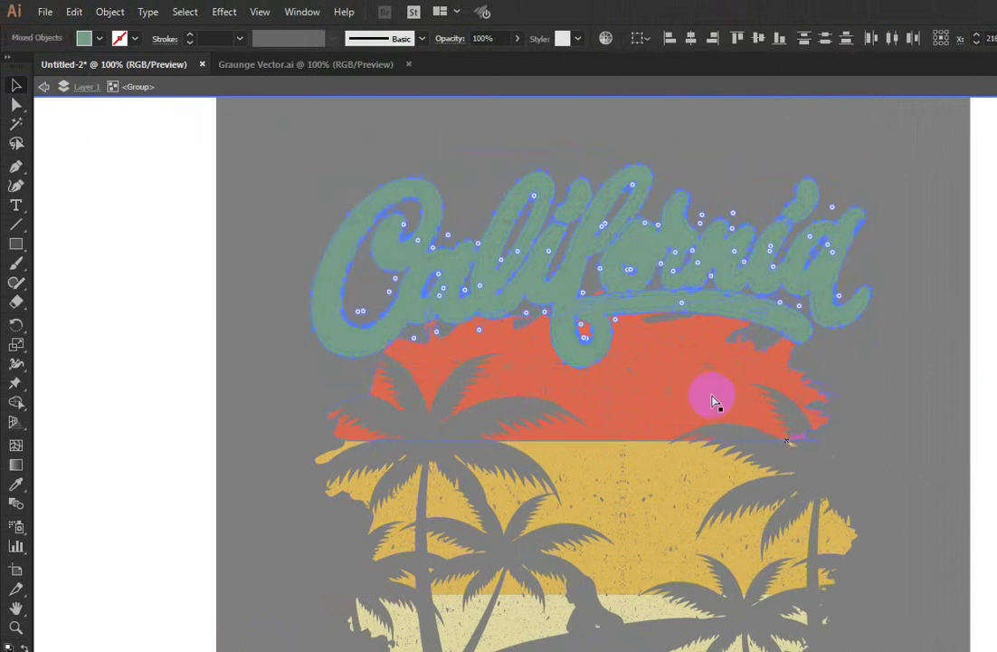
left_click(945, 438)
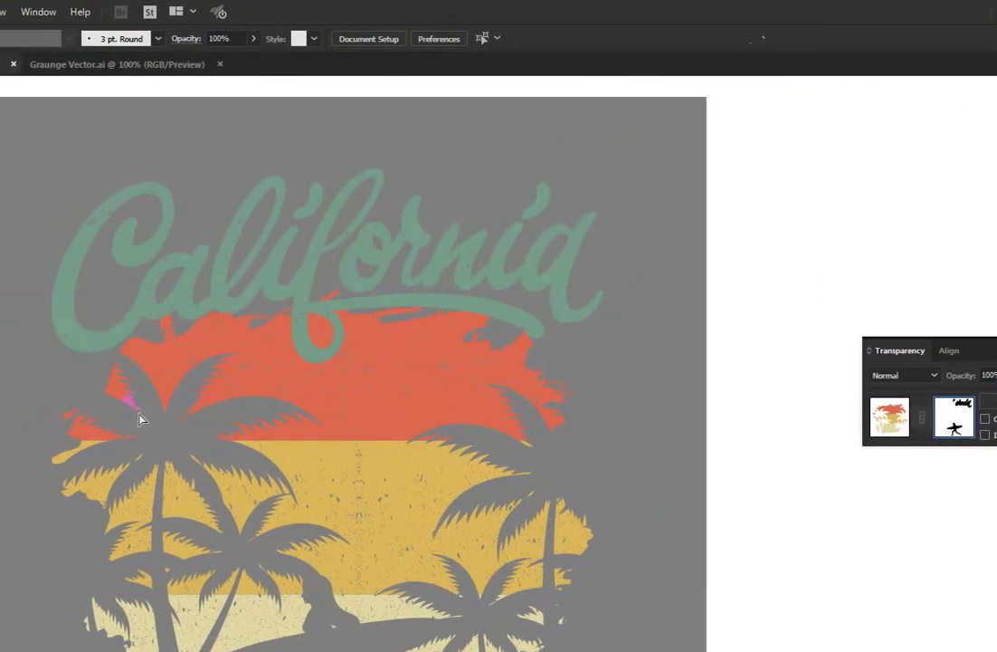
Step: Paste the offset lettering into the sunset's opacity mask with a black fill, then exit the mask
key("ctrl+f")
left_click(84, 40)
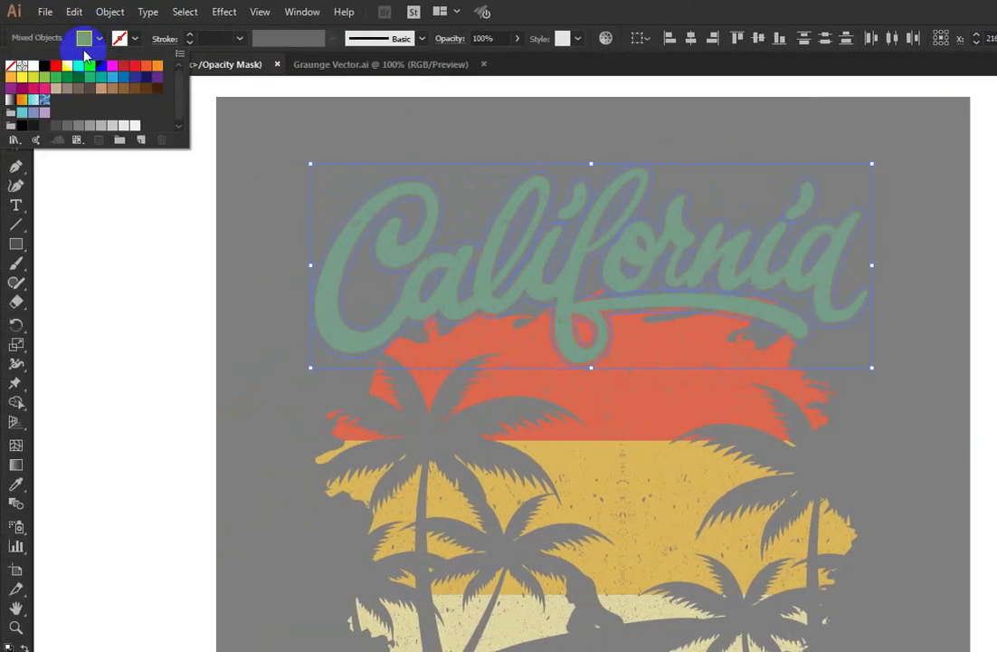
left_click(45, 68)
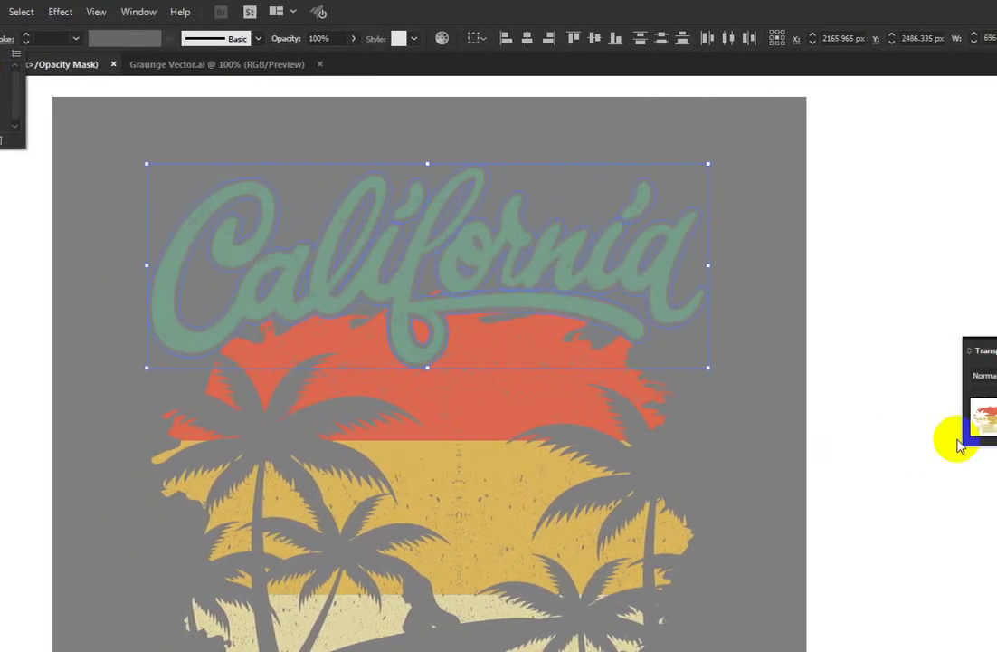
left_click(918, 431)
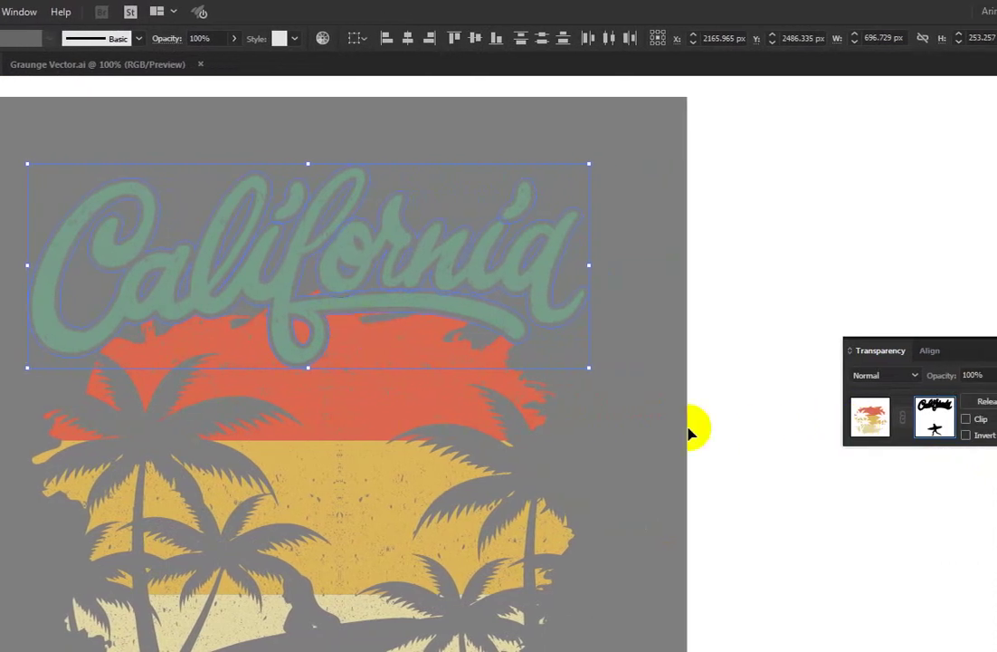
left_click(854, 421)
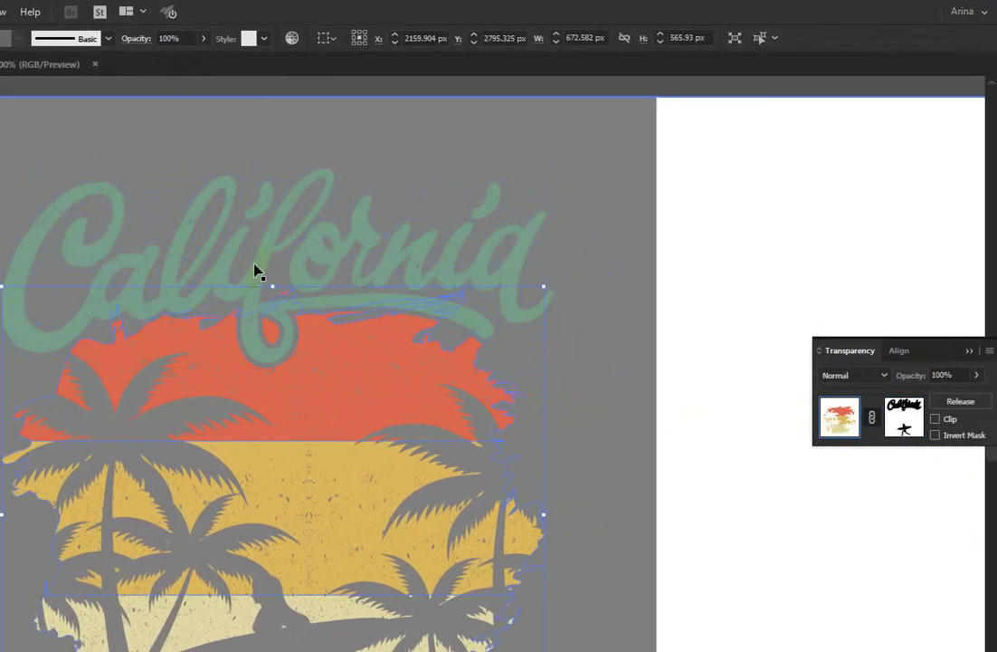
scroll(256, 269, "up", 2)
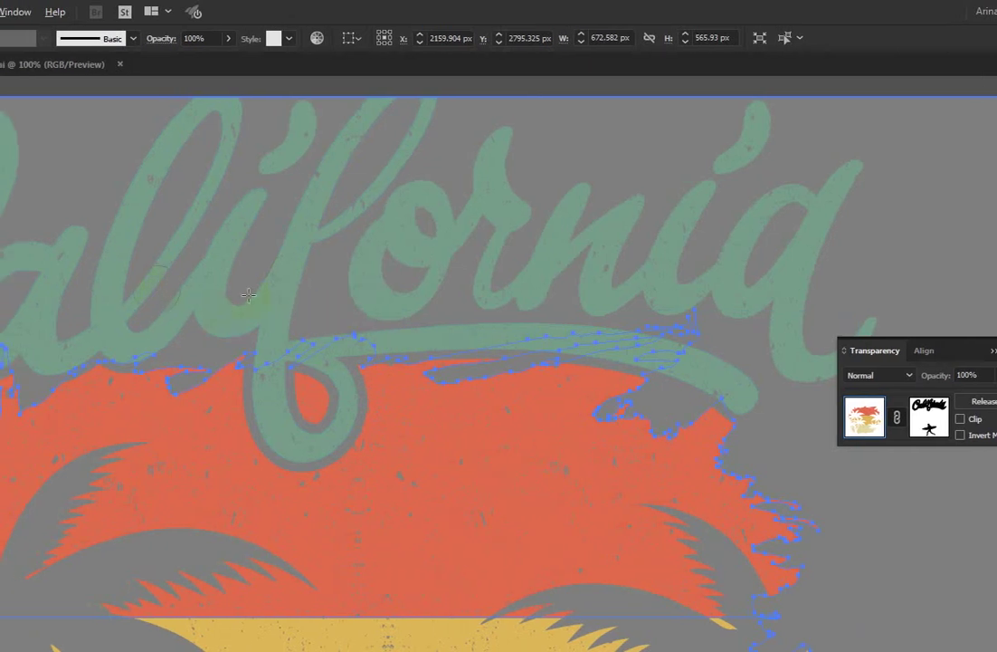
scroll(248, 294, "down", 3)
scroll(250, 294, "down", 1)
left_click(431, 375)
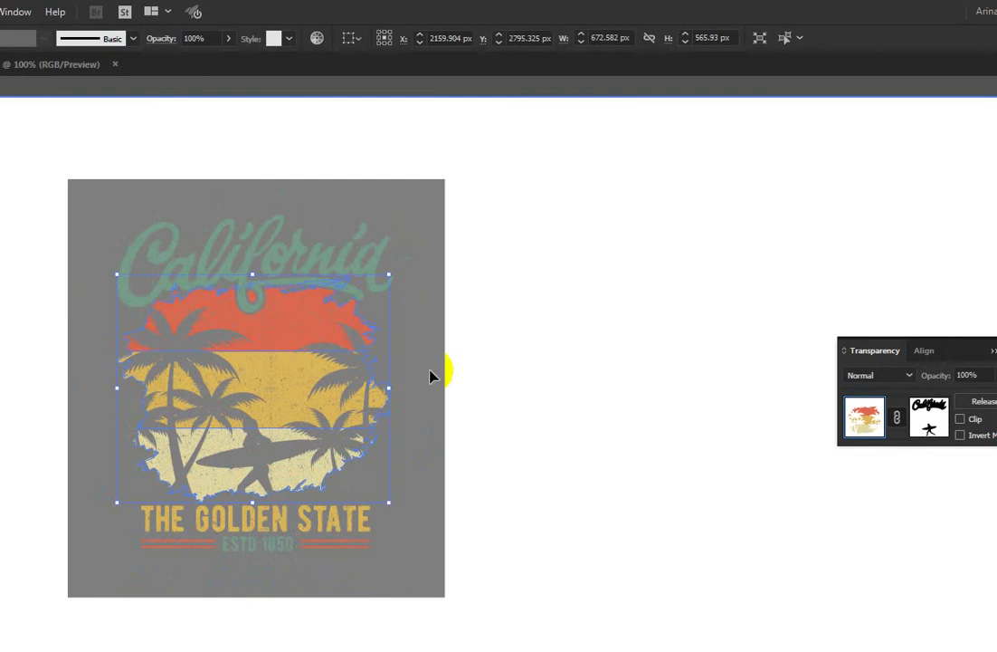
left_click(476, 392)
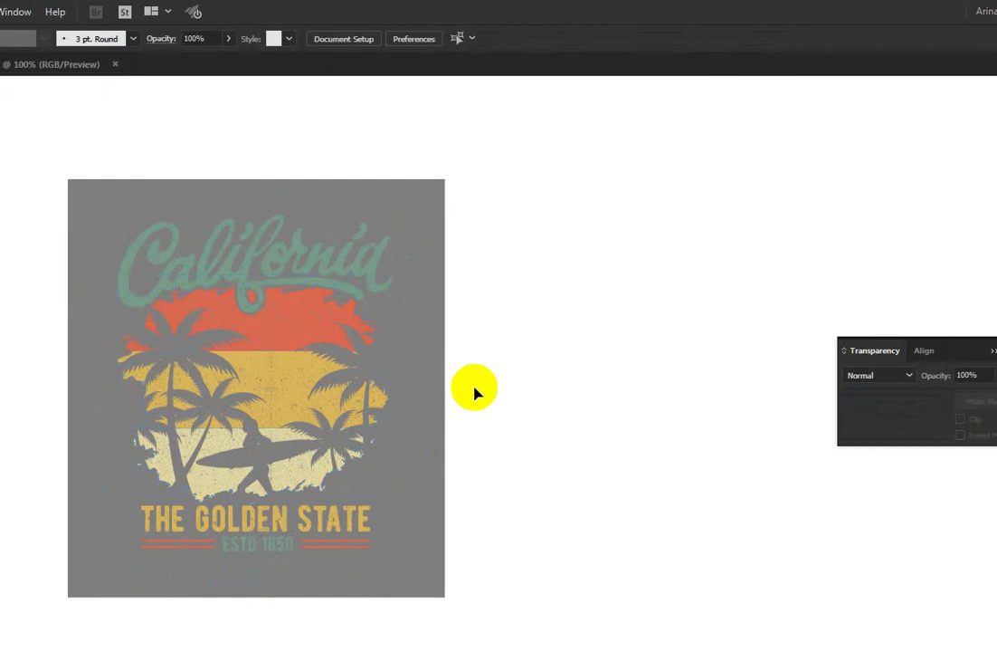
left_click_drag(189, 389, 456, 456)
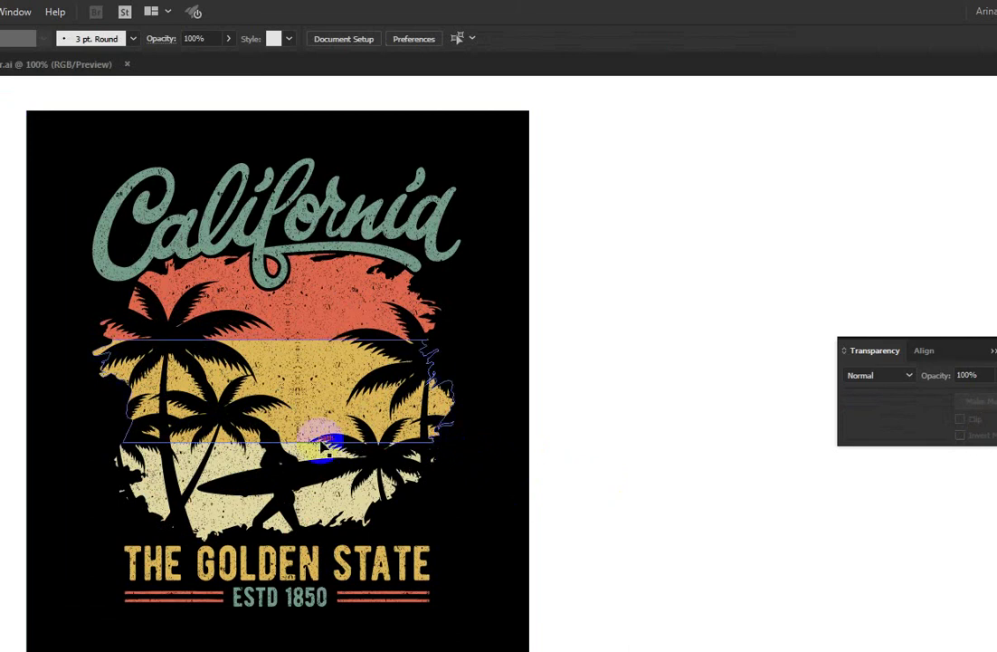
left_click(215, 425)
Step: Inside the artwork group, shrink and reposition the palm-tree opacity mask, then exit mask editing
left_click(215, 425)
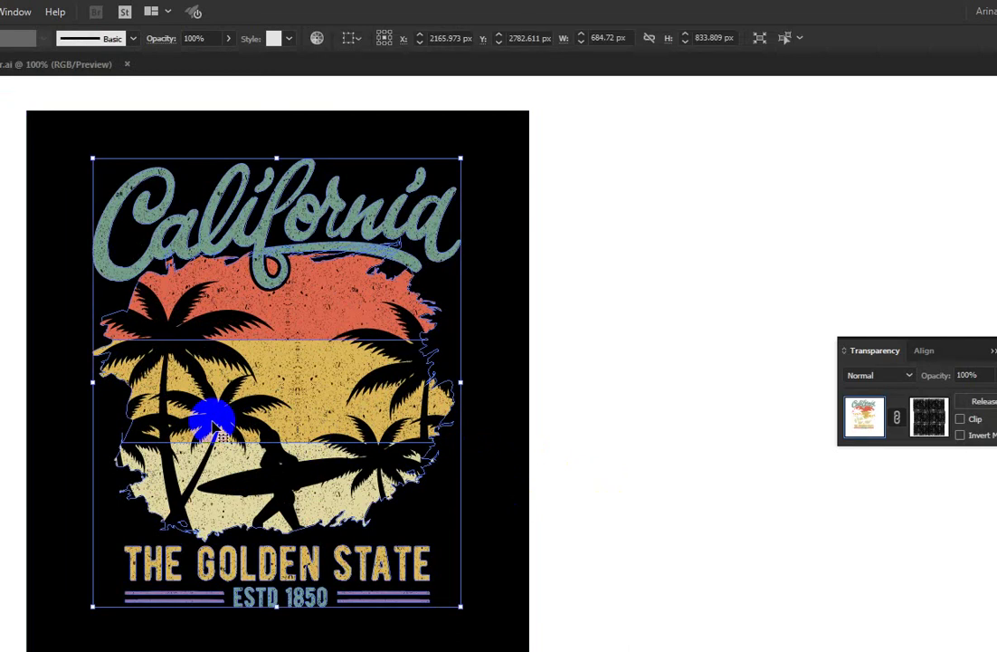
double_click(215, 426)
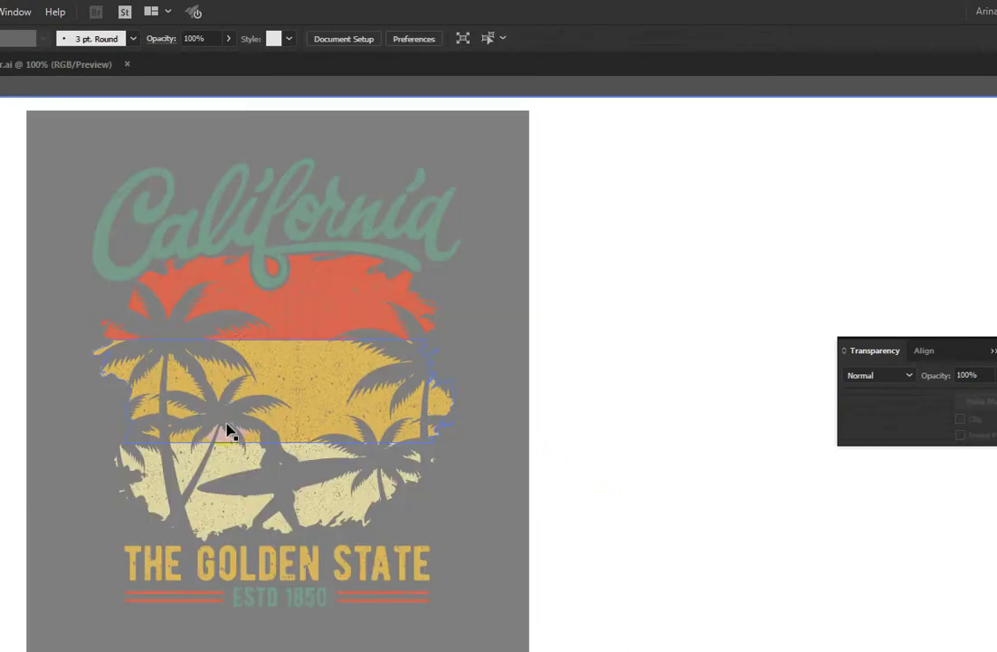
double_click(828, 451)
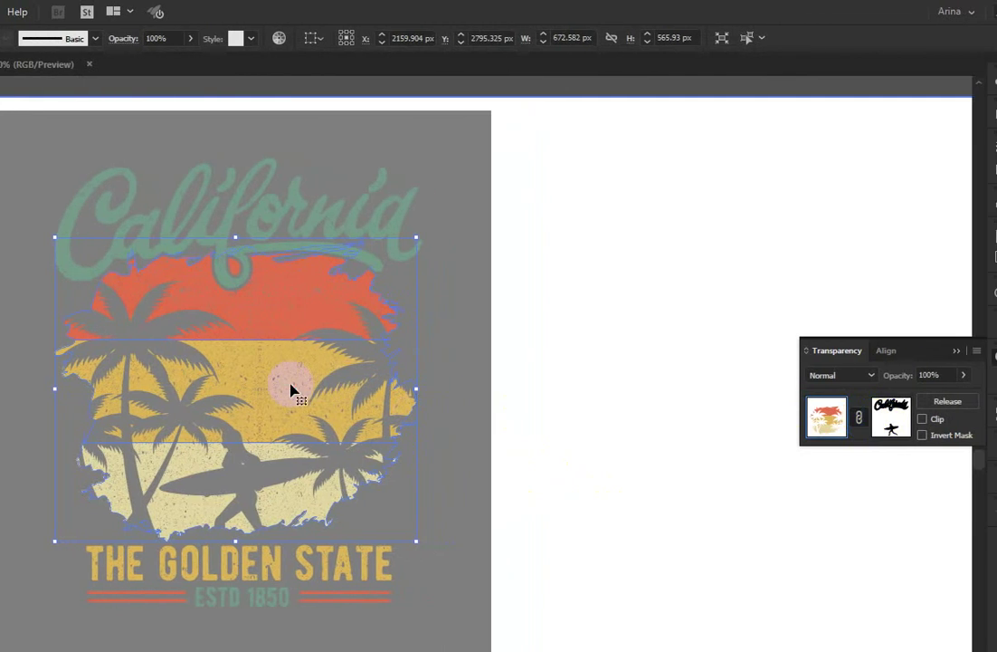
double_click(278, 390)
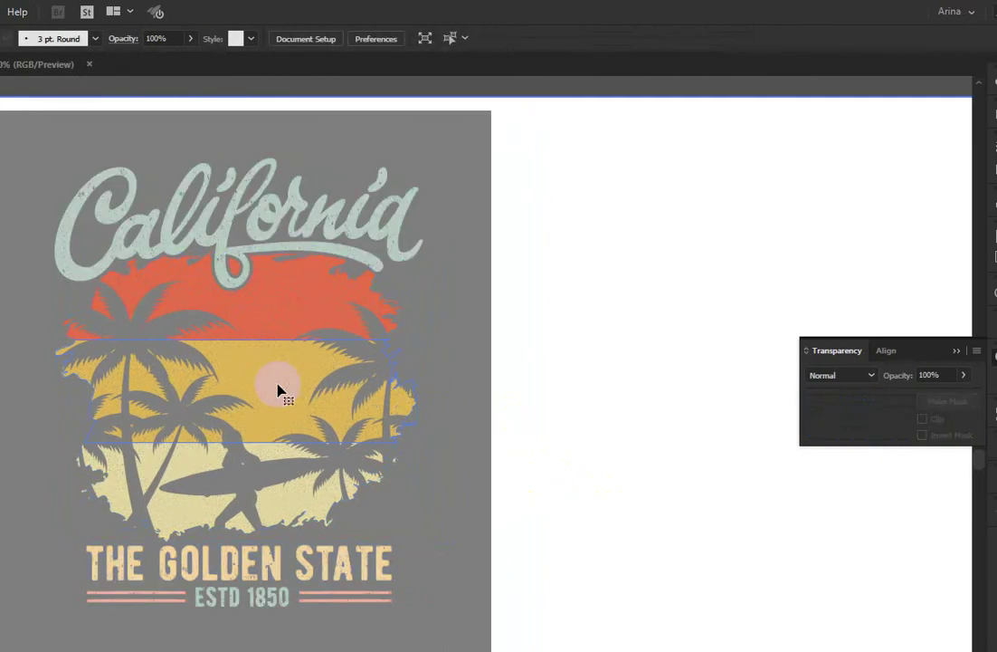
left_click(871, 433)
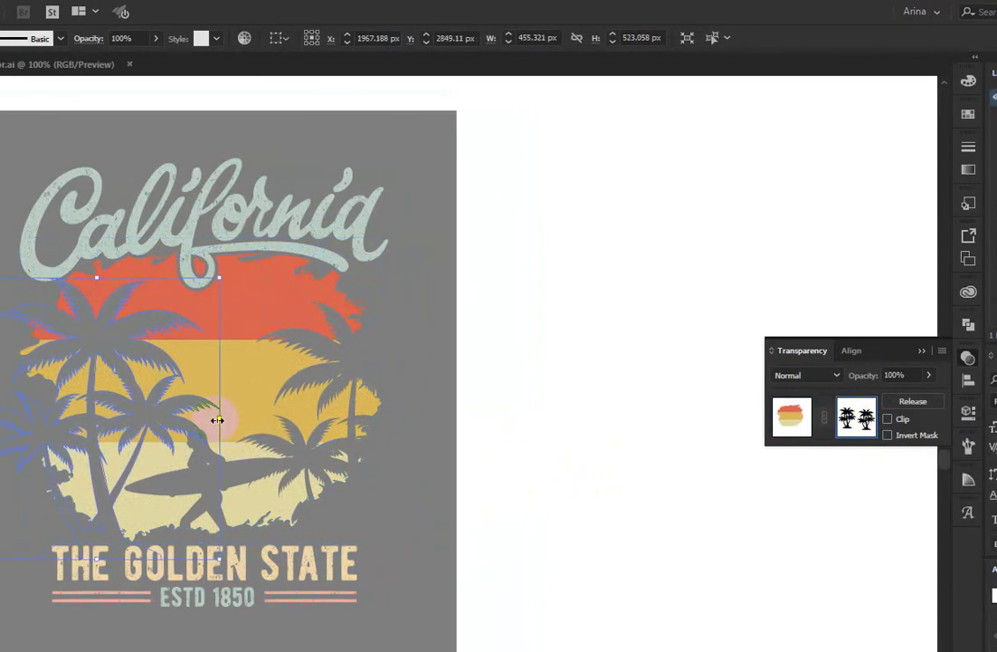
mouse_move(218, 420)
left_mouse_down()
mouse_move(192, 418)
mouse_move(290, 445)
left_mouse_up()
left_click(536, 477)
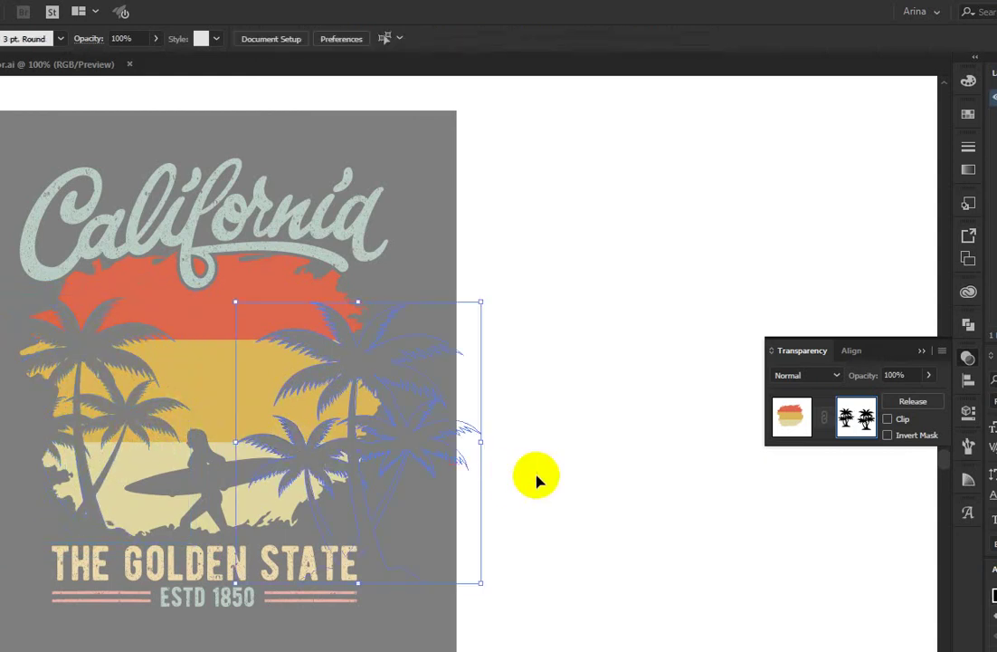
mouse_move(436, 312)
left_mouse_down()
mouse_move(200, 305)
mouse_move(281, 267)
left_mouse_up()
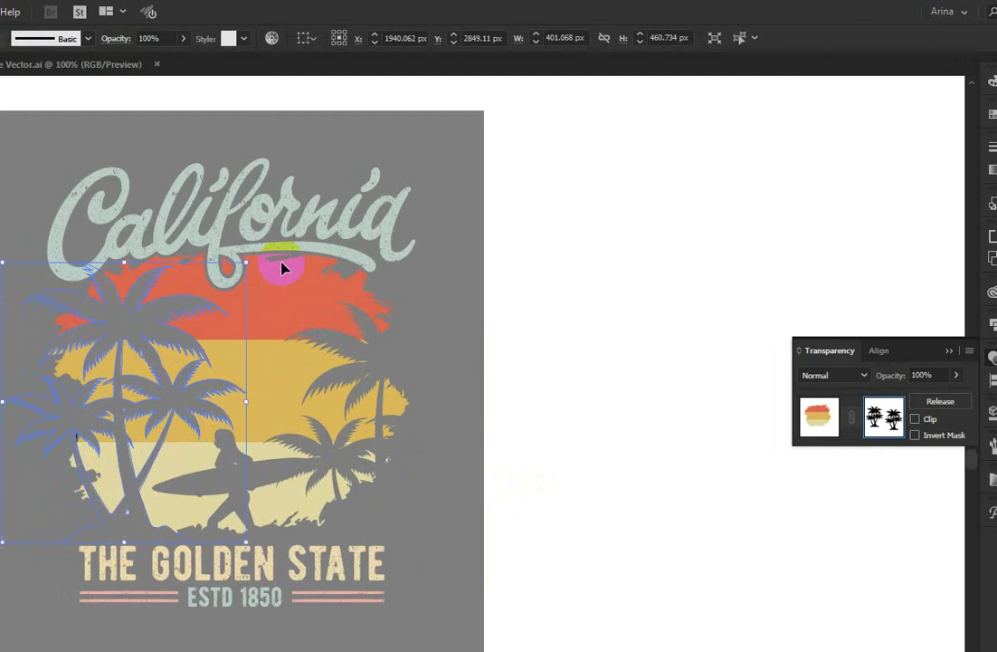
left_click(556, 434)
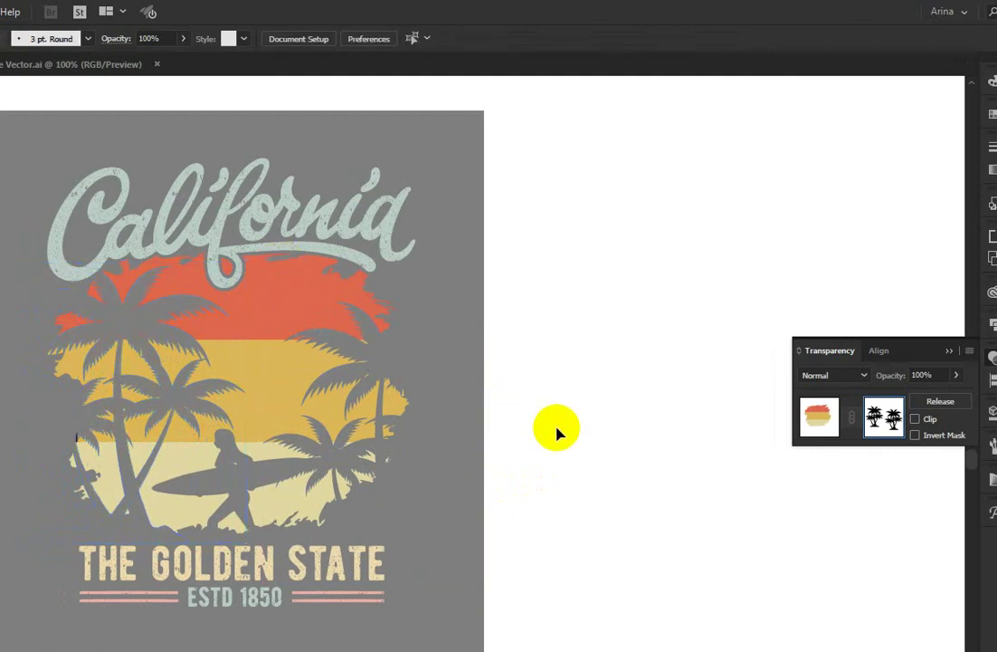
left_click(816, 417)
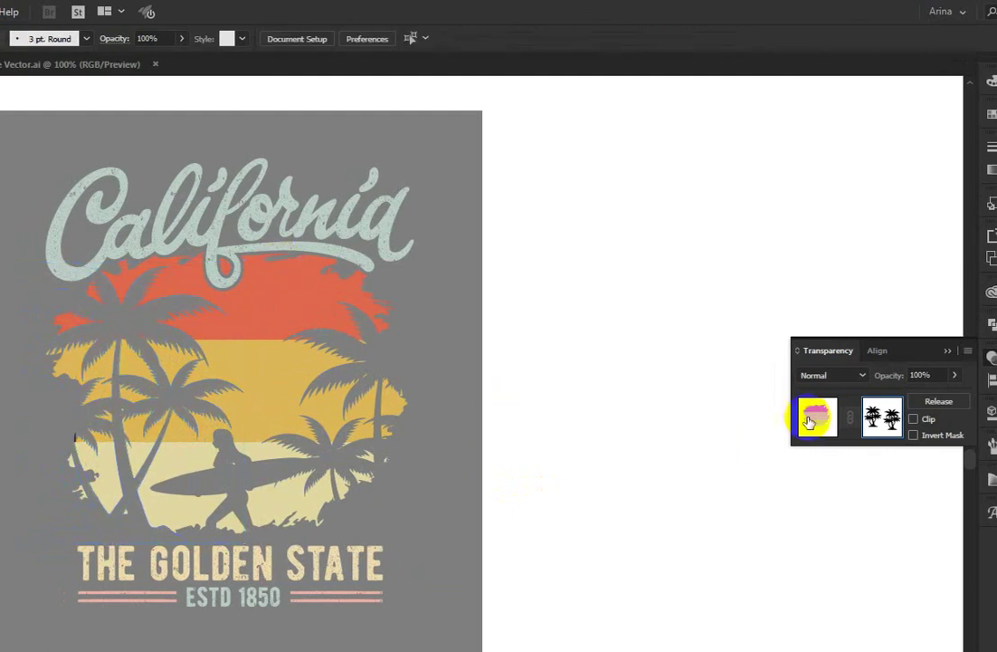
left_click(592, 467)
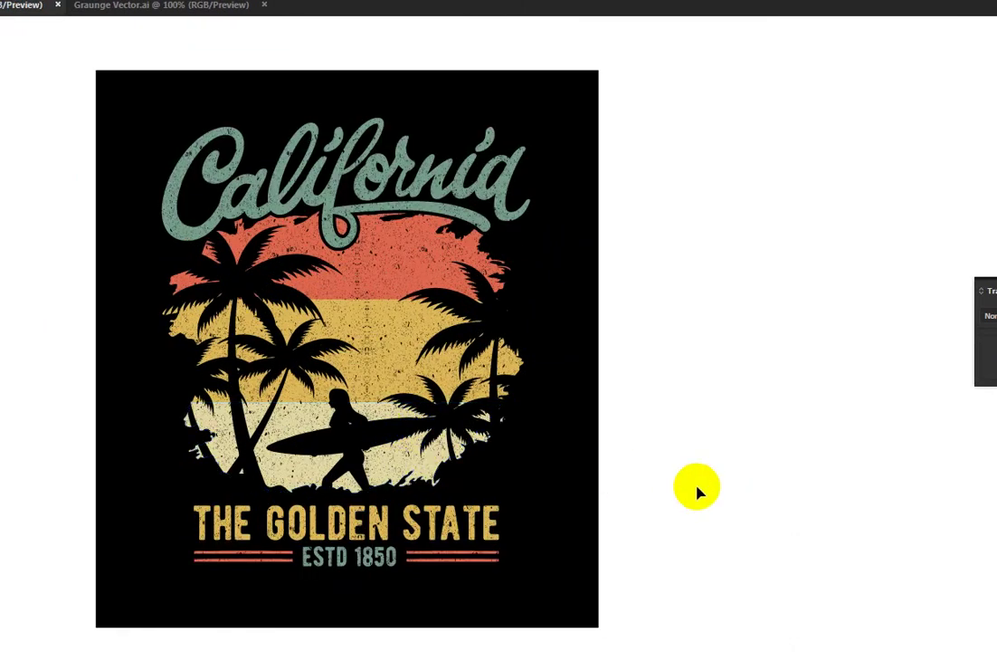
Step: Alt-drag a duplicate of the California artwork to the right of the original, then switch to Chrome
mouse_move(616, 487)
left_mouse_down()
mouse_move(136, 129)
mouse_move(577, 554)
left_mouse_up()
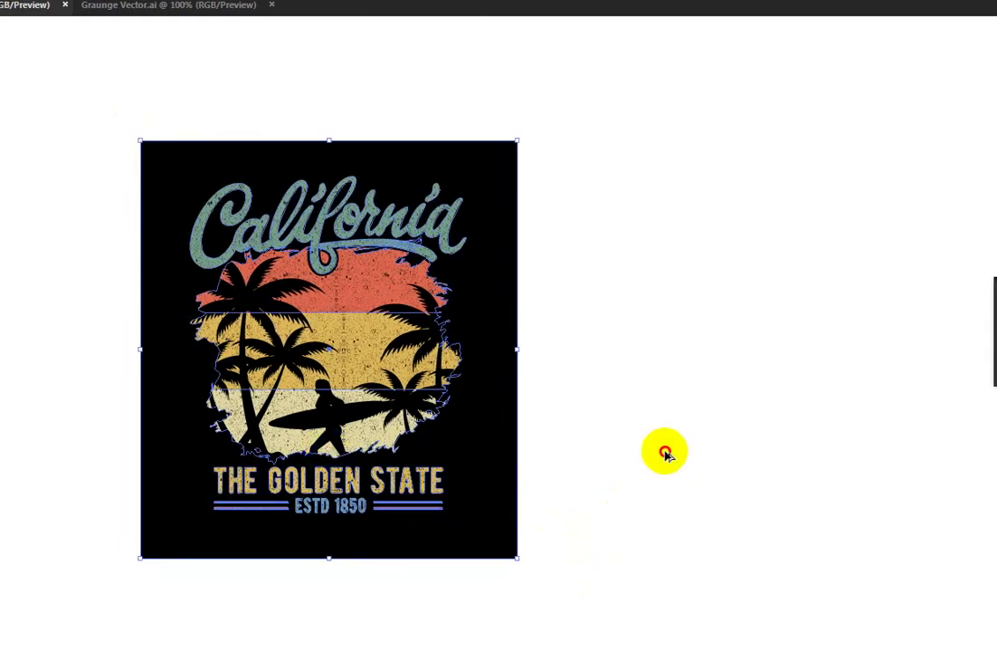
left_click_drag(665, 453, 727, 453)
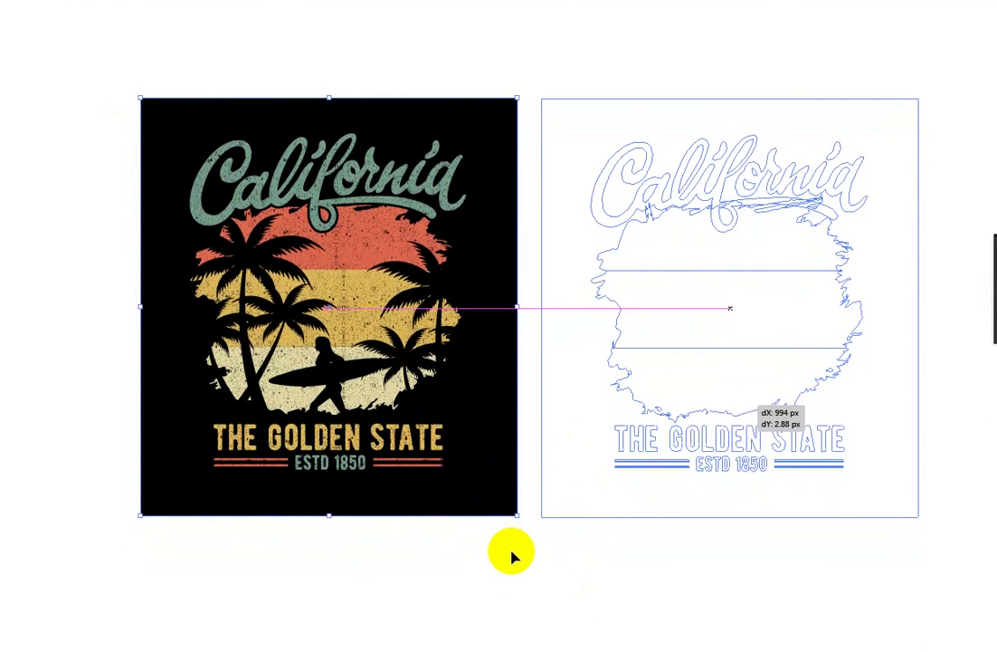
left_click_drag(511, 554, 511, 555)
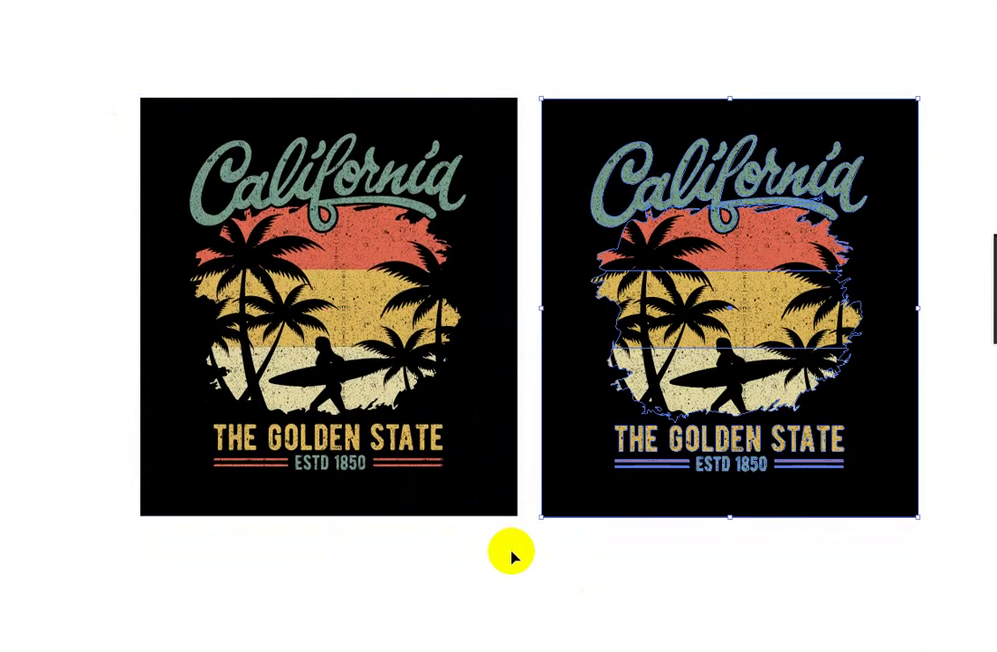
left_click(511, 555)
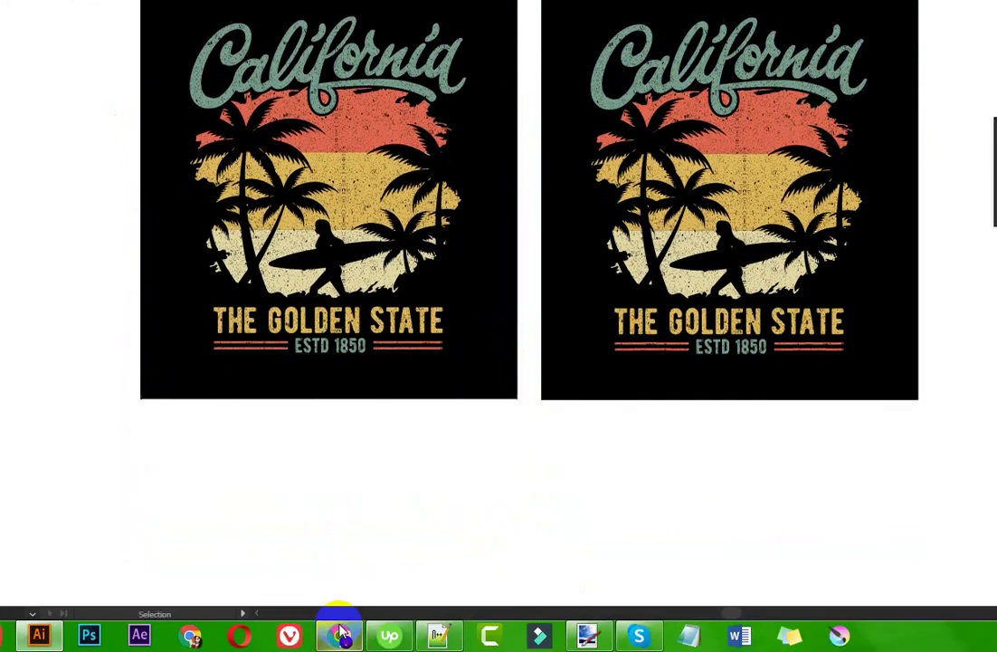
Step: Run a Google image search for 'bear with surfboard logo'
left_click(339, 637)
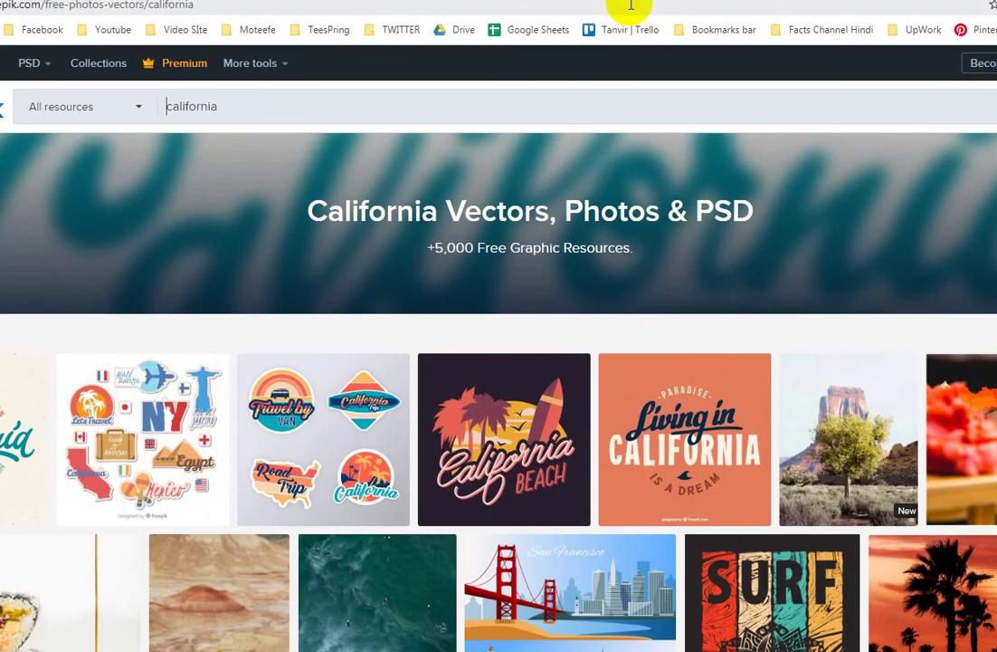
left_click(631, 7)
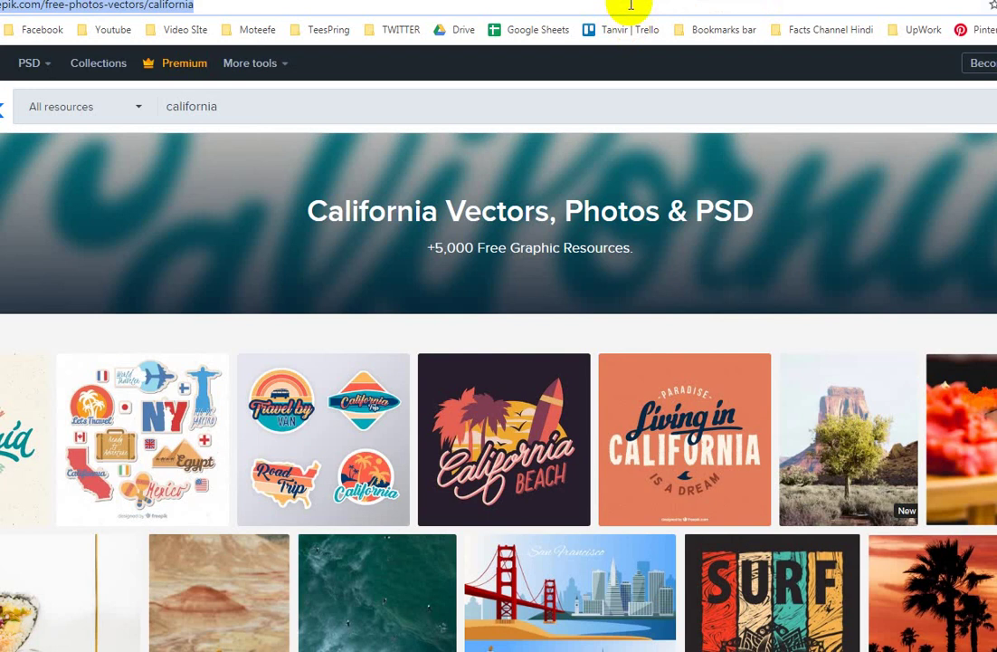
type("bear with ")
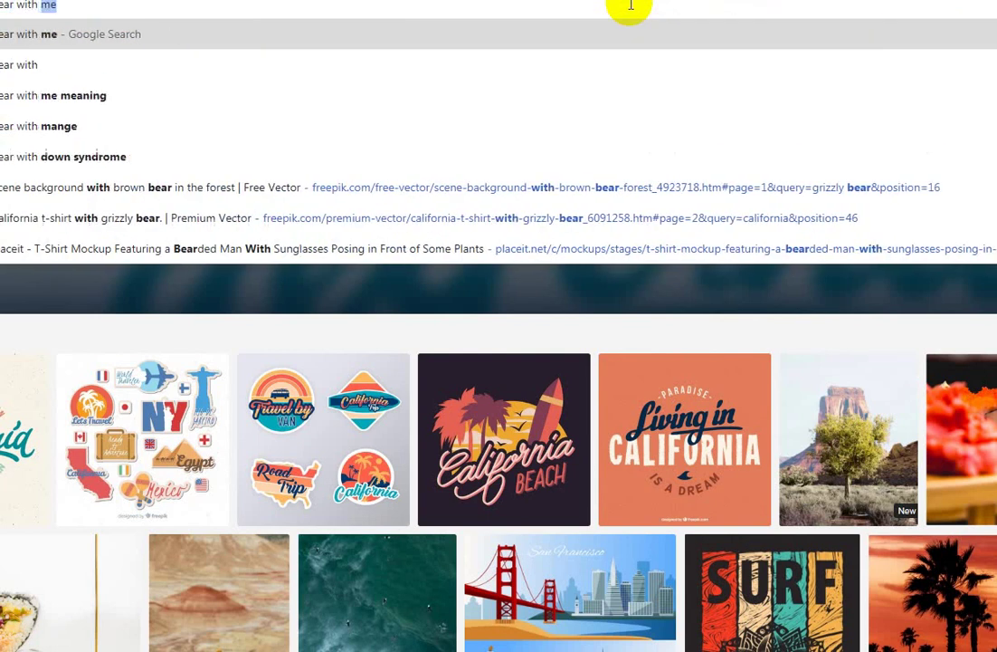
type("surfboard")
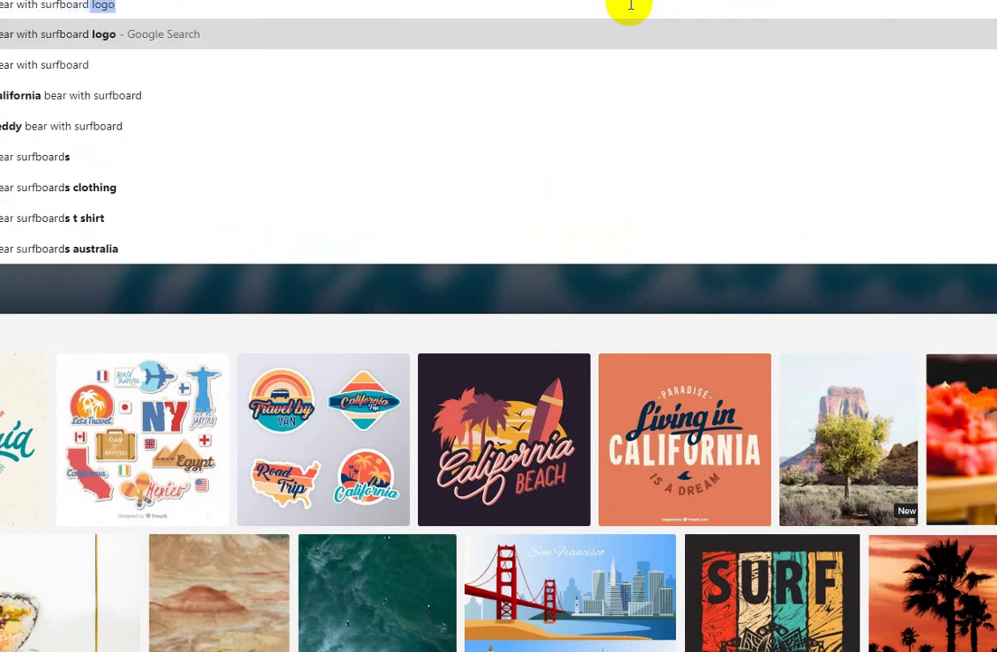
key("Return")
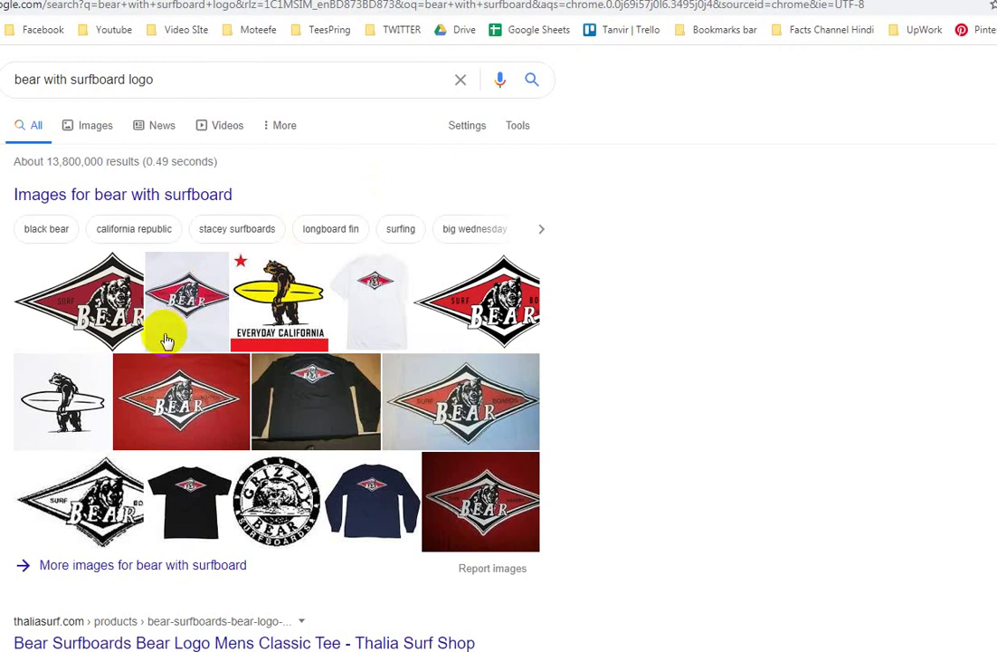
left_click(95, 125)
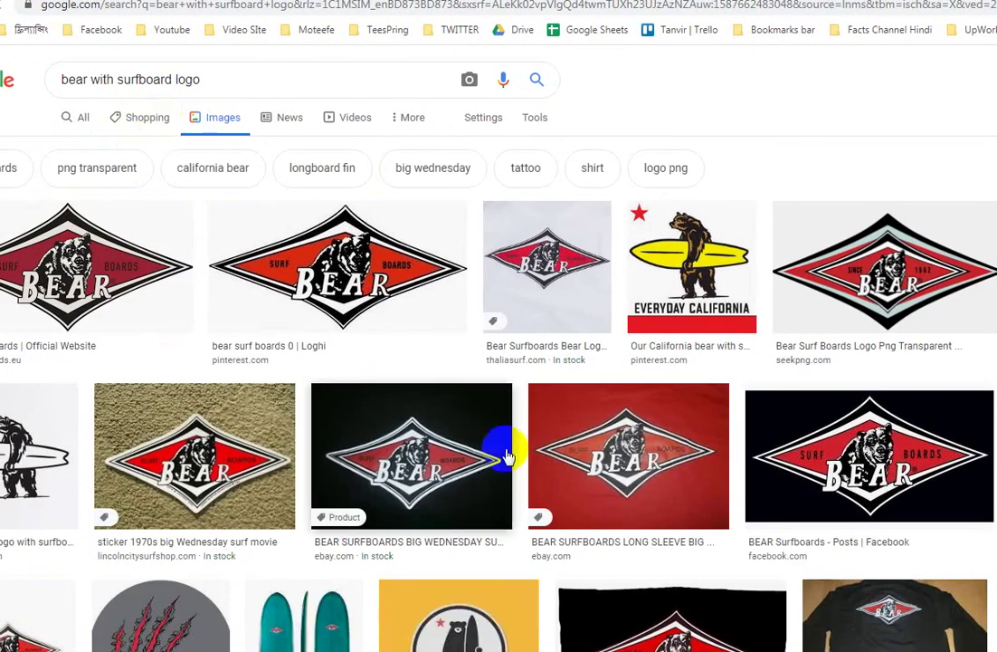
Step: Browse the results and open a large preview of the bear holding a surfboard
scroll(516, 456, "down", 5)
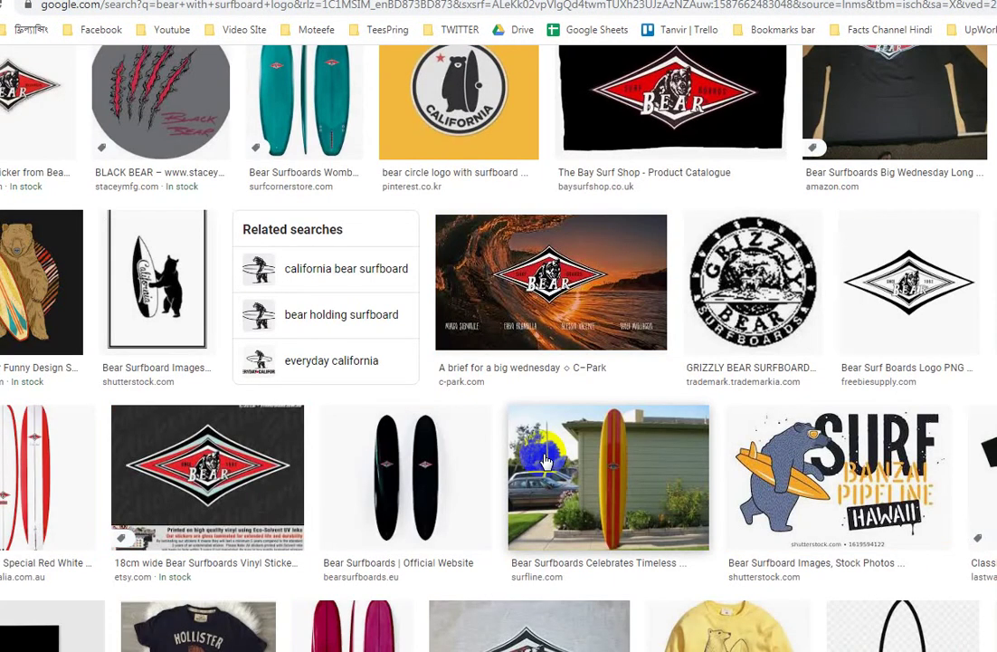
scroll(546, 461, "down", 5)
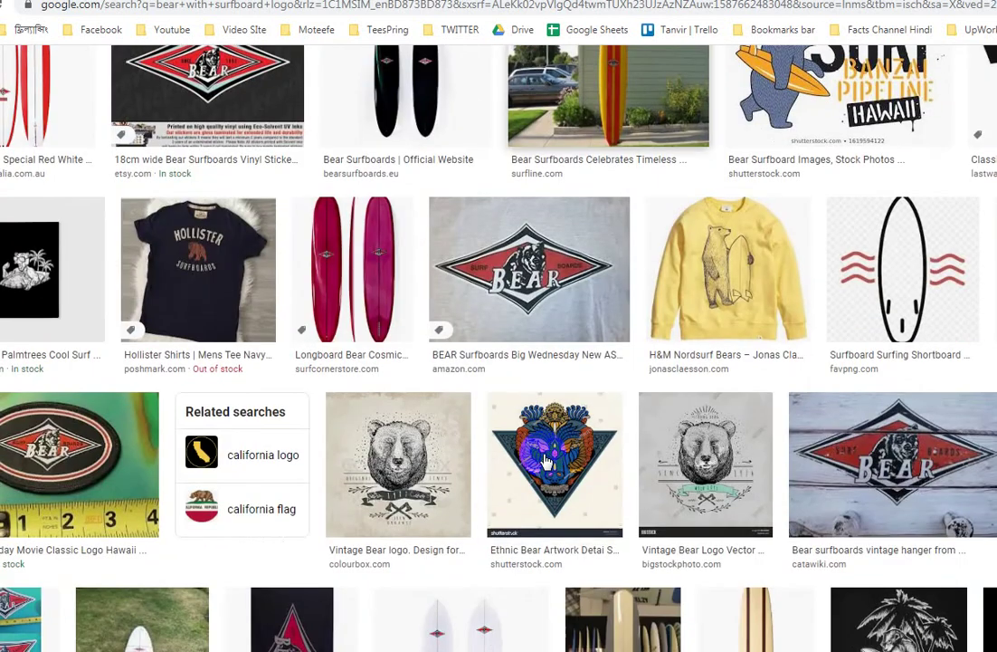
scroll(546, 461, "down", 6)
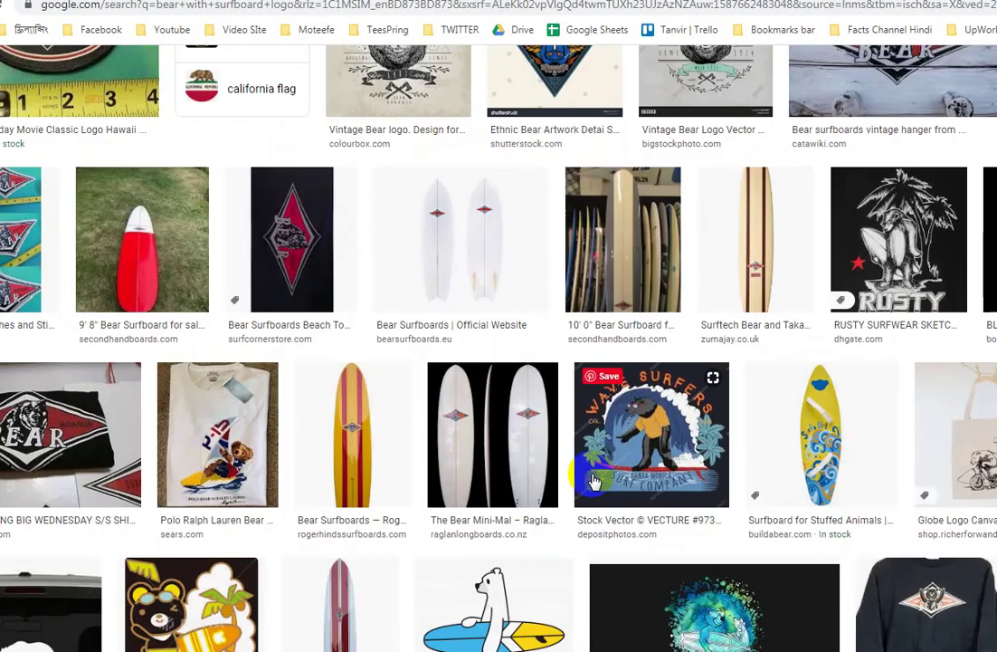
scroll(594, 480, "up", 5)
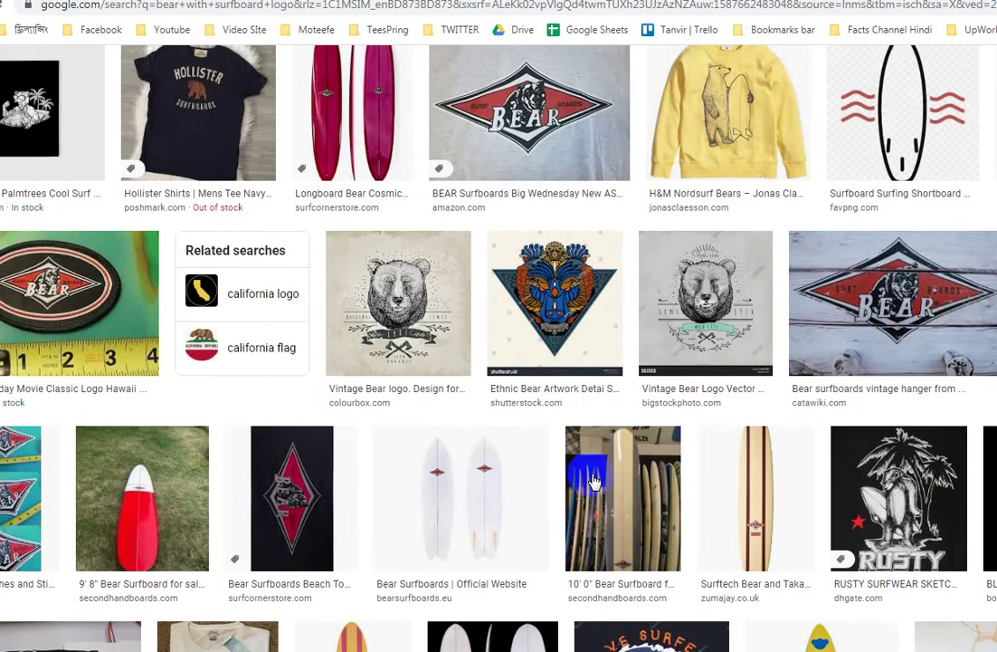
scroll(594, 480, "up", 5)
mouse_move(838, 235)
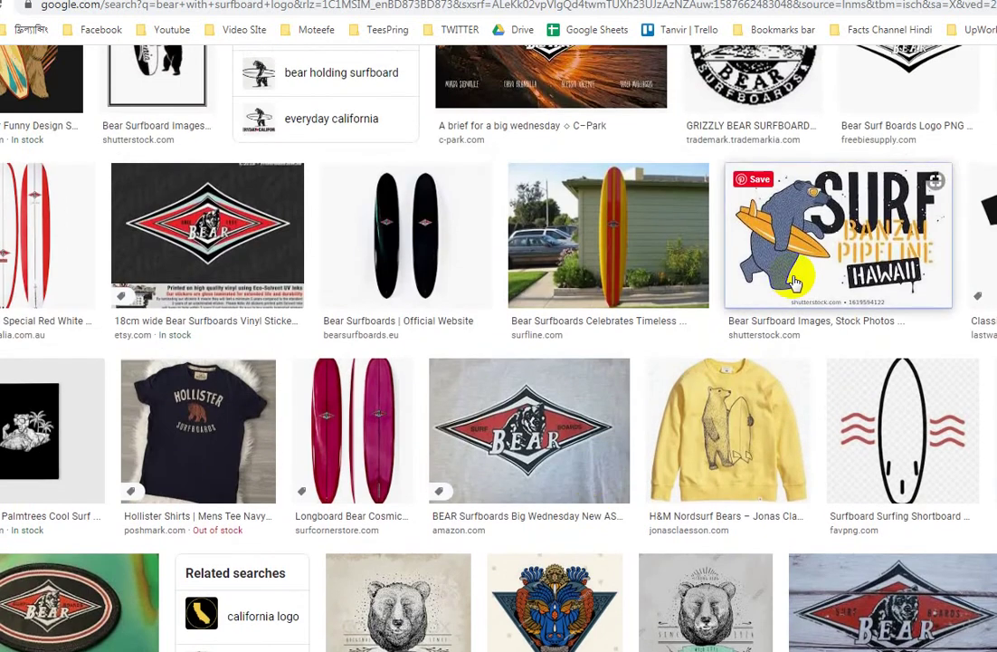
left_click(794, 283)
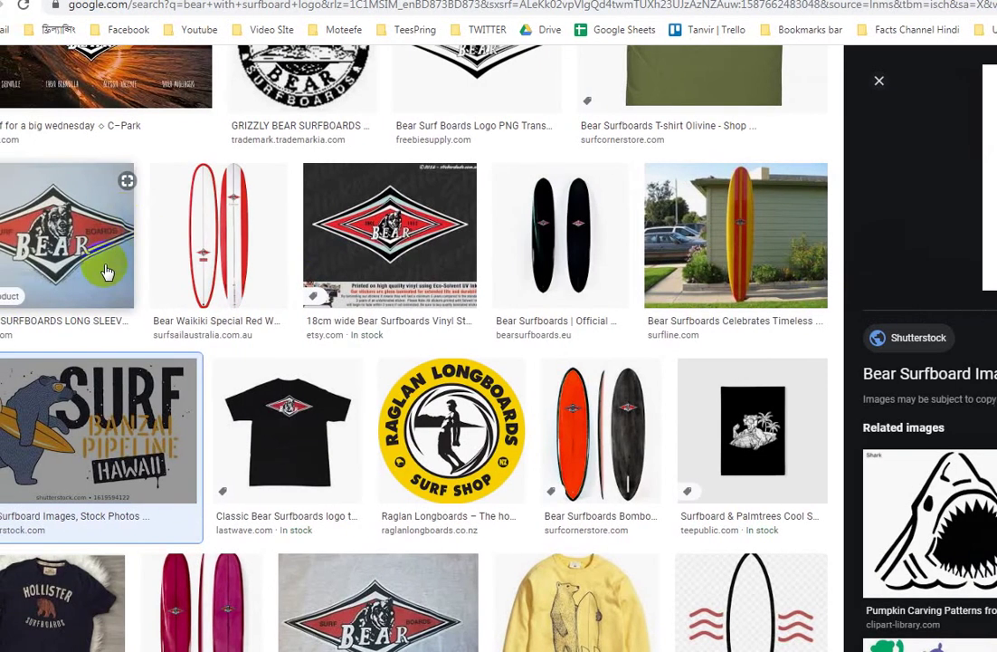
scroll(104, 362, "up", 4)
scroll(131, 401, "up", 2)
scroll(200, 386, "up", 2)
scroll(200, 386, "up", 3)
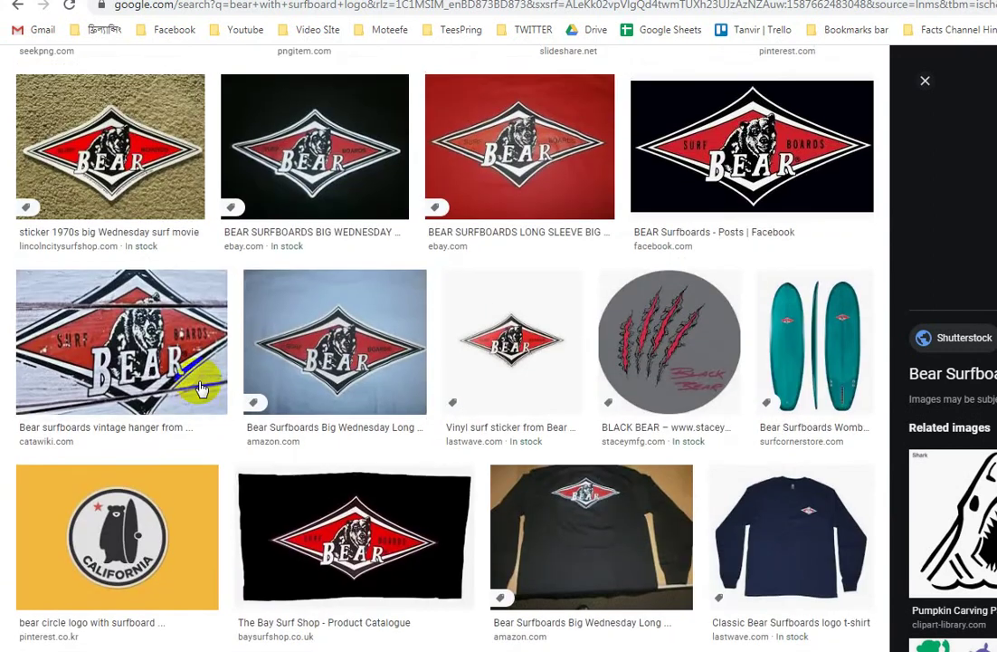
scroll(201, 387, "up", 3)
scroll(308, 421, "up", 3)
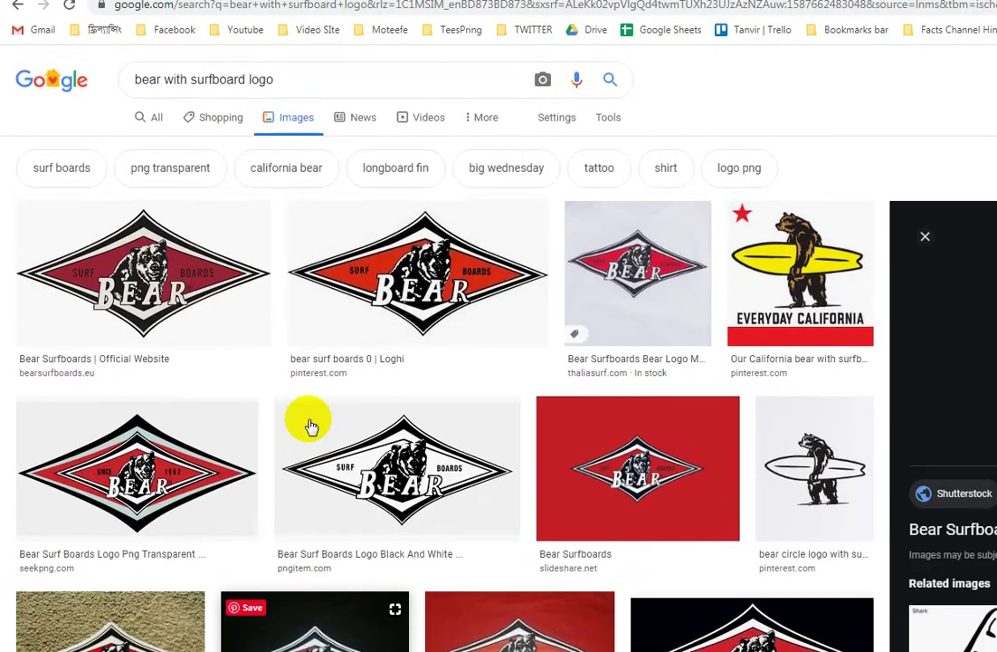
left_click(819, 475)
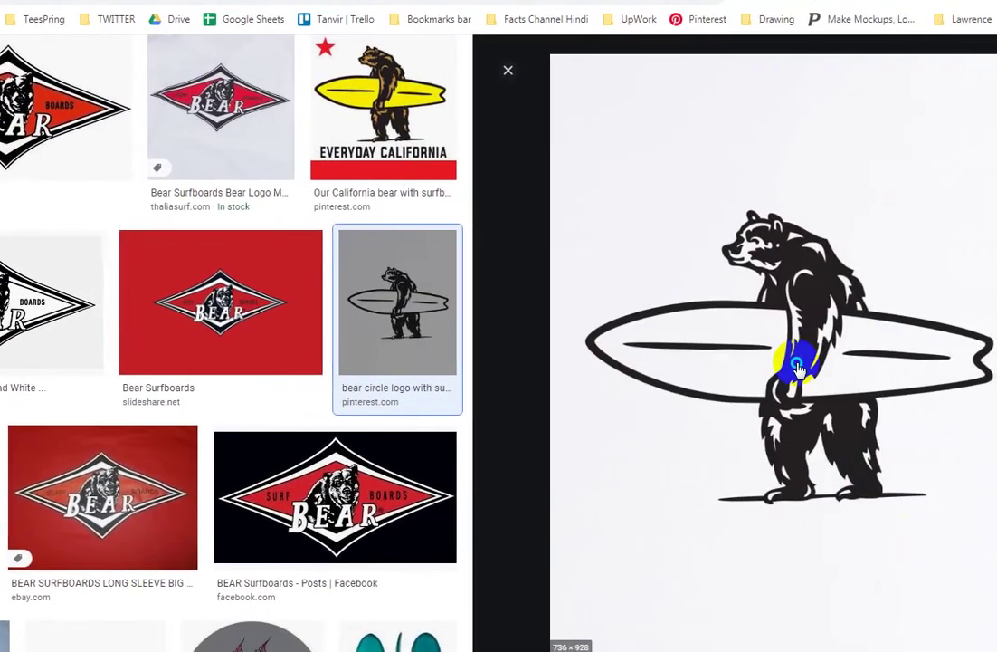
Step: Copy the bear image to the clipboard and return to Illustrator
right_click(796, 366)
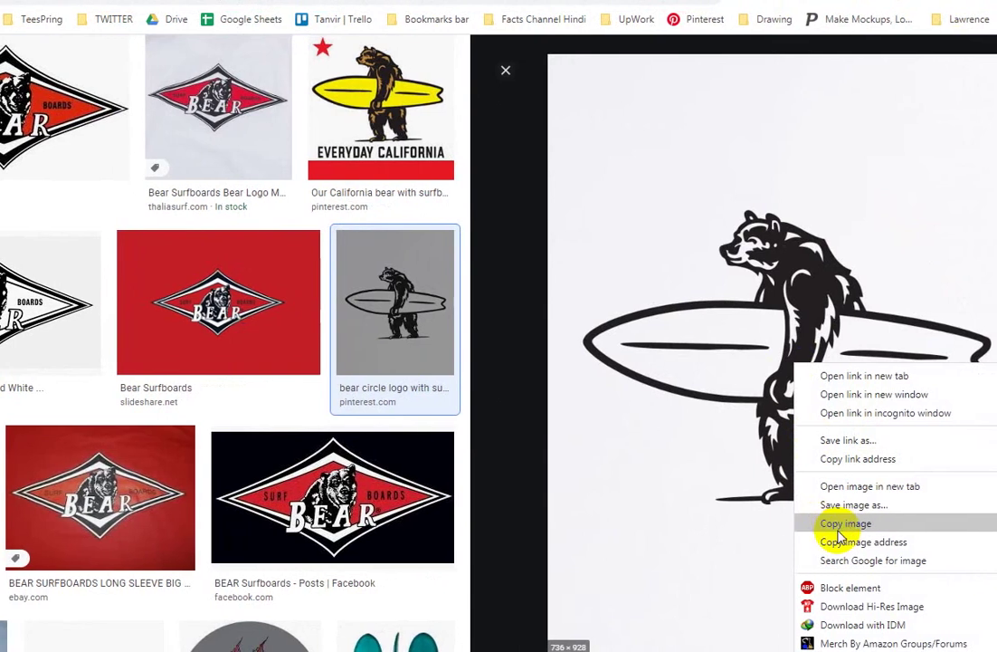
left_click(819, 520)
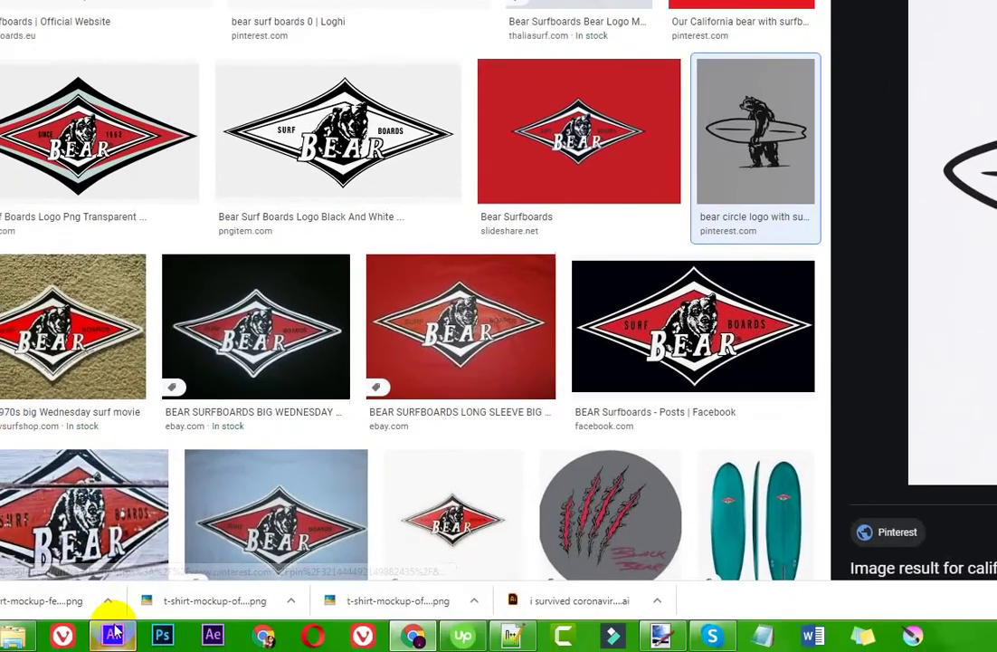
left_click(109, 634)
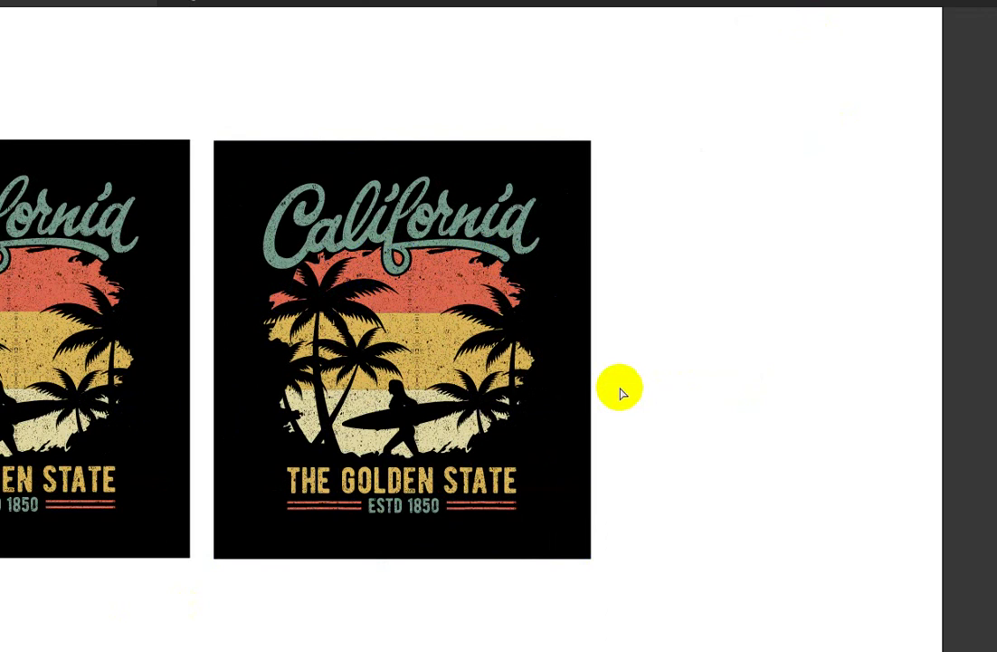
Step: Paste the bear photo beside the California design, image-trace it black and white, and expand it
key("ctrl+v")
left_click_drag(663, 391, 757, 390)
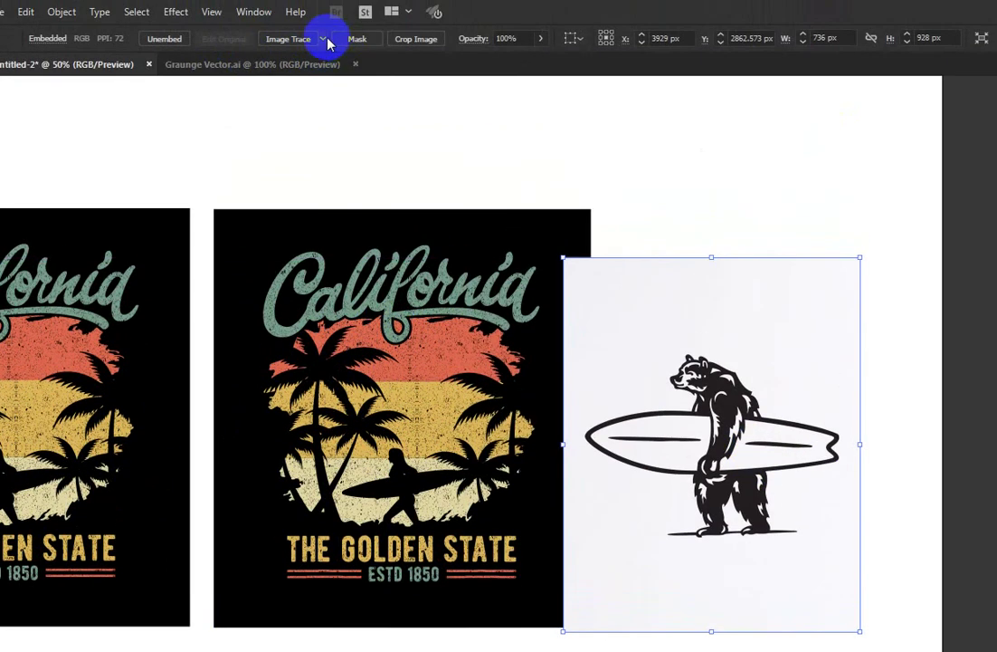
left_click(324, 40)
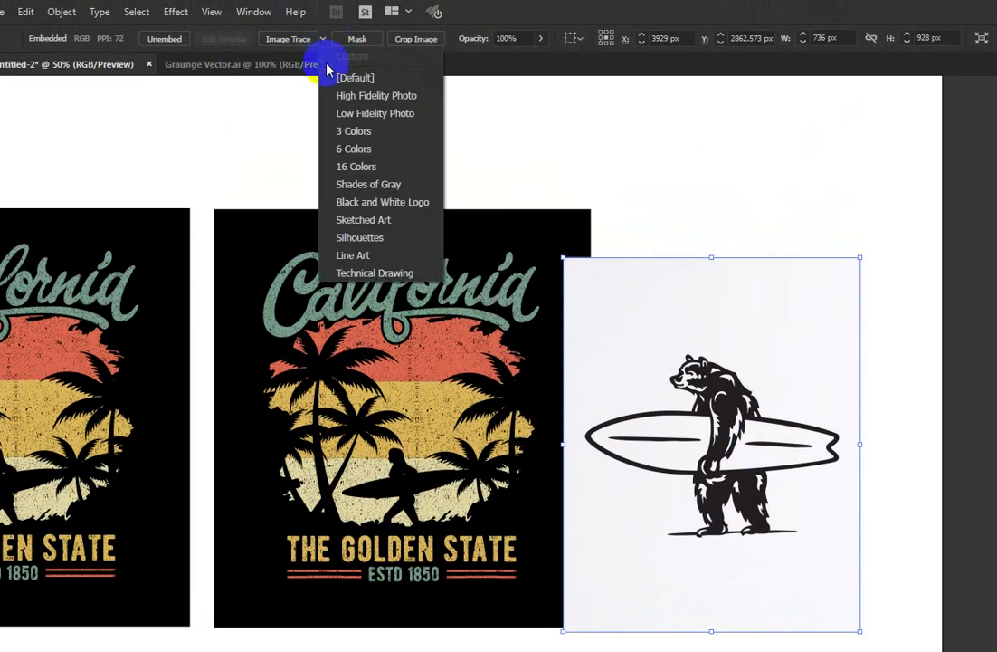
left_click(353, 222)
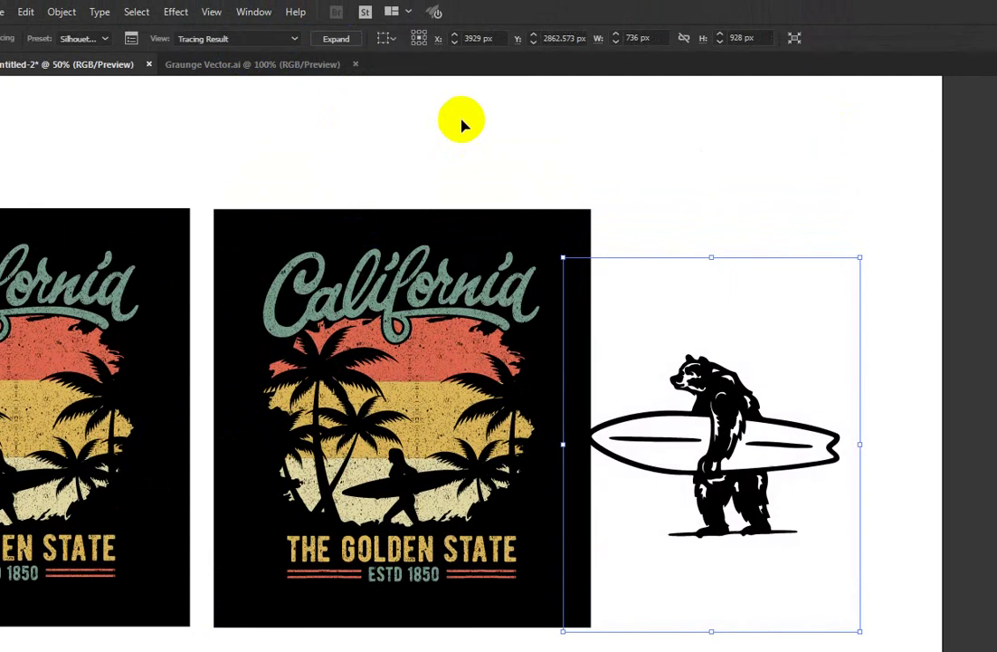
left_click(131, 38)
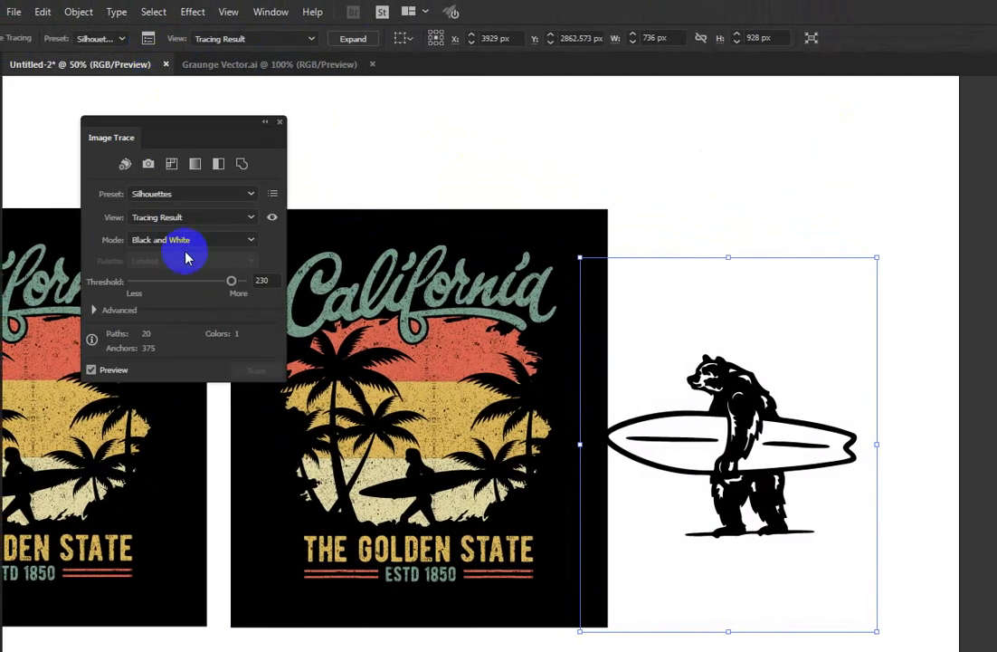
left_click(281, 122)
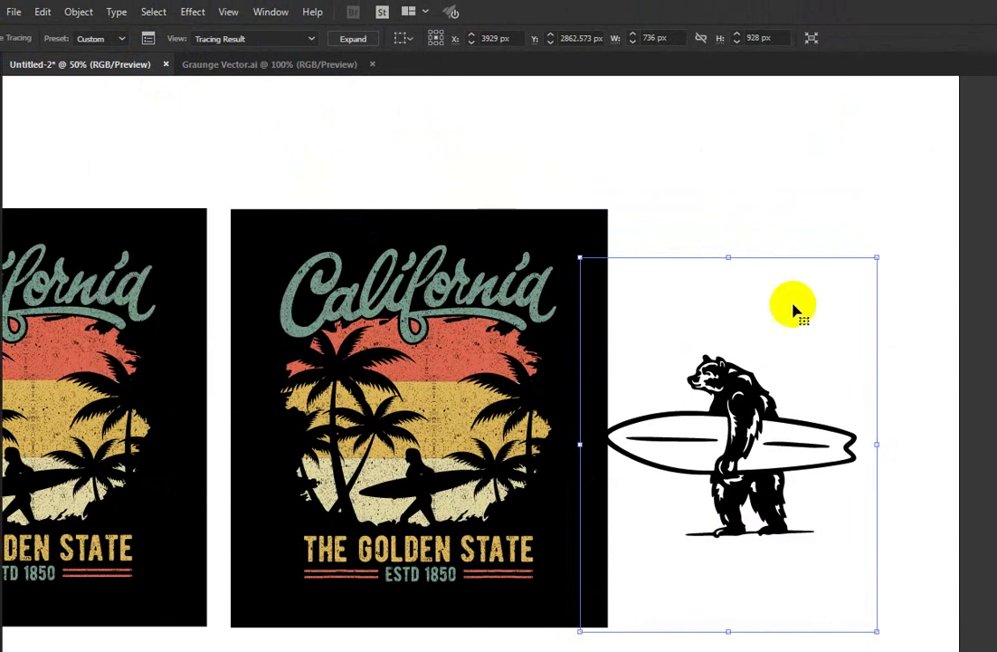
left_click(353, 38)
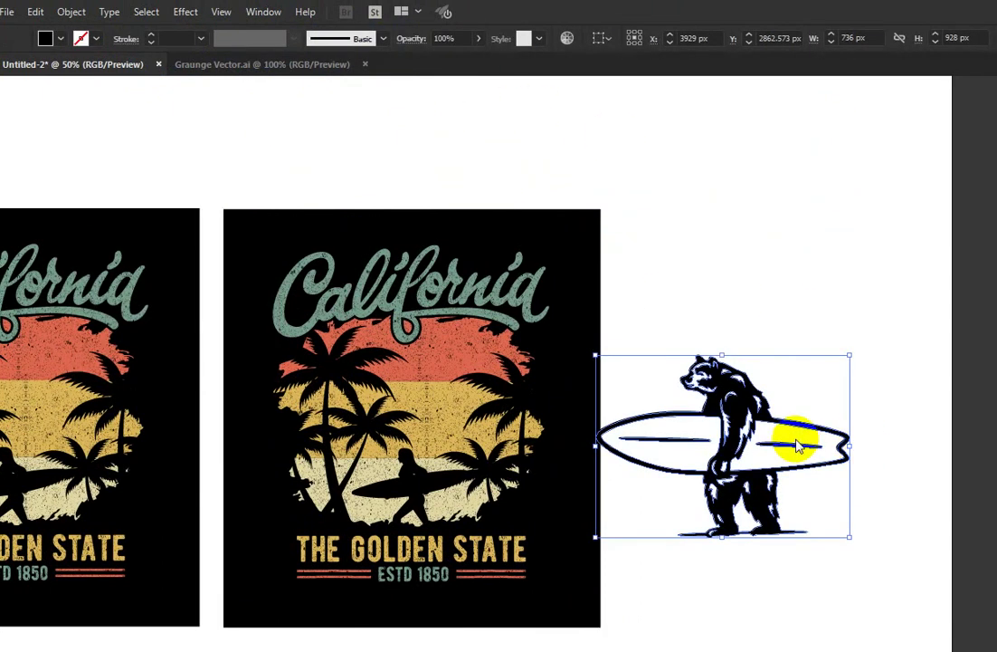
Step: Fill the traced bear with orange sampled from the sunset band using the Live Paint Bucket
scroll(801, 444, "up", 2)
left_click_drag(783, 419, 814, 398)
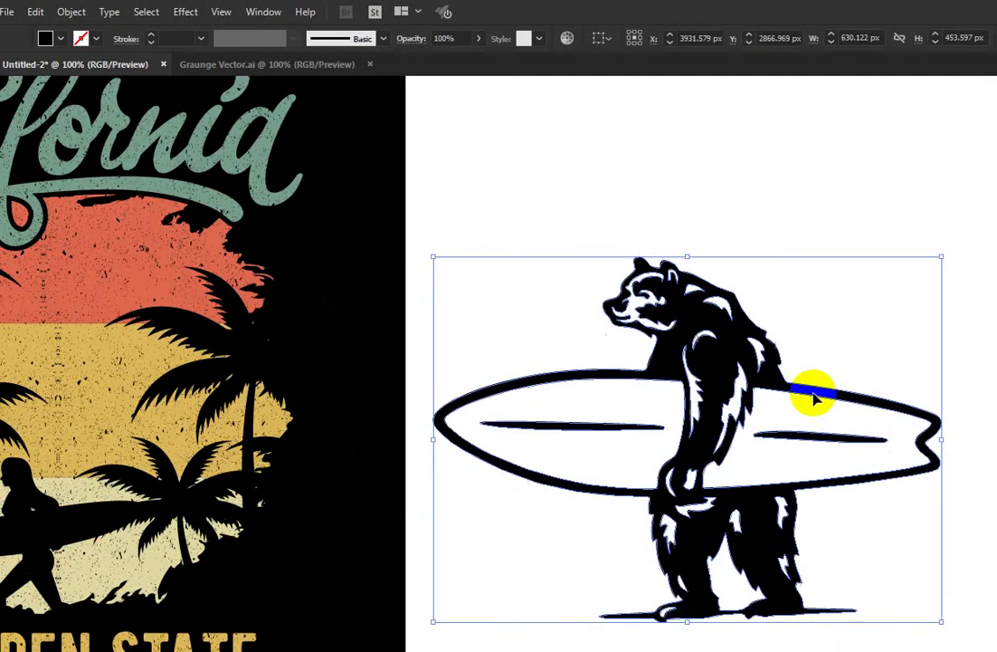
key("k")
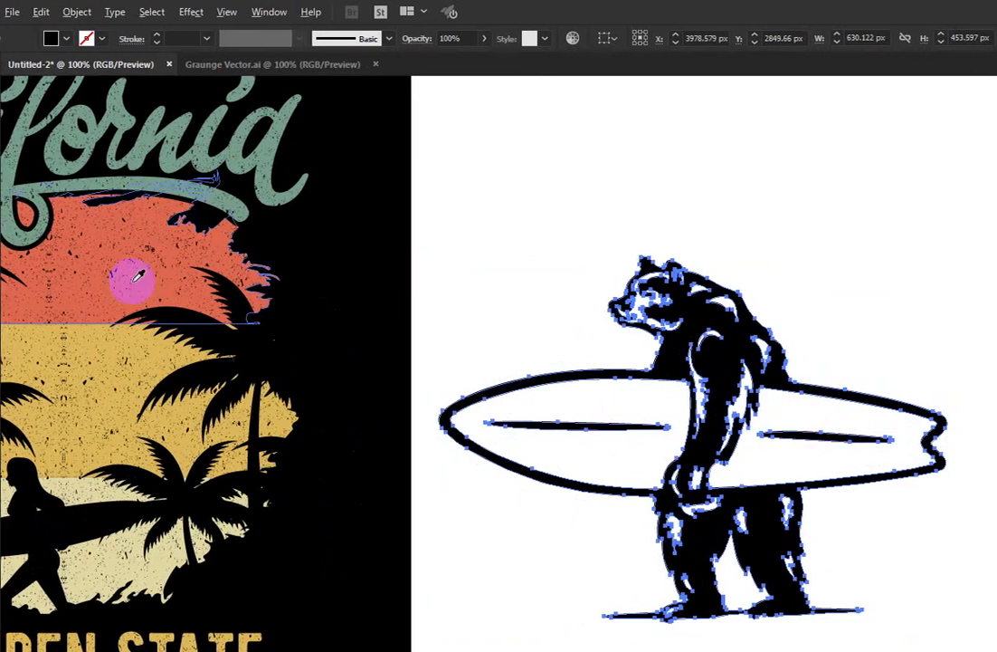
left_click(136, 277, "alt")
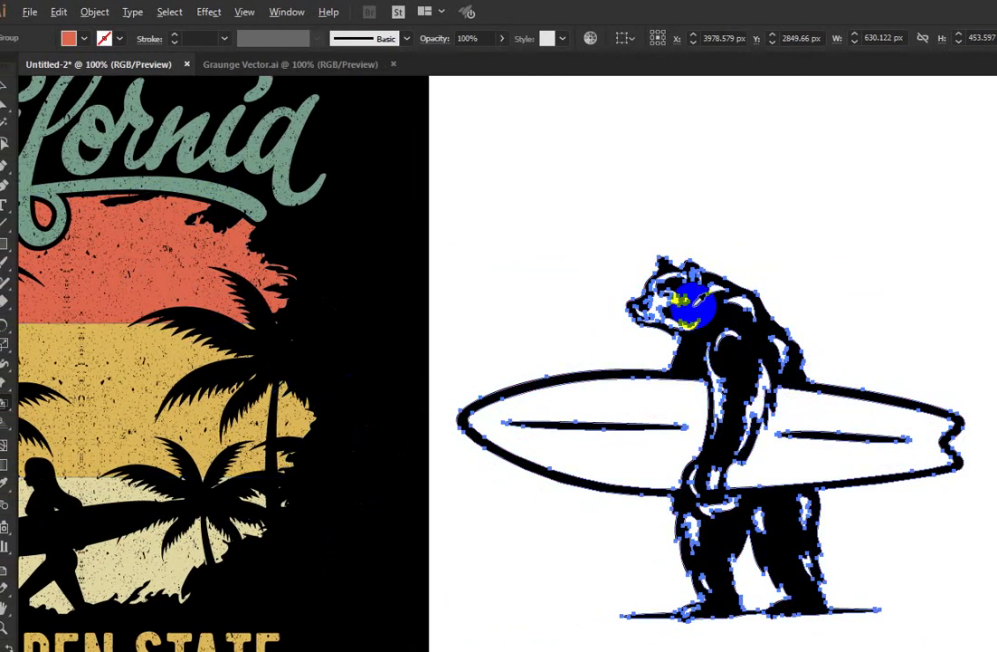
scroll(694, 308, "up", 3)
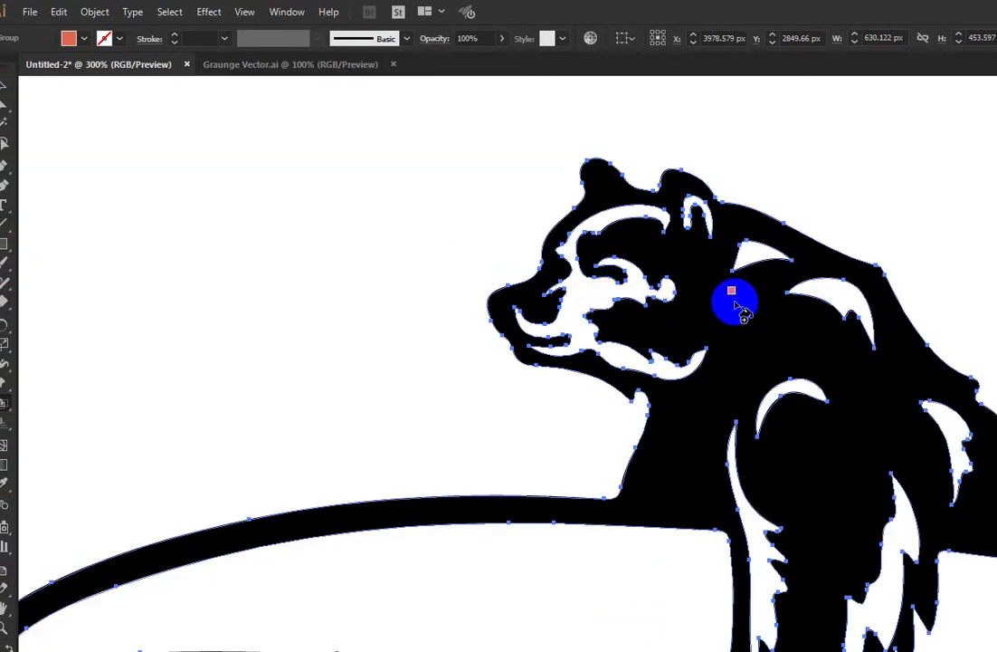
left_click(733, 301)
Step: Paint both surfboard stripes orange and the two board halves sage green
scroll(647, 315, "down", 2)
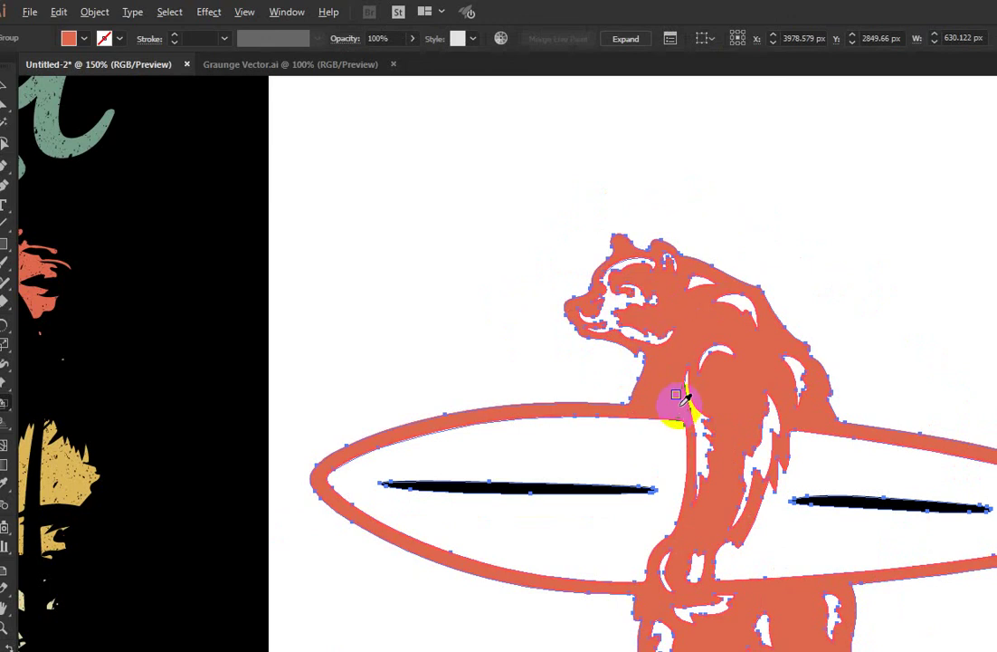
left_click(592, 490)
left_click(828, 502)
scroll(878, 441, "down", 2)
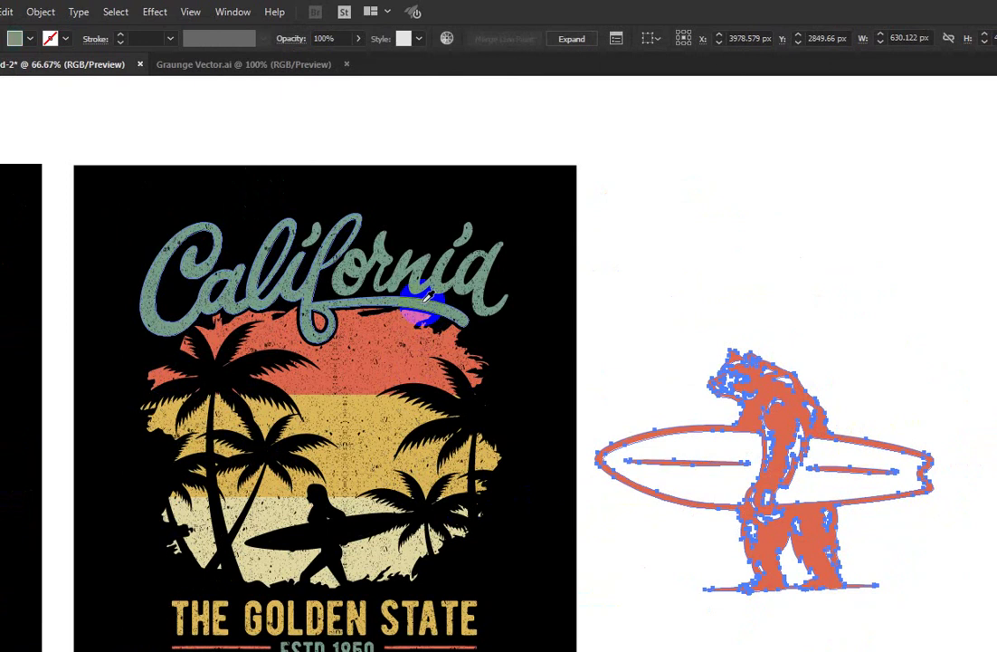
scroll(743, 463, "up", 2)
left_click(728, 449)
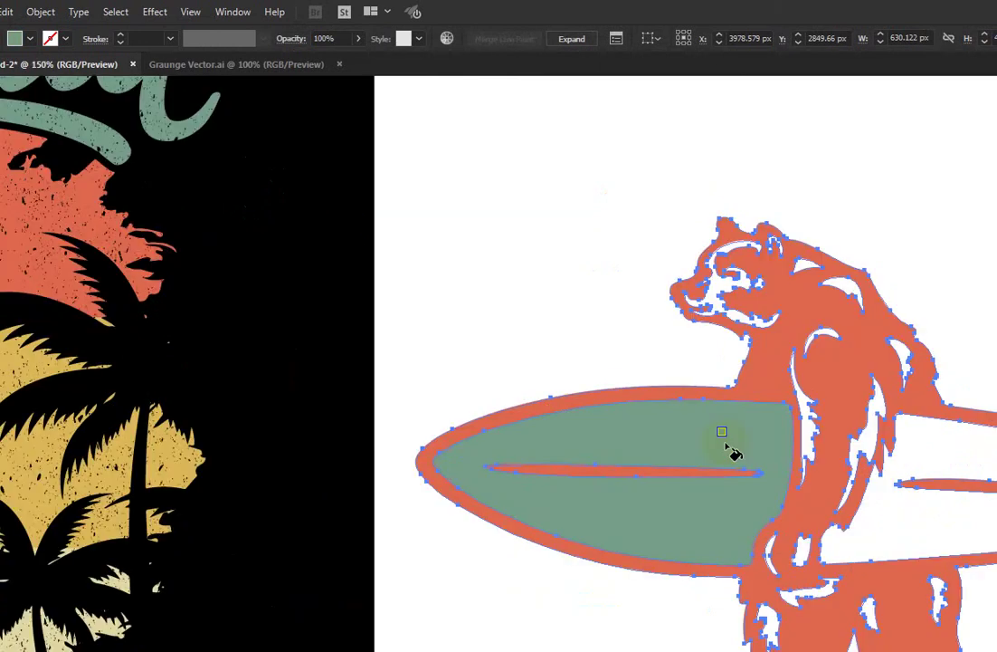
left_click(863, 517)
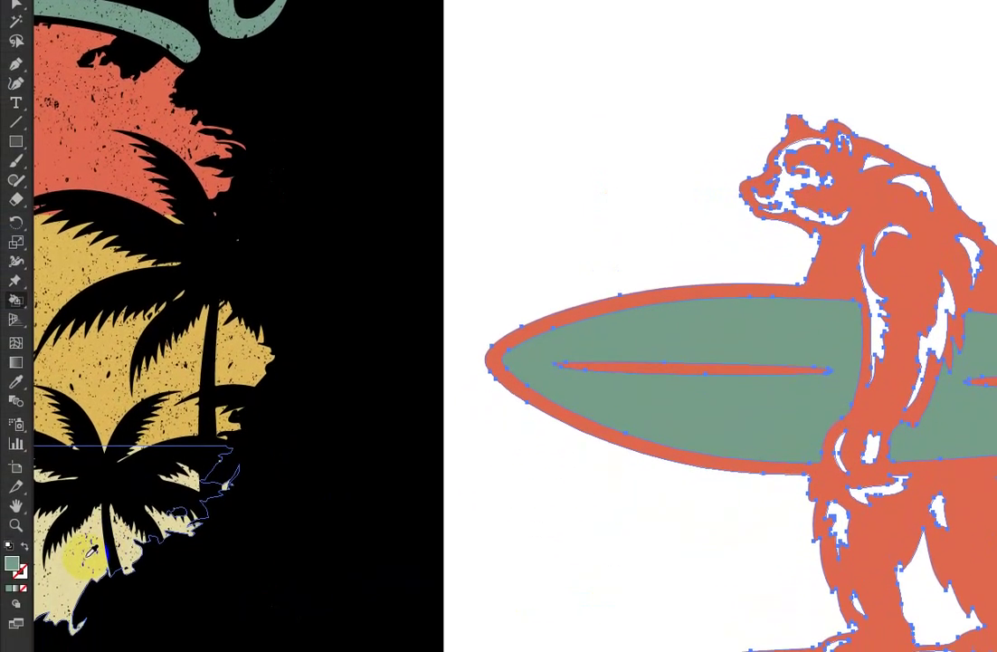
Step: Fill the white gaps in the bear's legs and body with green
left_click(866, 498)
left_click(820, 502)
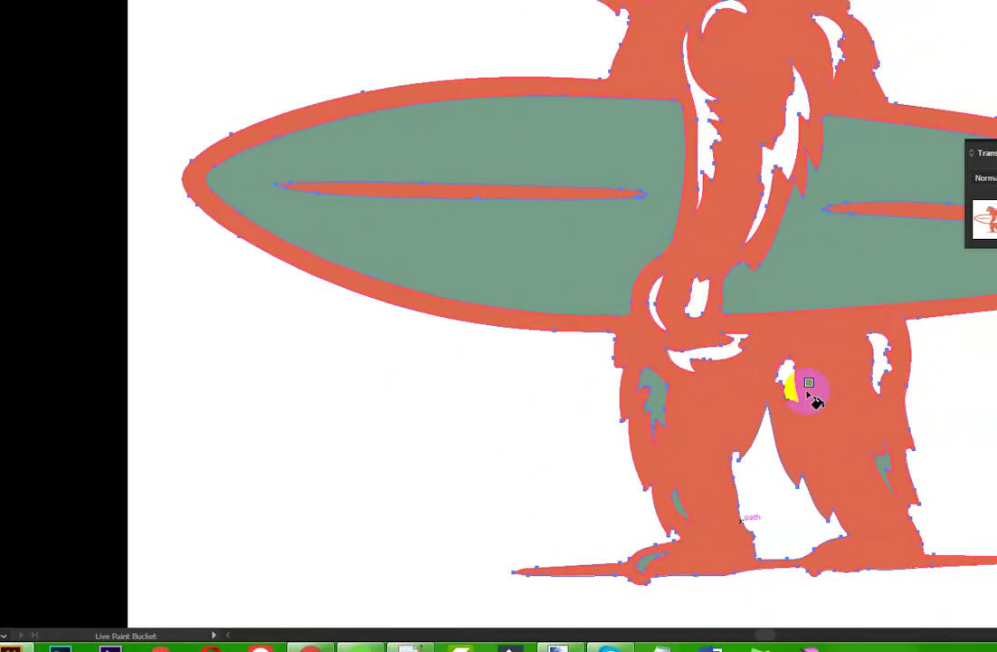
left_click(809, 389)
left_click(858, 353)
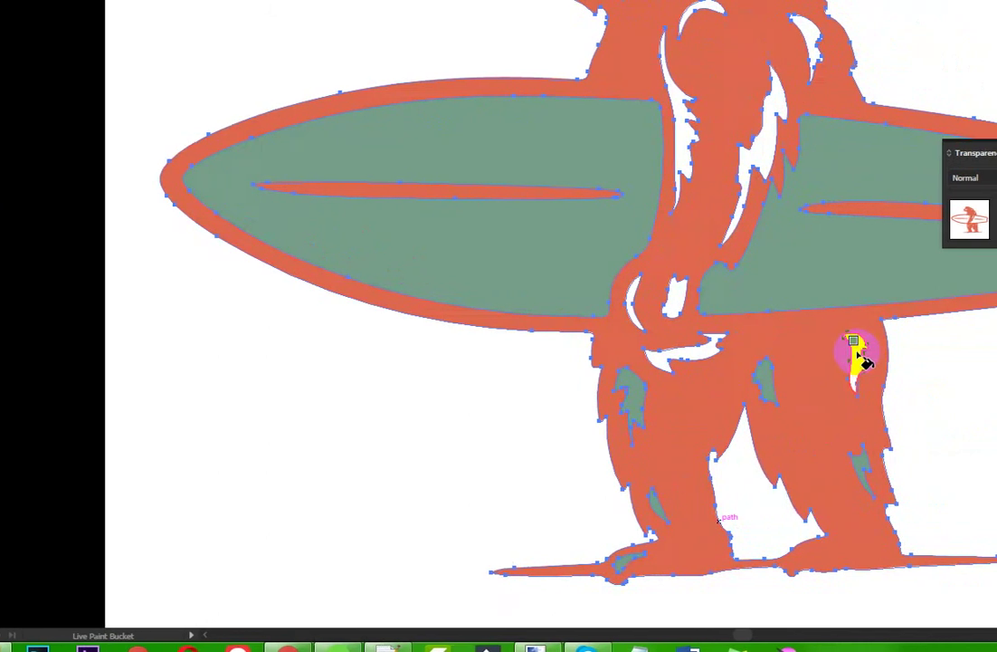
left_click(701, 353)
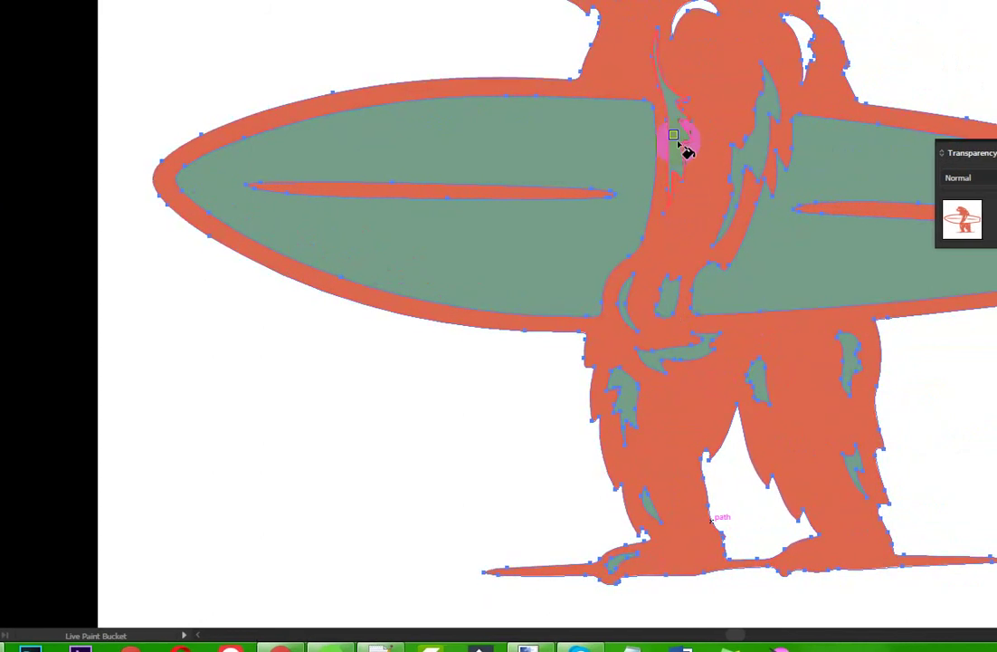
scroll(688, 136, "up", 2)
scroll(701, 68, "up", 2)
scroll(724, 86, "up", 1)
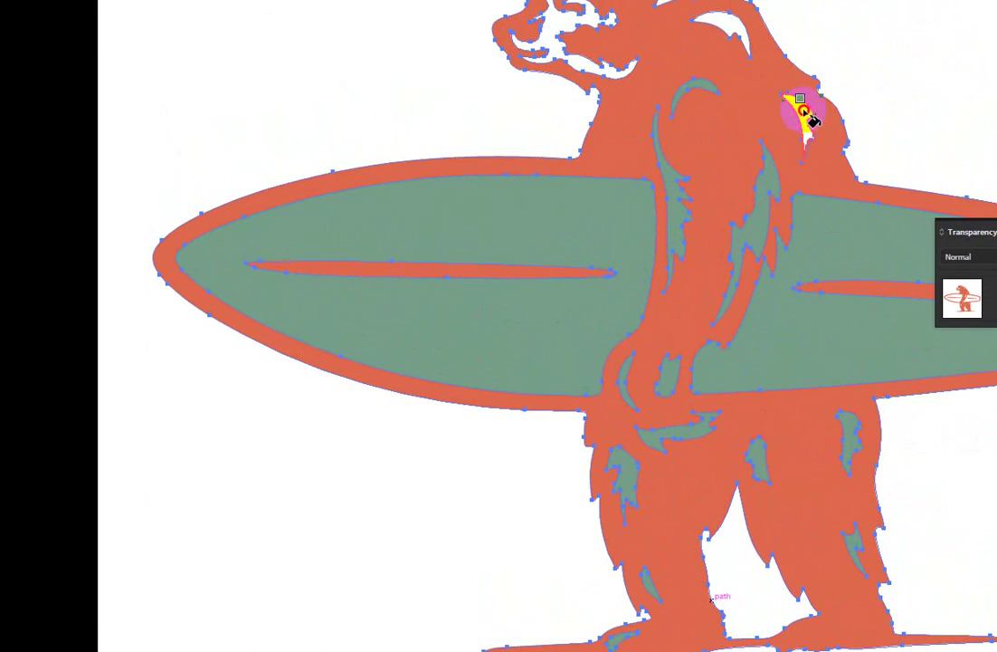
scroll(769, 86, "up", 1)
scroll(724, 64, "up", 1)
scroll(702, 76, "up", 2)
scroll(633, 100, "up", 1)
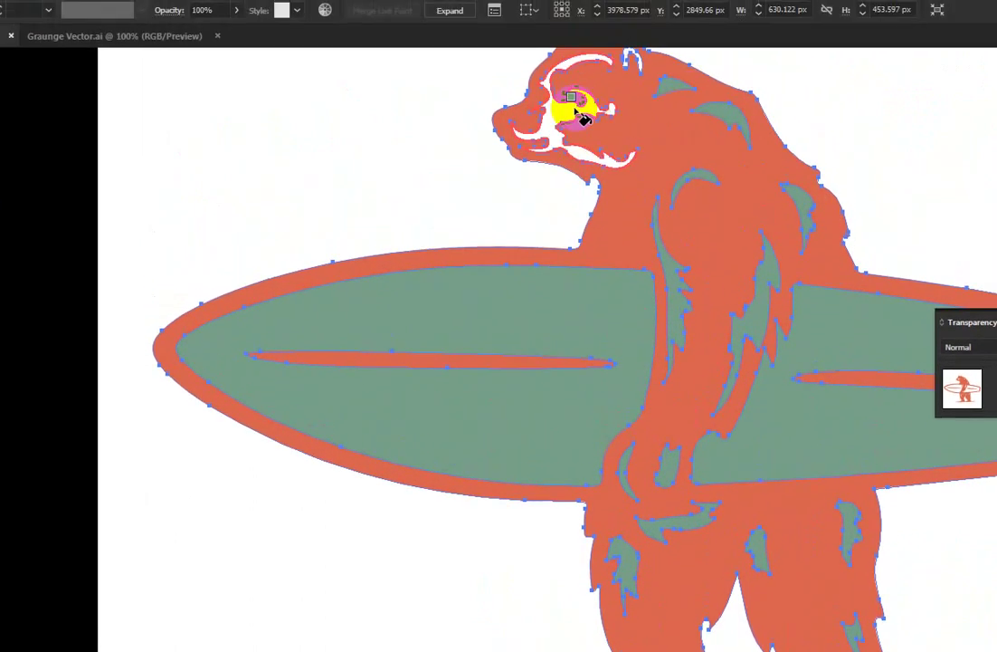
scroll(645, 98, "up", 1)
scroll(660, 105, "up", 2)
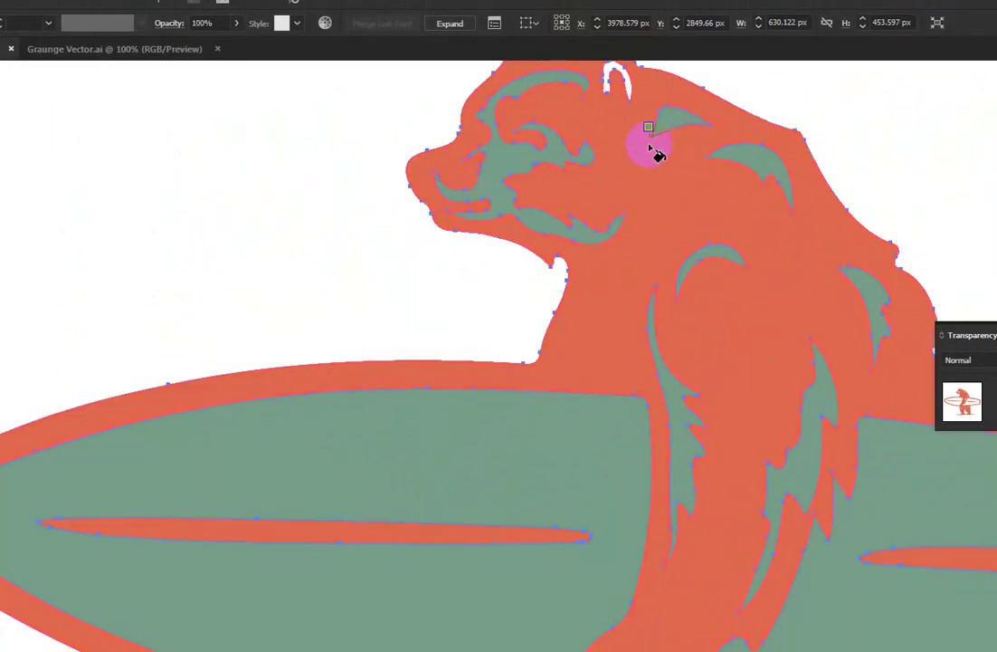
scroll(645, 145, "up", 1)
scroll(543, 149, "down", 1)
scroll(445, 173, "down", 1)
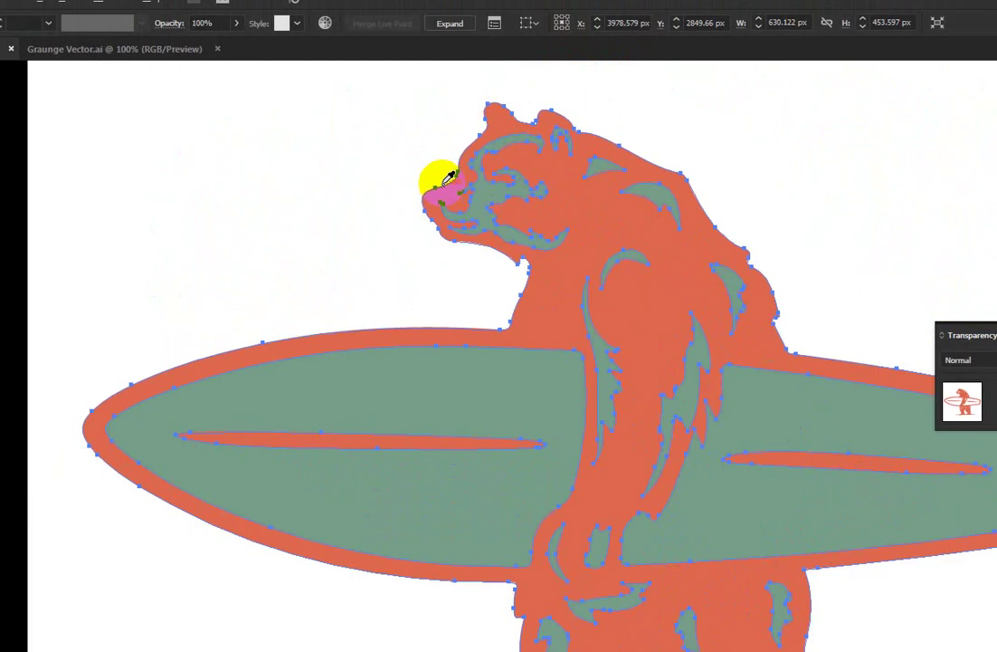
scroll(543, 217, "down", 1)
scroll(602, 280, "down", 1)
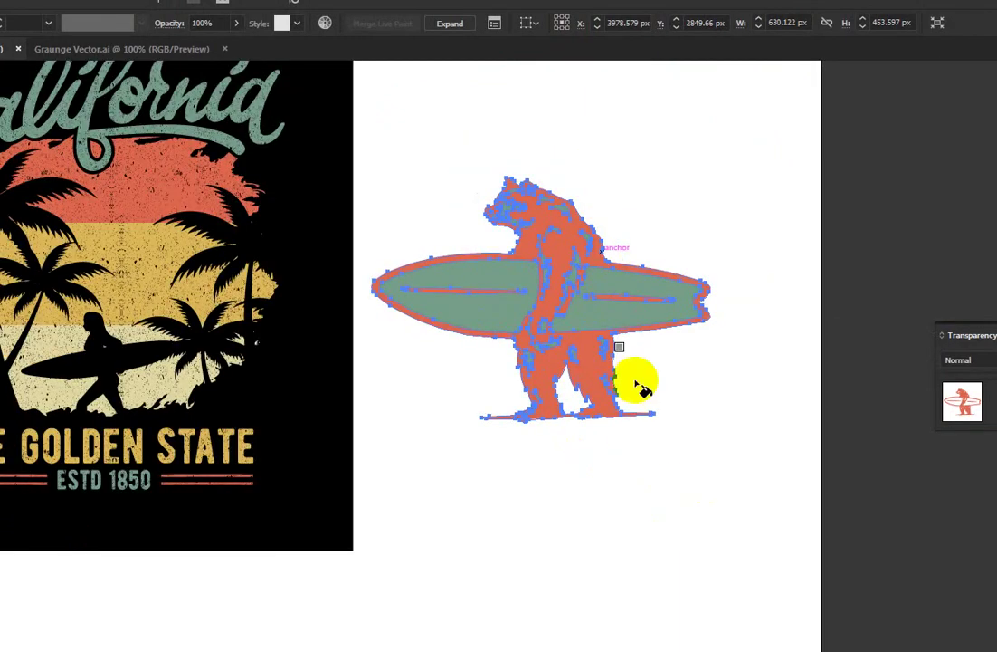
scroll(538, 186, "up", 2)
Step: Revert the Live Paint colouring so the bear is back to the black trace
key("v")
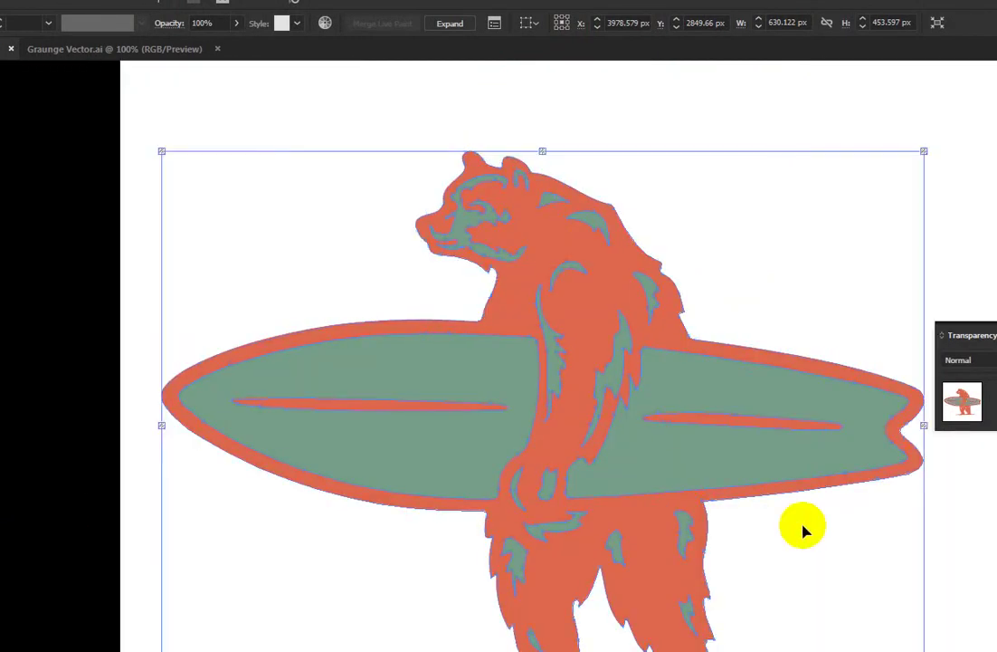
left_click(801, 527)
scroll(627, 347, "down", 1)
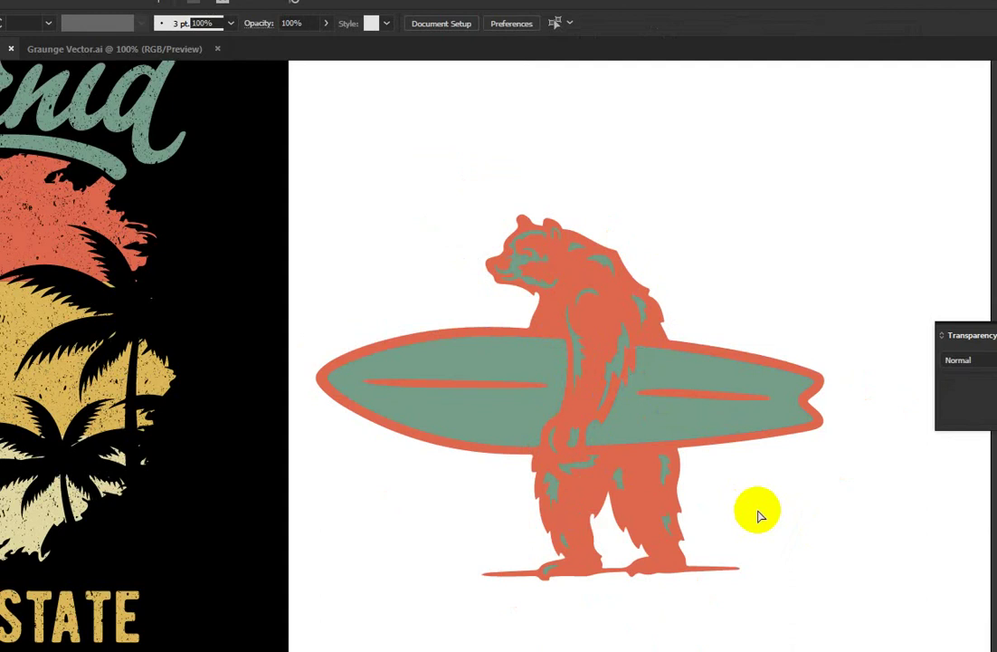
key("ctrl+a")
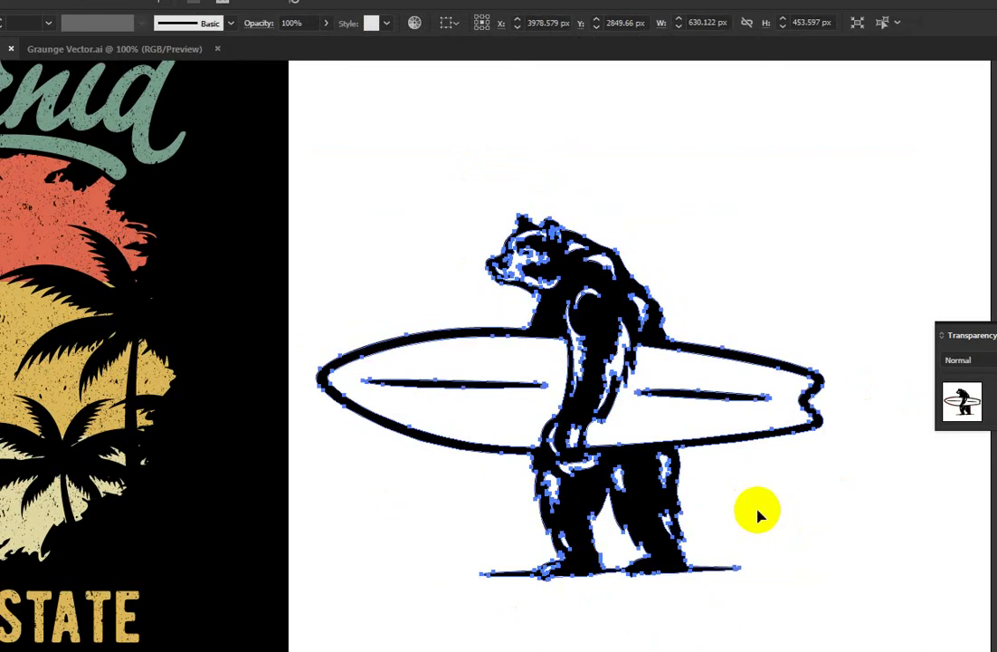
Step: Select the traced bear artwork and delete it from the canvas
key("v")
left_click(758, 514)
left_click(654, 489)
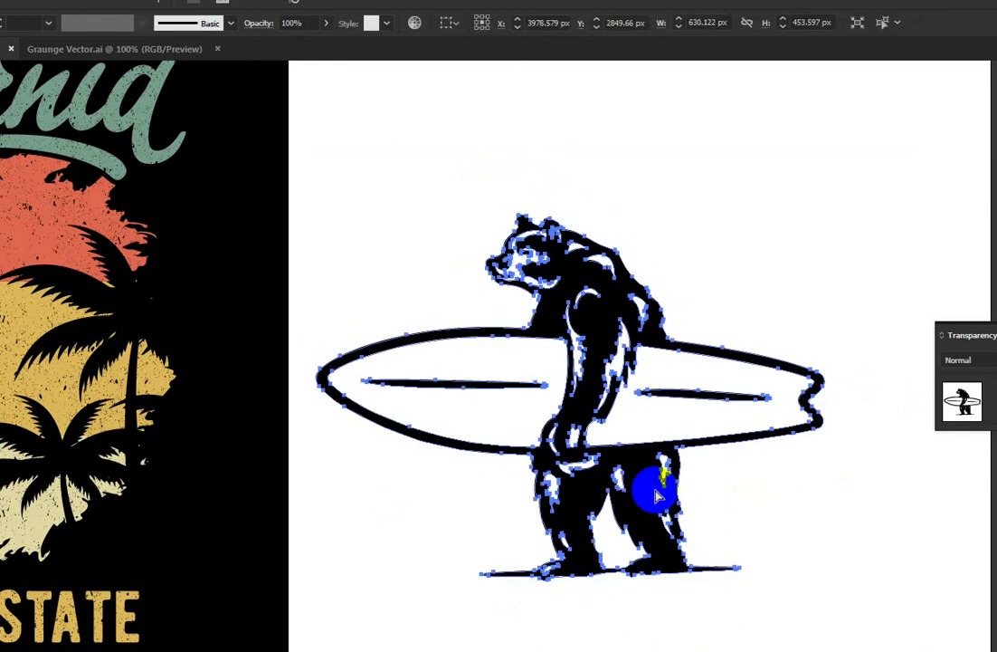
scroll(768, 471, "down", 1)
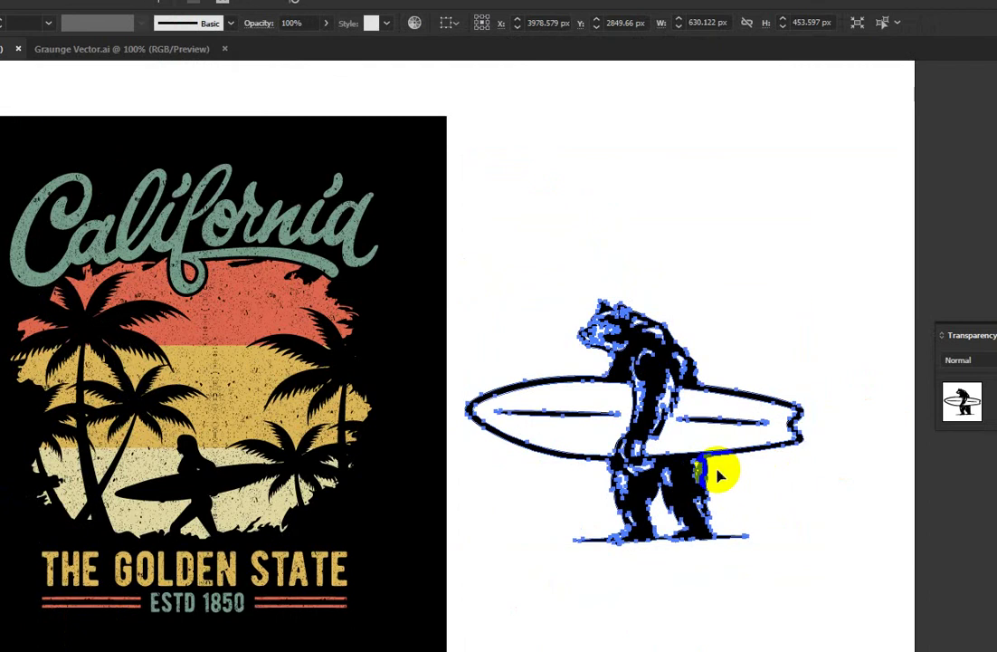
key("Delete")
Step: Enter the California group and select the masked sunset-stripes artwork in the Transparency panel
left_click(188, 495)
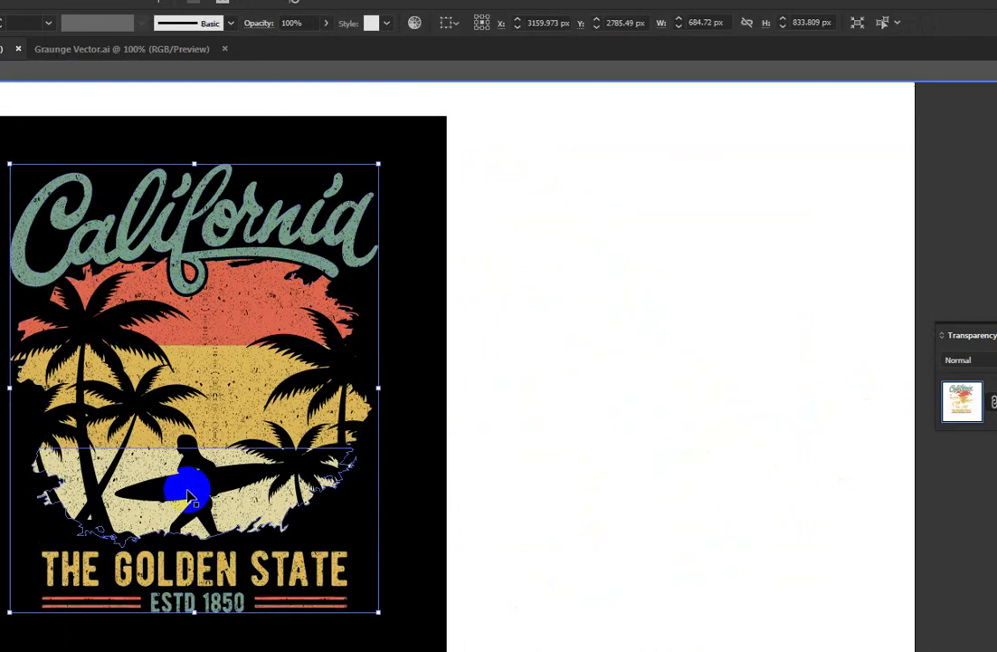
double_click(189, 496)
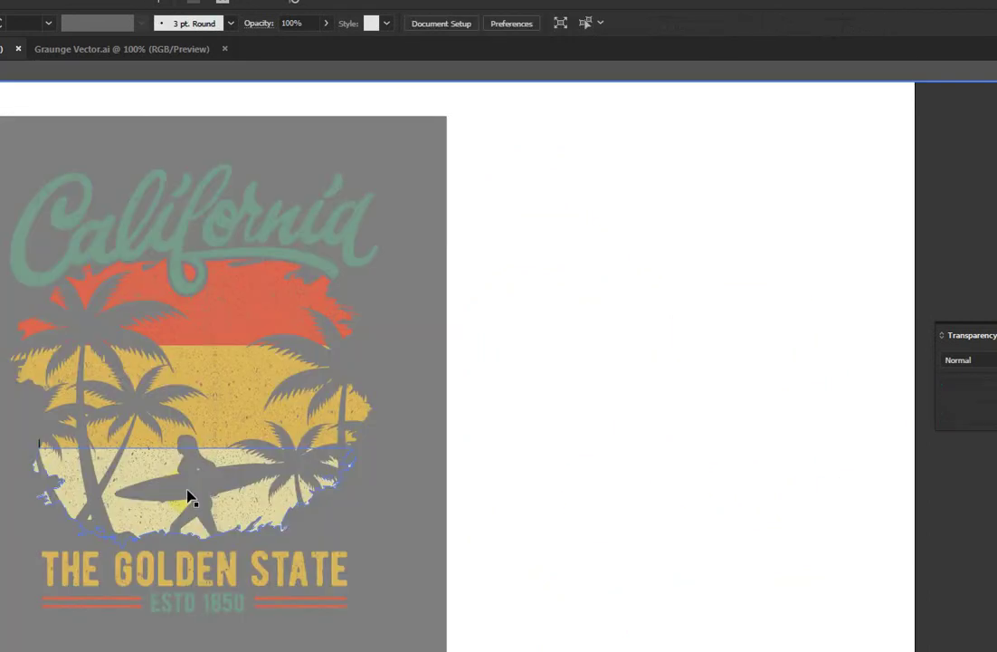
left_click(188, 496)
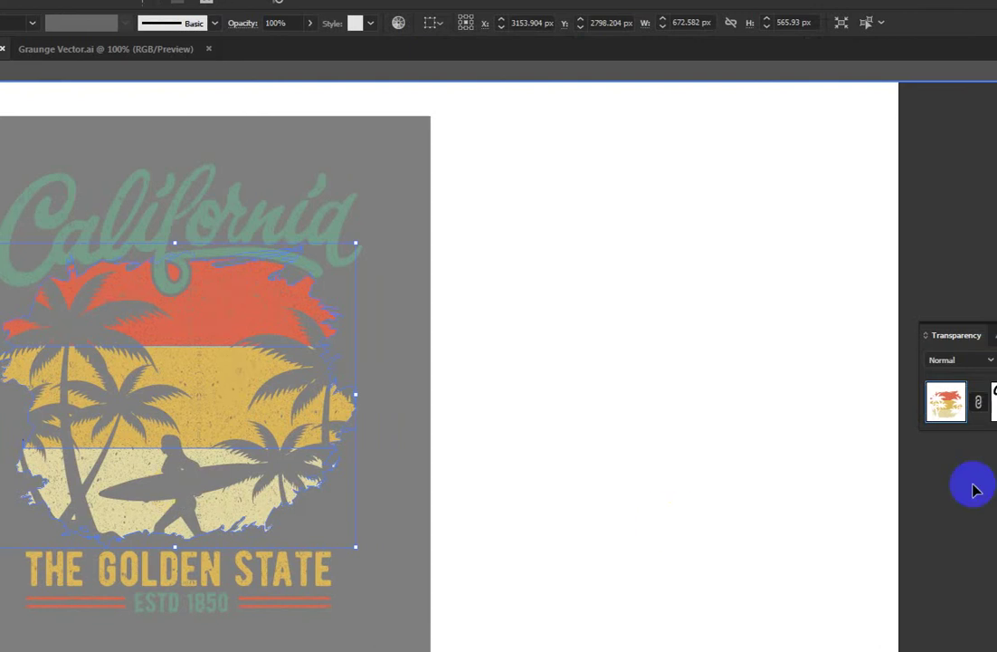
left_click(994, 407)
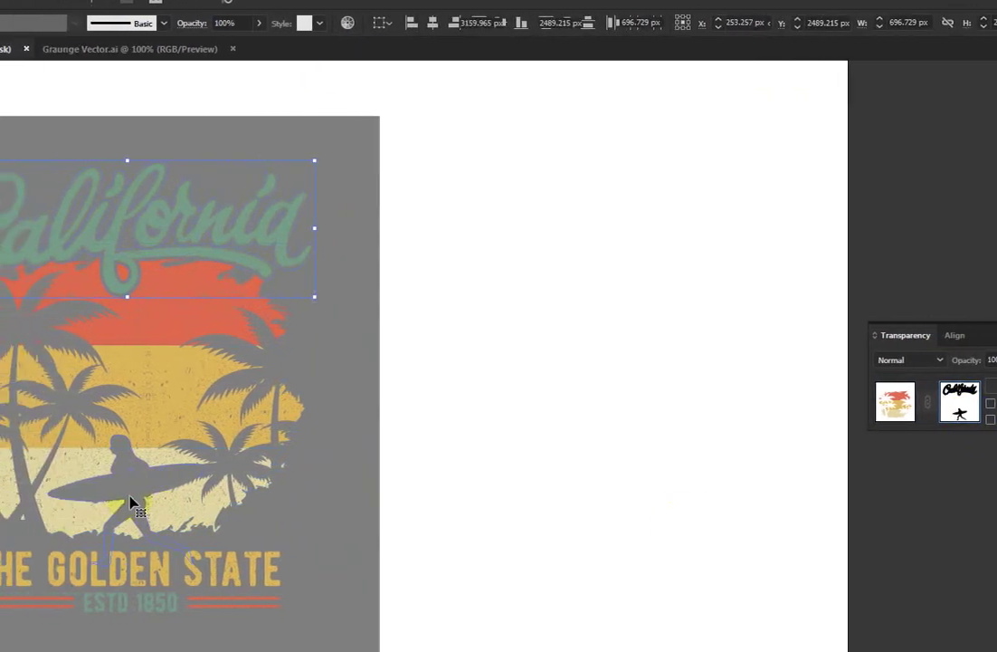
left_click(896, 480)
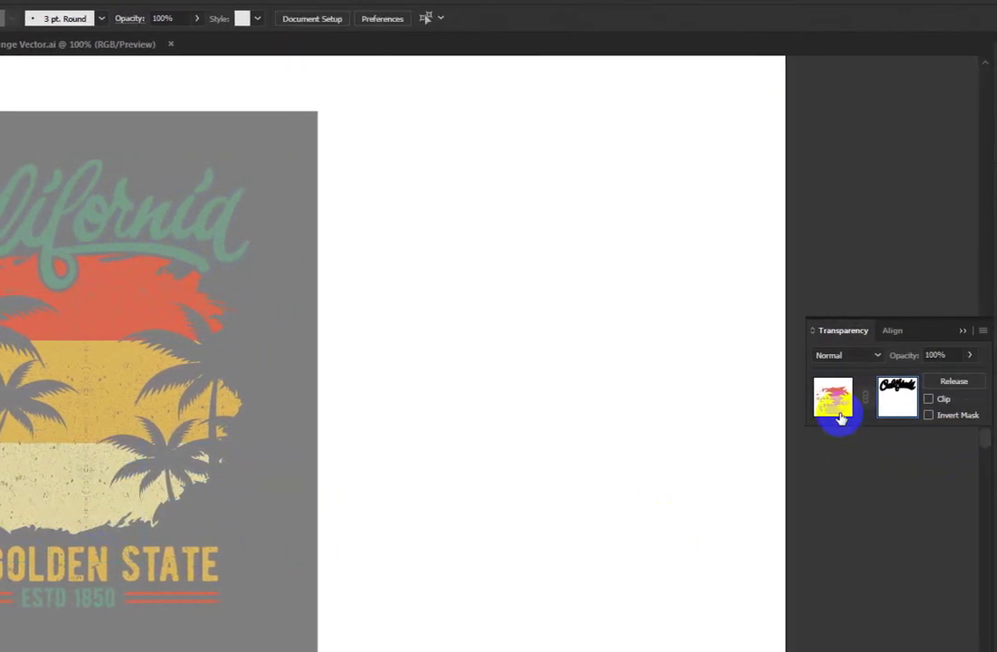
left_click(844, 398)
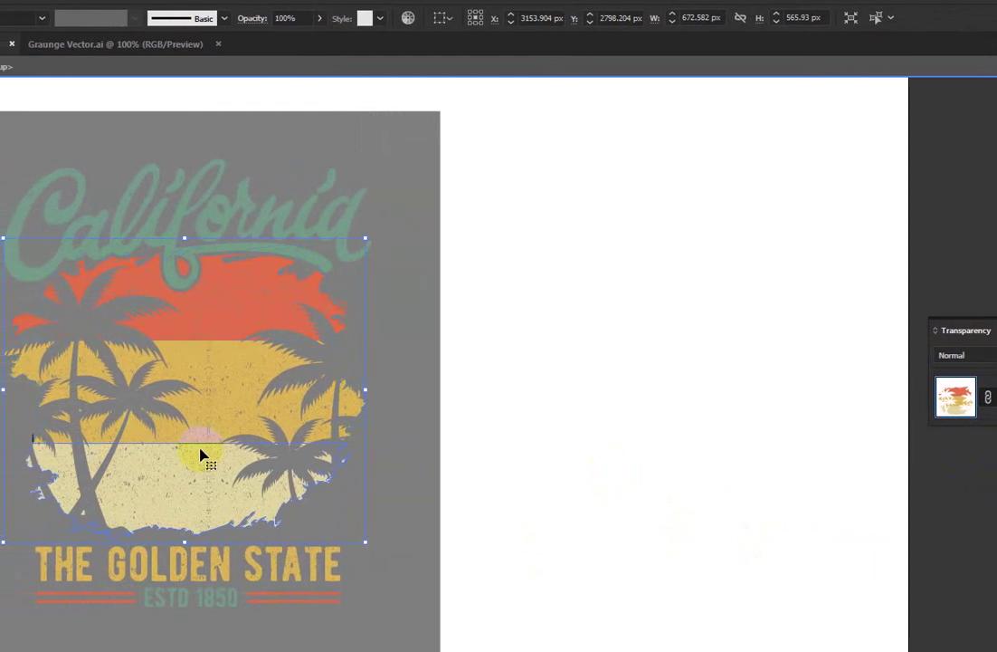
key("ctrl+shift+a")
left_click(201, 456)
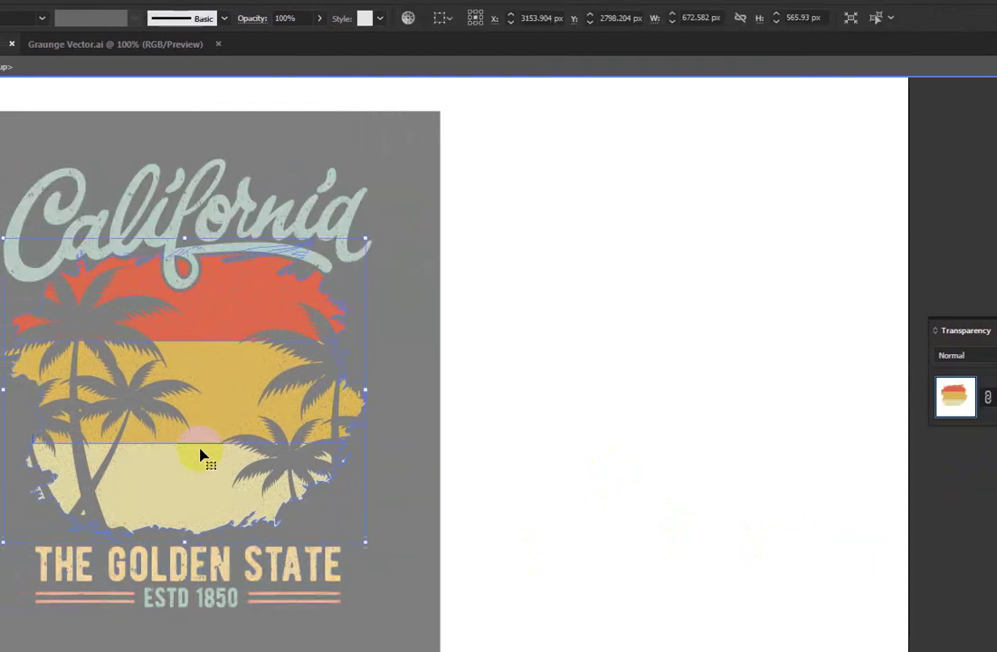
Step: Drag the palm-tree opacity mask up and left so the palms sit over the stripes
left_click(915, 398)
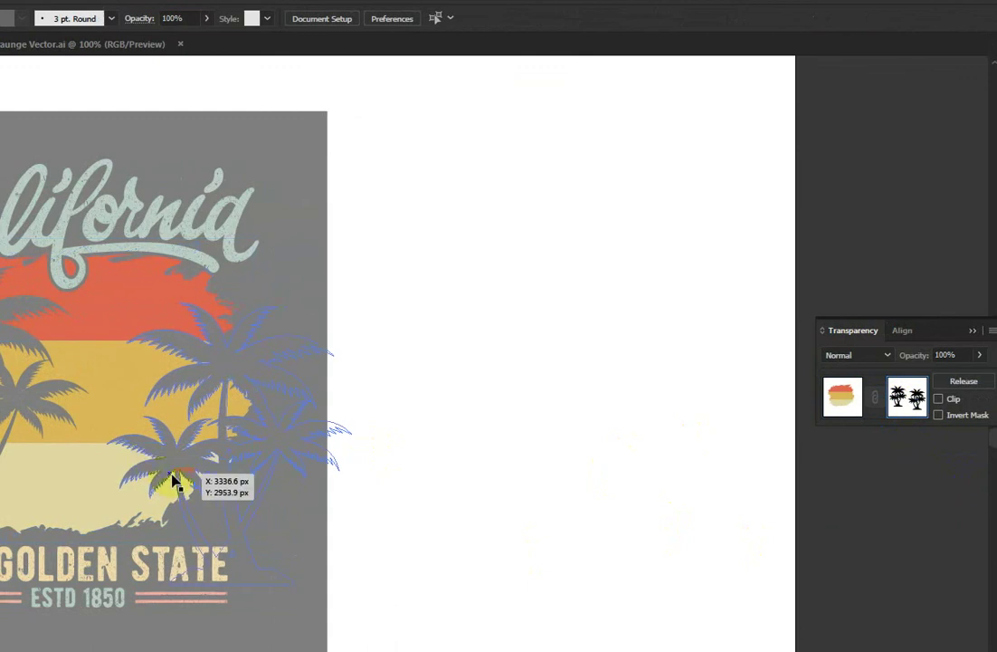
mouse_move(174, 479)
left_mouse_down()
mouse_move(150, 443)
mouse_move(167, 443)
left_mouse_up()
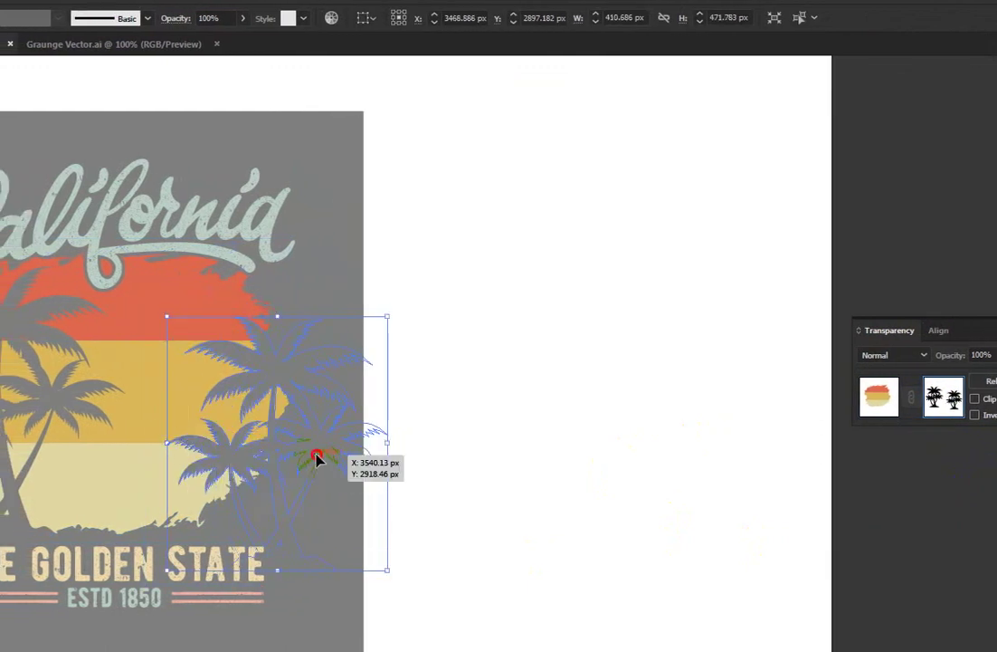
left_click_drag(317, 460, 307, 436)
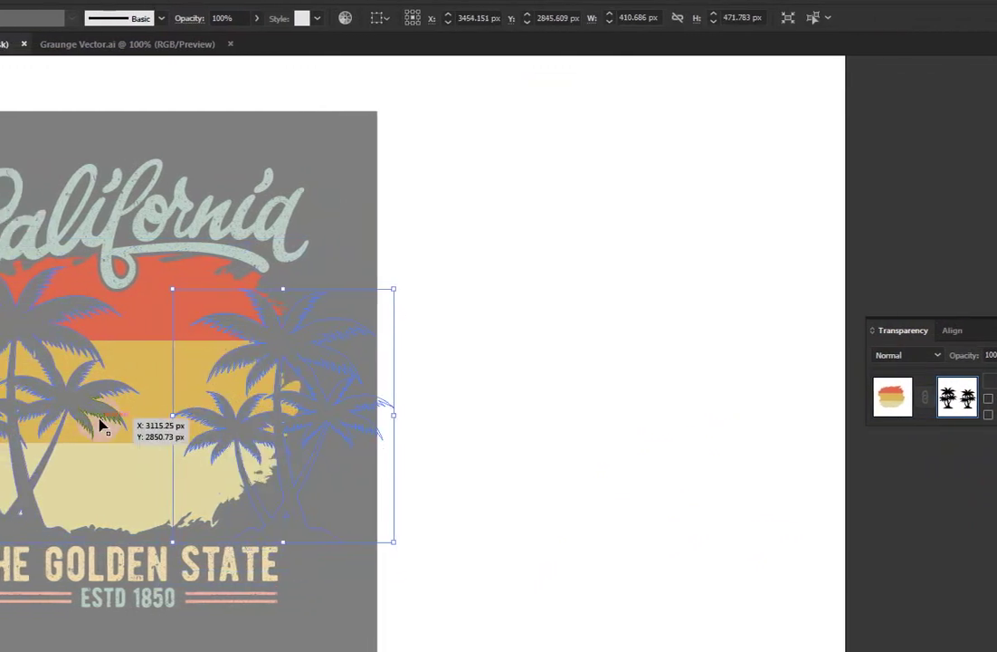
left_click_drag(169, 407, 150, 403)
Step: Paste the bear-and-surfboard figure into the mask and shrink it to about 356×257 px
left_click(486, 507)
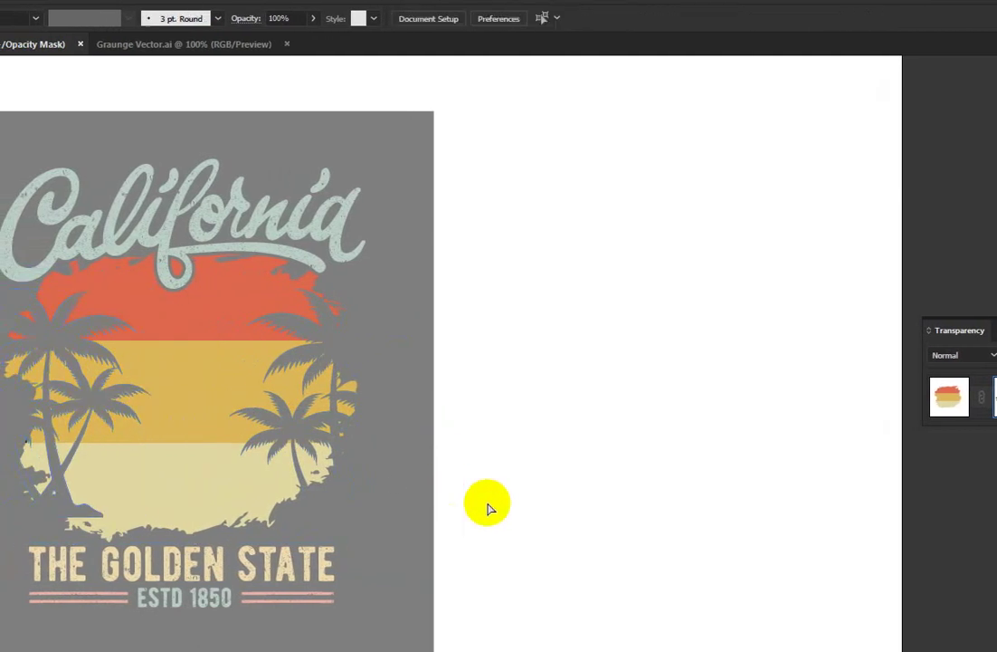
key("ctrl+v")
left_click_drag(512, 464, 225, 467)
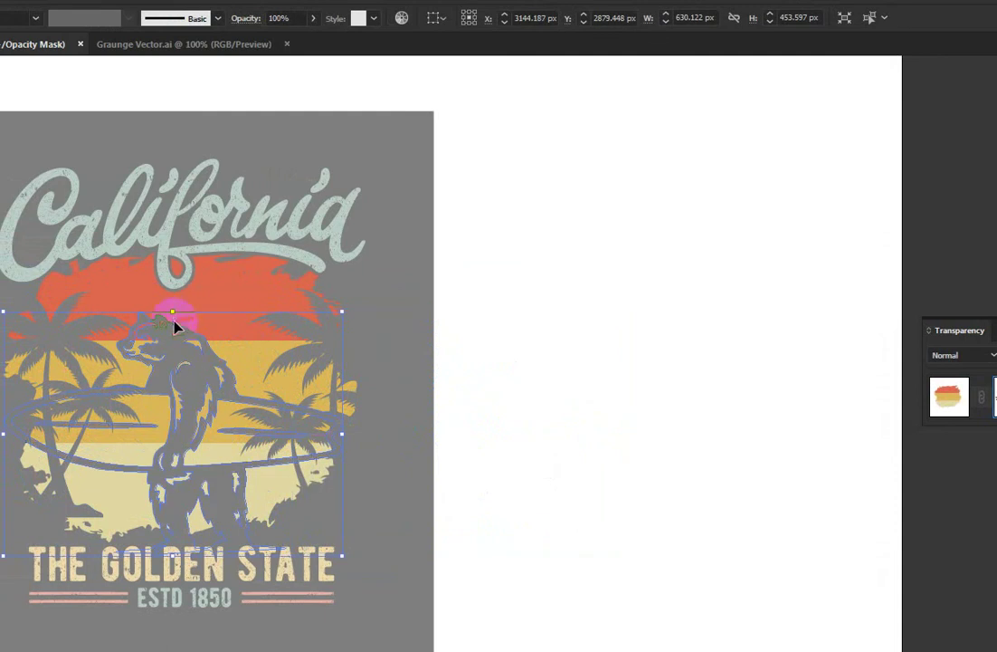
left_click_drag(175, 314, 183, 368)
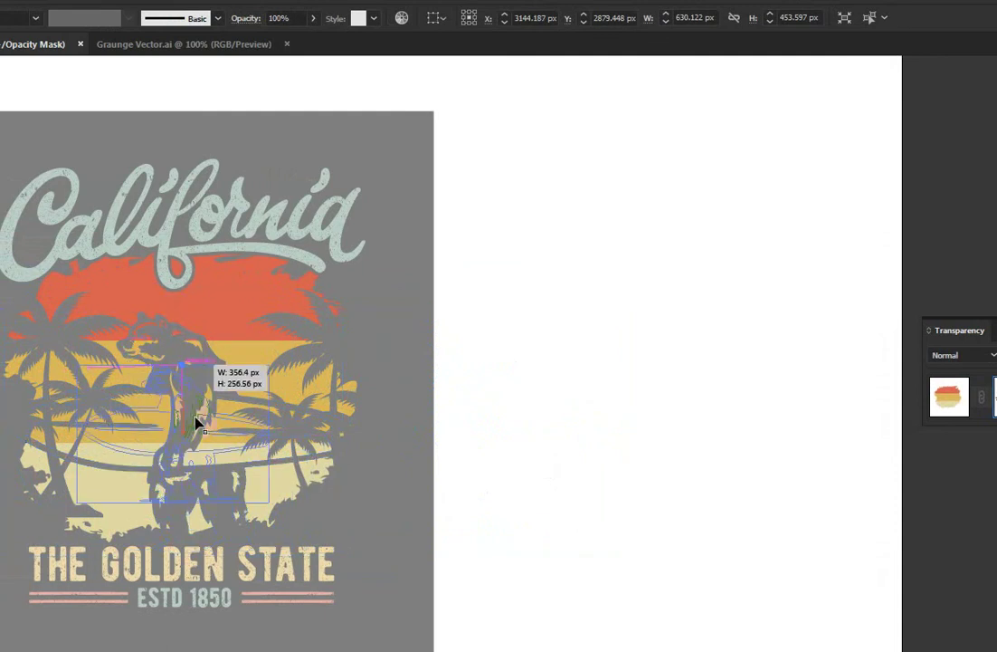
left_click_drag(197, 422, 196, 422)
Step: Move the bear down onto the beach, nudge it right, and return to the artwork
scroll(150, 483, "up", 2)
left_click_drag(225, 461, 221, 513)
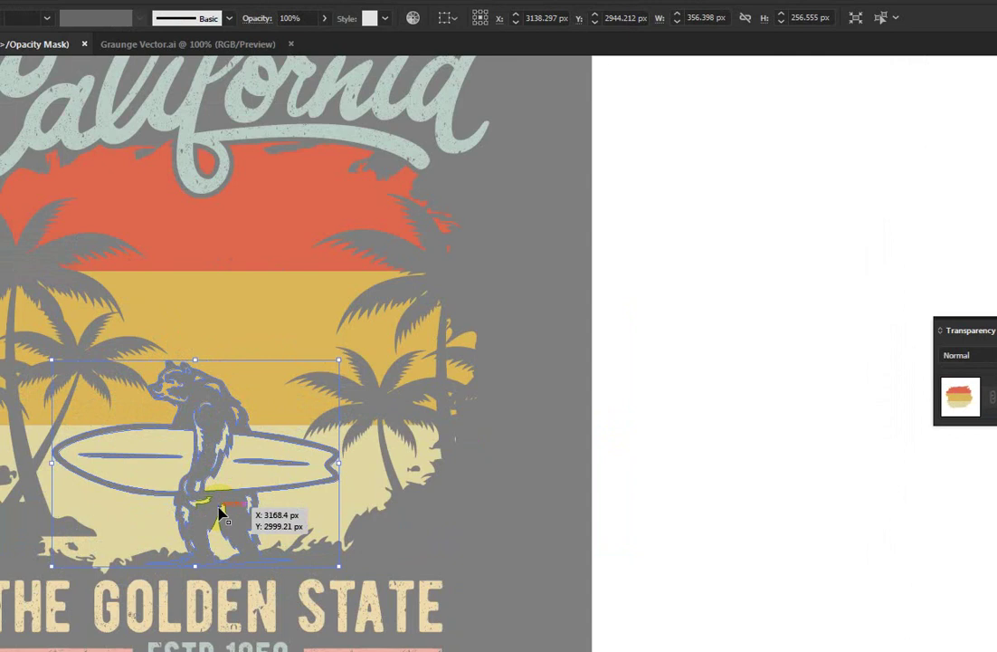
key("Right")
key("Right")
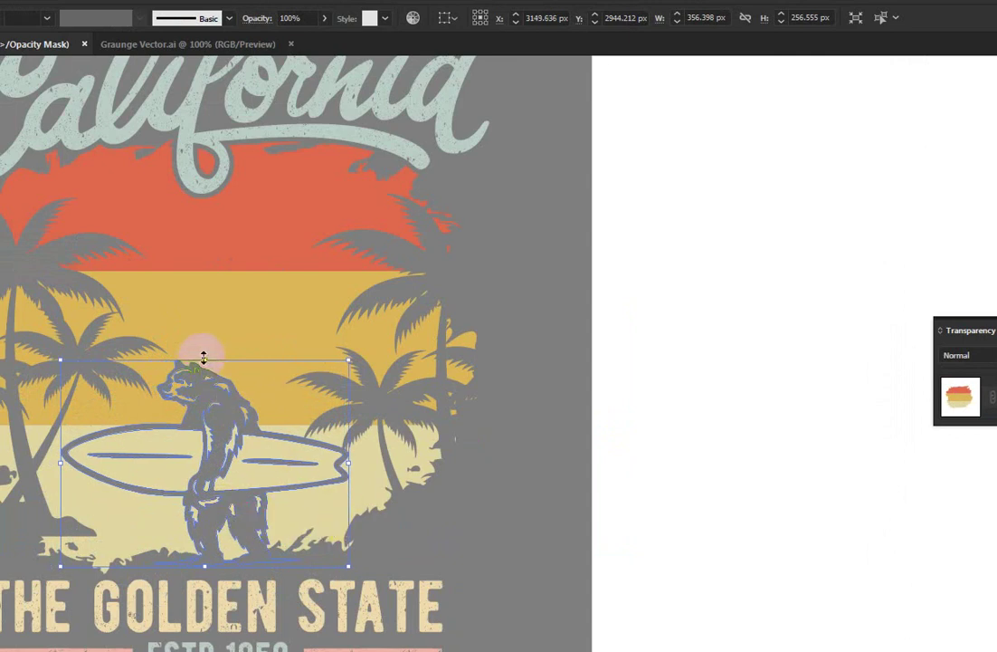
left_click(623, 536)
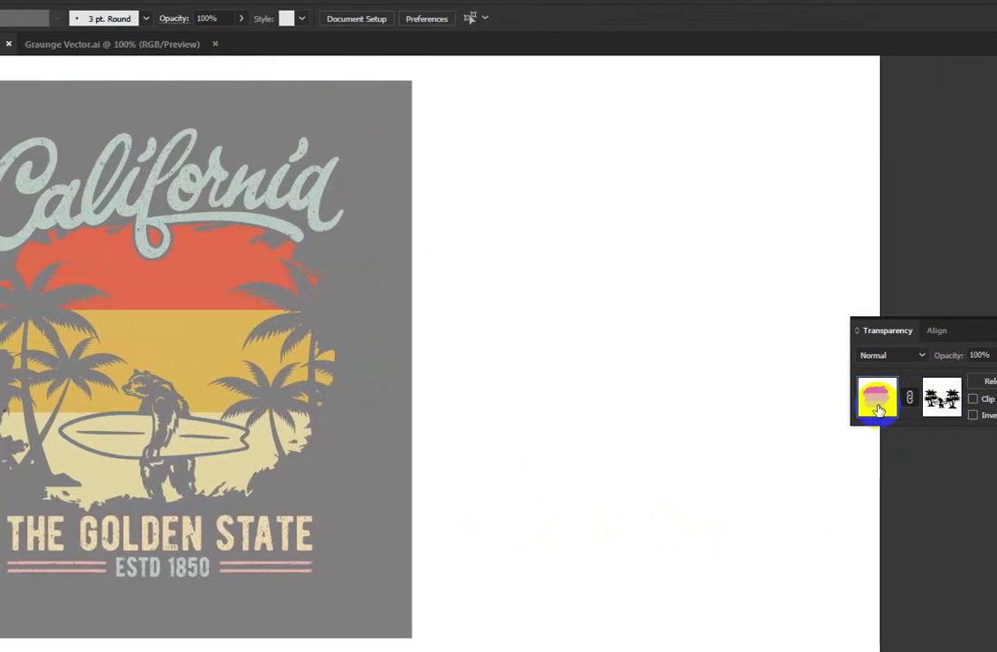
left_click(593, 494)
left_click(592, 493)
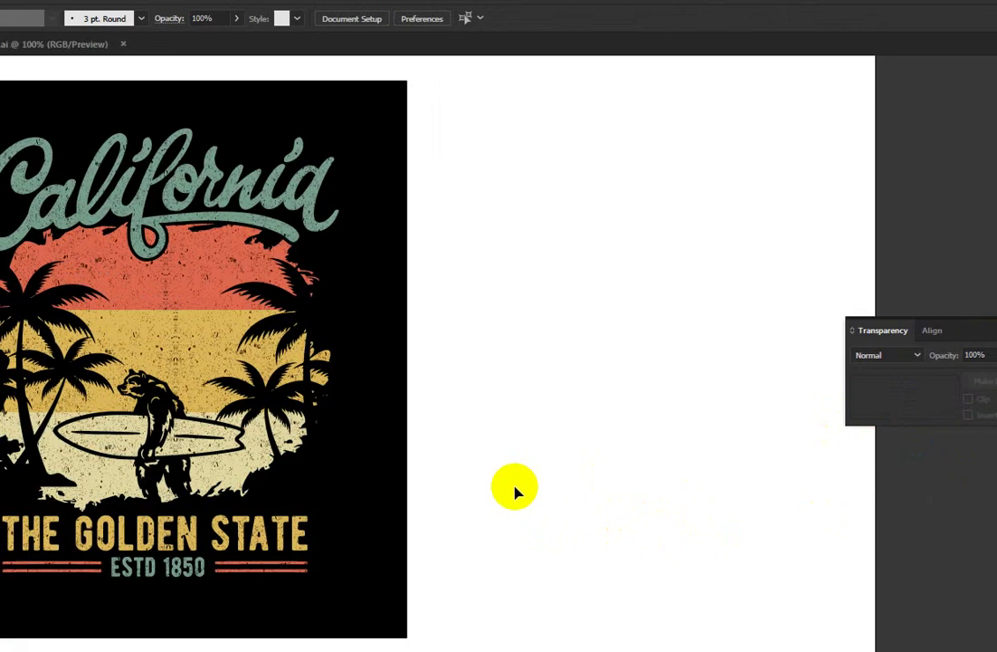
Step: Zoom so the surfer-girl original and the bear variant both fill the view
scroll(516, 492, "down", 2)
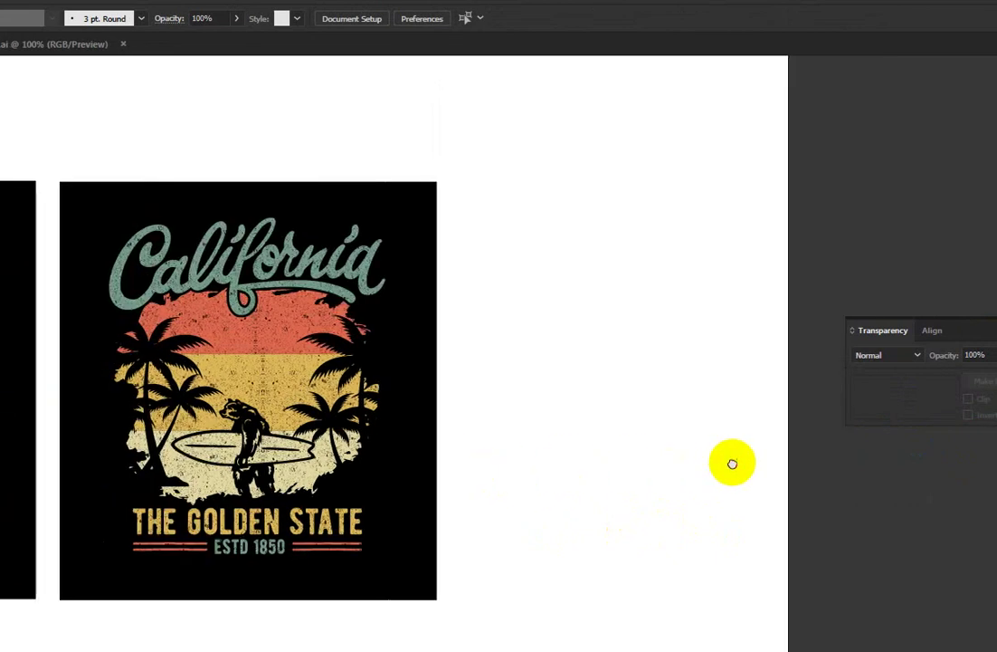
scroll(494, 476, "left", 5)
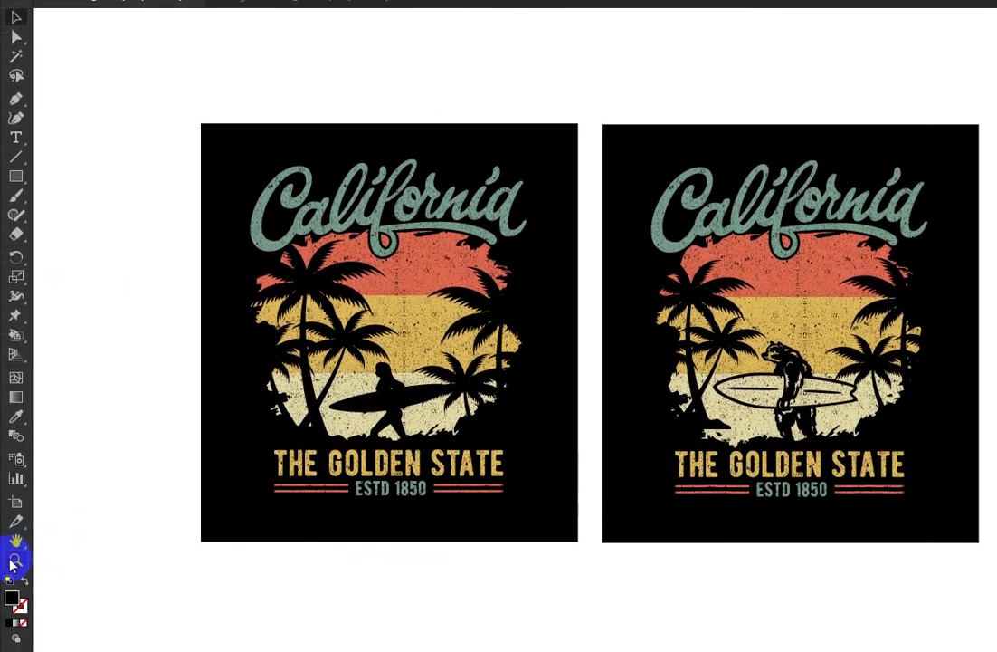
left_click(15, 560)
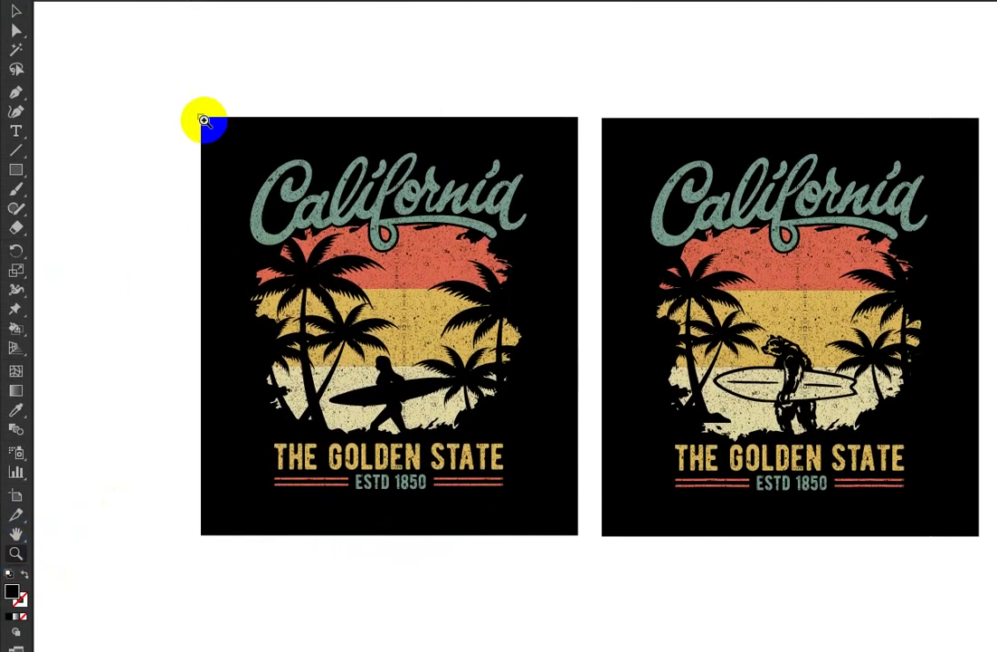
left_click_drag(204, 120, 869, 540)
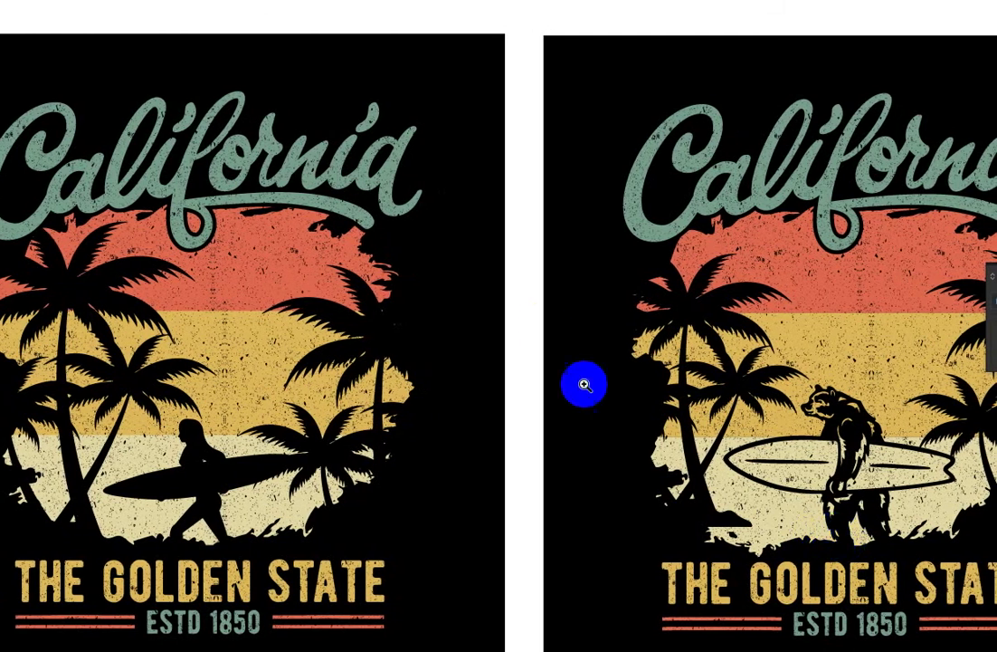
left_click(541, 327, "alt")
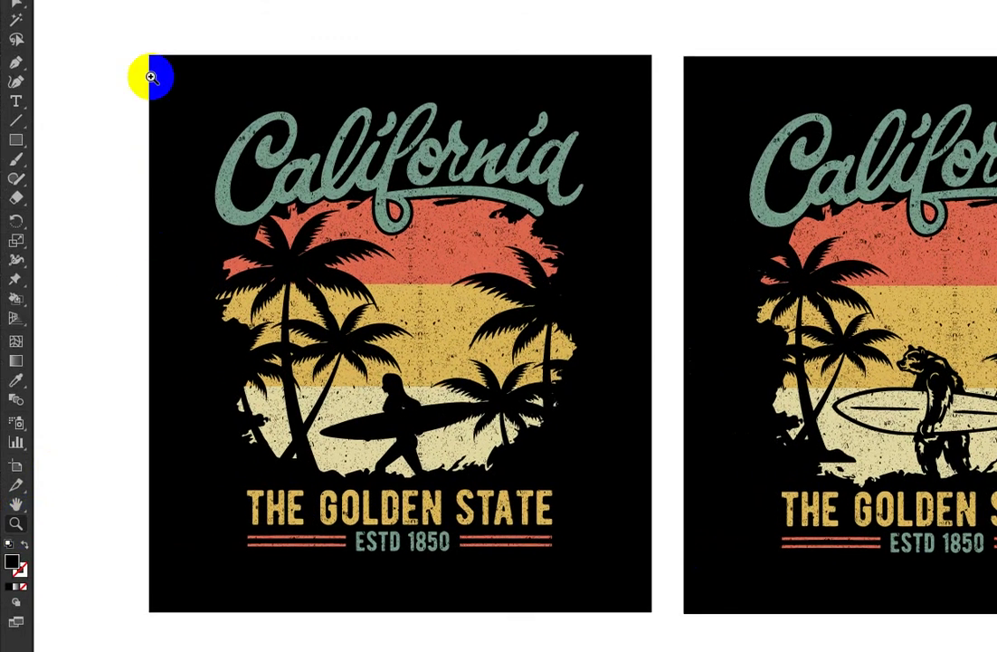
Step: Zoom in on the California lettering and scroll around to inspect the grunge texture on both badges
left_click_drag(138, 81, 655, 118)
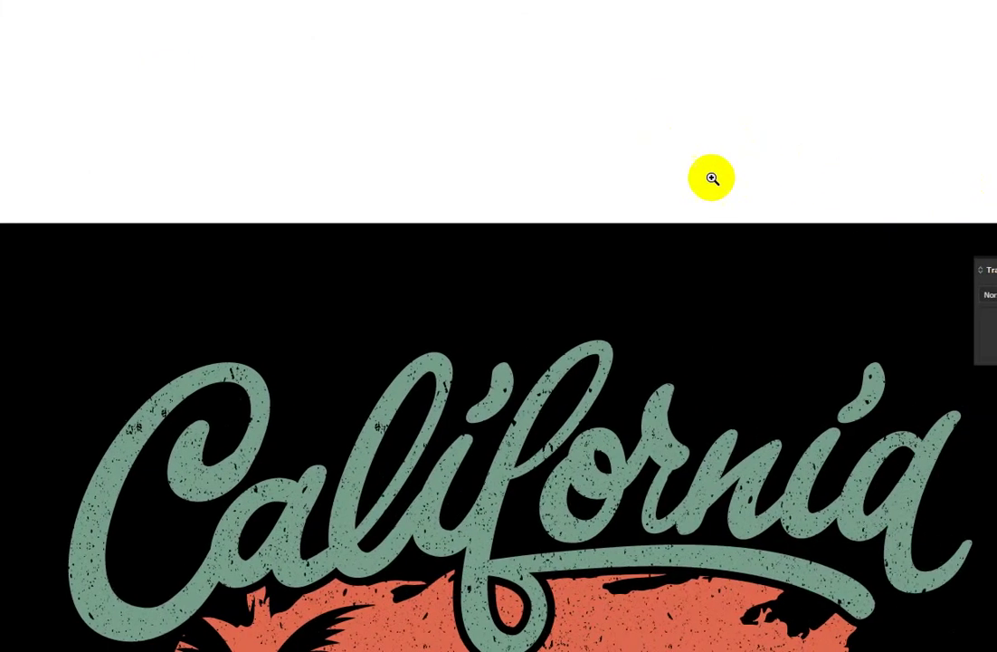
left_click_drag(712, 179, 504, 187)
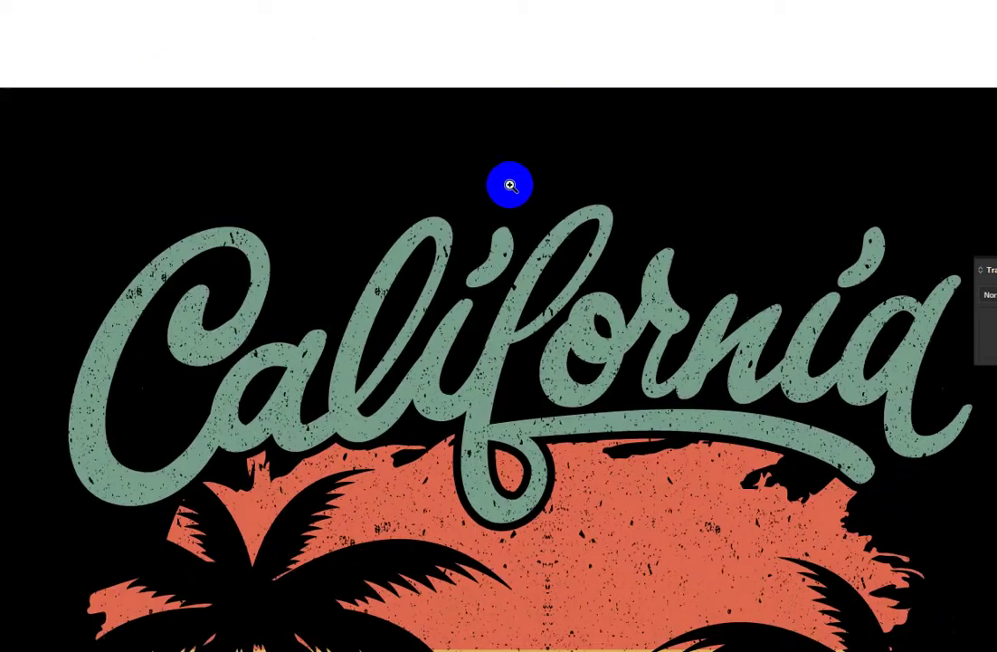
scroll(504, 187, "down", 5)
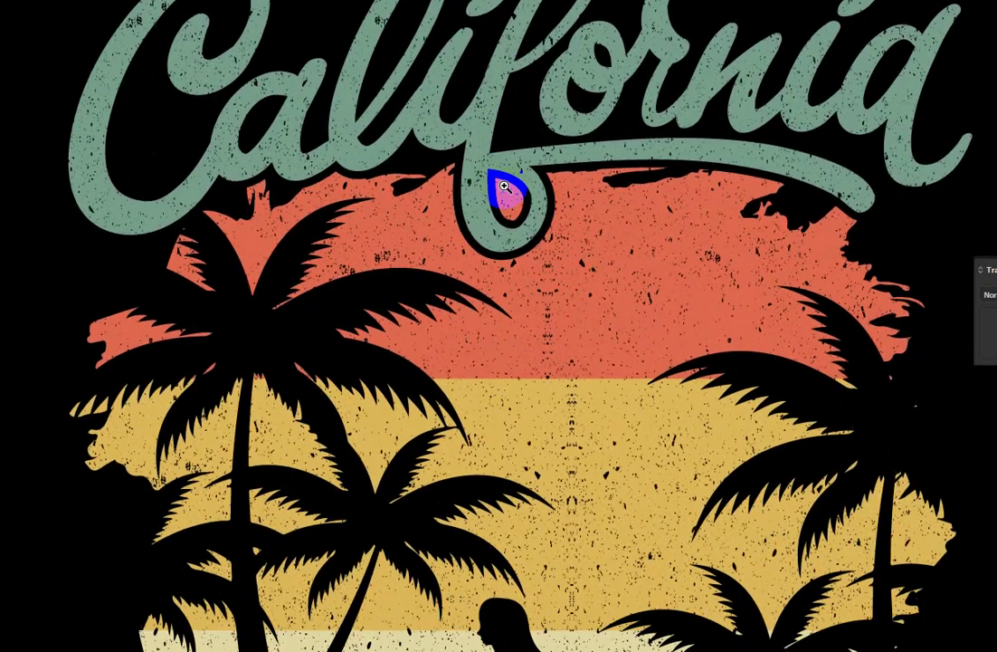
scroll(504, 188, "down", 1)
scroll(504, 188, "down", 2)
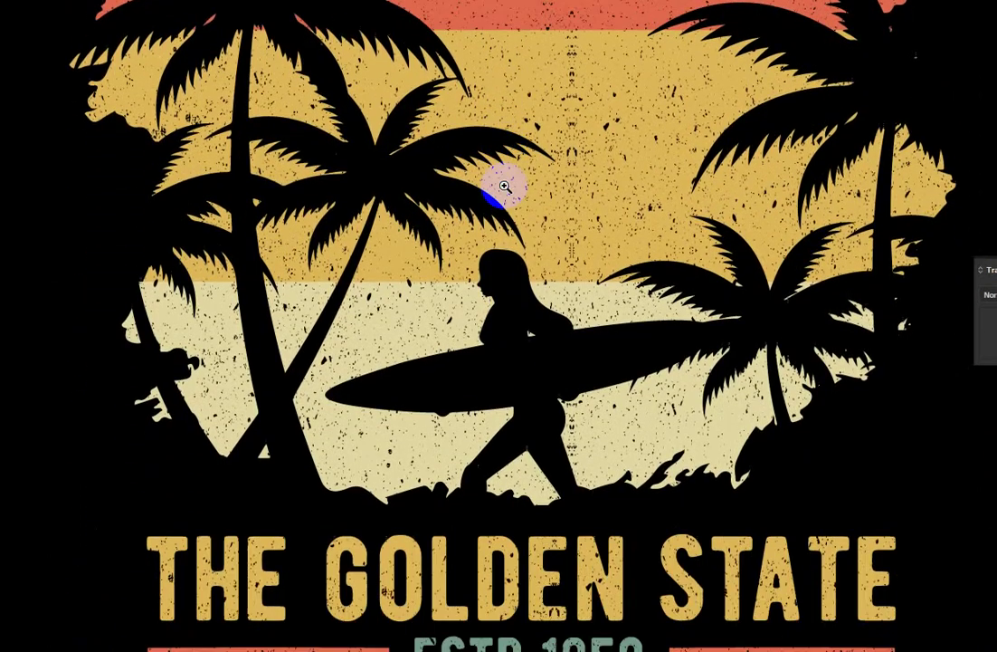
scroll(504, 187, "down", 2)
scroll(504, 187, "down", 1)
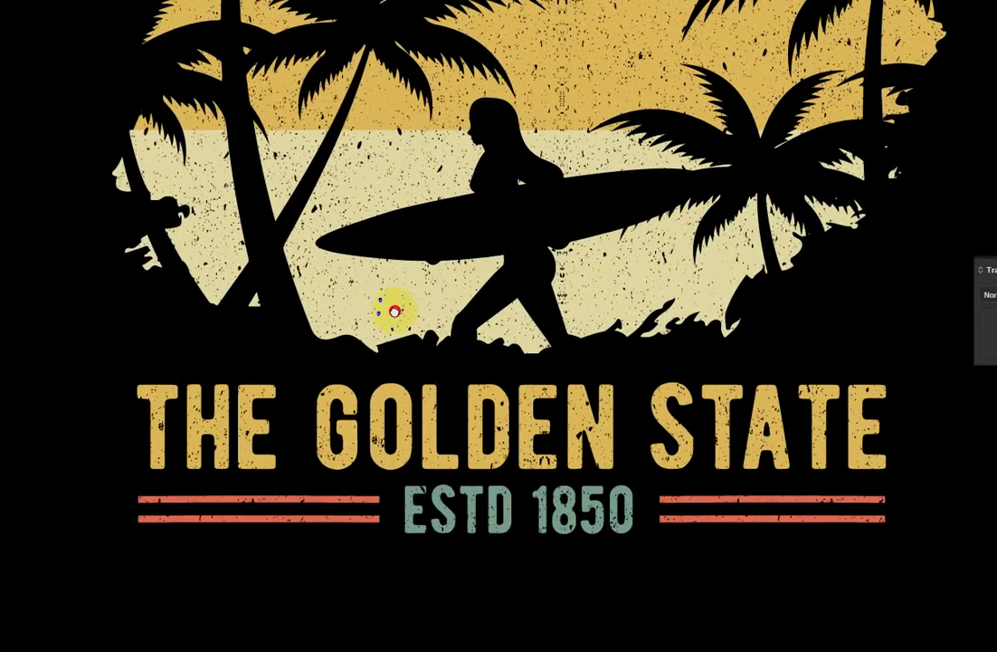
scroll(397, 312, "right", 5)
scroll(396, 311, "up", 2)
scroll(552, 304, "left", 6)
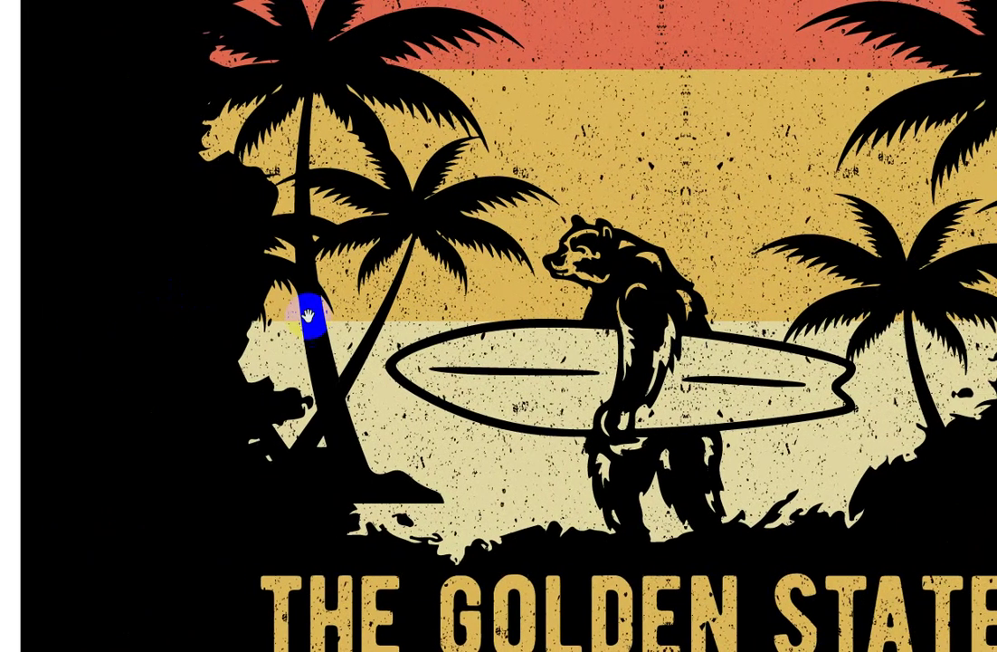
scroll(562, 279, "down", 2)
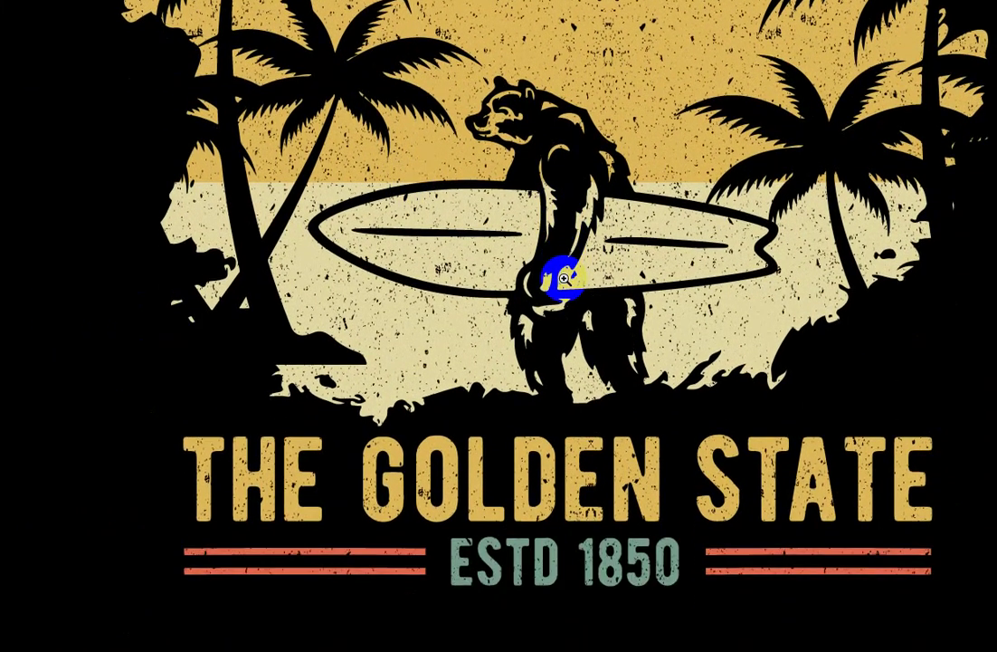
scroll(500, 300, "up", 3)
scroll(497, 303, "up", 2)
scroll(496, 303, "up", 3)
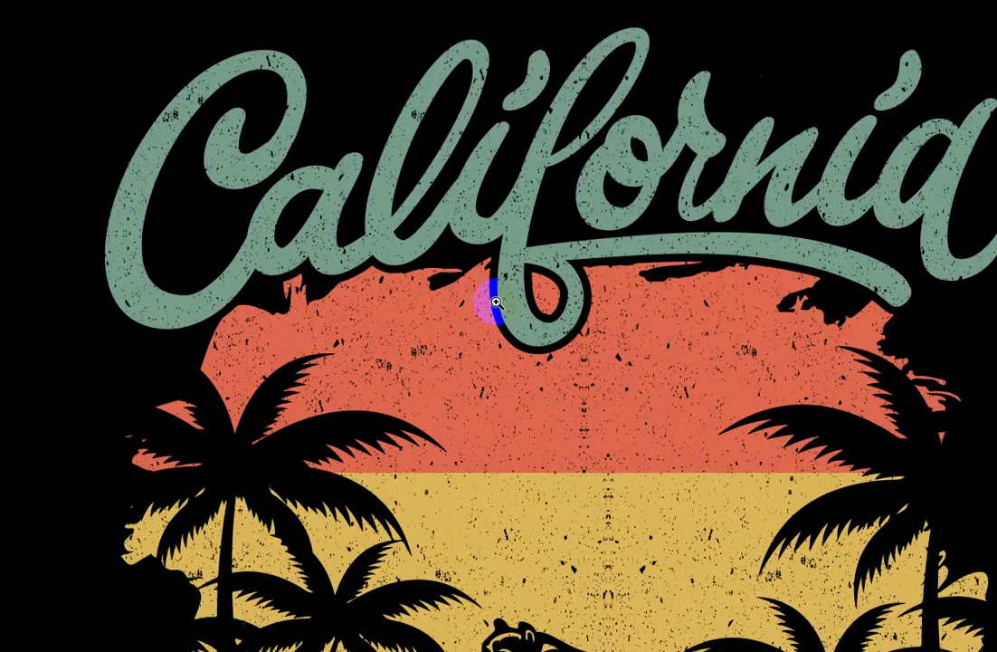